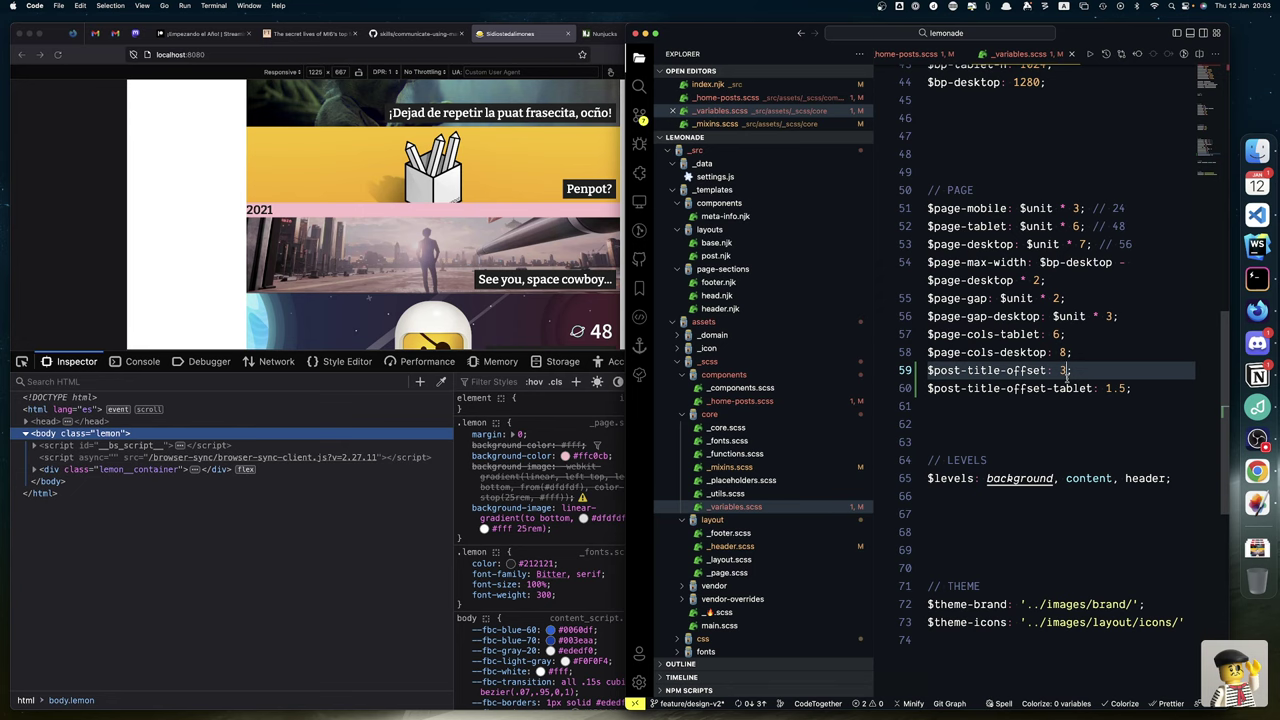
Set both $post-title-offset and $post-title-offset-tablet to 0 in _variables.scss and save the file
{"action": "key", "text": "BackSpace"}
{"action": "type", "text": "0"}
{"action": "key", "text": "Down"}
{"action": "key", "text": "Up"}
{"action": "key", "text": "Down"}
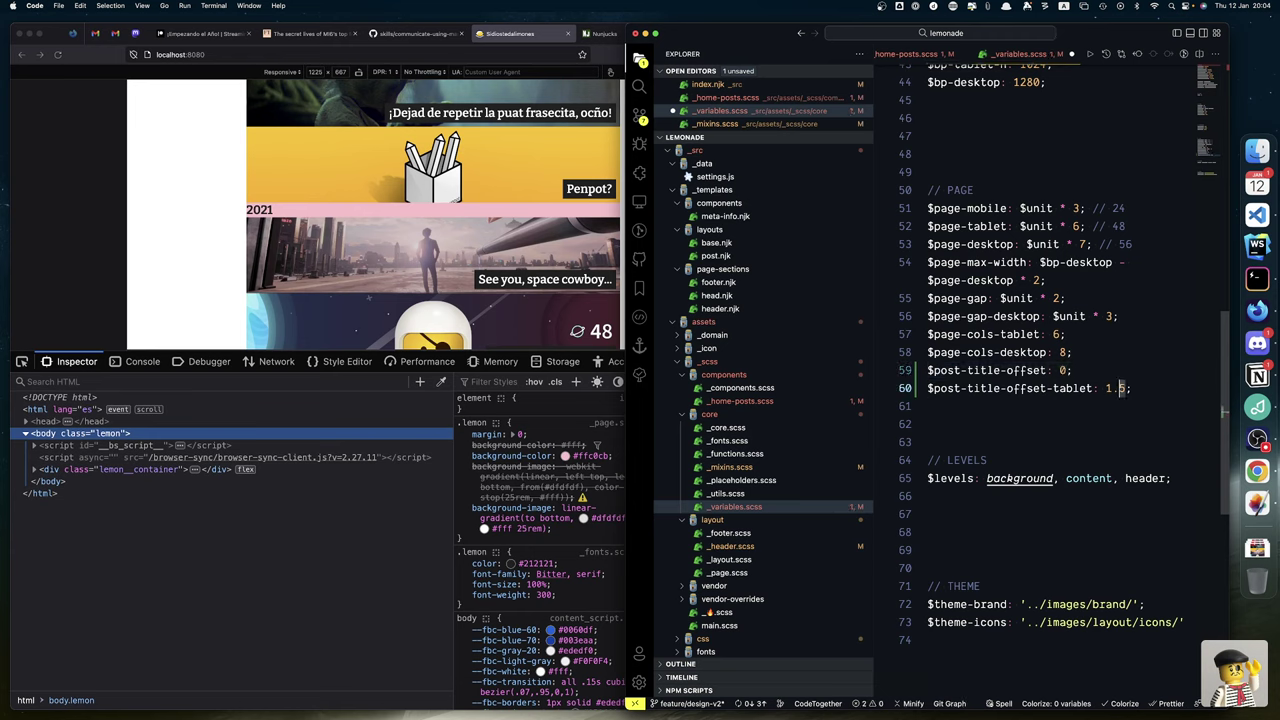
{"action": "key", "text": "ctrl+shift+super+Right"}
{"action": "type", "text": "0"}
{"action": "key", "text": "super+s"}
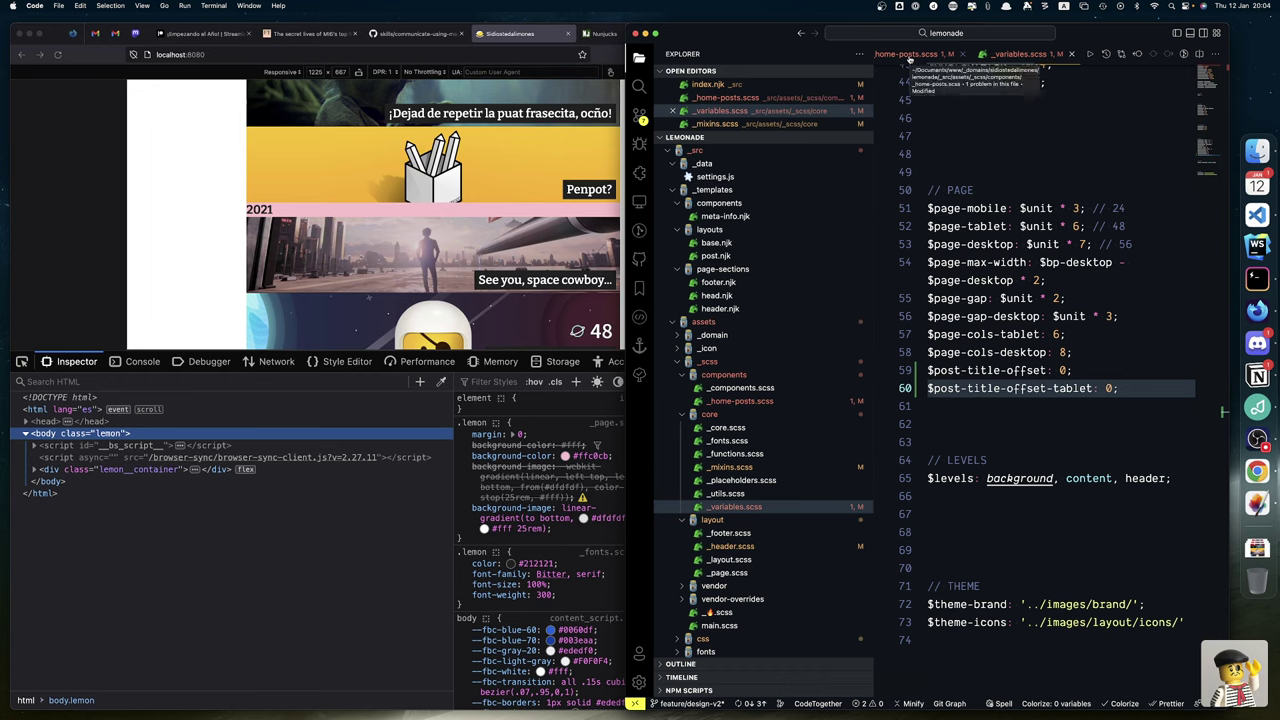
In _home-posts.scss, set the vertical padding of .home-post__mark to rem(2.5) and save the file
{"action": "left_click", "coordinate": [932, 54]}
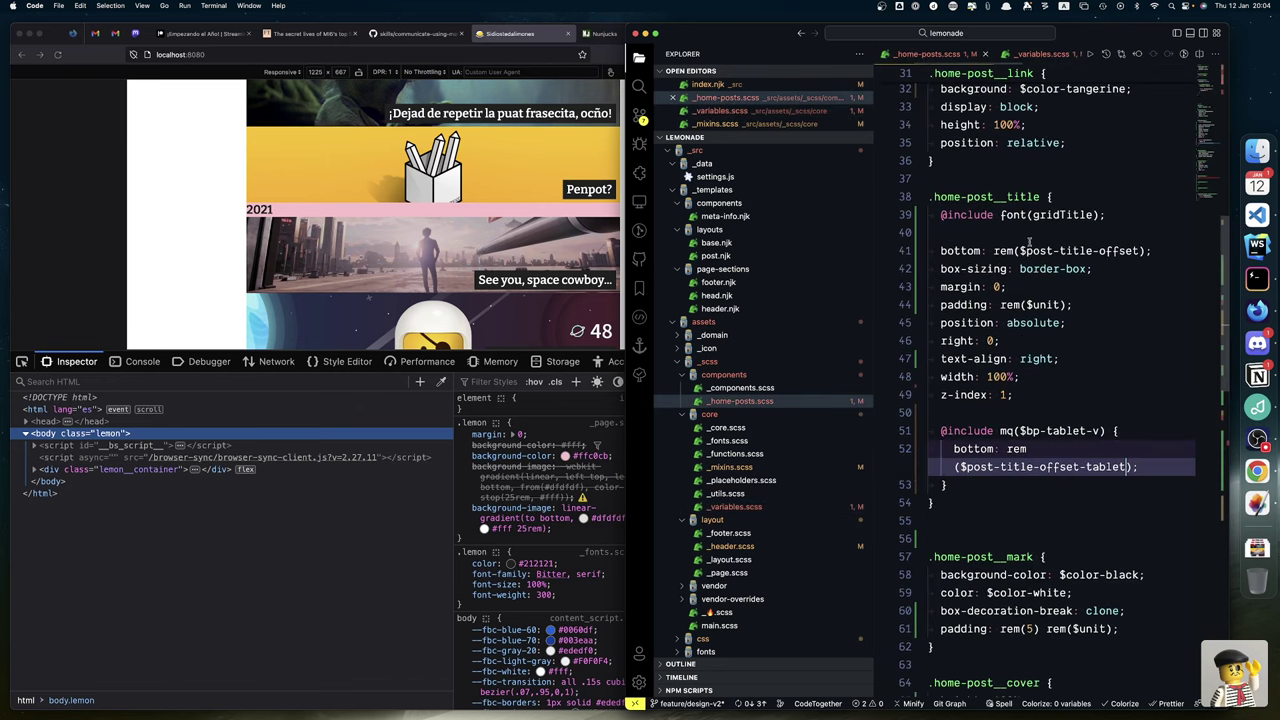
{"action": "mouse_move", "coordinate": [1012, 470]}
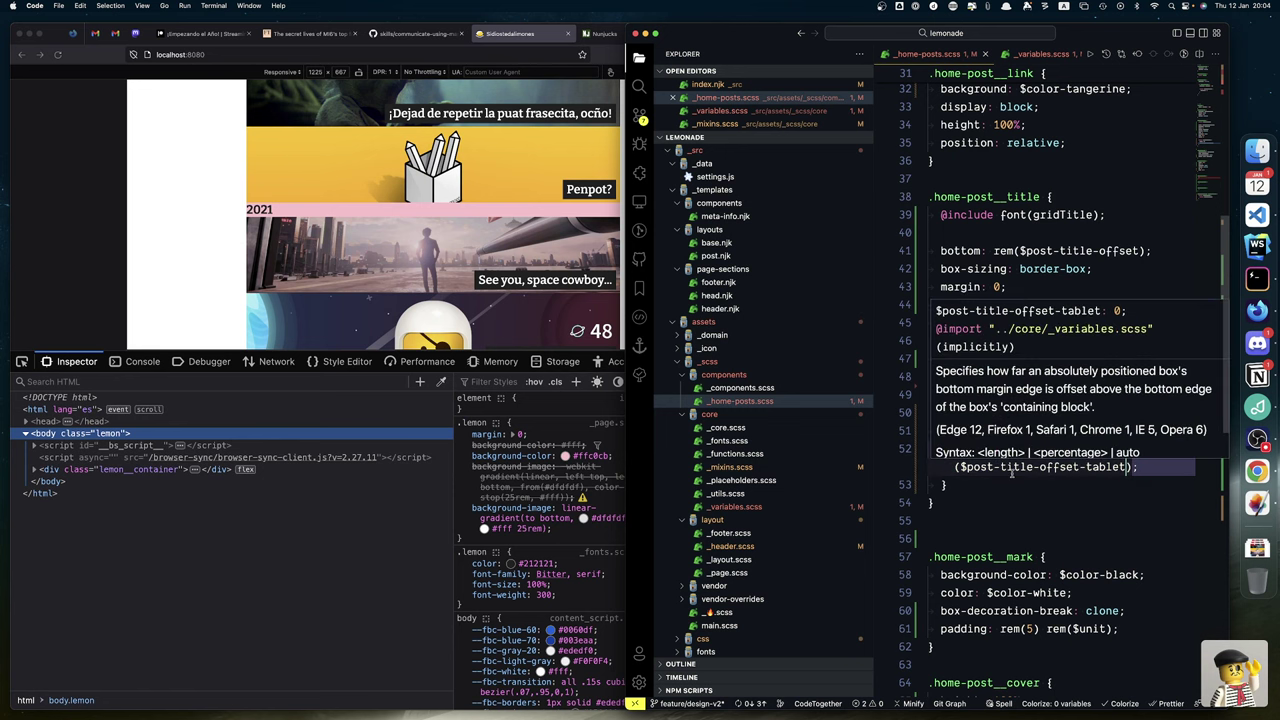
{"action": "scroll", "coordinate": [1012, 472], "scroll_direction": "down", "scroll_amount": 3}
{"action": "left_click", "coordinate": [1033, 498]}
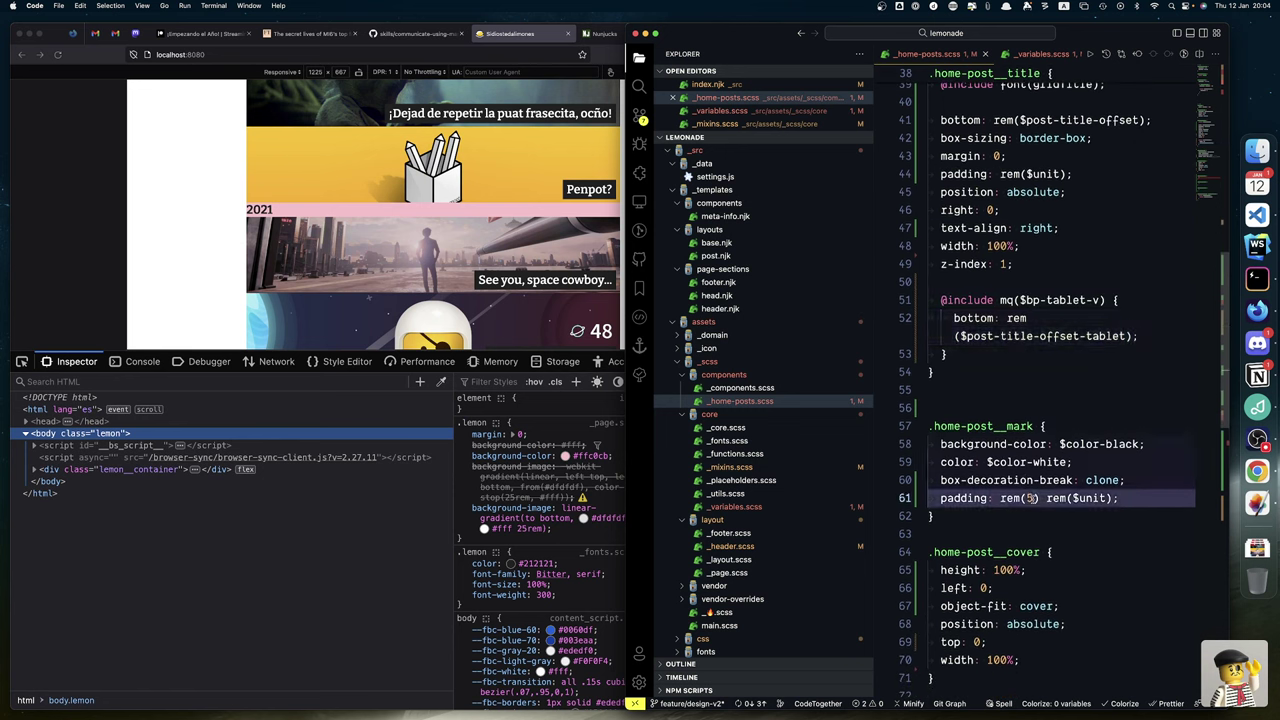
{"action": "key", "text": "BackSpace"}
{"action": "type", "text": "2.5"}
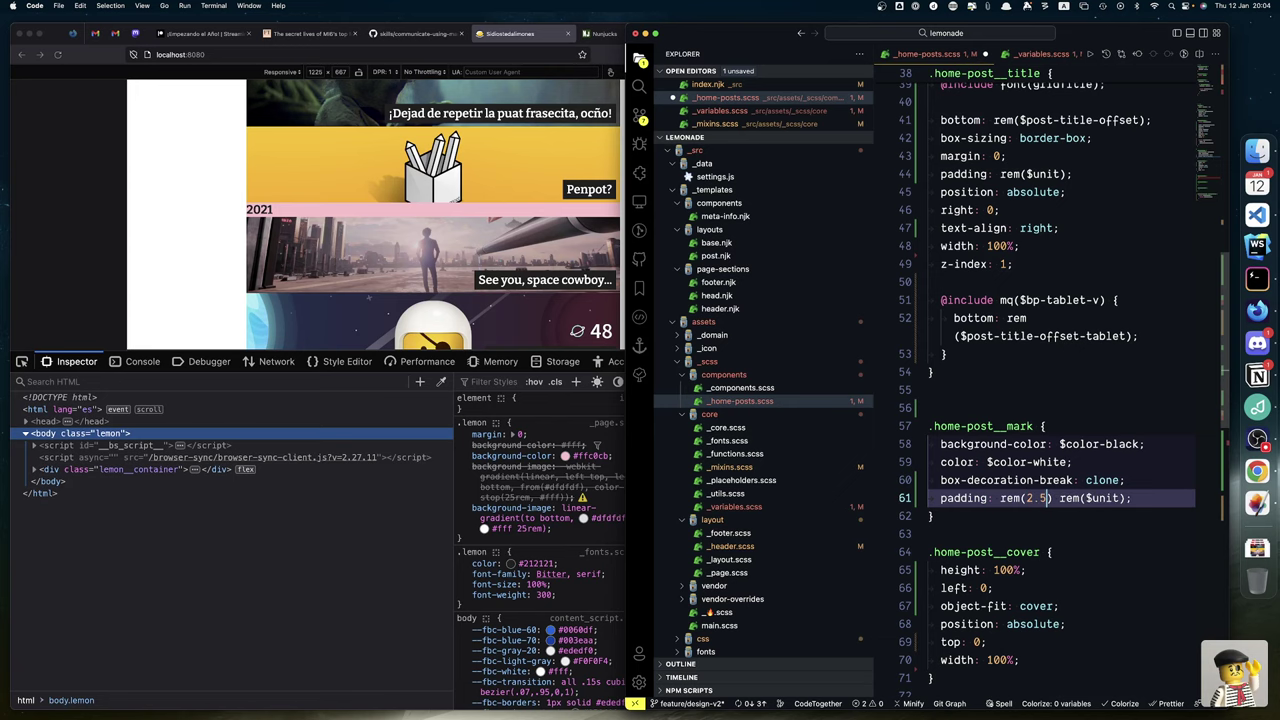
{"action": "key", "text": "super+s"}
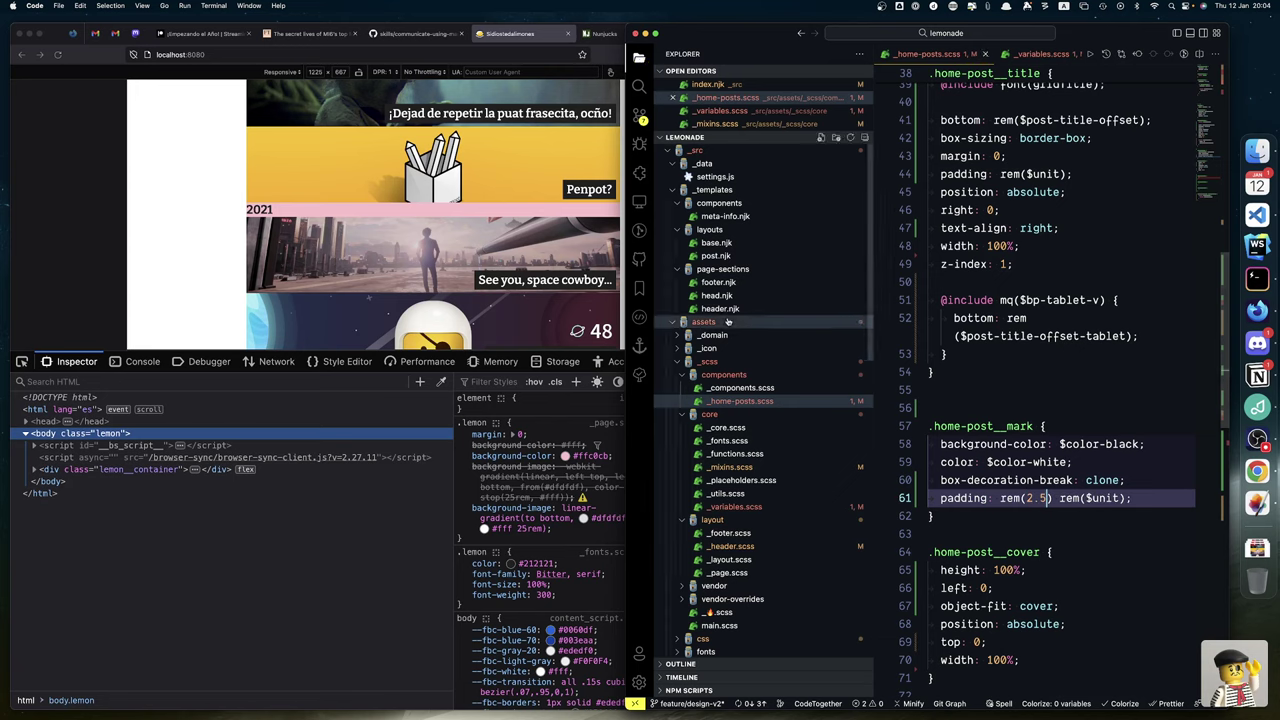
Switch to Firefox and preview the localhost page in responsive mode as an iPhone 5/SE iOS 10.3.1
{"action": "left_click", "coordinate": [561, 432]}
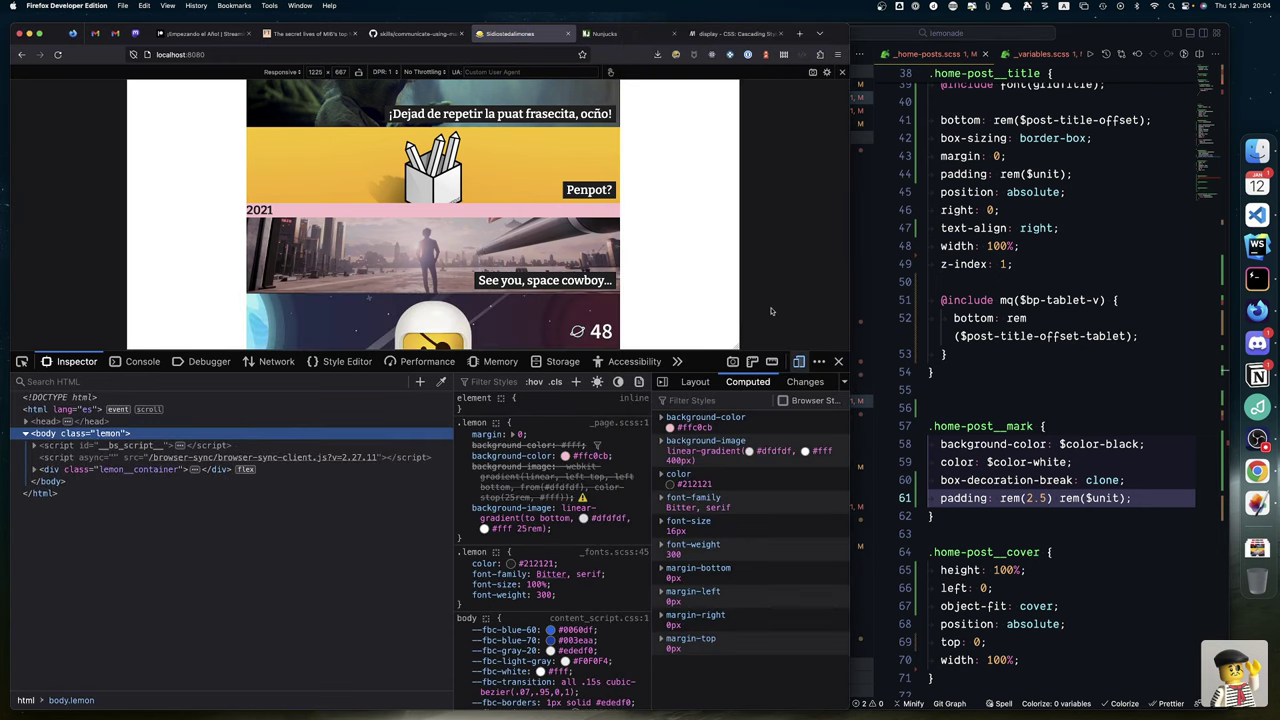
{"action": "left_click", "coordinate": [285, 72]}
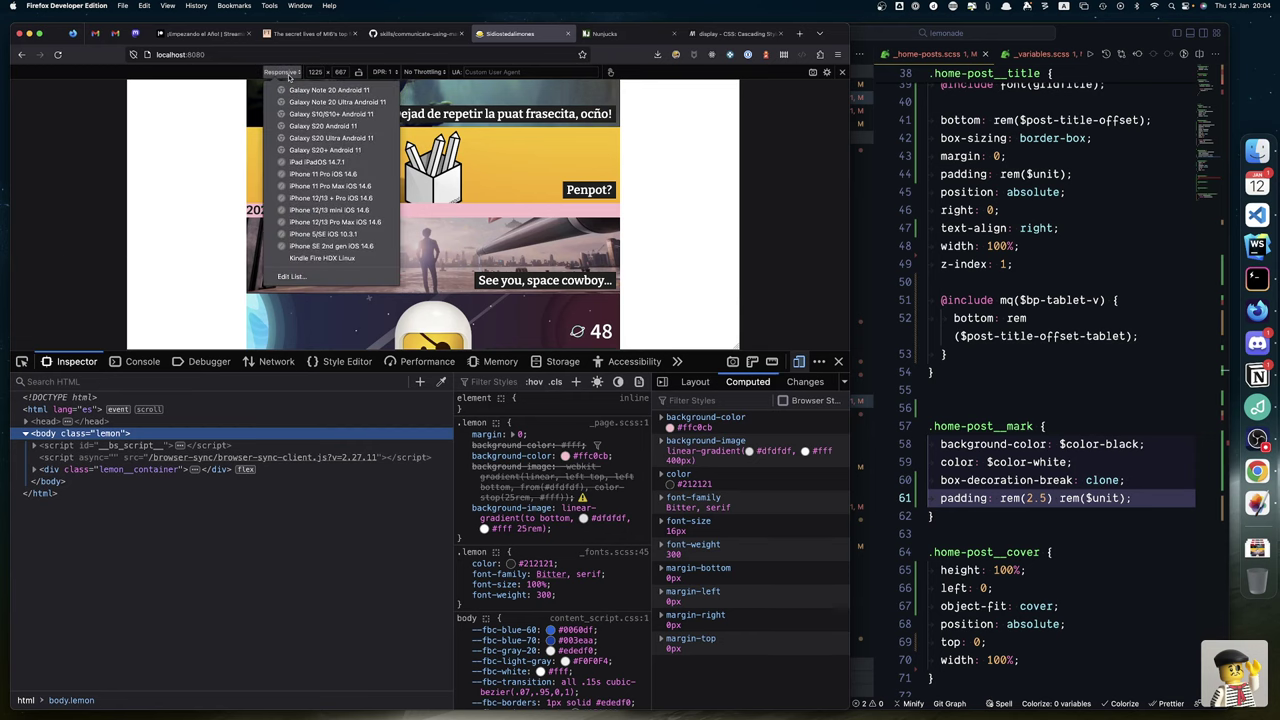
{"action": "left_click", "coordinate": [322, 234]}
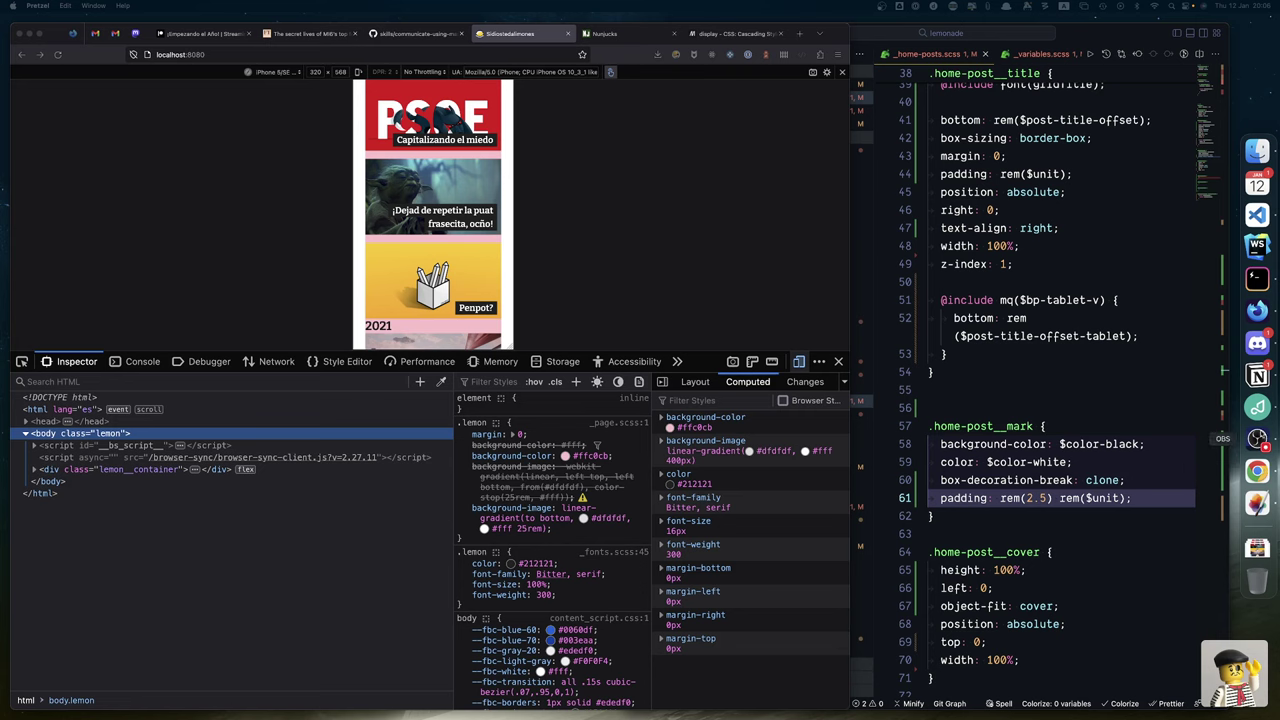
{"action": "left_click", "coordinate": [1252, 407]}
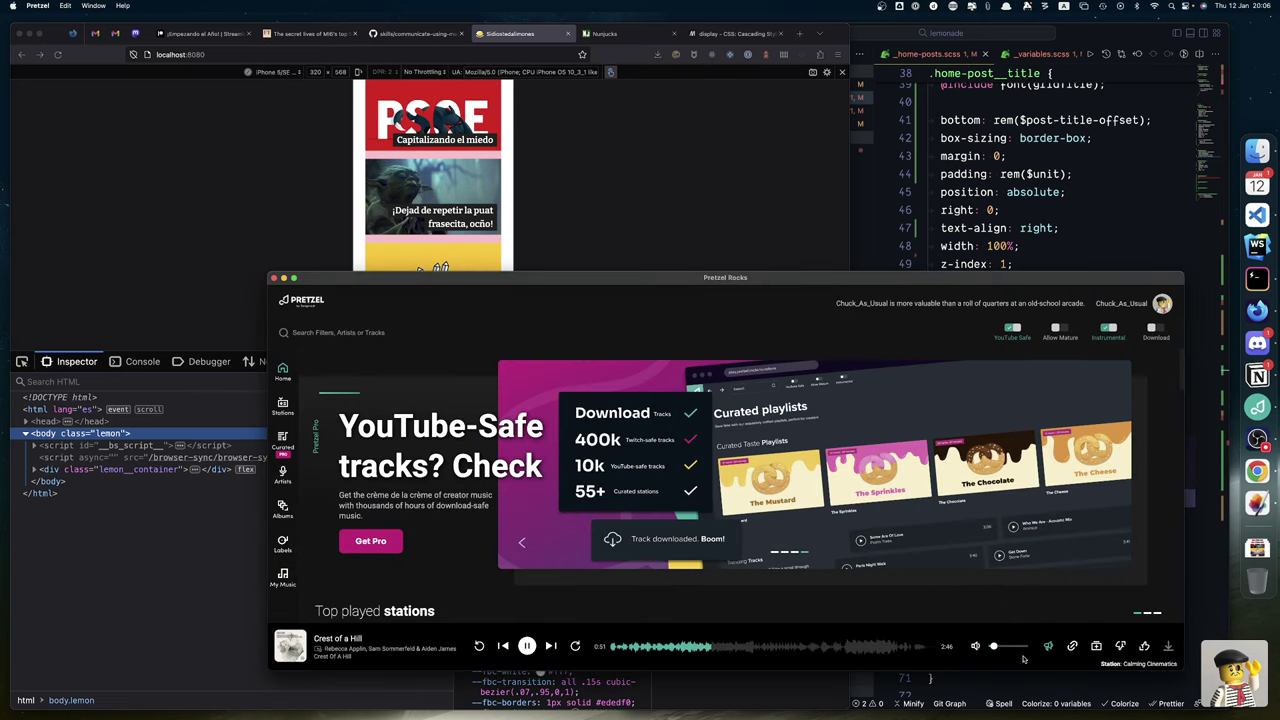
{"action": "left_click", "coordinate": [273, 278]}
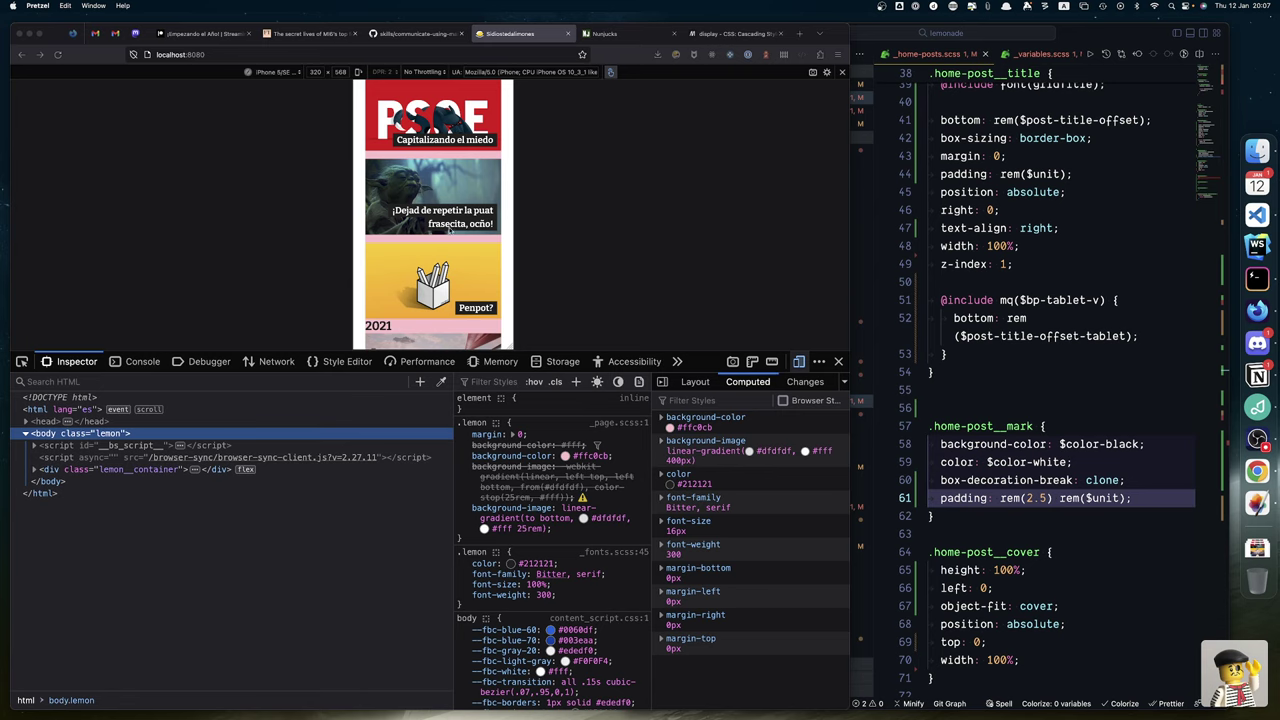
Capture a screenshot of the emulated iPhone 5/SE page and open the newest download in Pixelmator Pro
{"action": "left_click", "coordinate": [811, 77]}
{"action": "left_click", "coordinate": [811, 77]}
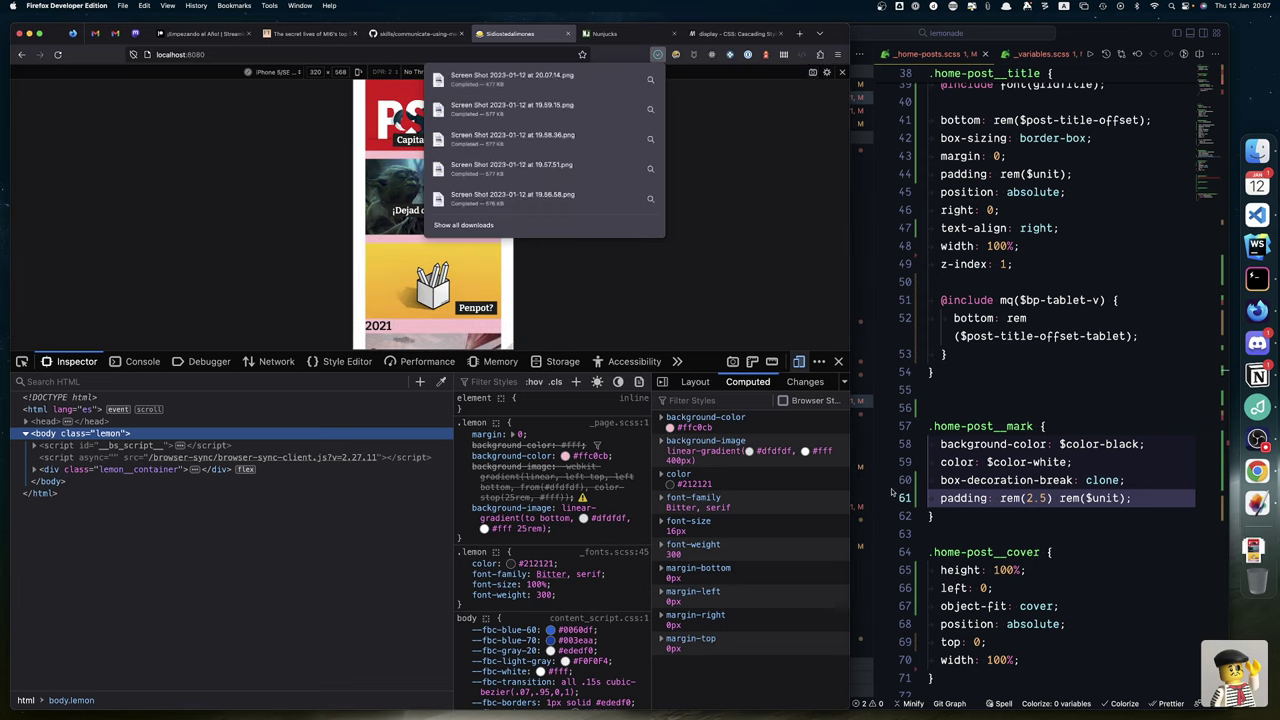
{"action": "left_click", "coordinate": [1258, 549]}
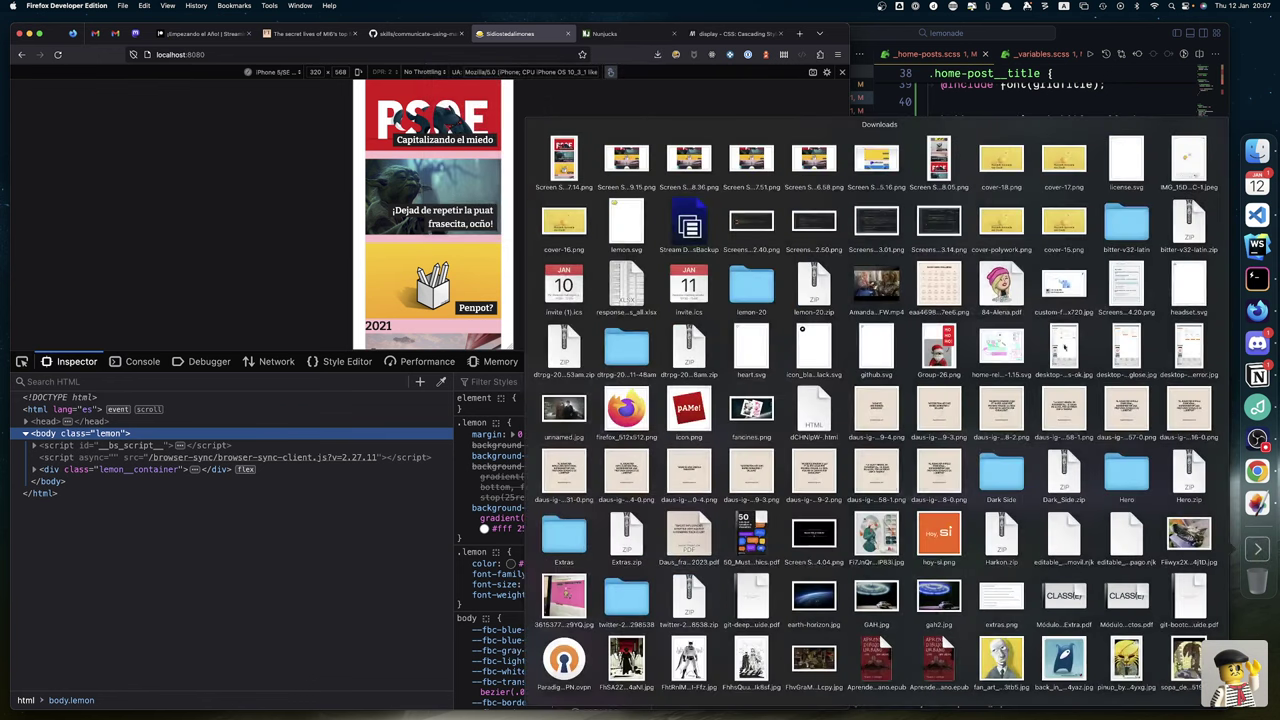
{"action": "left_click_drag", "start_coordinate": [564, 157], "coordinate": [1253, 503]}
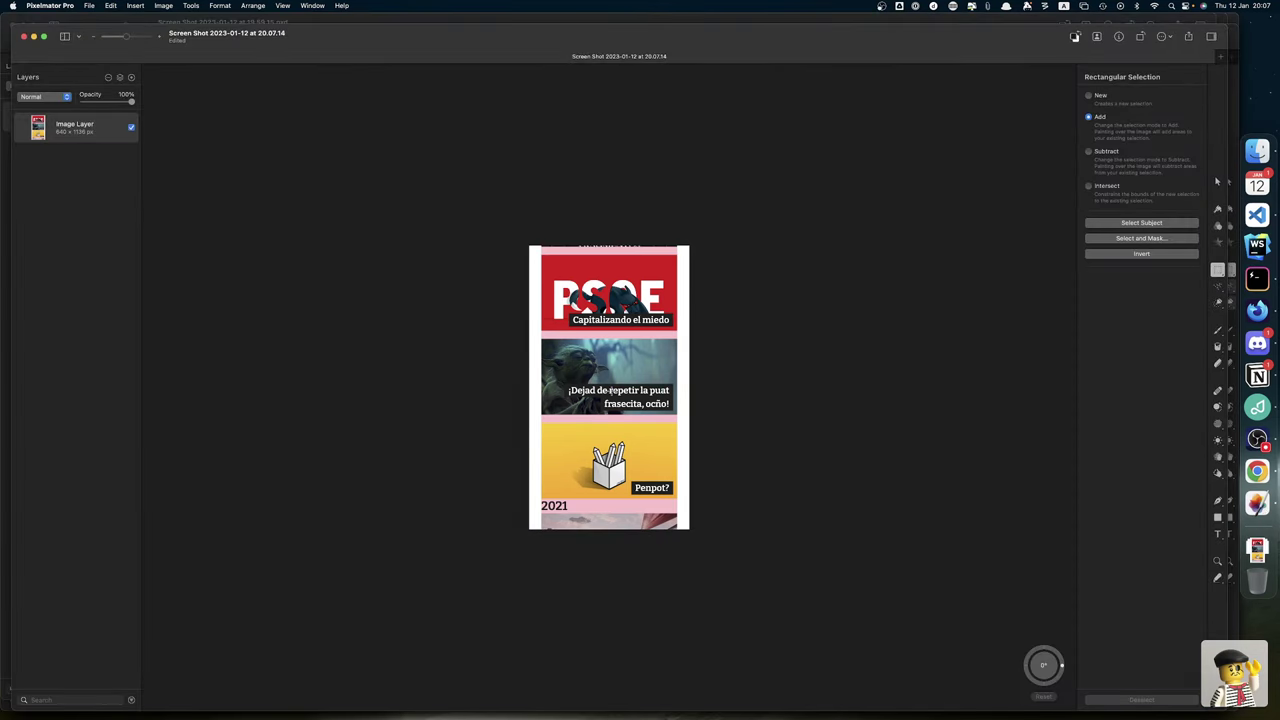
Measure the corner gap between the "¡Dejad de repetir la puat frasecita, ocño!" title box and its image's edges with a rectangular selection
{"action": "scroll", "coordinate": [611, 392], "scroll_direction": "up", "scroll_amount": 5}
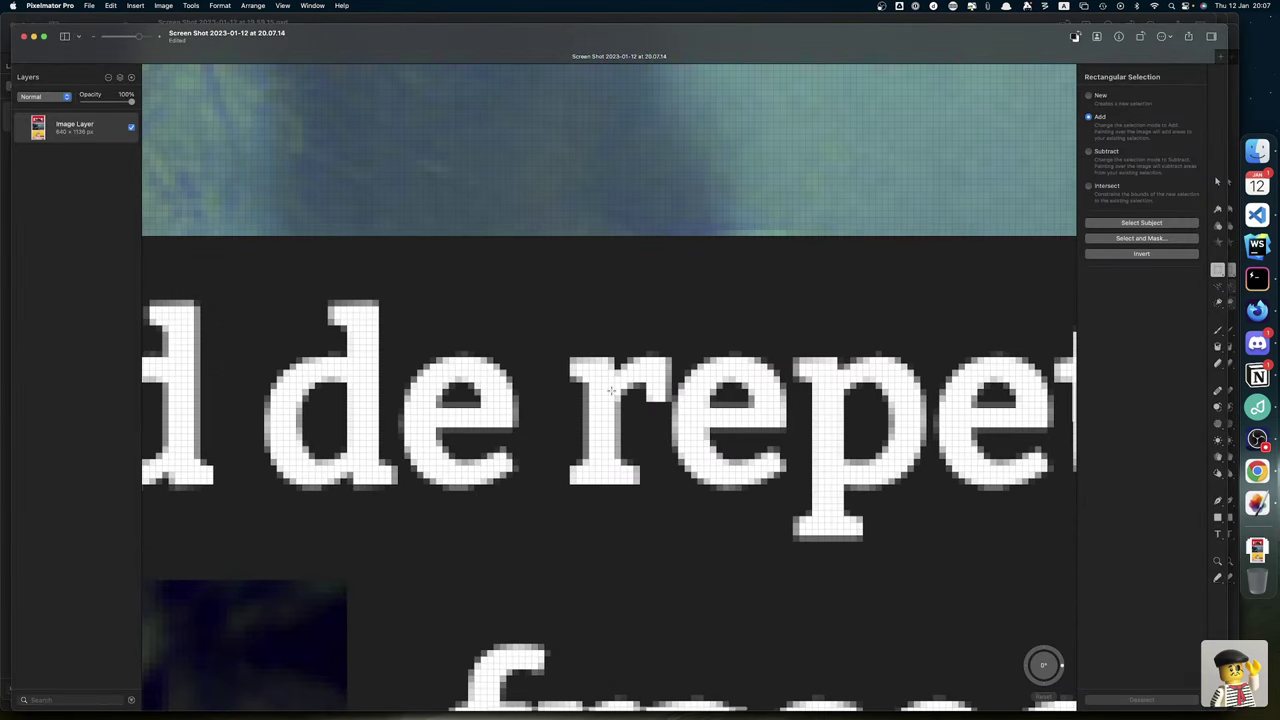
{"action": "scroll", "coordinate": [611, 390], "scroll_direction": "down", "scroll_amount": 5}
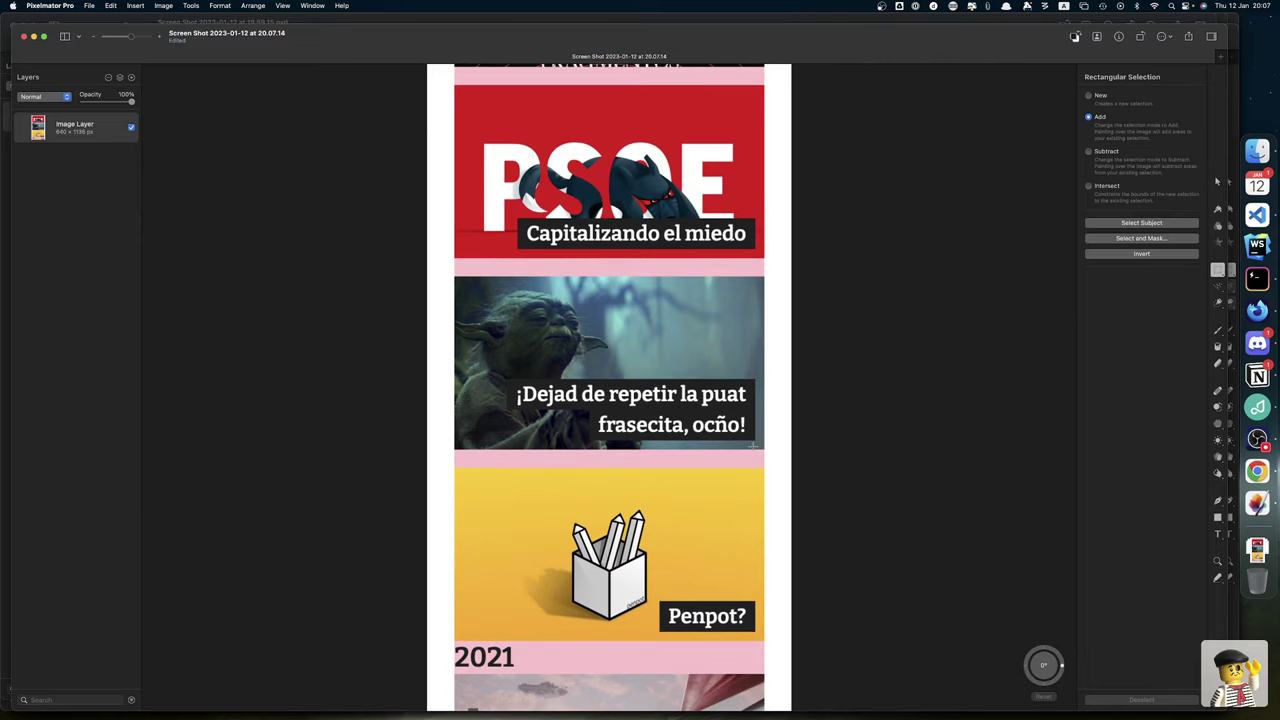
{"action": "scroll", "coordinate": [754, 445], "scroll_direction": "up", "scroll_amount": 10}
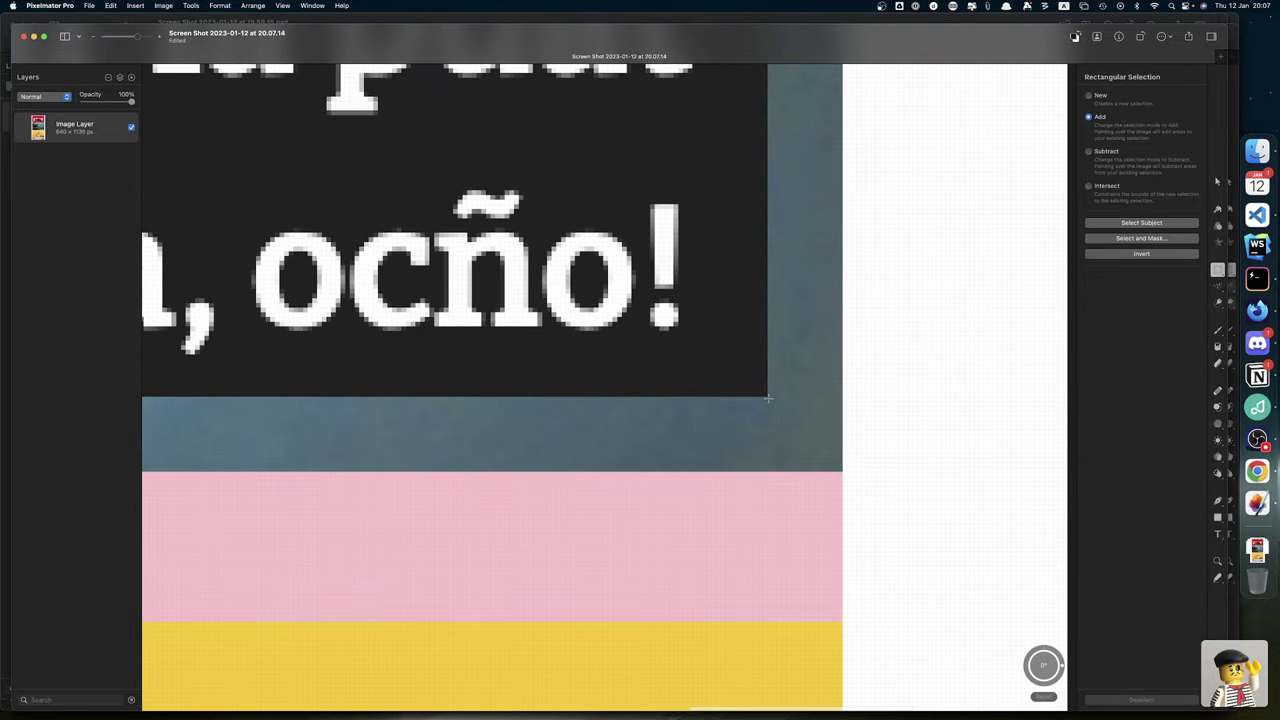
{"action": "left_click_drag", "start_coordinate": [768, 398], "coordinate": [843, 471]}
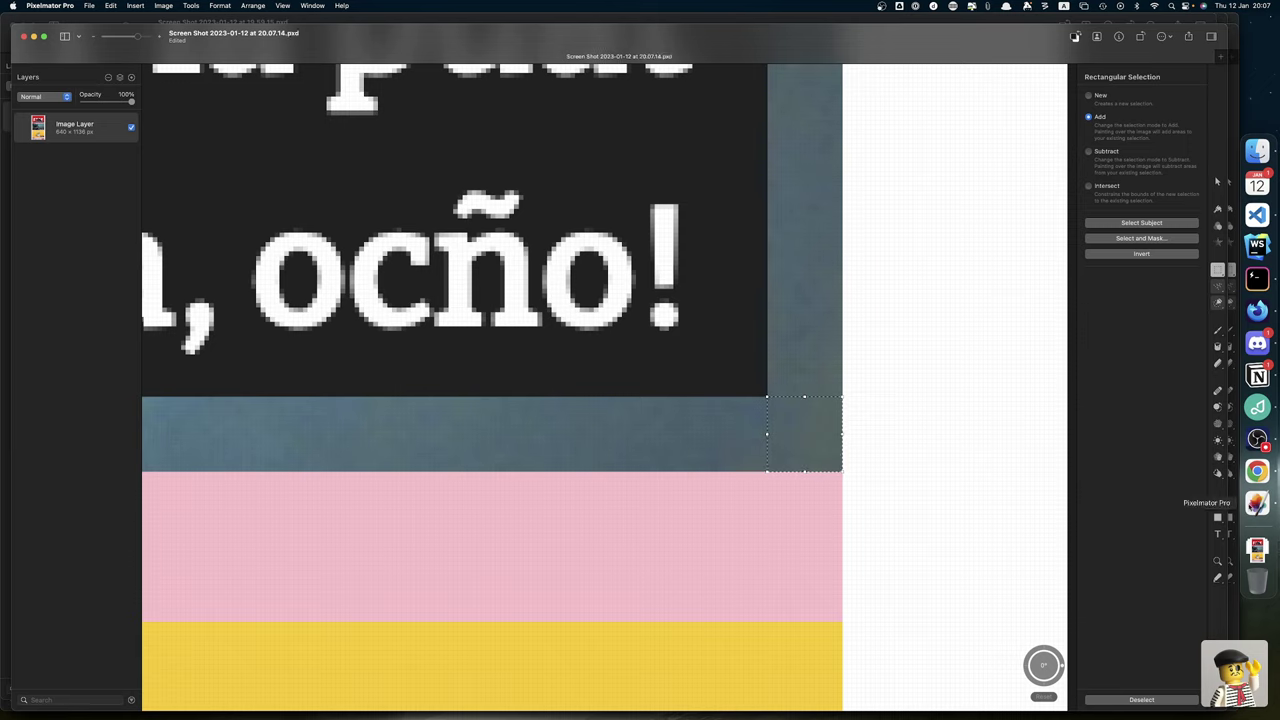
{"action": "right_click", "coordinate": [1257, 504]}
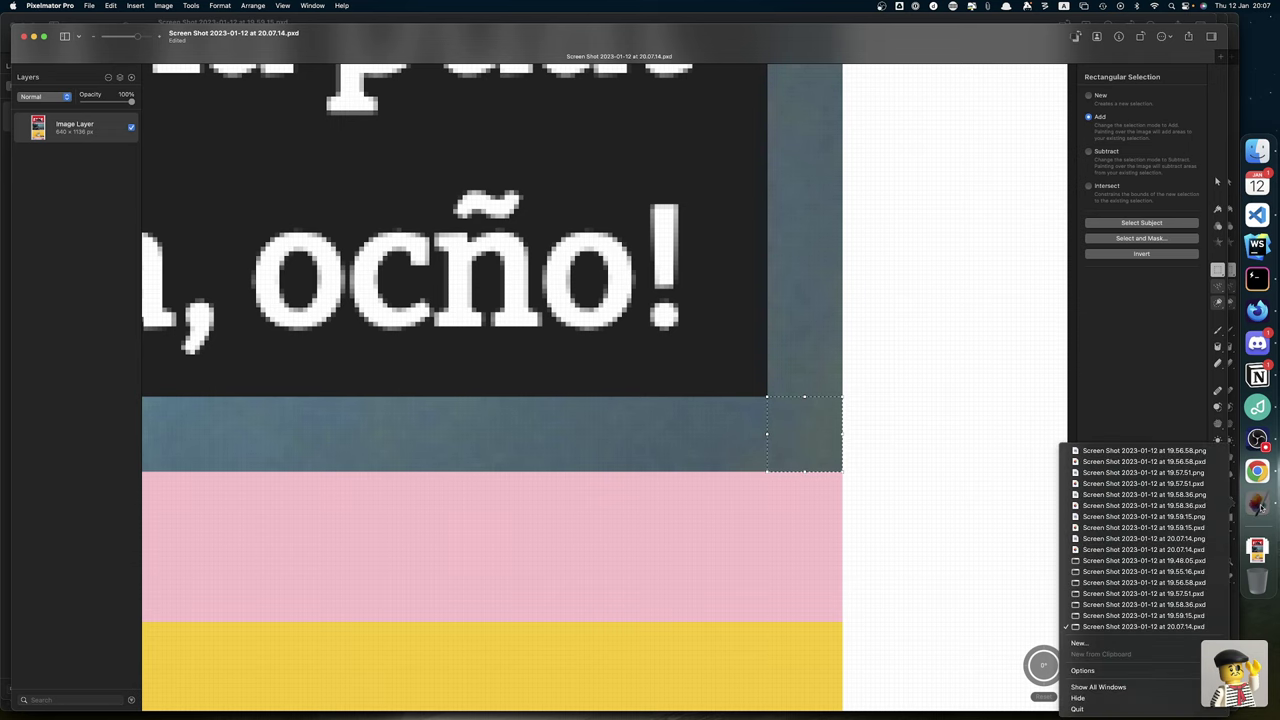
{"action": "left_click", "coordinate": [1086, 709]}
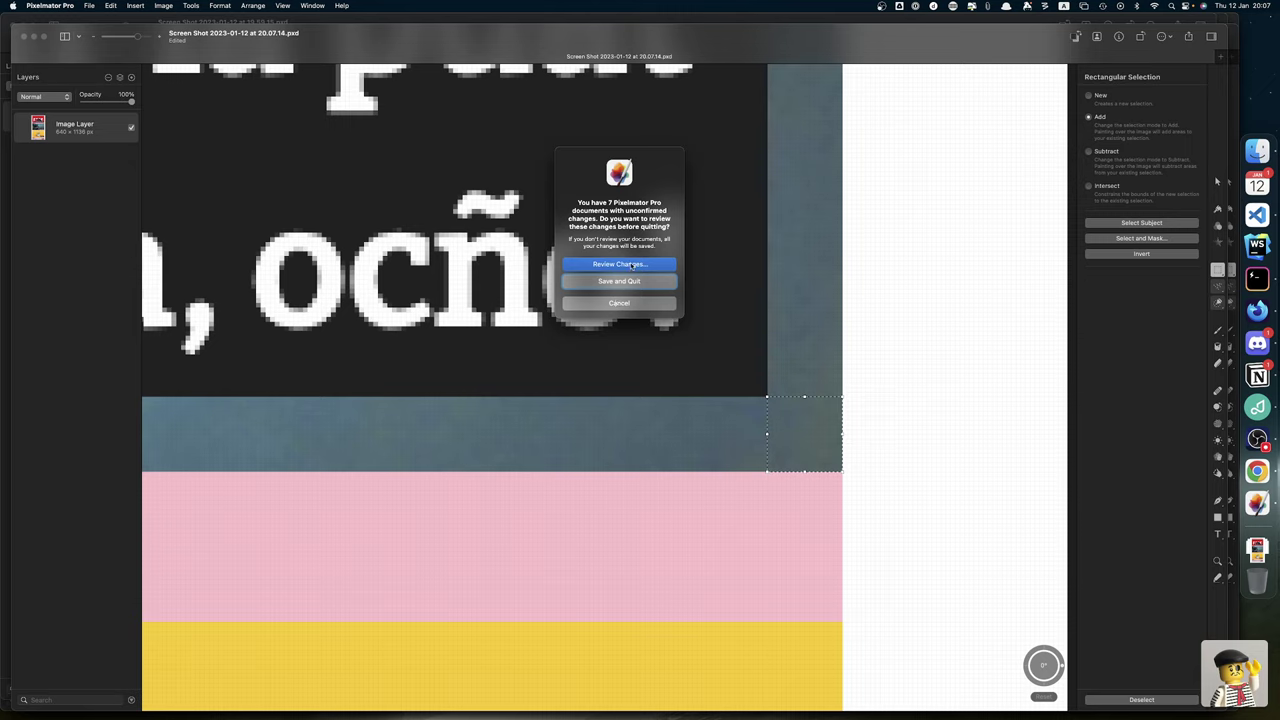
{"action": "left_click", "coordinate": [620, 303]}
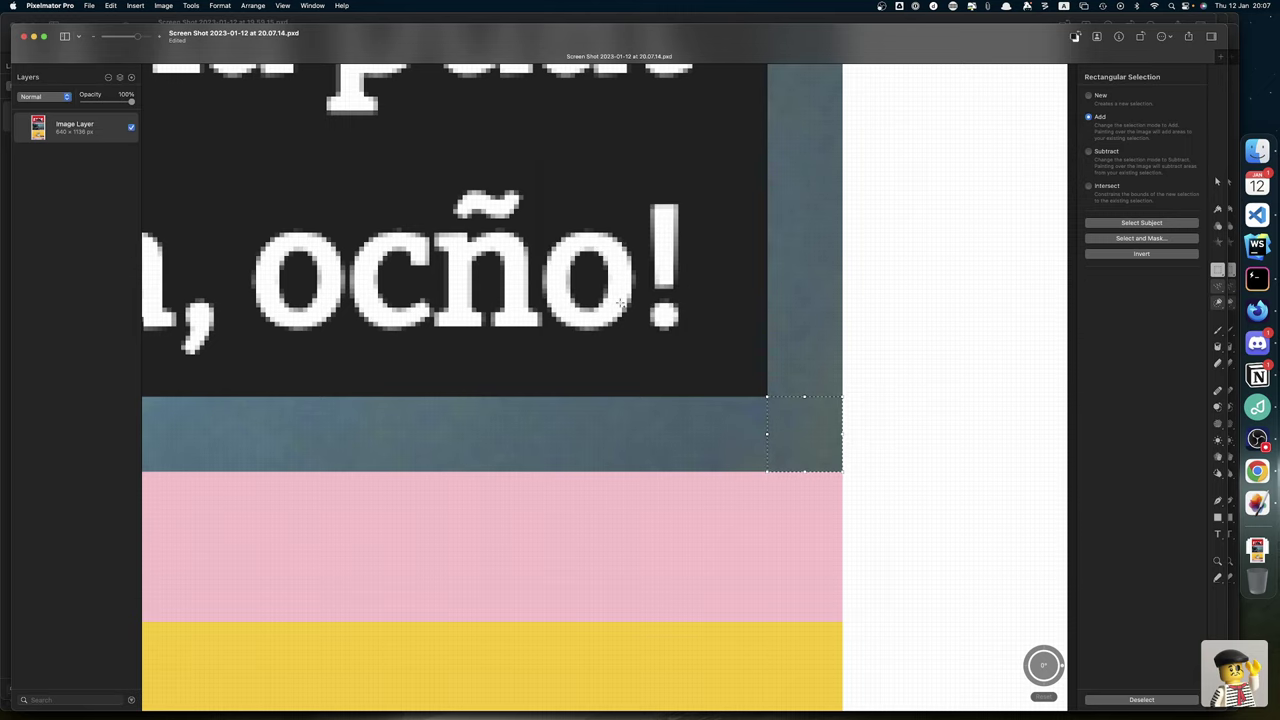
Close all seven open screenshot documents in Pixelmator Pro, deleting each one instead of saving it, and switch back to Firefox
{"action": "key", "text": "super+s"}
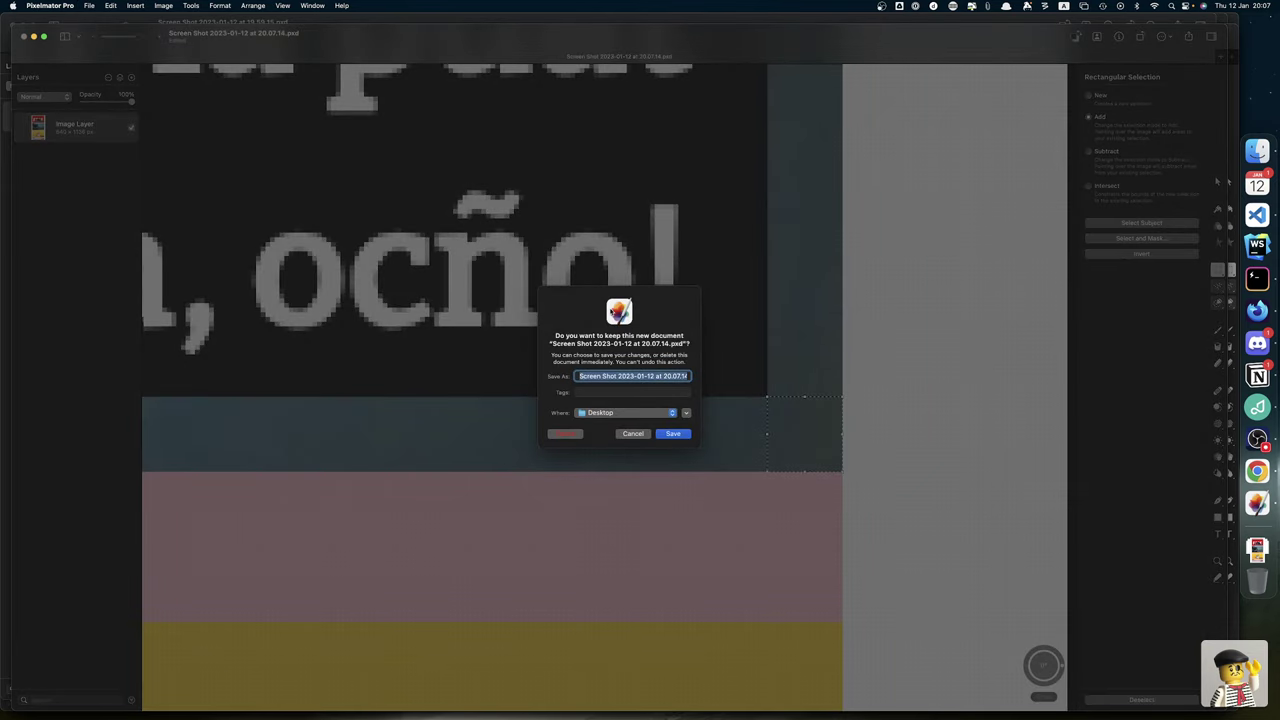
{"action": "left_click", "coordinate": [564, 434]}
{"action": "key", "text": "super+w"}
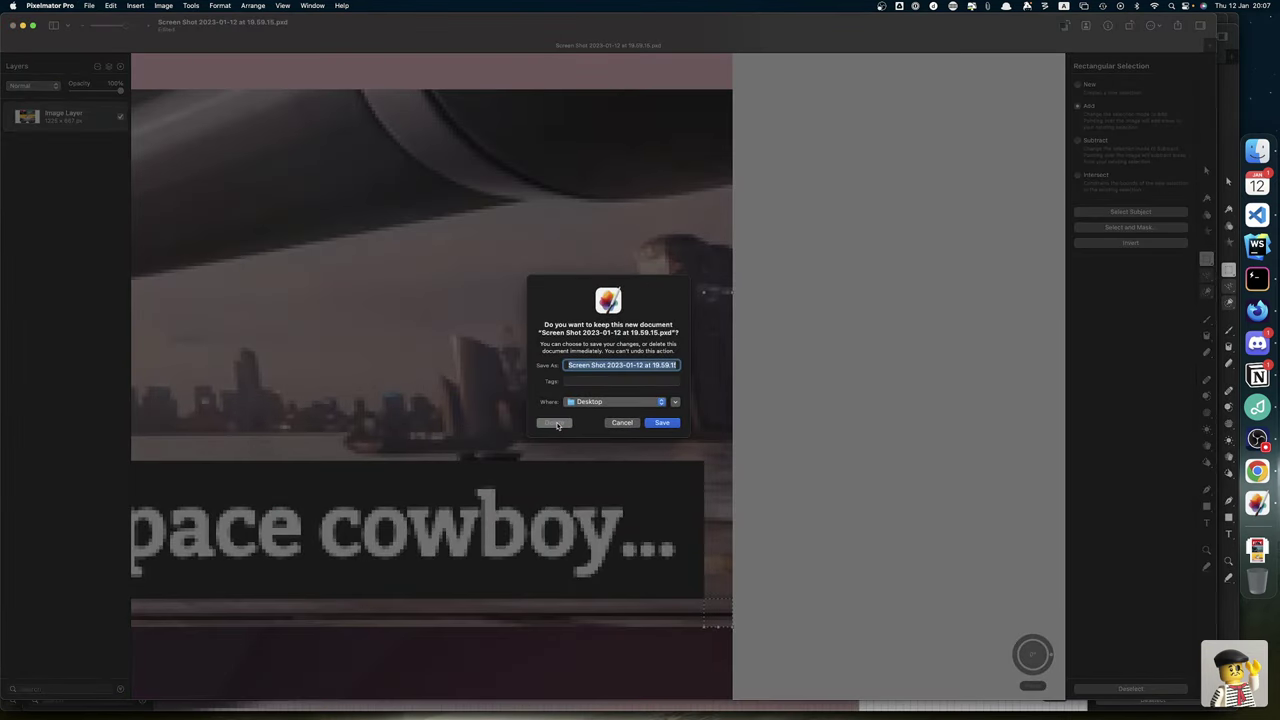
{"action": "left_click", "coordinate": [555, 414]}
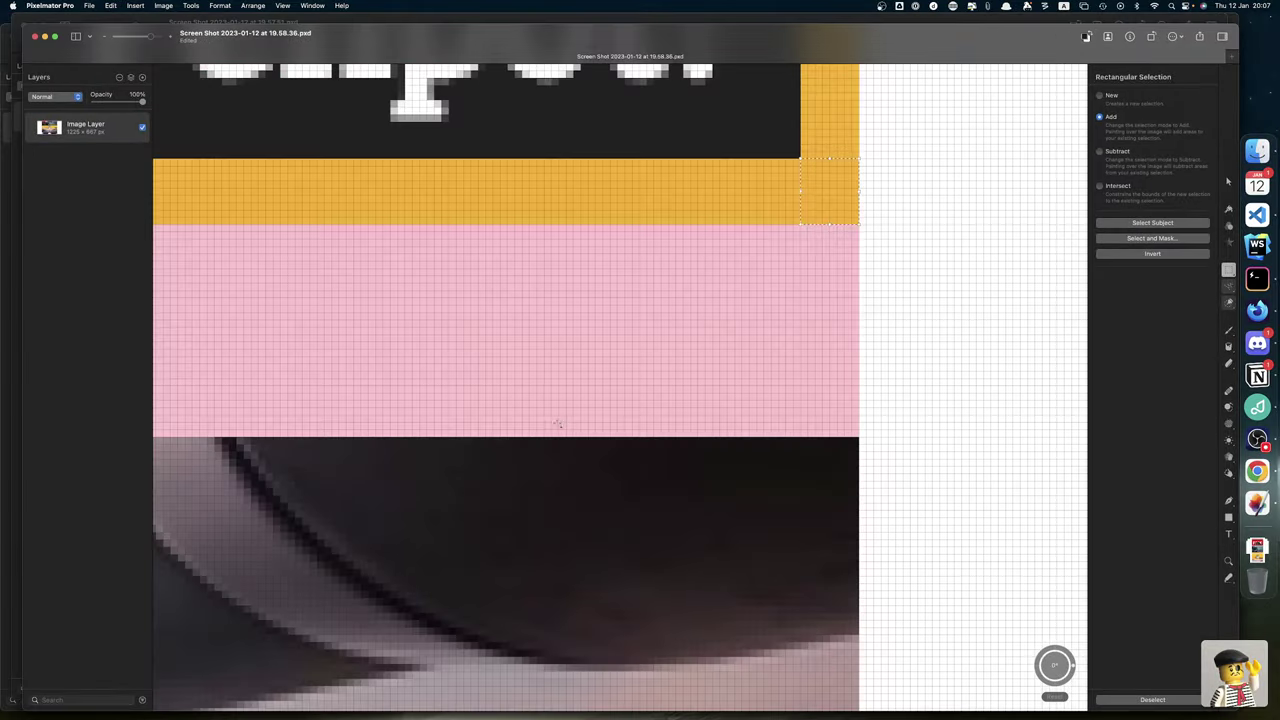
{"action": "key", "text": "super+w"}
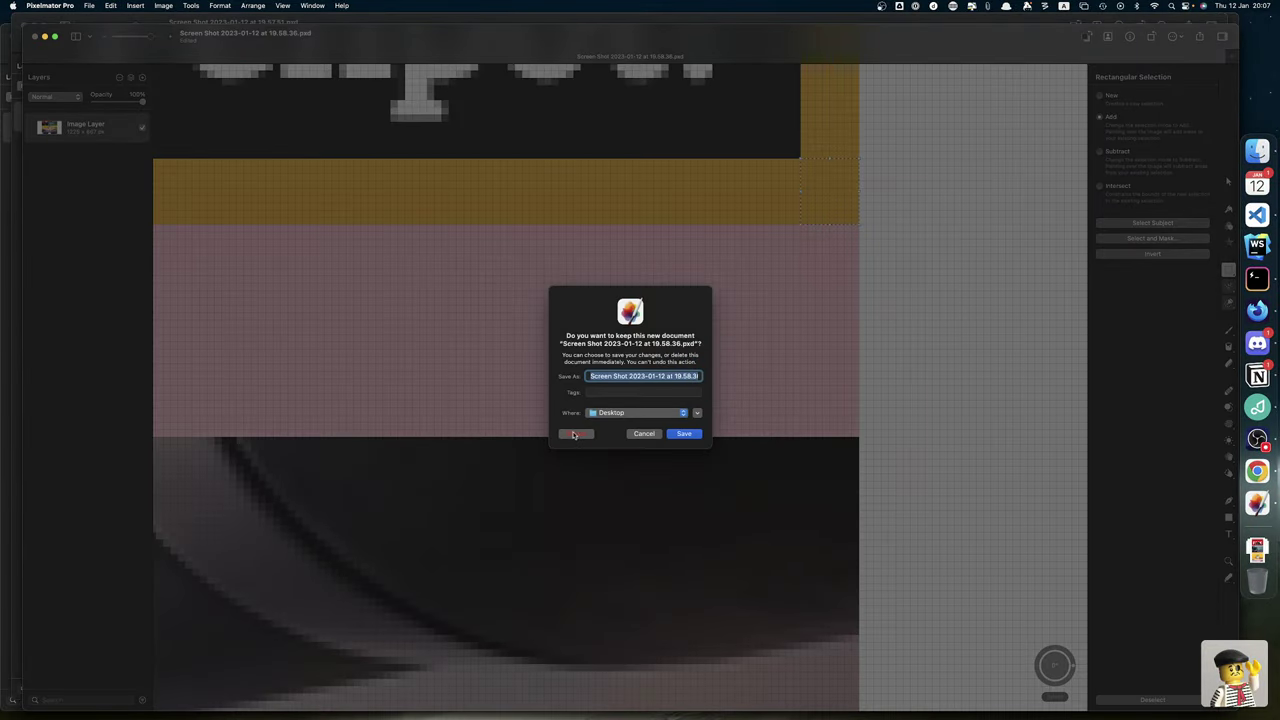
{"action": "left_click", "coordinate": [574, 435]}
{"action": "key", "text": "super+w"}
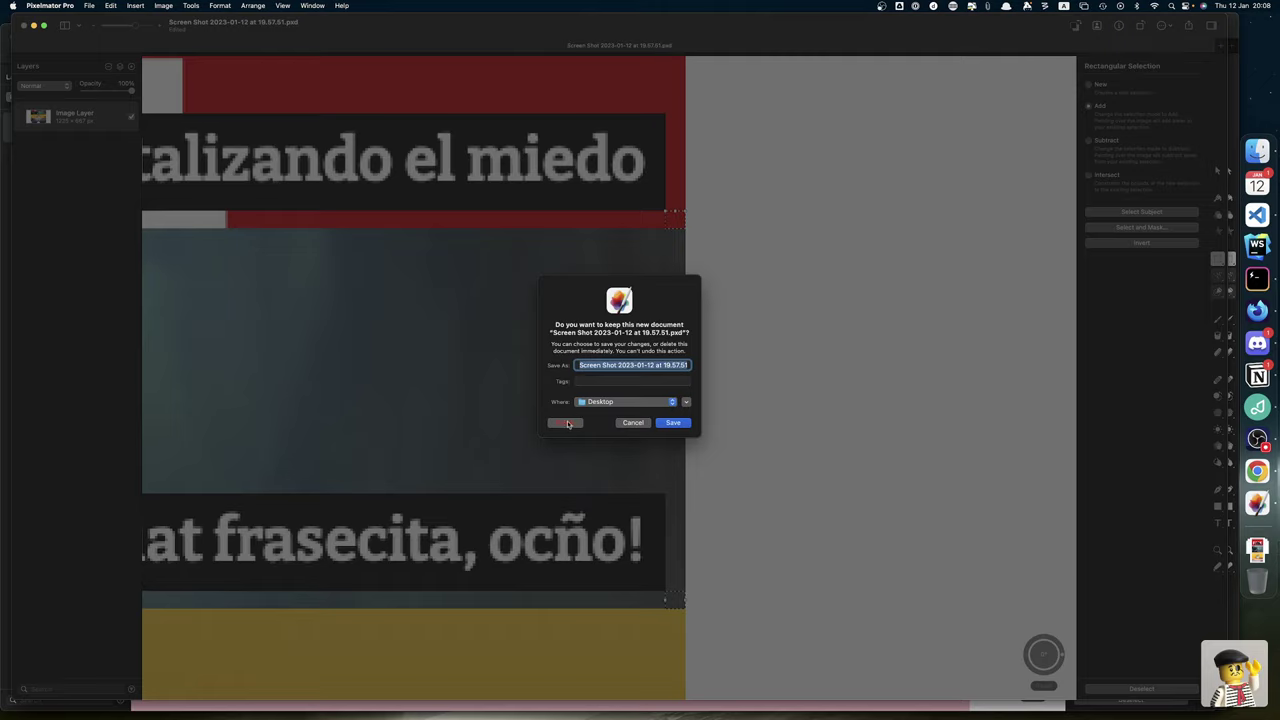
{"action": "left_click", "coordinate": [567, 424]}
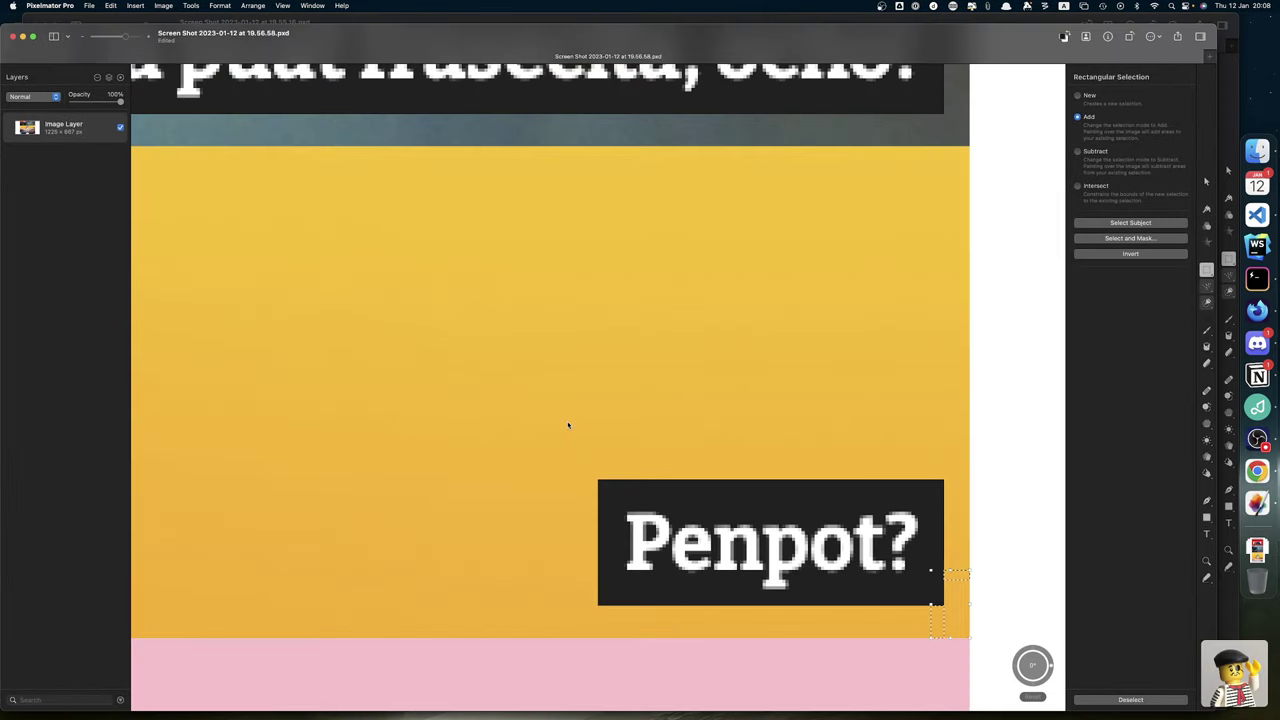
{"action": "key", "text": "super+w"}
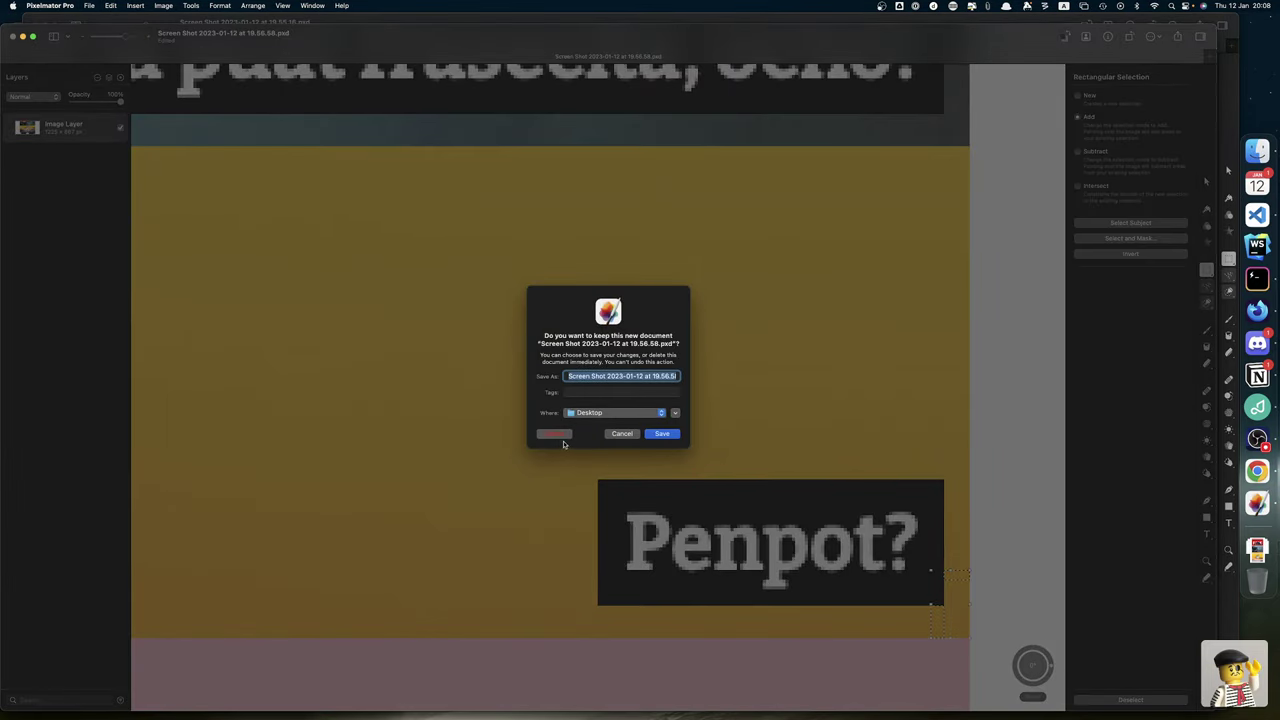
{"action": "left_click", "coordinate": [562, 438]}
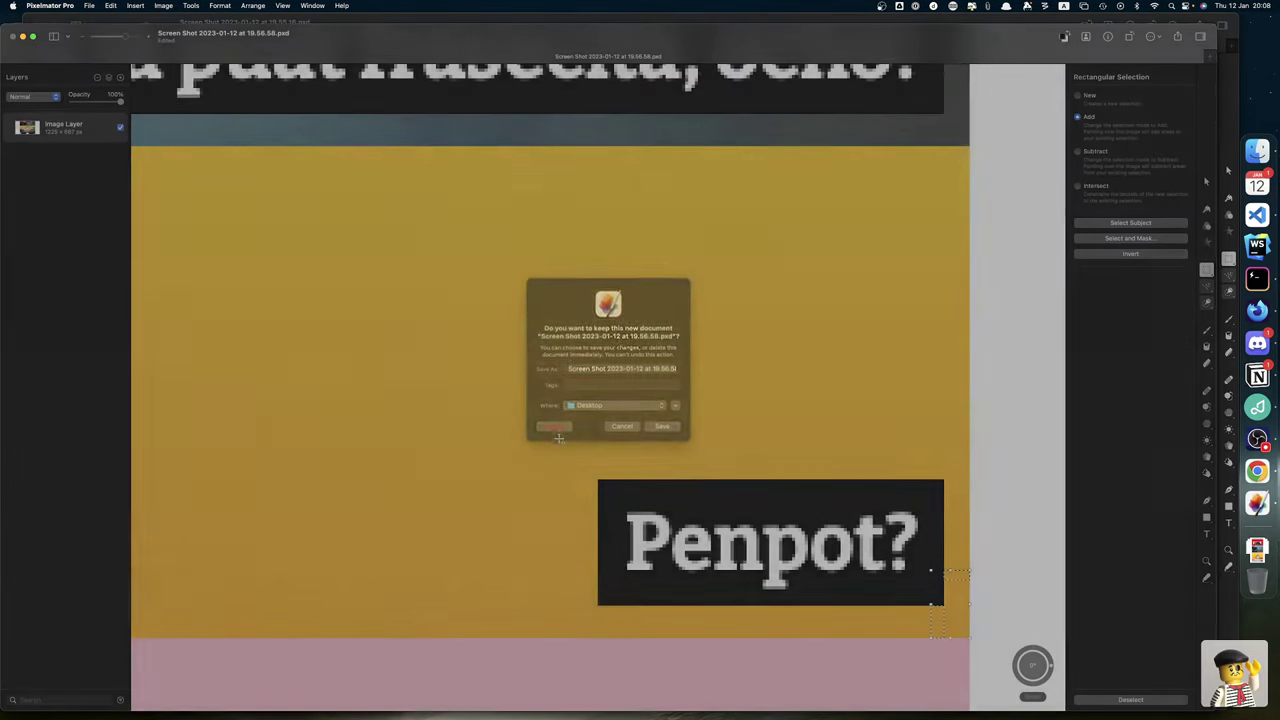
{"action": "key", "text": "super+w"}
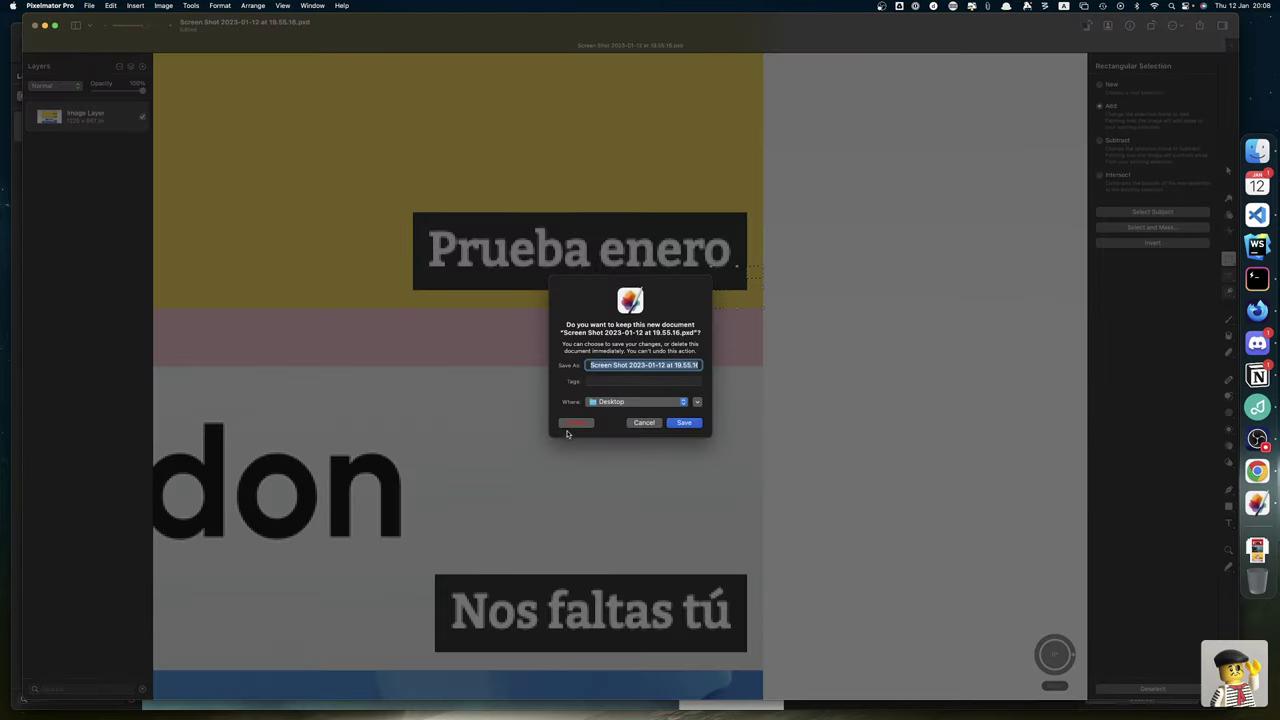
{"action": "left_click", "coordinate": [569, 425]}
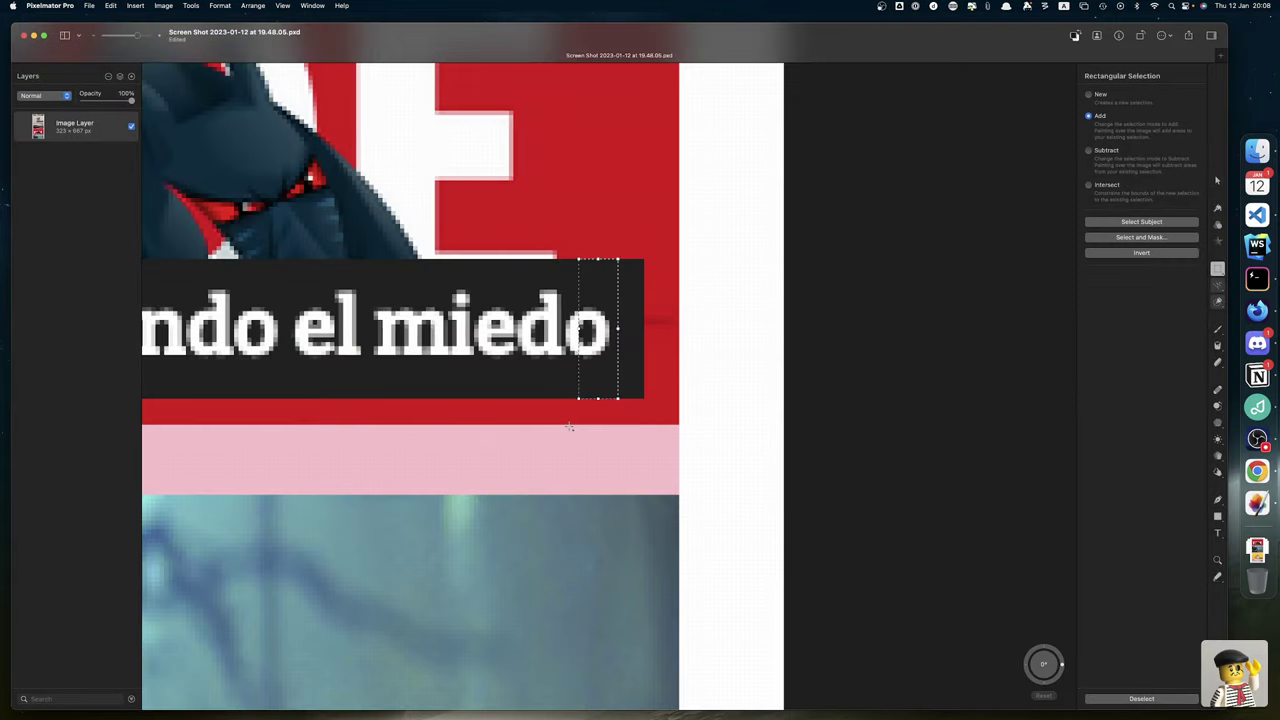
{"action": "key", "text": "super+w"}
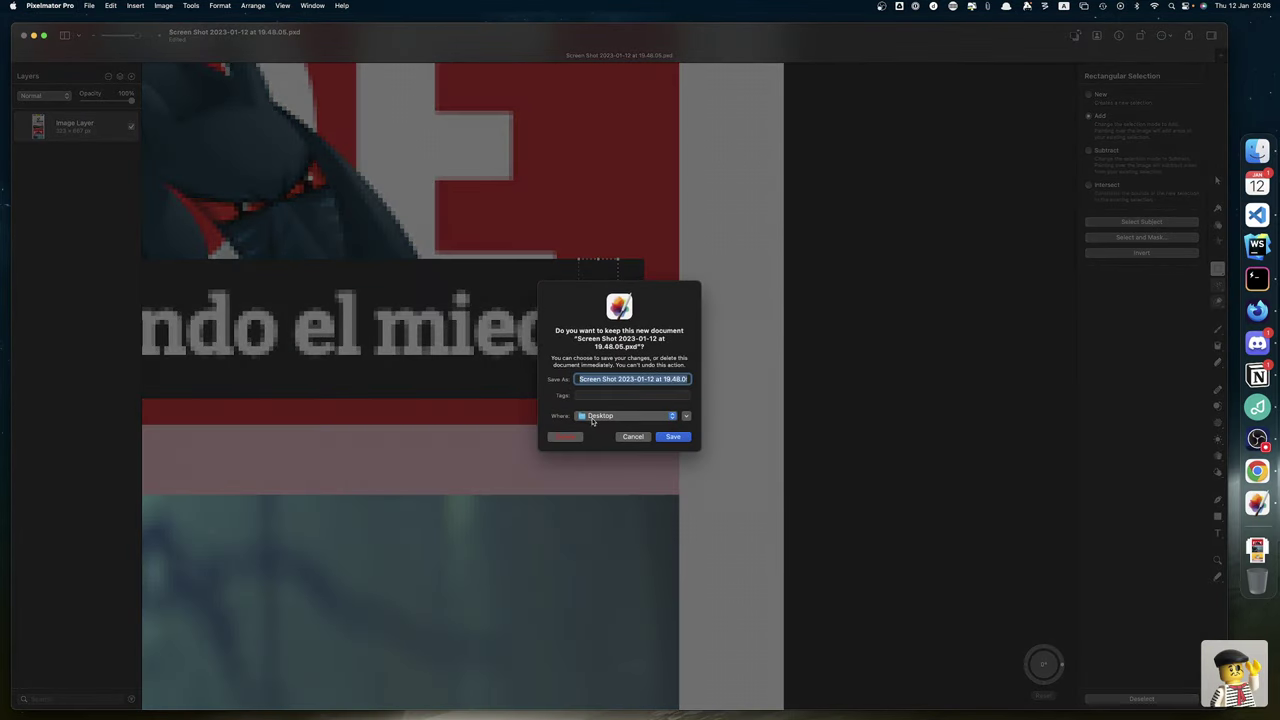
{"action": "left_click", "coordinate": [576, 438]}
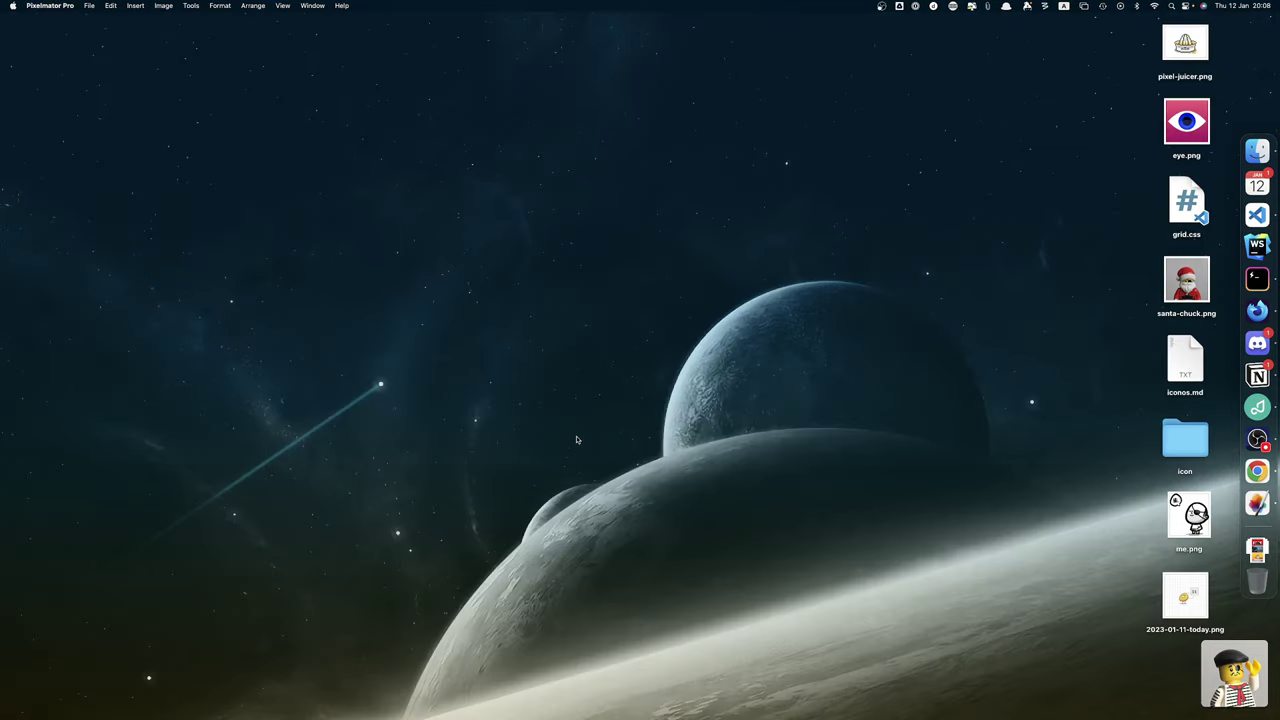
{"action": "key", "text": "super+Tab"}
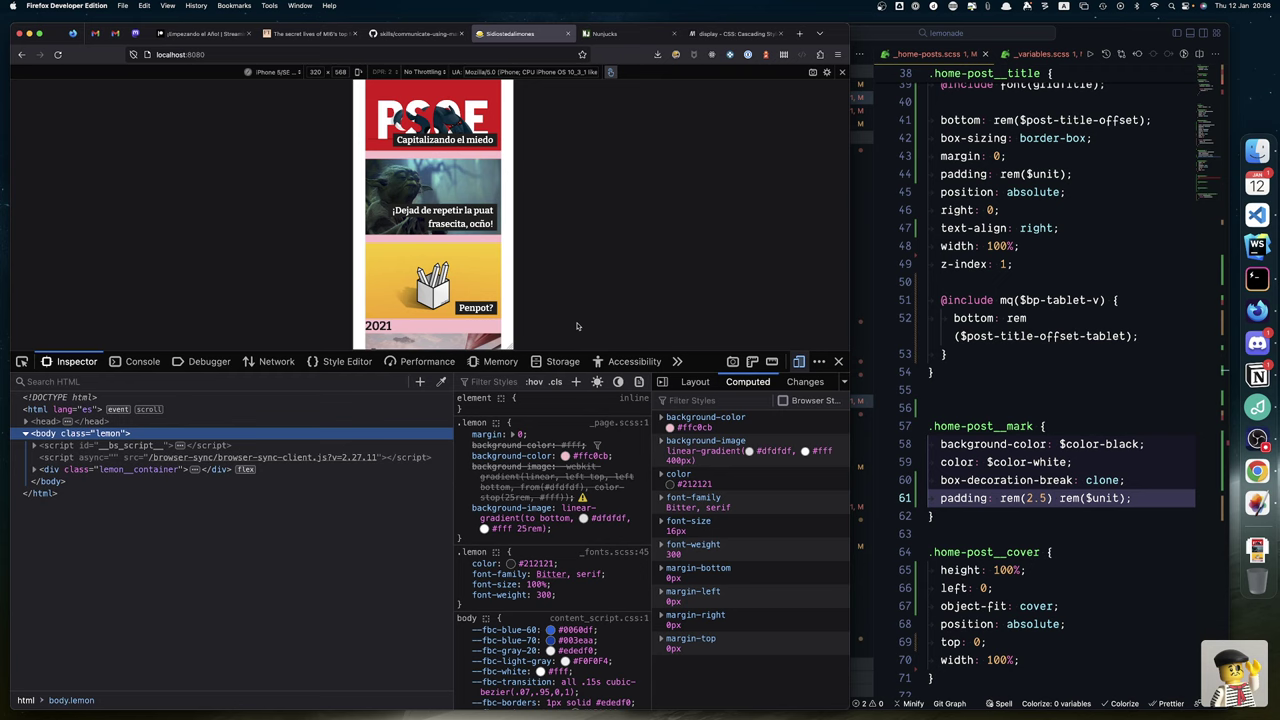
Magnify the emulated page to 240%, inspect the title boxes' spacing on the PSOE and Yoda posts, and restore the default zoom
{"action": "key", "text": "super+plus"}
{"action": "key", "text": "super+plus"}
{"action": "key", "text": "super+plus"}
{"action": "key", "text": "super+plus"}
{"action": "key", "text": "super+plus"}
{"action": "key", "text": "super+plus"}
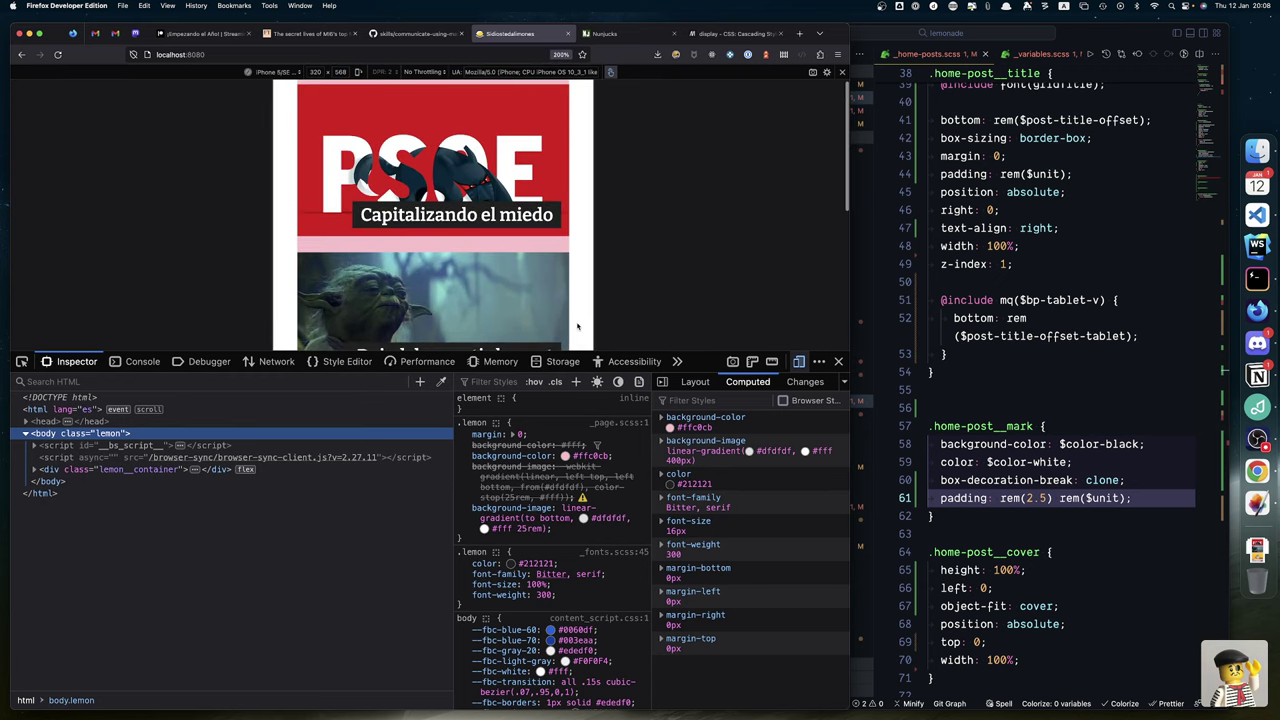
{"action": "key", "text": "super+plus"}
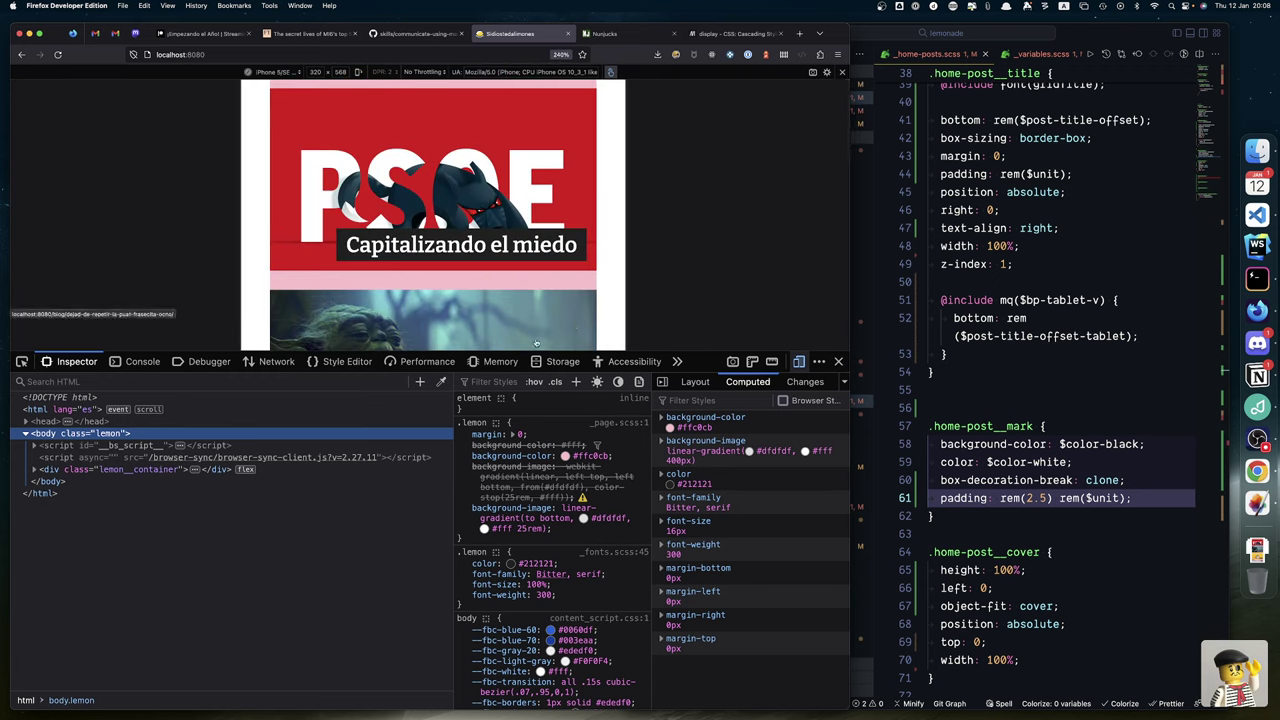
{"action": "scroll", "coordinate": [535, 330], "scroll_direction": "down", "scroll_amount": 3}
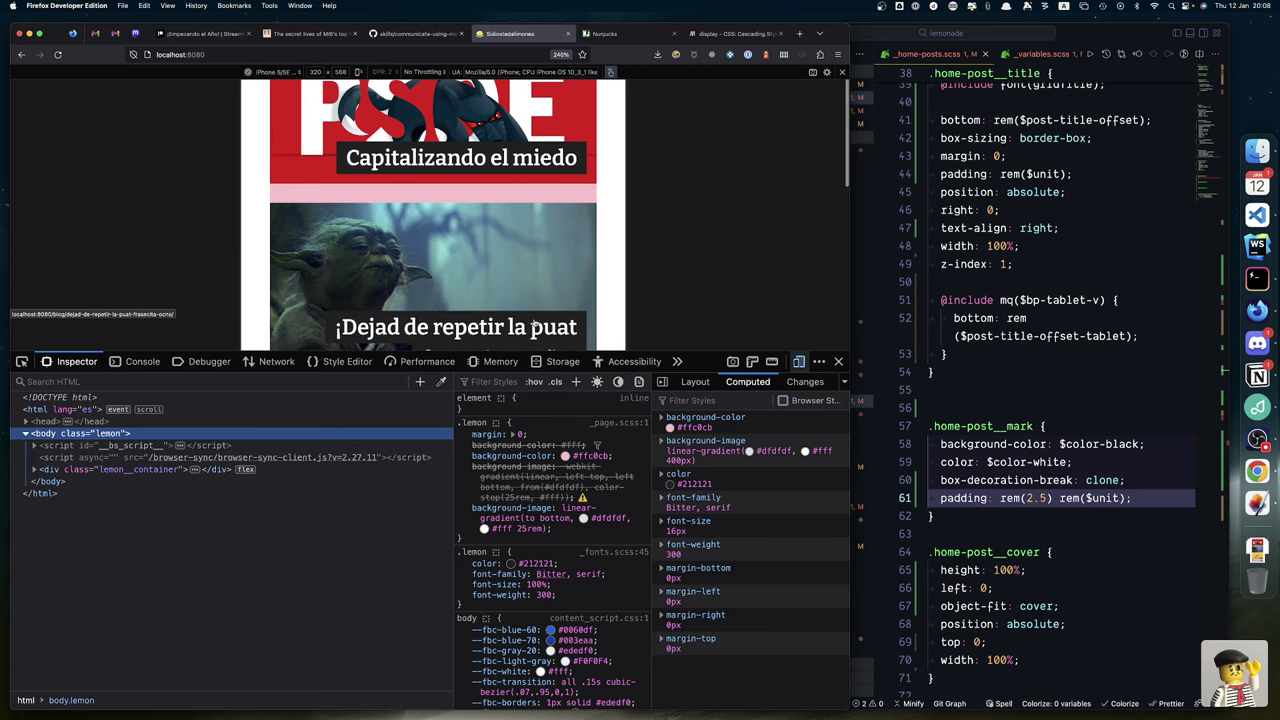
{"action": "scroll", "coordinate": [534, 324], "scroll_direction": "down", "scroll_amount": 5}
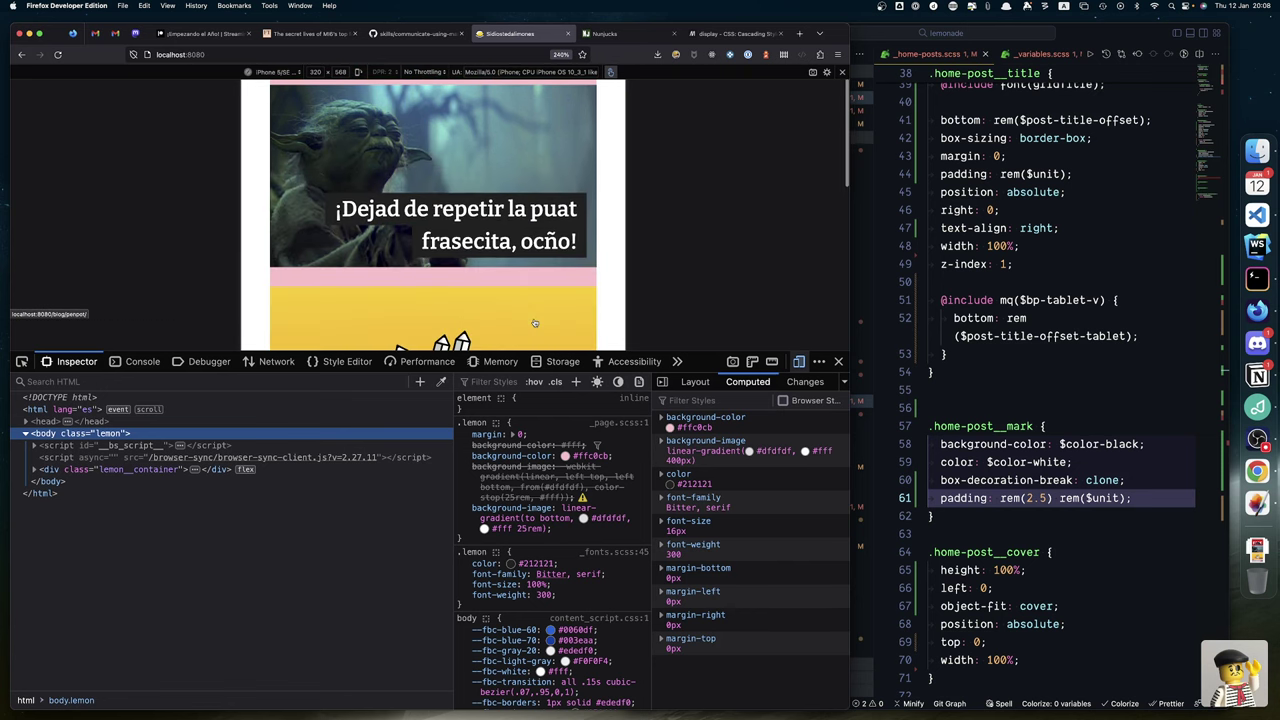
{"action": "key", "text": "super+0"}
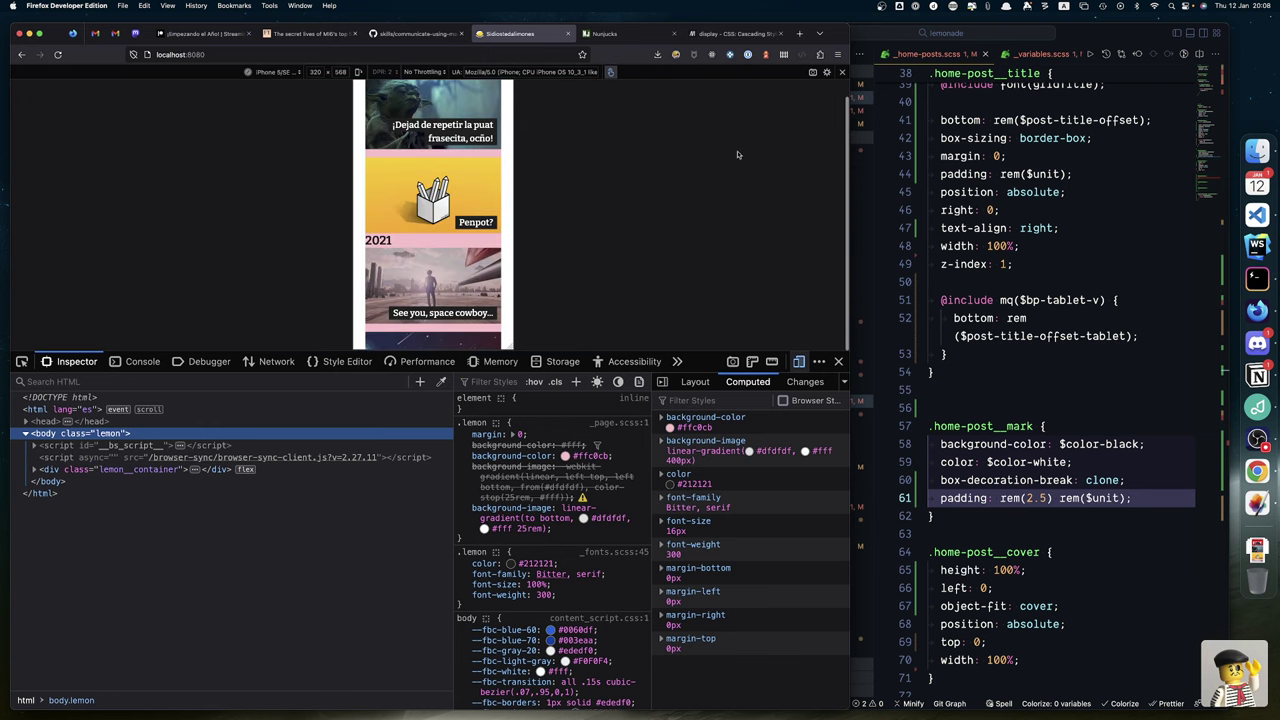
Exit responsive design mode and review the post titles at the regular browser width
{"action": "left_click", "coordinate": [841, 73]}
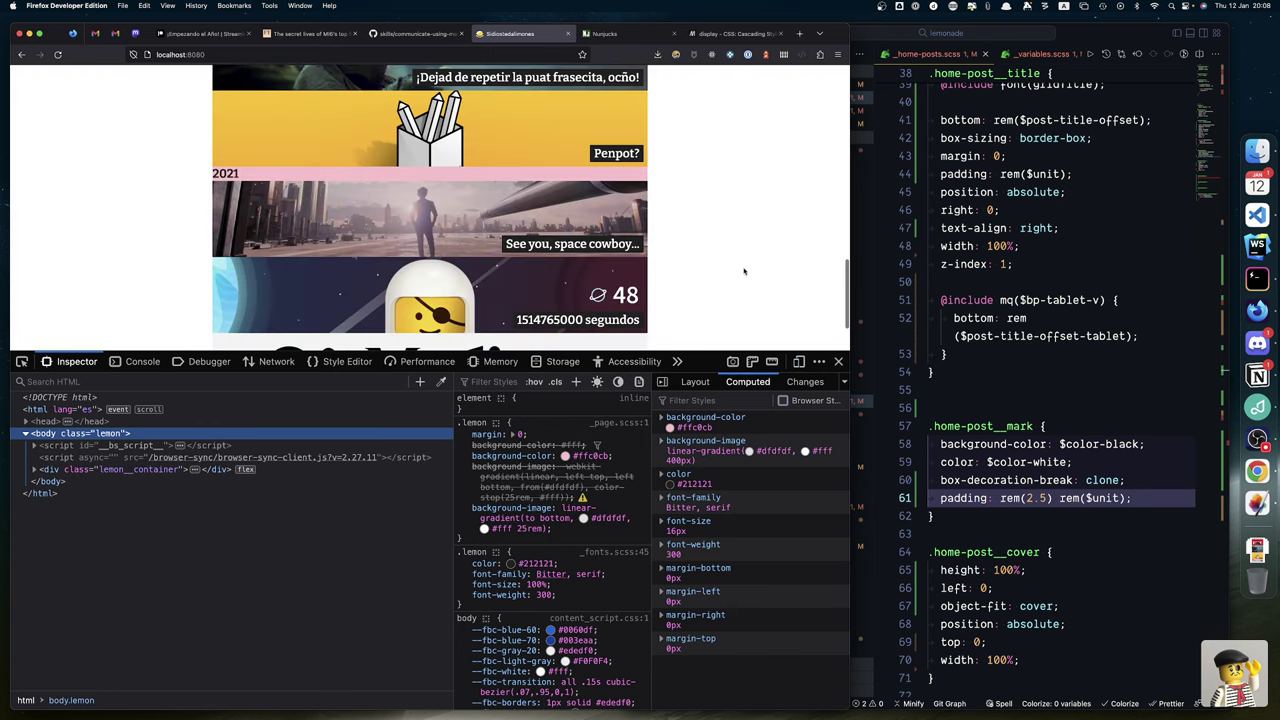
{"action": "scroll", "coordinate": [737, 269], "scroll_direction": "up", "scroll_amount": 5}
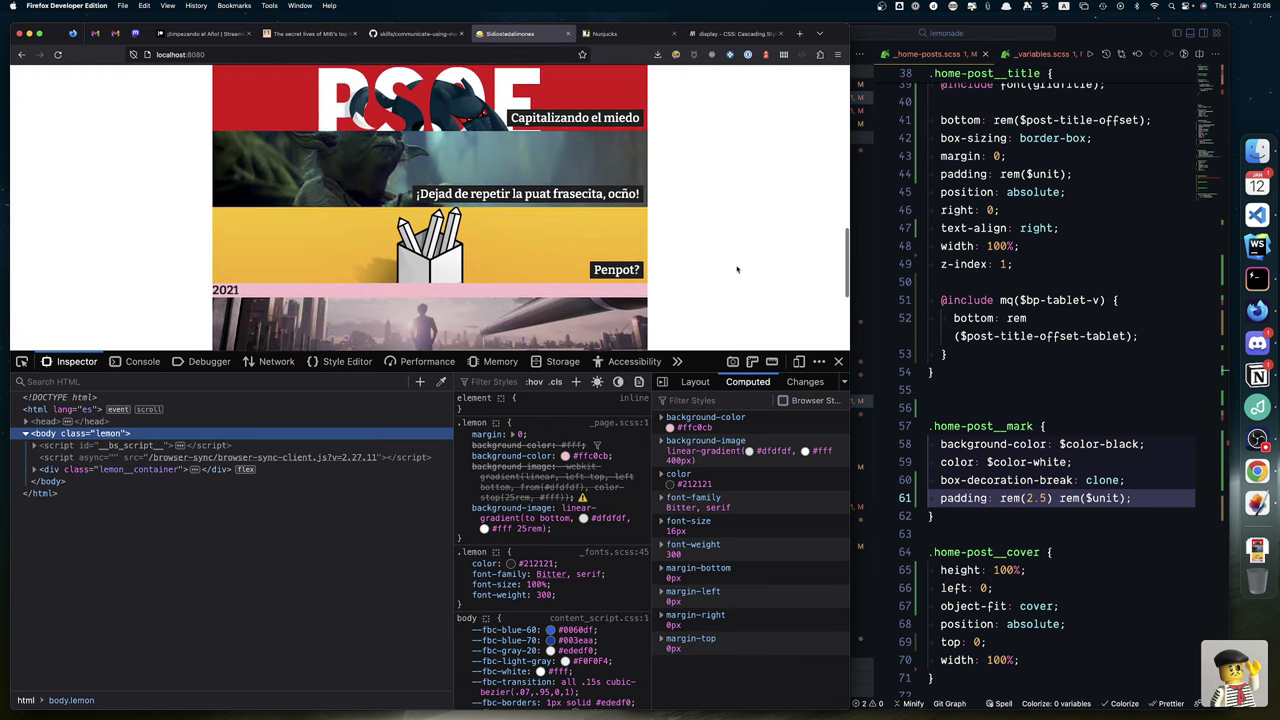
{"action": "scroll", "coordinate": [737, 269], "scroll_direction": "up", "scroll_amount": 10}
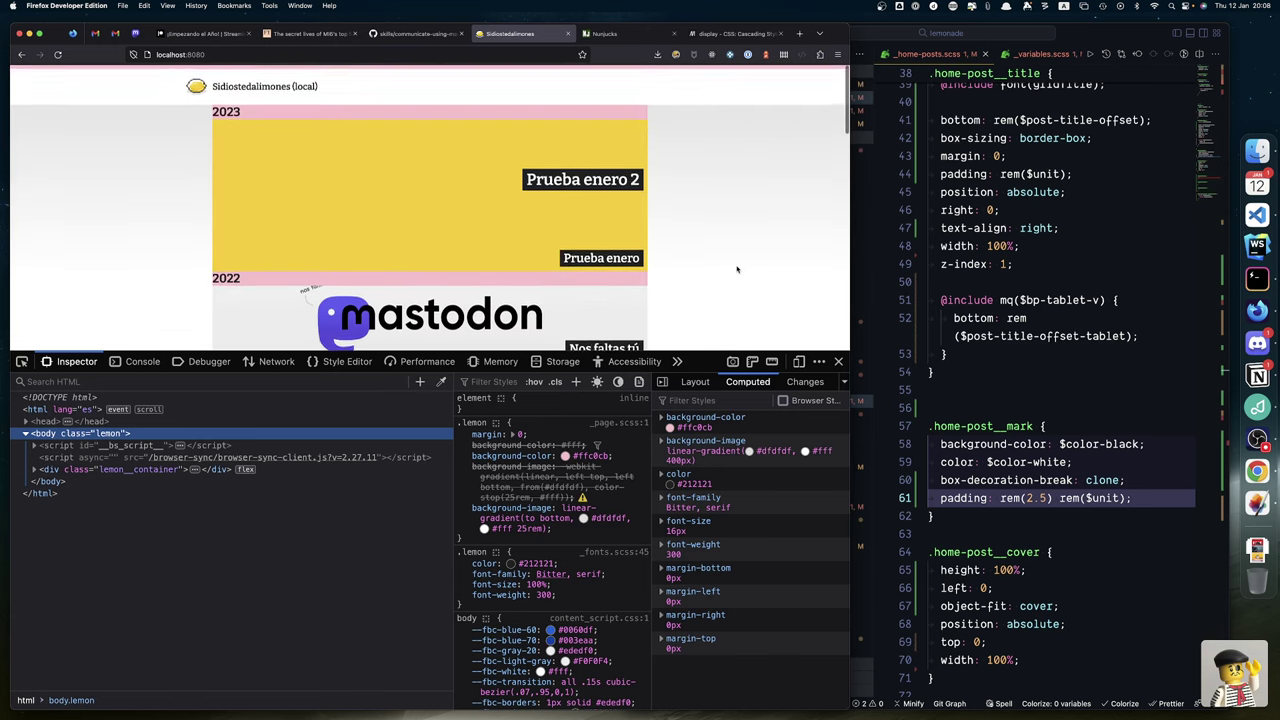
{"action": "scroll", "coordinate": [737, 269], "scroll_direction": "down", "scroll_amount": 5}
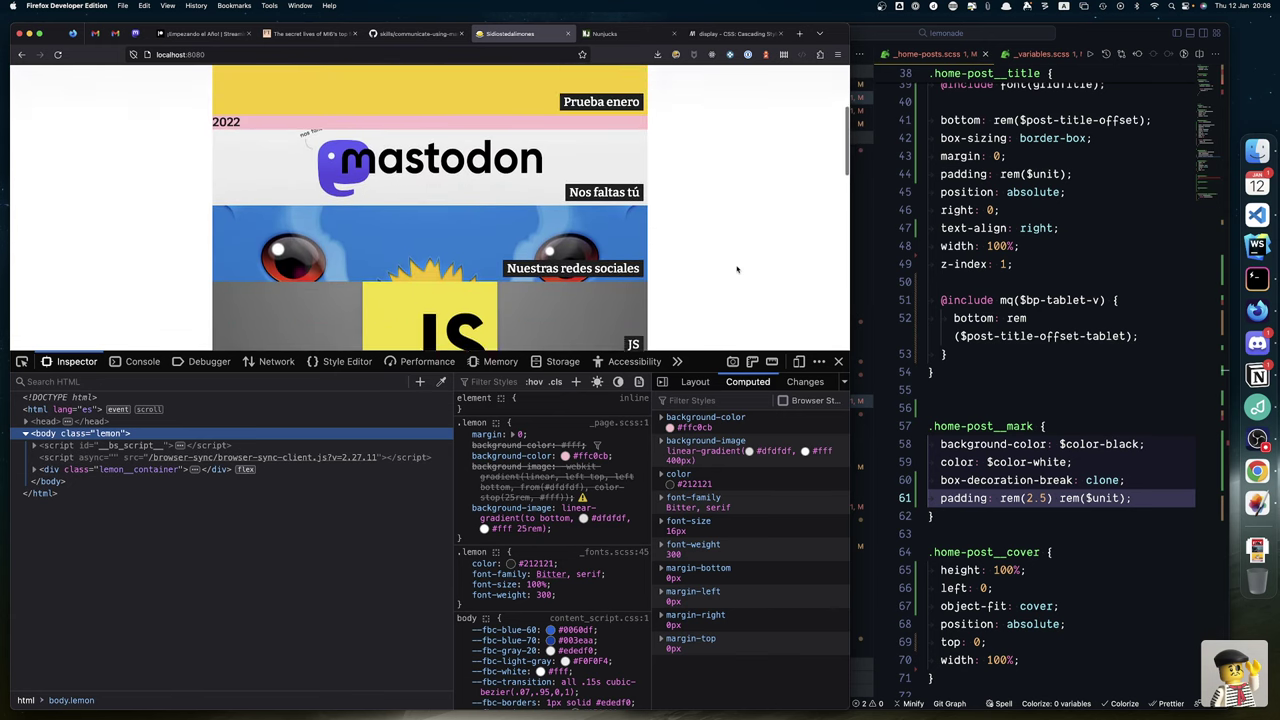
{"action": "scroll", "coordinate": [670, 232], "scroll_direction": "up", "scroll_amount": 2}
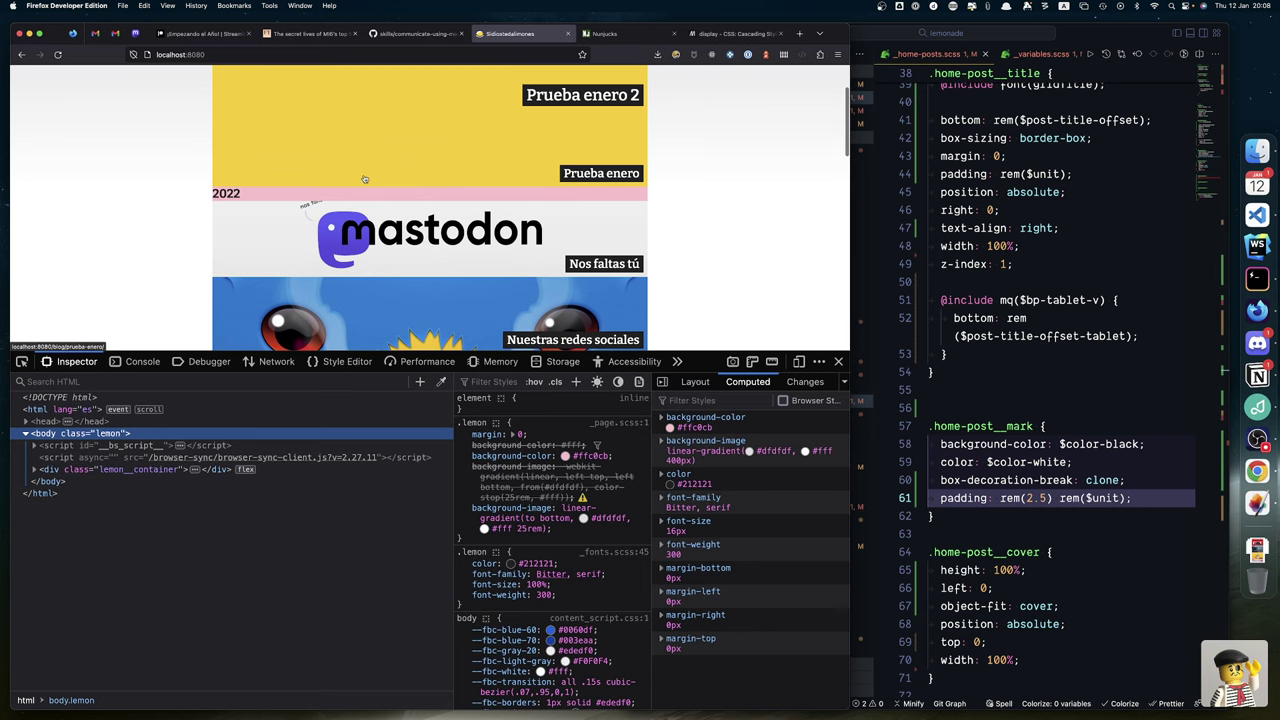
{"action": "scroll", "coordinate": [266, 243], "scroll_direction": "up", "scroll_amount": 2}
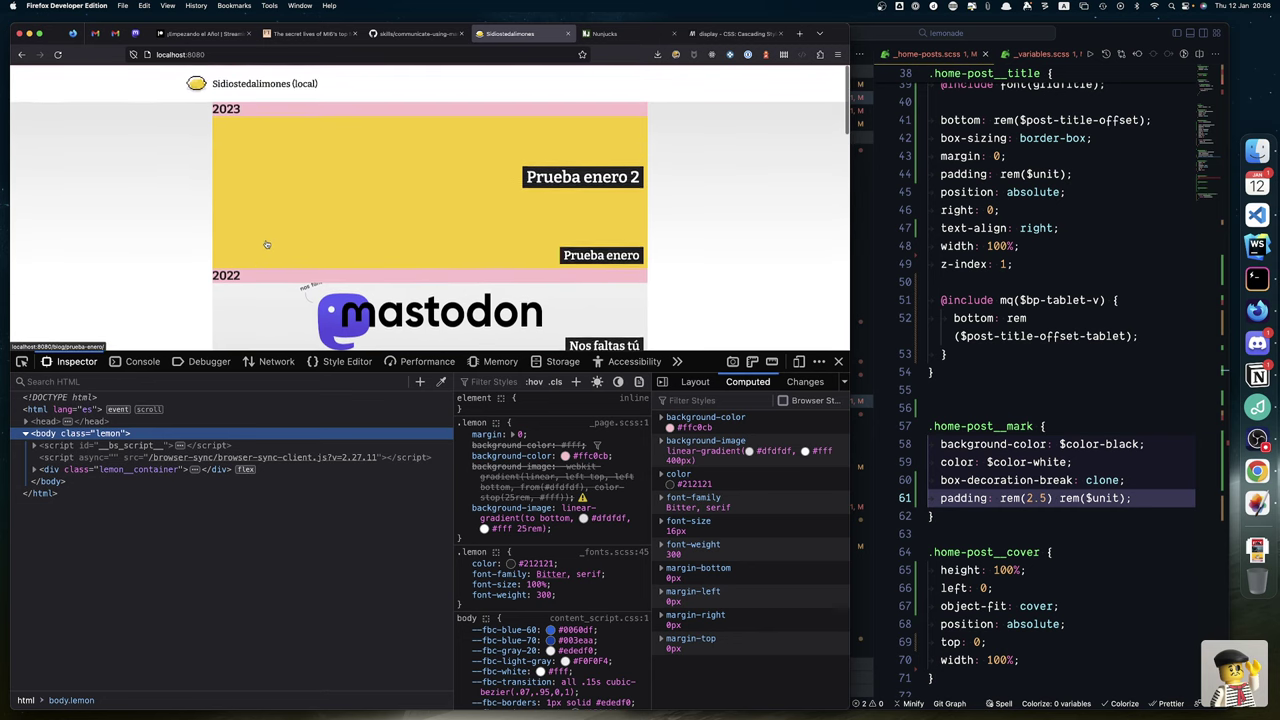
Narrow the browser window to about mobile width, close the developer tools, and review the post list
{"action": "left_click_drag", "start_coordinate": [850, 279], "coordinate": [377, 279]}
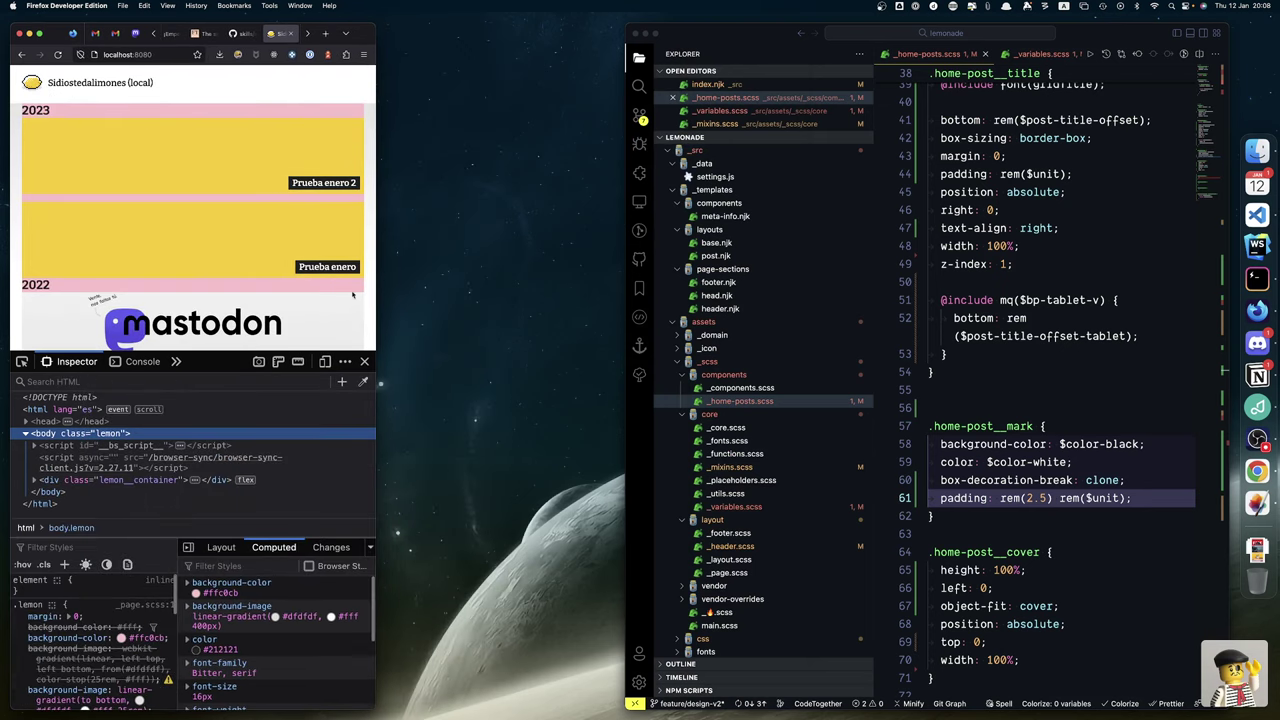
{"action": "left_click", "coordinate": [364, 362]}
{"action": "scroll", "coordinate": [268, 480], "scroll_direction": "down", "scroll_amount": 3}
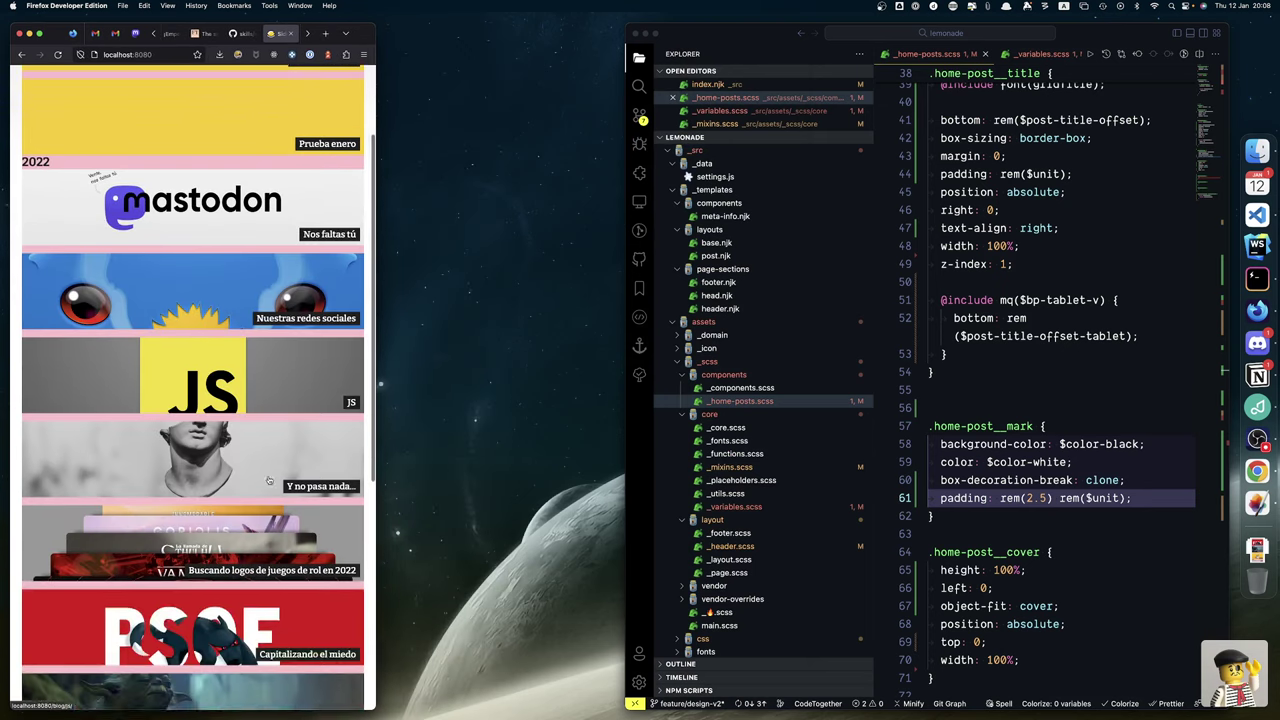
{"action": "scroll", "coordinate": [268, 480], "scroll_direction": "down", "scroll_amount": 3}
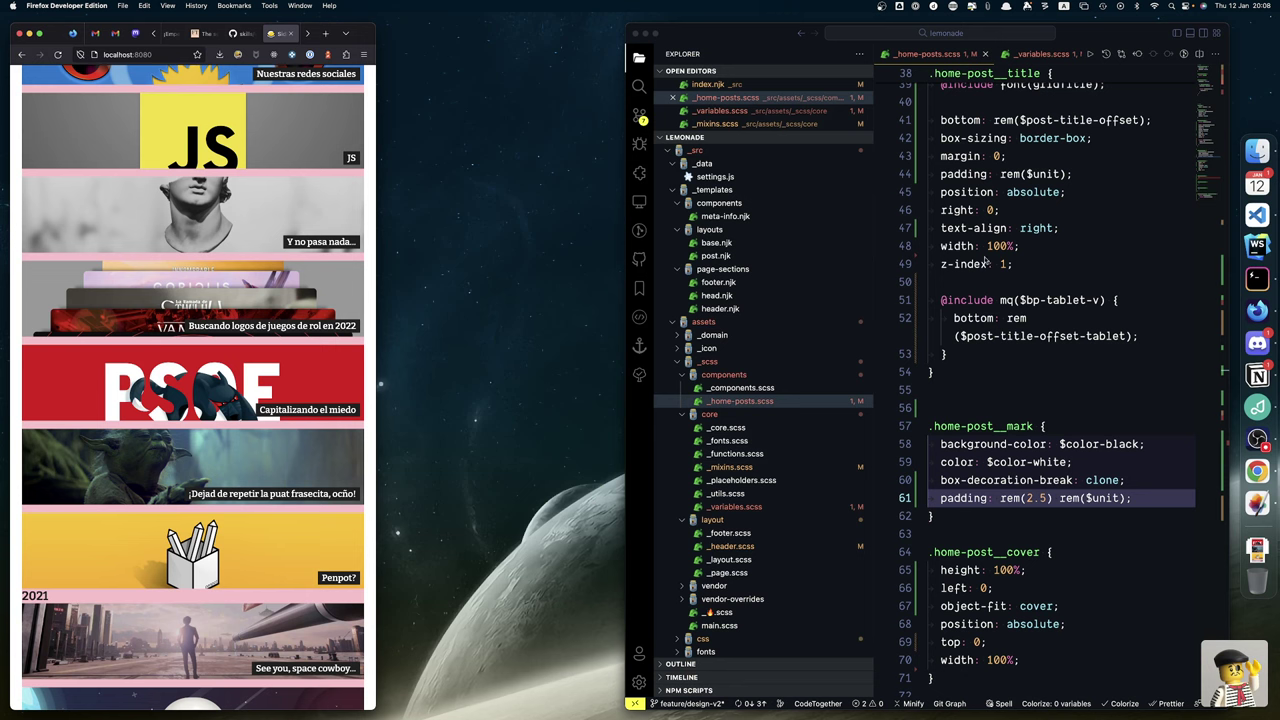
Remove the pink background declaration from .home-posts__content in _home-posts.scss, leaving no empty line
{"action": "scroll", "coordinate": [985, 262], "scroll_direction": "up", "scroll_amount": 10}
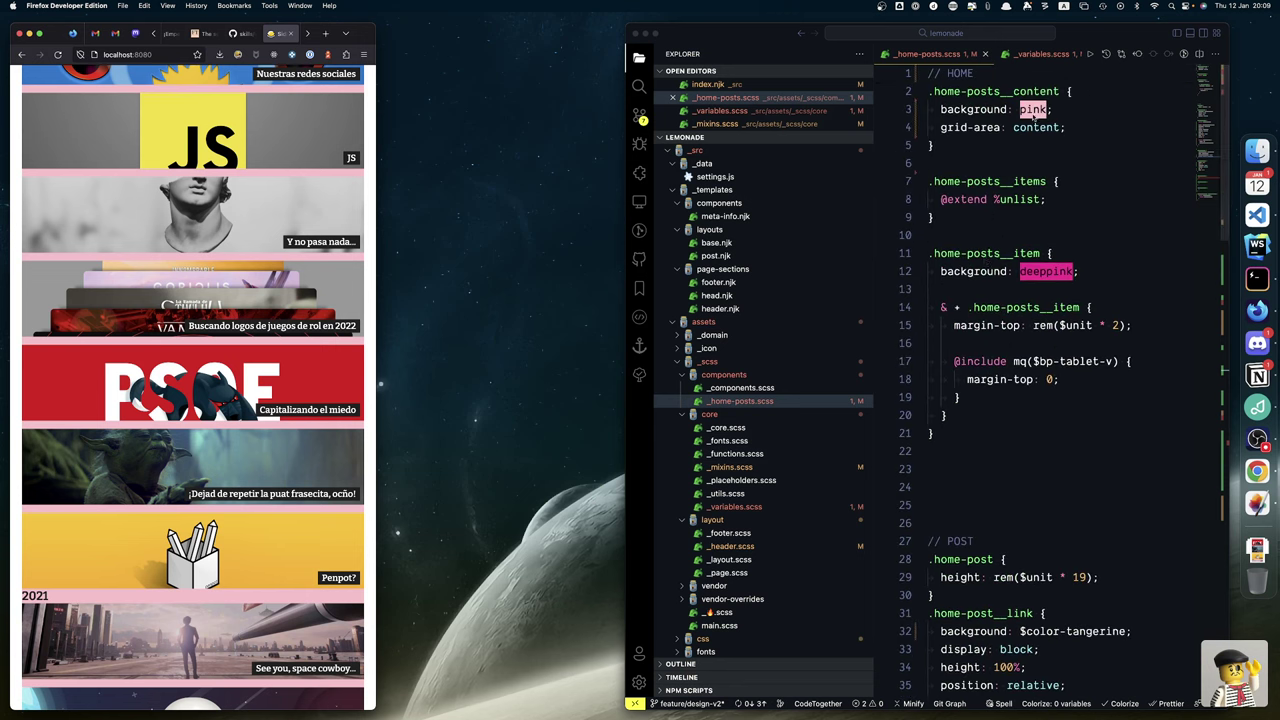
{"action": "left_click", "coordinate": [1056, 107]}
{"action": "left_click_drag", "start_coordinate": [1056, 107], "coordinate": [932, 109]}
{"action": "key", "text": "BackSpace"}
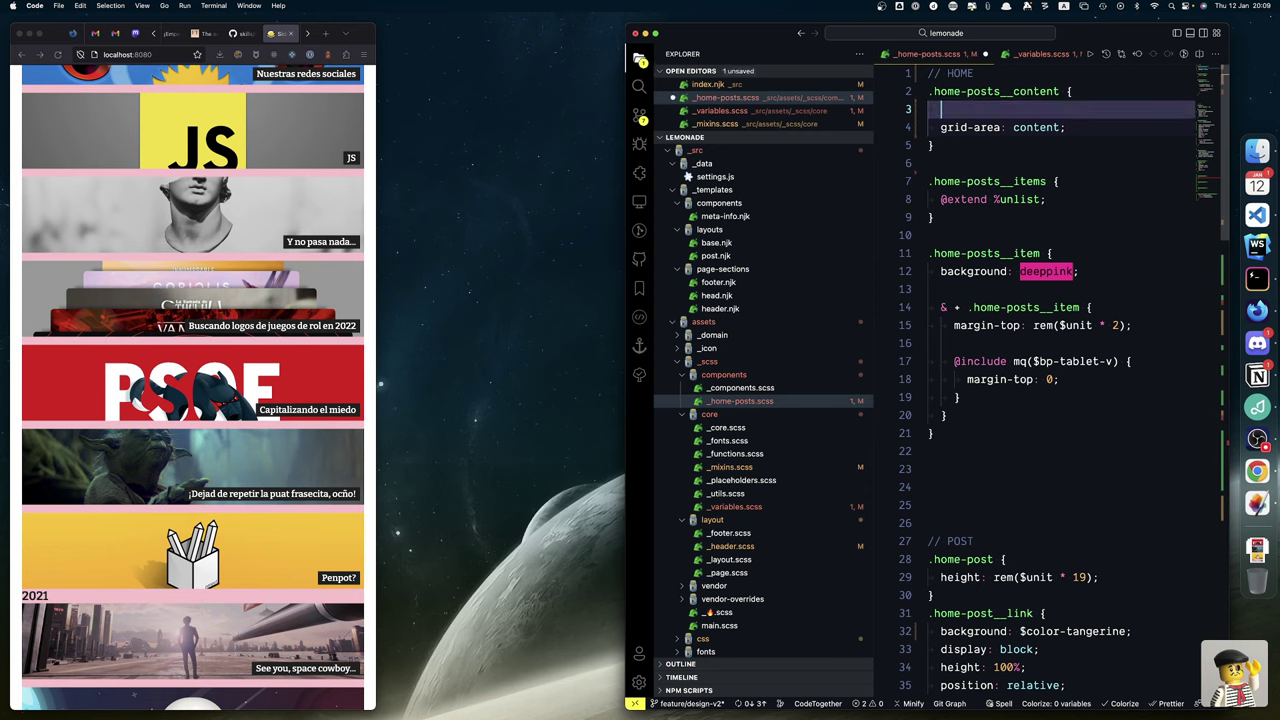
{"action": "key", "text": "BackSpace"}
Remove the deeppink background and its blank line from .home-posts__item, save the stylesheet, and review the post list in the preview
{"action": "key", "text": "Down"}
{"action": "key", "text": "Down"}
{"action": "key", "text": "Down"}
{"action": "key", "text": "Down"}
{"action": "key", "text": "Down"}
{"action": "key", "text": "Down"}
{"action": "key", "text": "Down"}
{"action": "key", "text": "Down"}
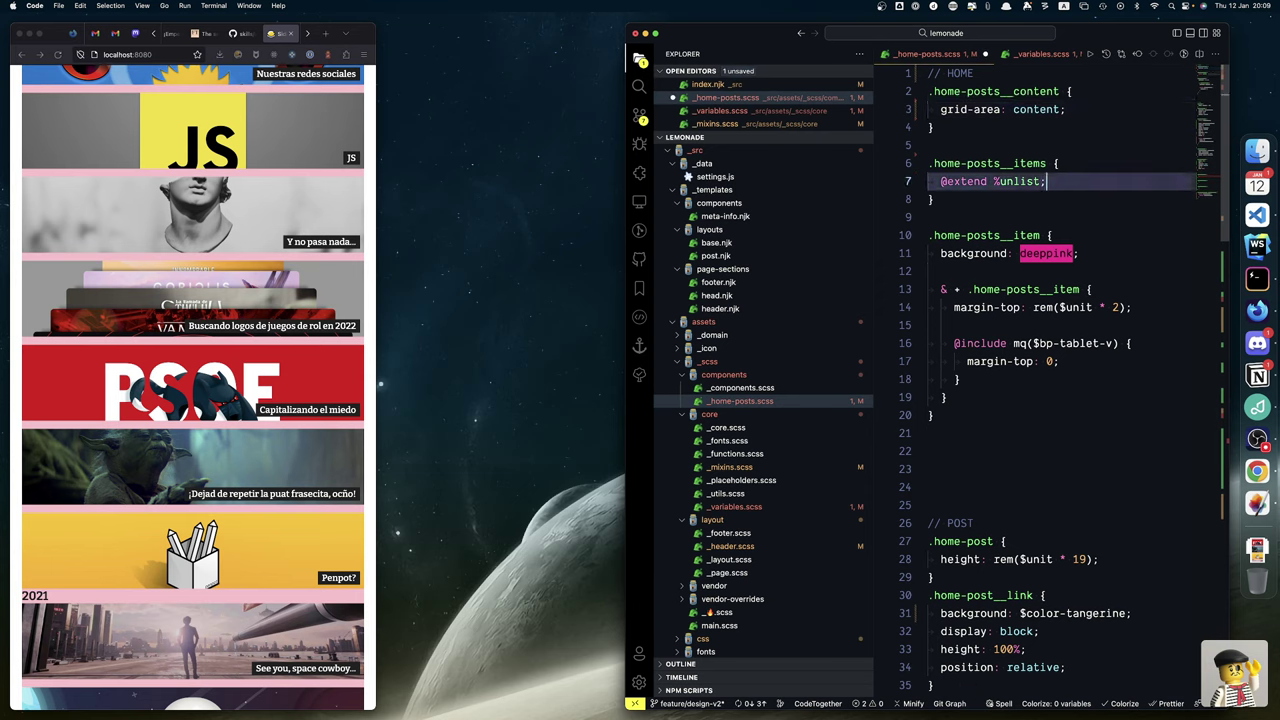
{"action": "key", "text": "Down"}
{"action": "key", "text": "Left"}
{"action": "key", "text": "shift+Home"}
{"action": "key", "text": "BackSpace"}
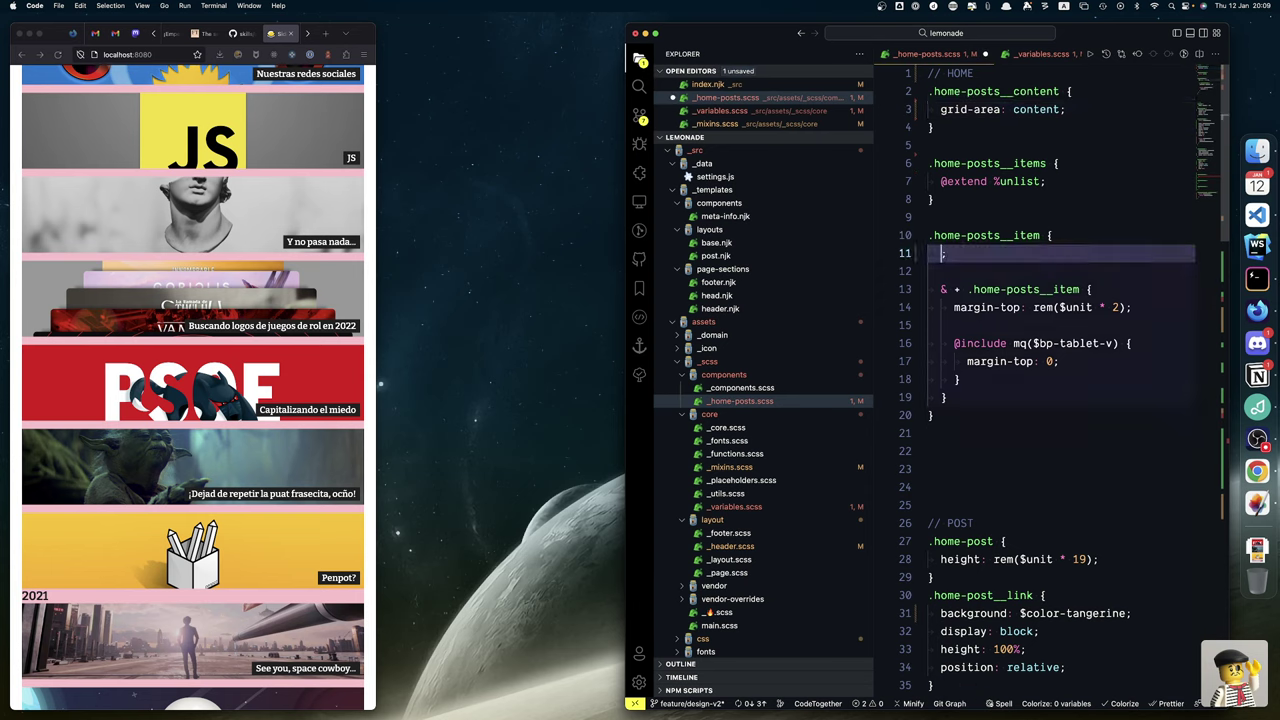
{"action": "key", "text": "Delete"}
{"action": "key", "text": "Delete"}
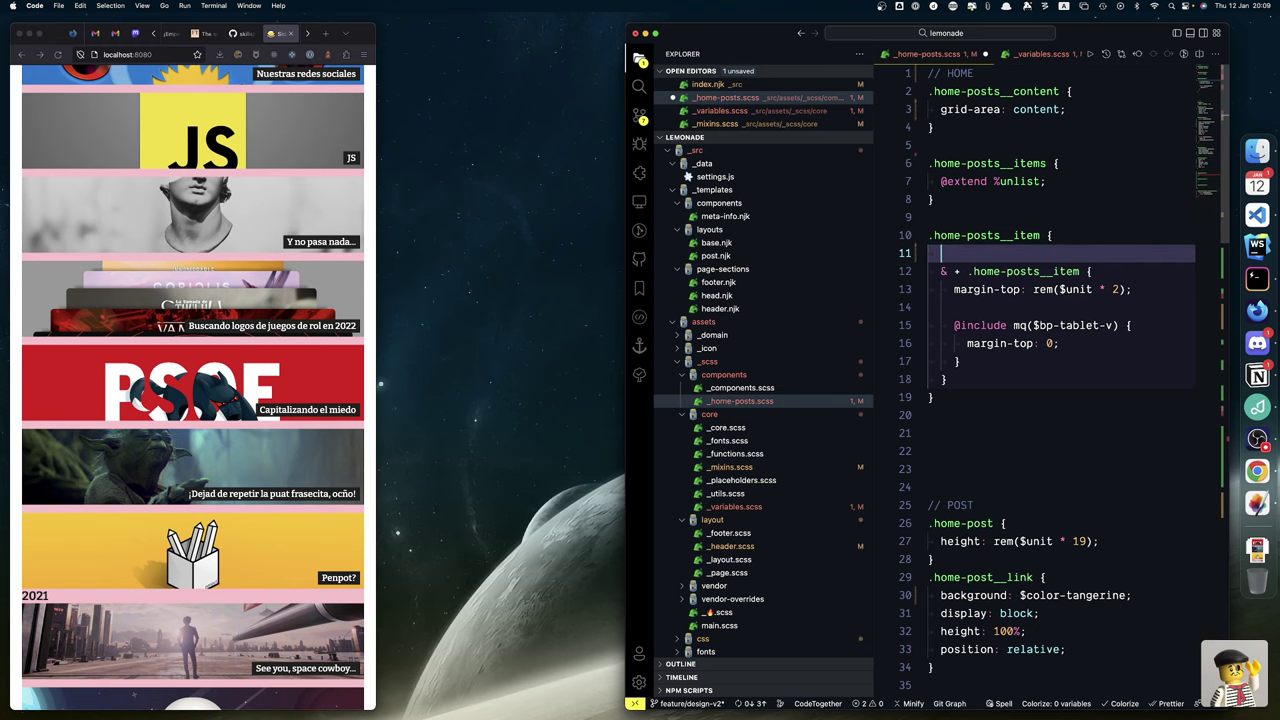
{"action": "key", "text": "BackSpace"}
{"action": "key", "text": "cmd+s"}
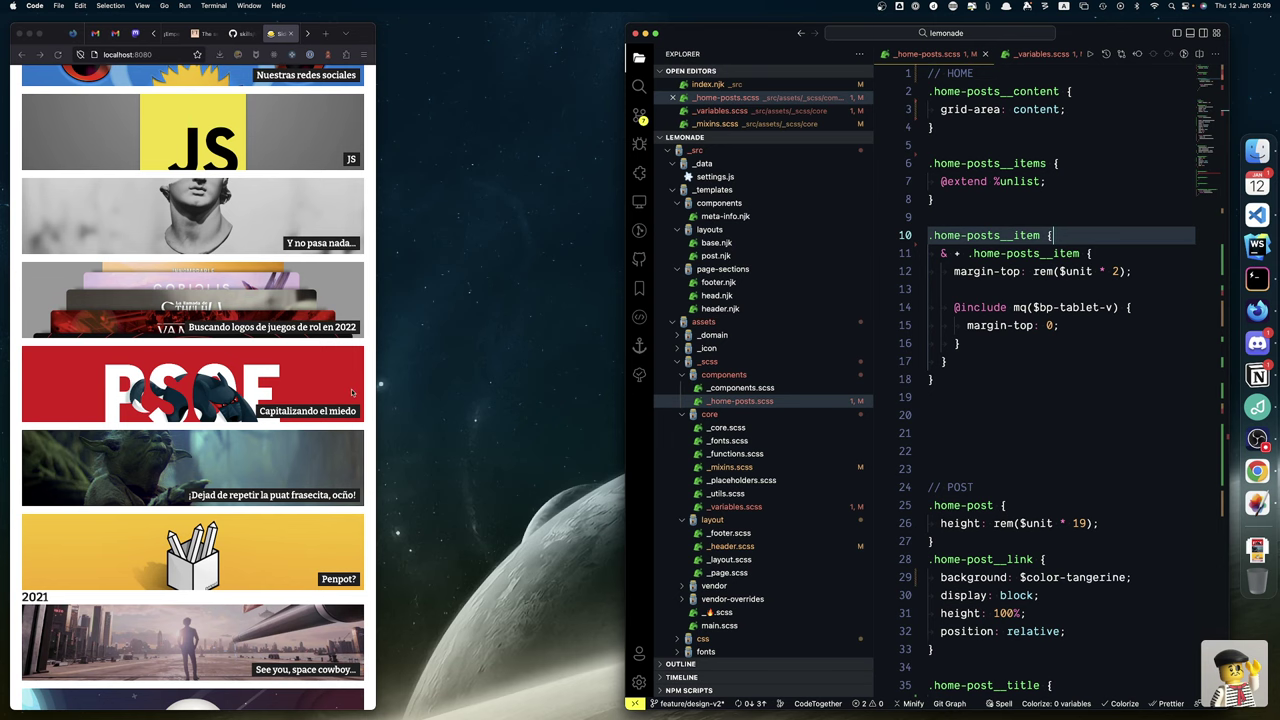
{"action": "scroll", "coordinate": [352, 392], "scroll_direction": "up", "scroll_amount": 3}
{"action": "scroll", "coordinate": [352, 392], "scroll_direction": "down", "scroll_amount": 6}
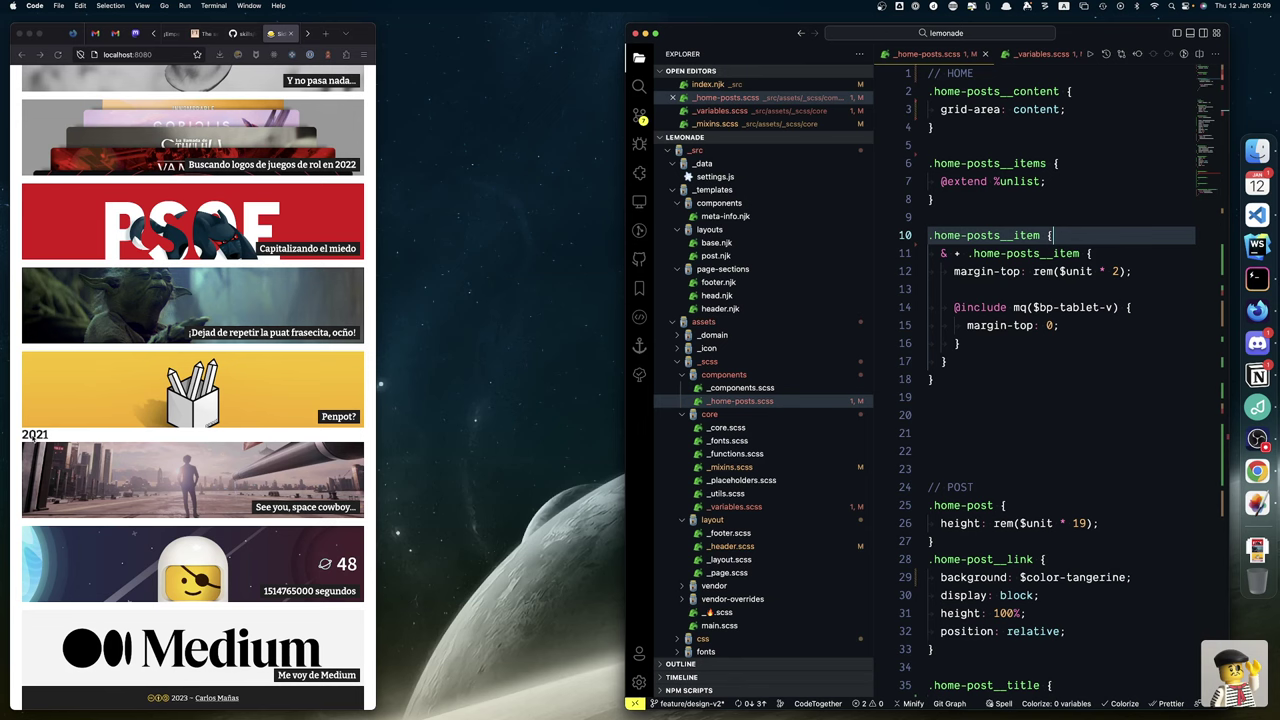
{"action": "scroll", "coordinate": [34, 439], "scroll_direction": "up", "scroll_amount": 10}
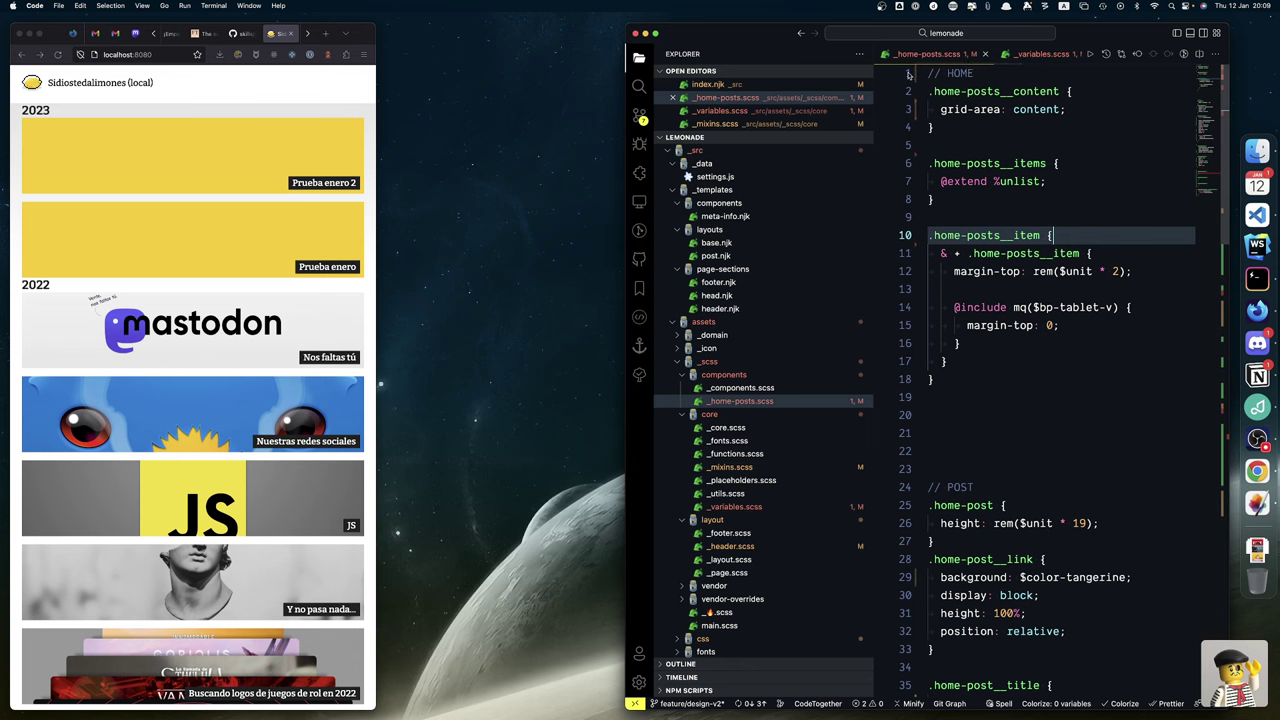
Hide the file explorer, add the sr-only class to the 2023 year heading in index.njk, and save the file
{"action": "key", "text": "super+b"}
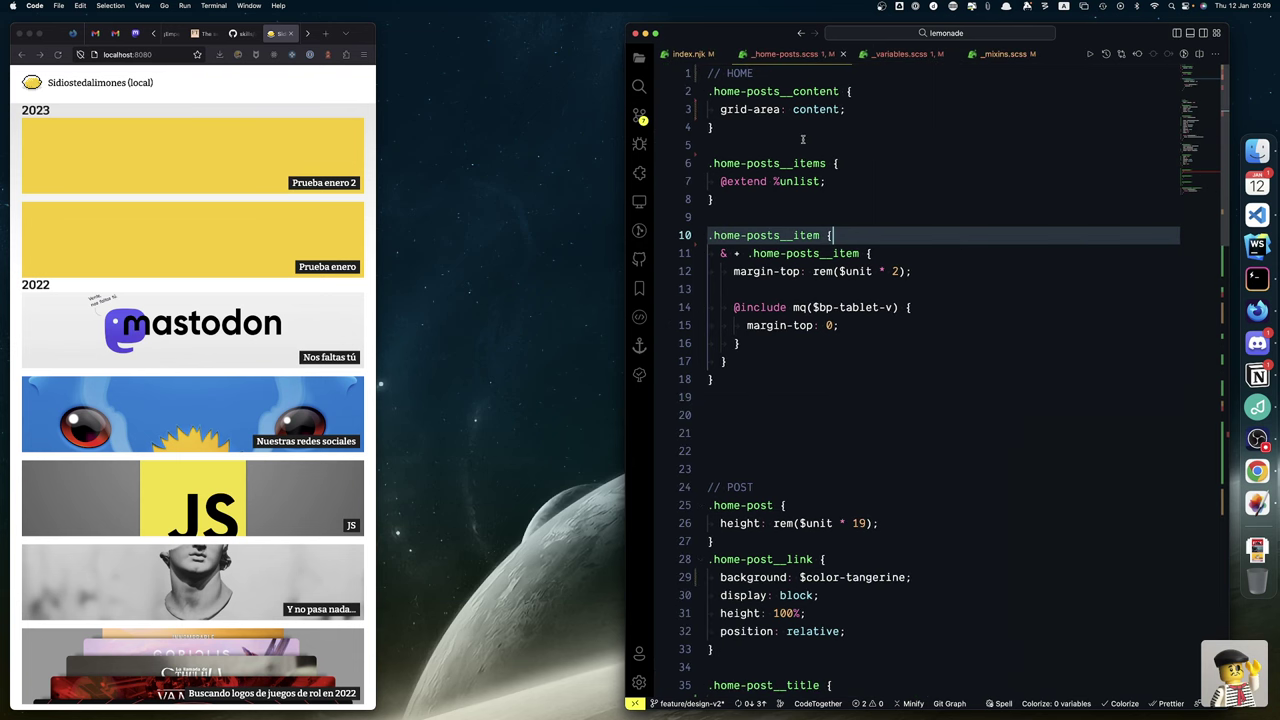
{"action": "left_click", "coordinate": [691, 55]}
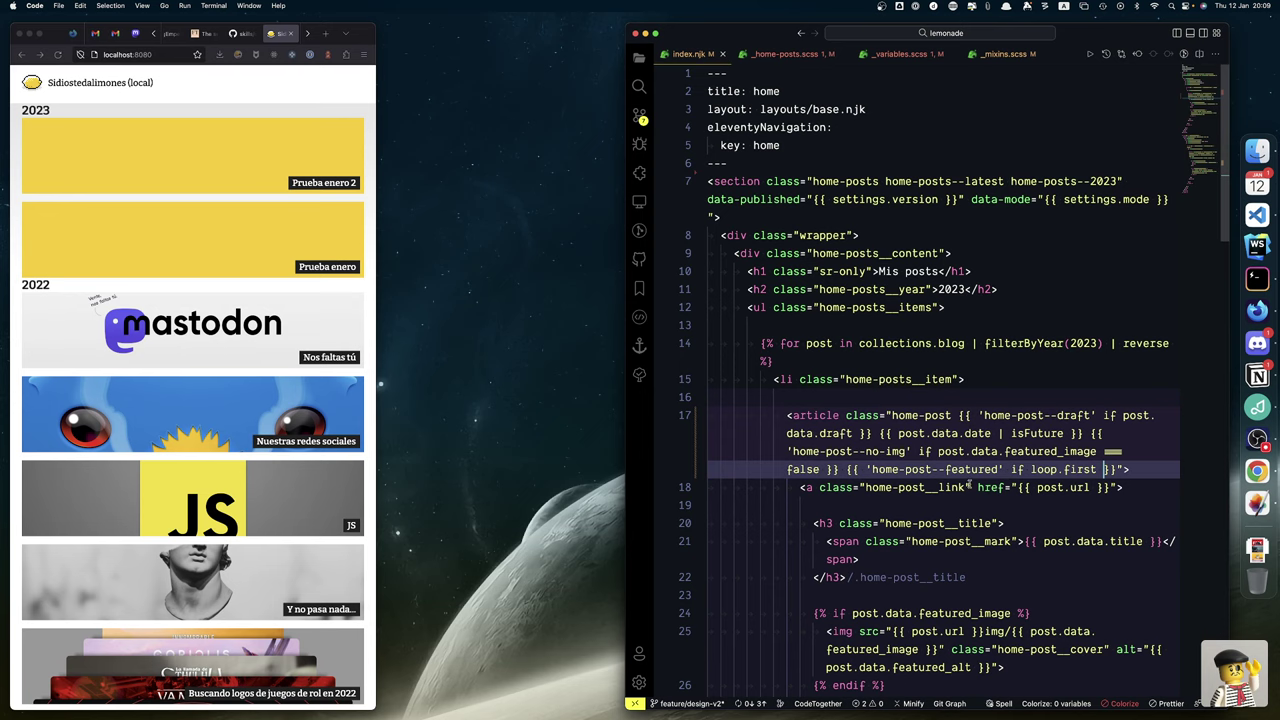
{"action": "left_click", "coordinate": [867, 271]}
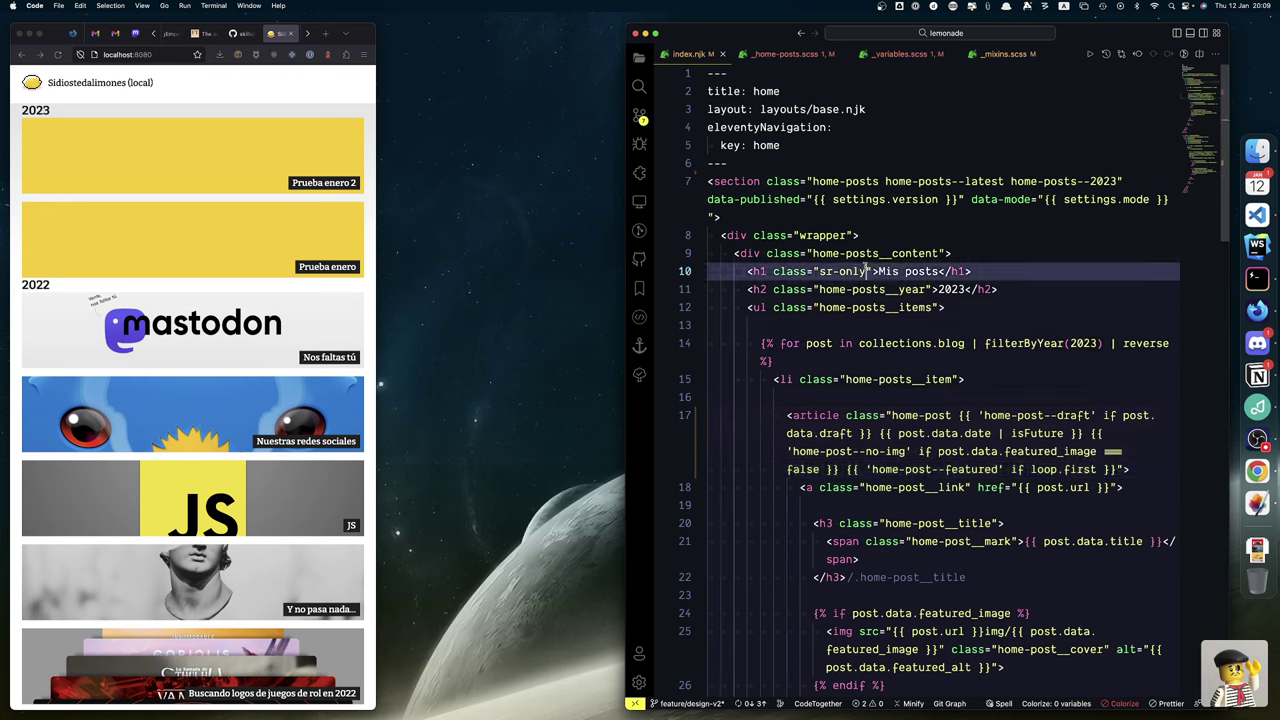
{"action": "left_click_drag", "start_coordinate": [867, 271], "coordinate": [819, 271]}
{"action": "key", "text": "cmd+c"}
{"action": "left_click", "coordinate": [868, 289]}
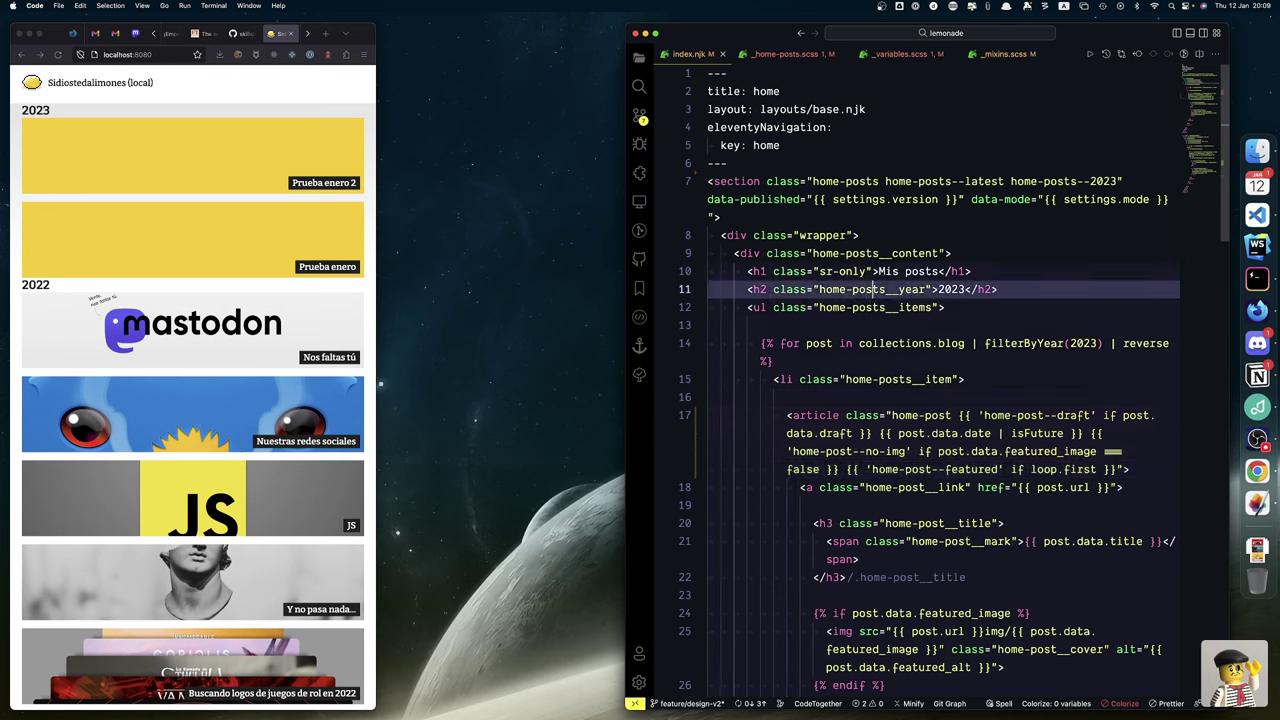
{"action": "key", "text": "cmd+v"}
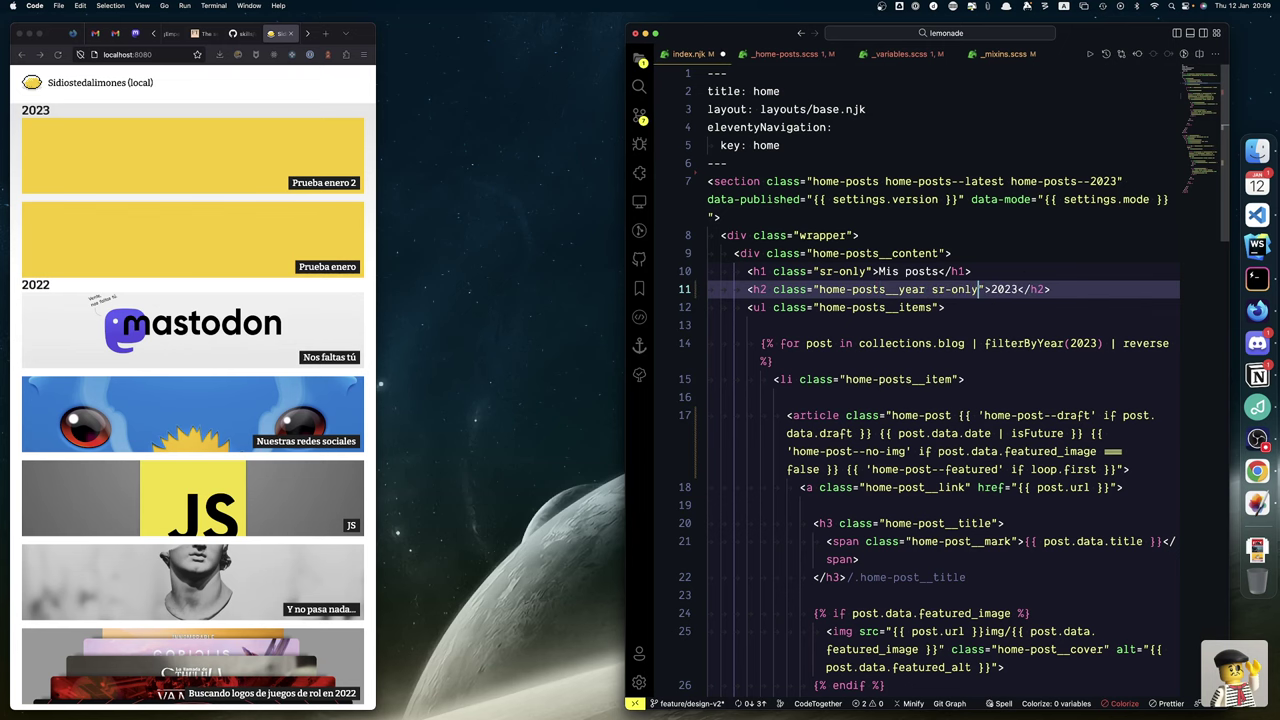
{"action": "key", "text": "super+s"}
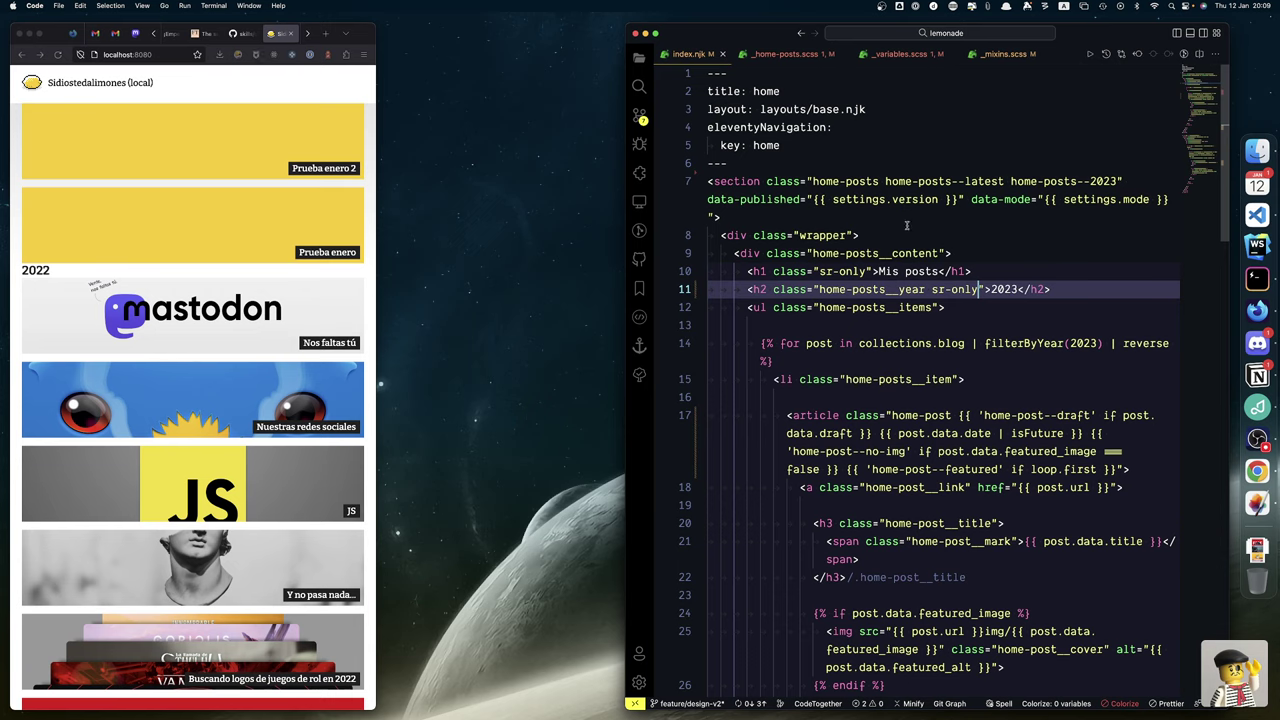
Copy the home-posts--latest class name from index.njk and create an empty .home-posts--latest rule below .home-posts__item in _home-posts.scss
{"action": "left_click", "coordinate": [999, 181]}
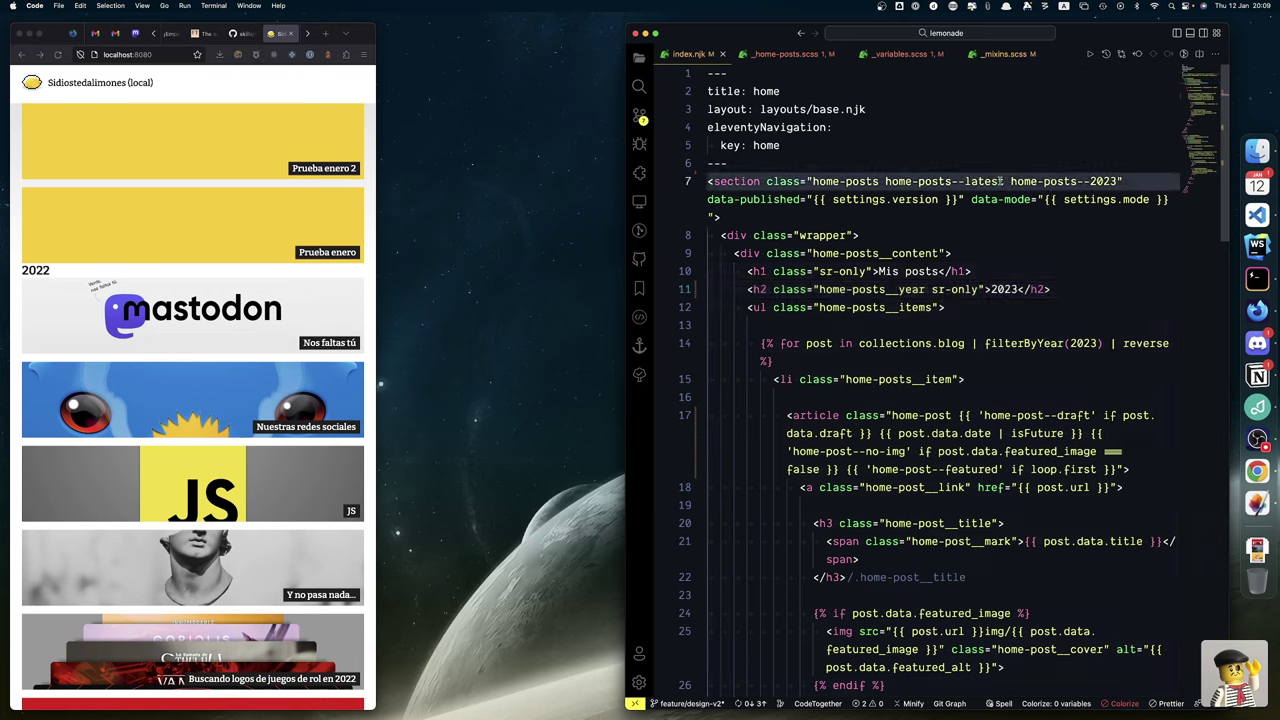
{"action": "double_click", "coordinate": [999, 181]}
{"action": "key", "text": "super+c"}
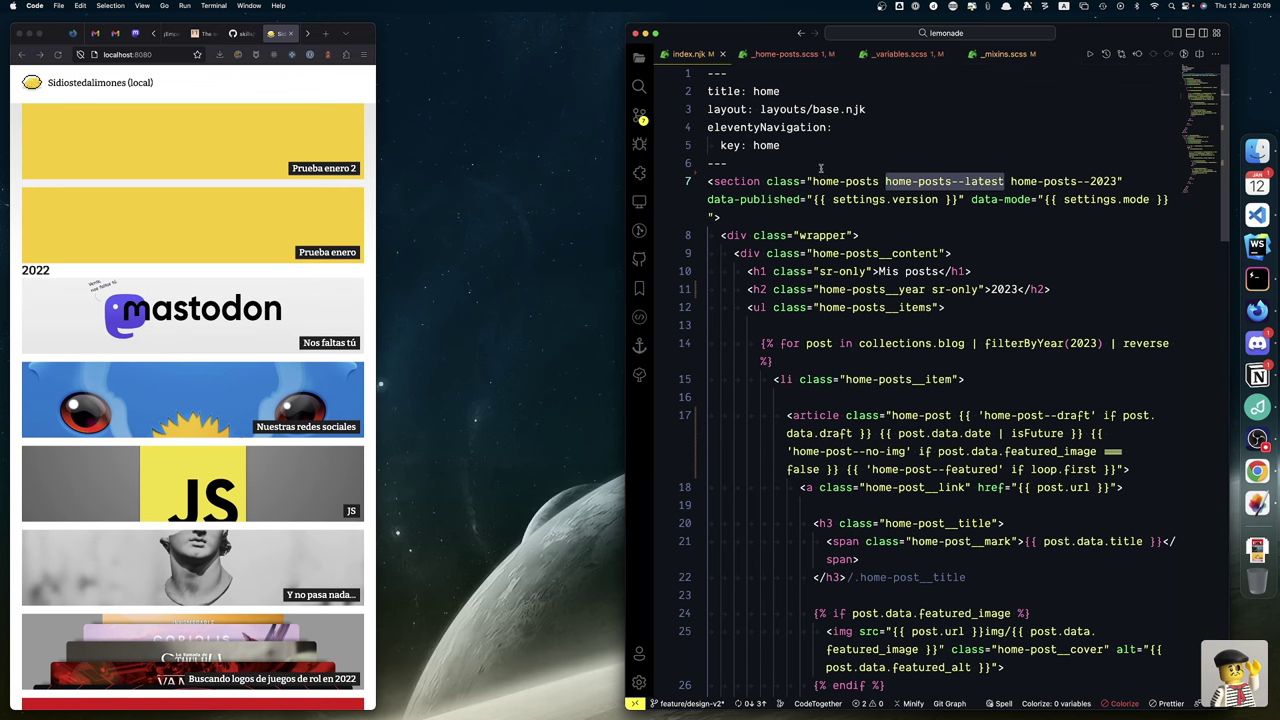
{"action": "key", "text": "ctrl+Tab"}
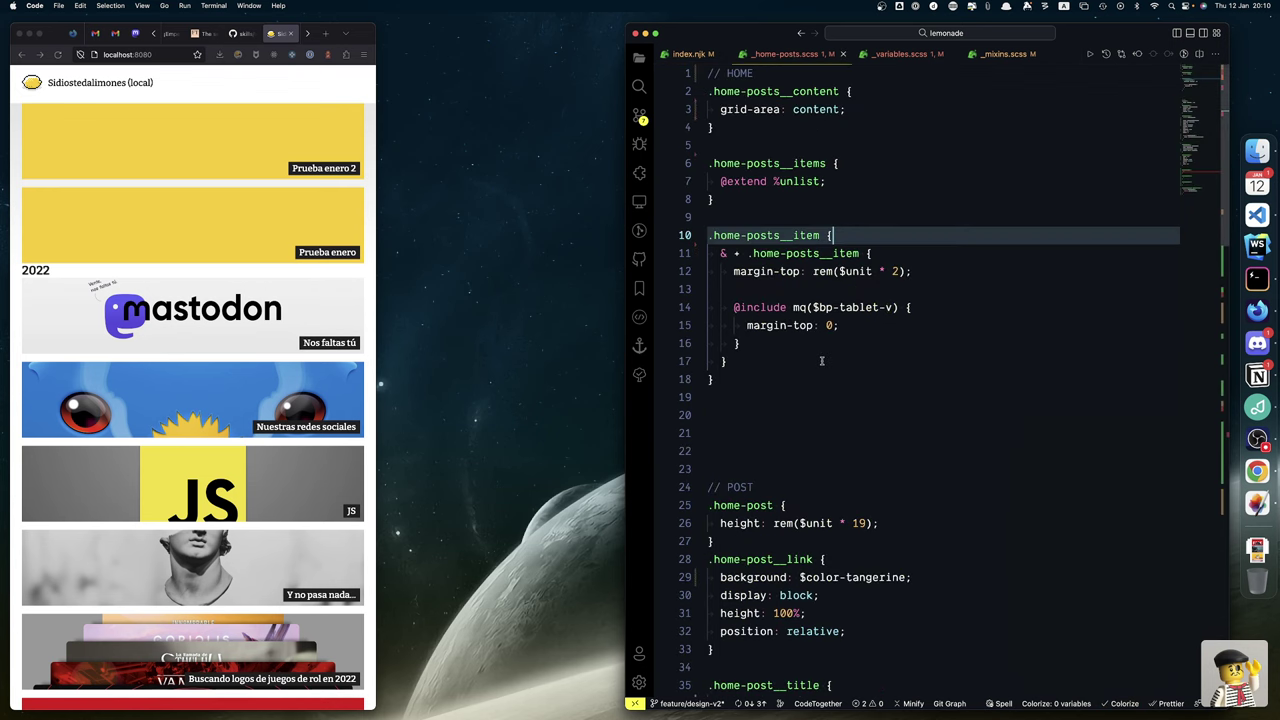
{"action": "left_click", "coordinate": [734, 384]}
{"action": "key", "text": "Return"}
{"action": "key", "text": "Return"}
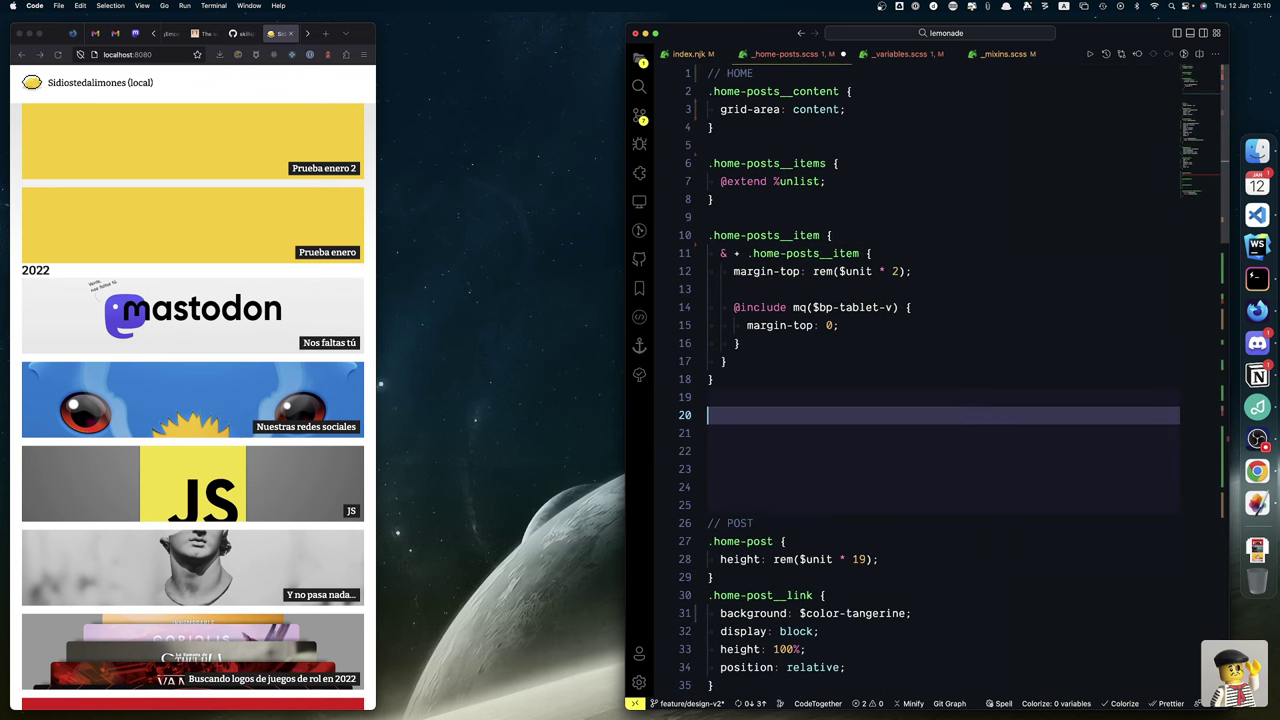
{"action": "key", "text": "super+v"}
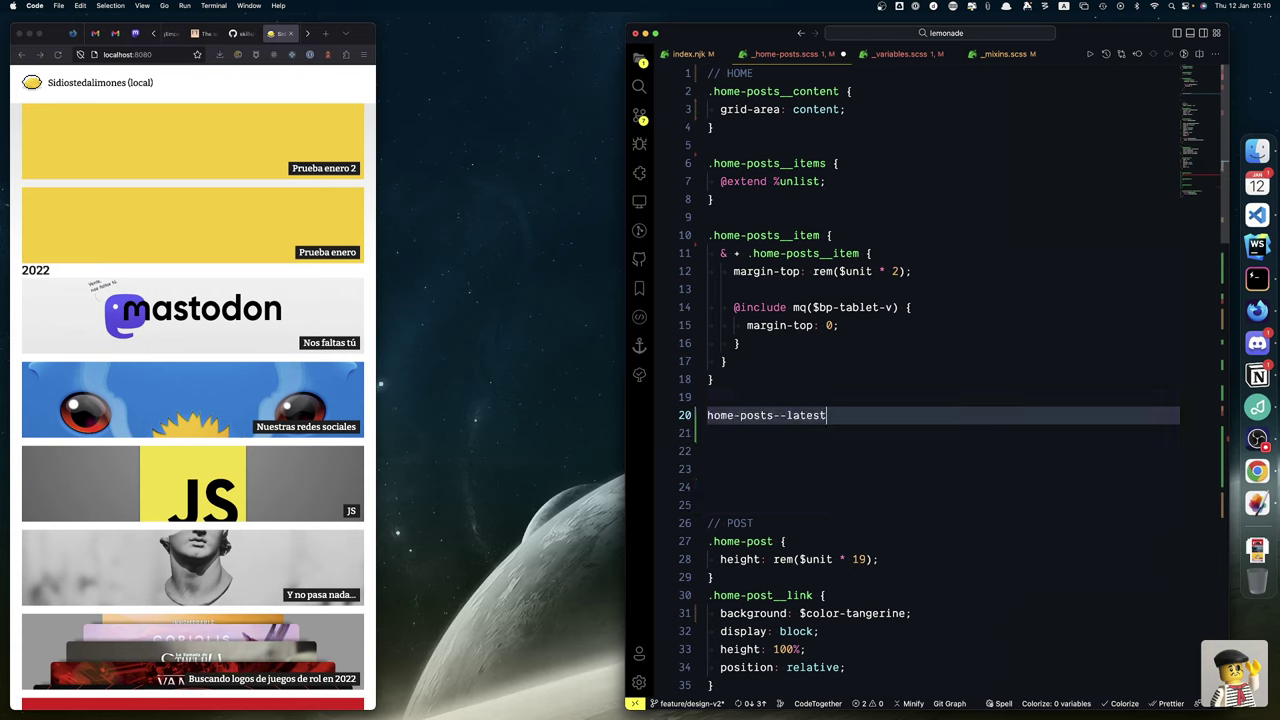
{"action": "type", "text": "."}
{"action": "type", "text": "{"}
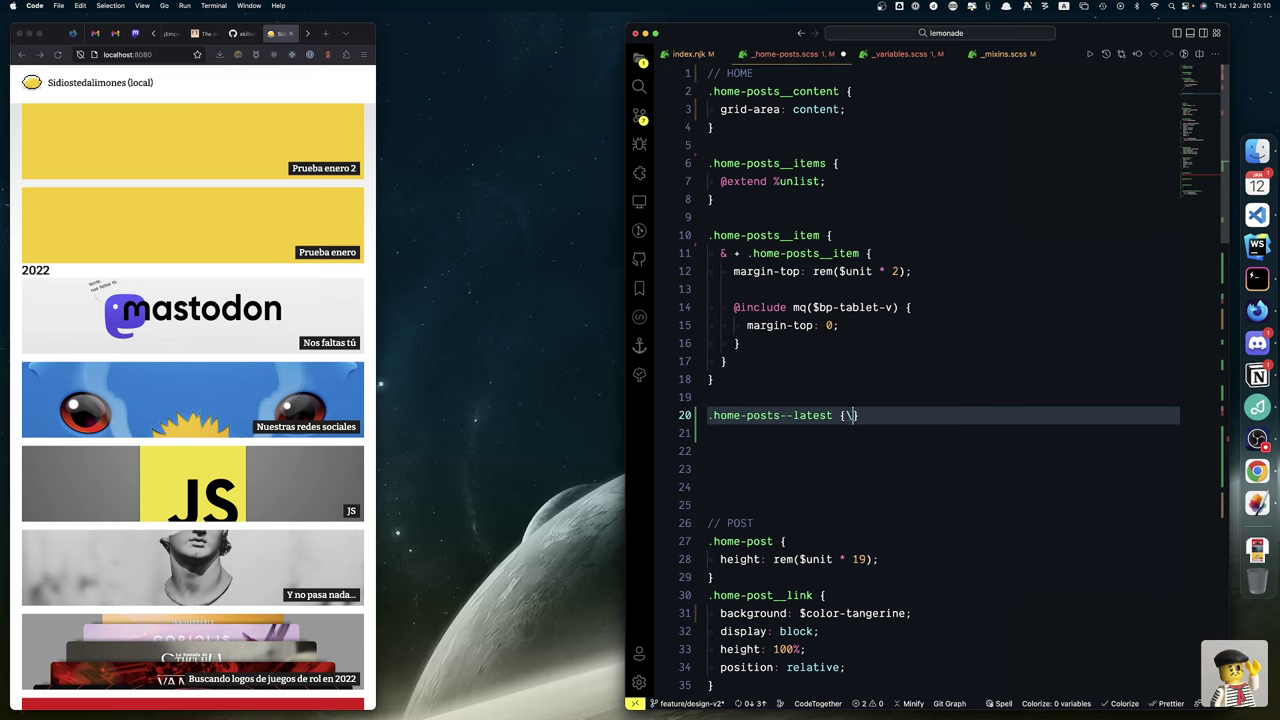
{"action": "key", "text": "Return"}
{"action": "key", "text": "Return"}
{"action": "key", "text": "Up"}
{"action": "key", "text": "Tab"}
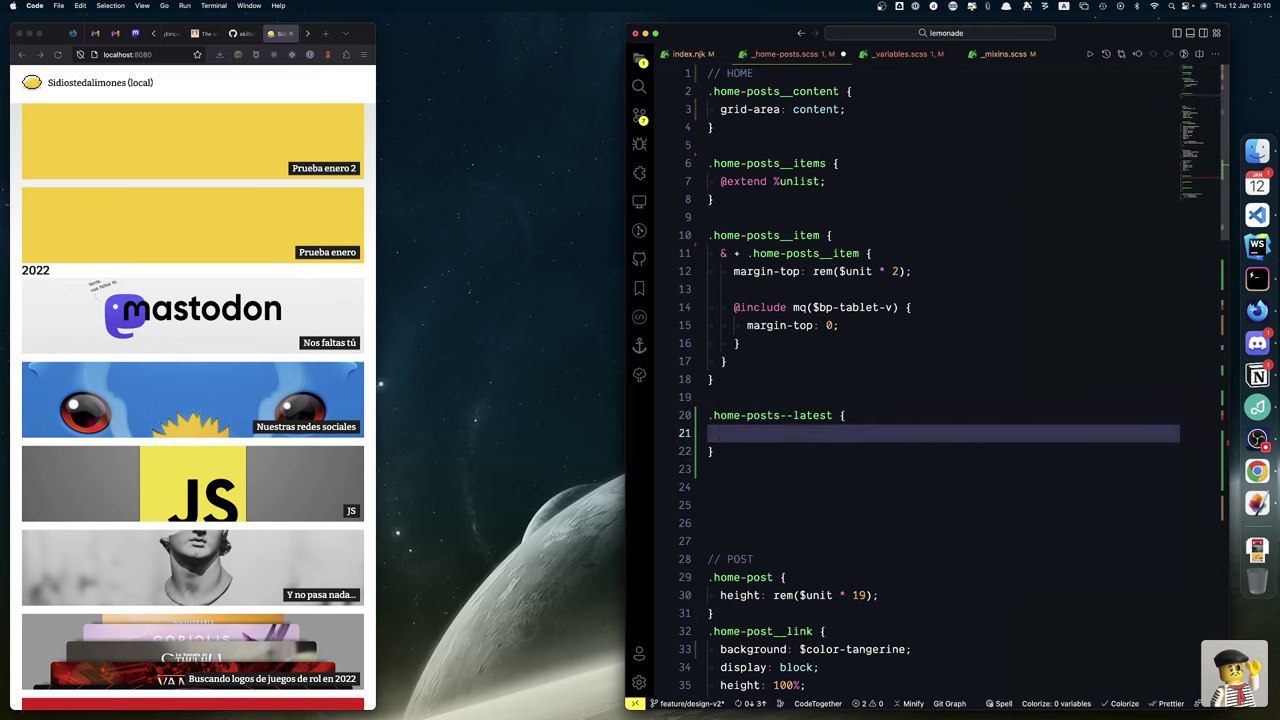
Add a margin-top of 24px to the .home-posts--latest rule and save the stylesheet
{"action": "type", "text": "padding"}
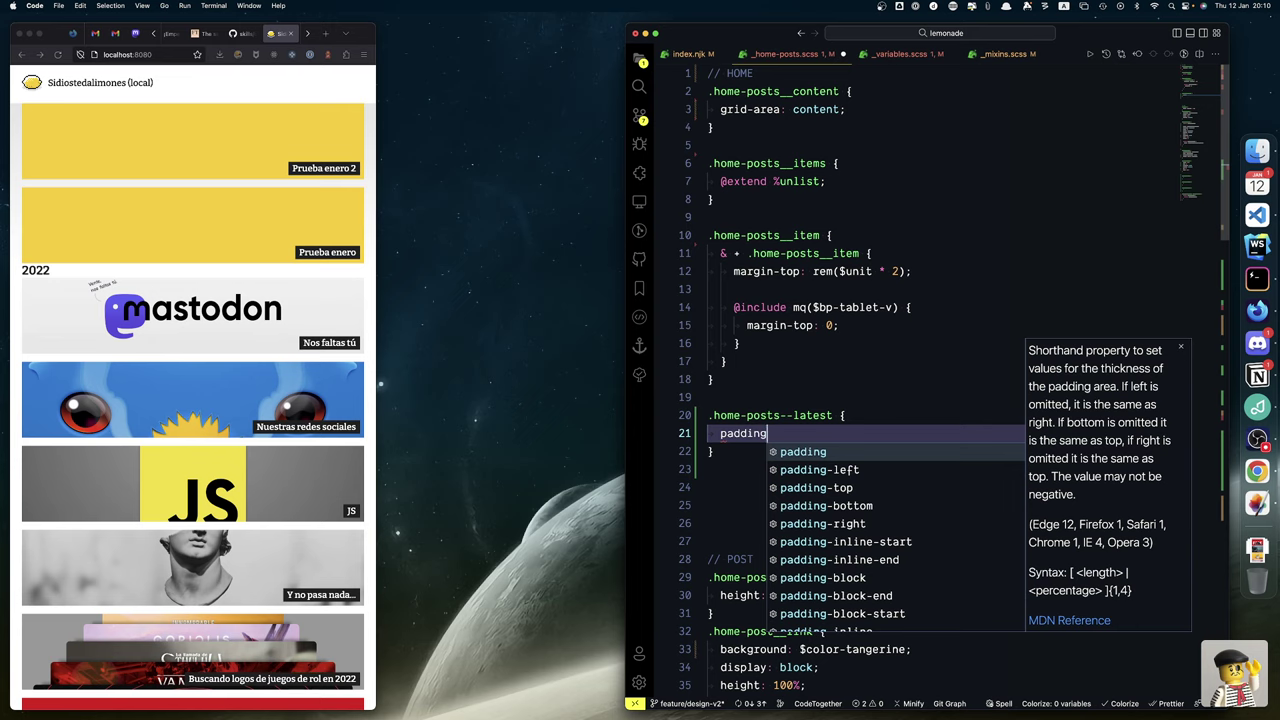
{"action": "key", "text": "super+Left"}
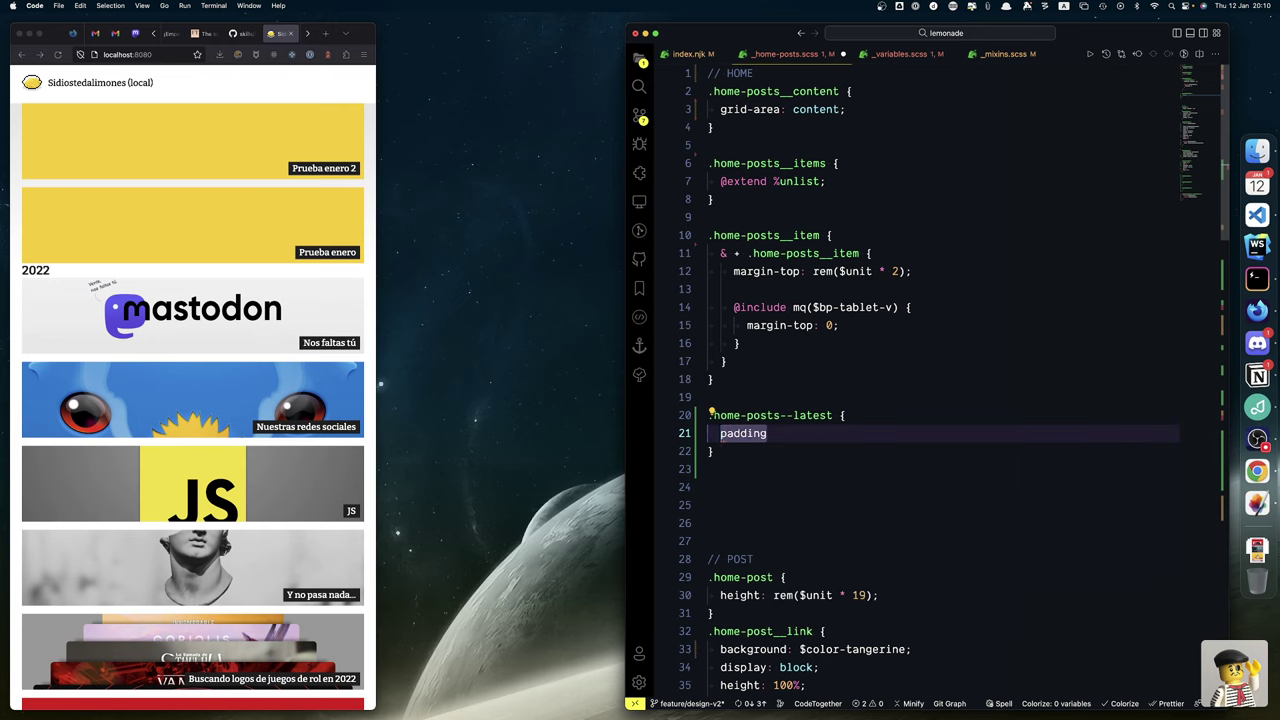
{"action": "type", "text": "margin"}
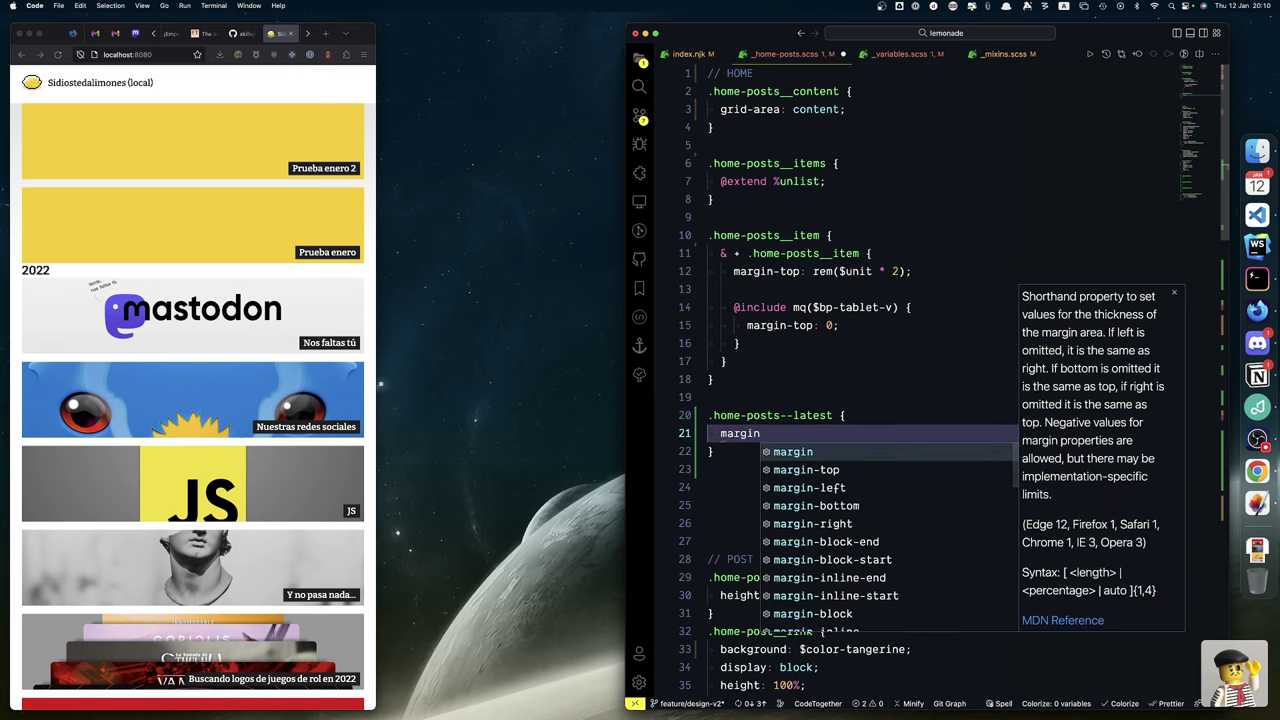
{"action": "type", "text": "-top"}
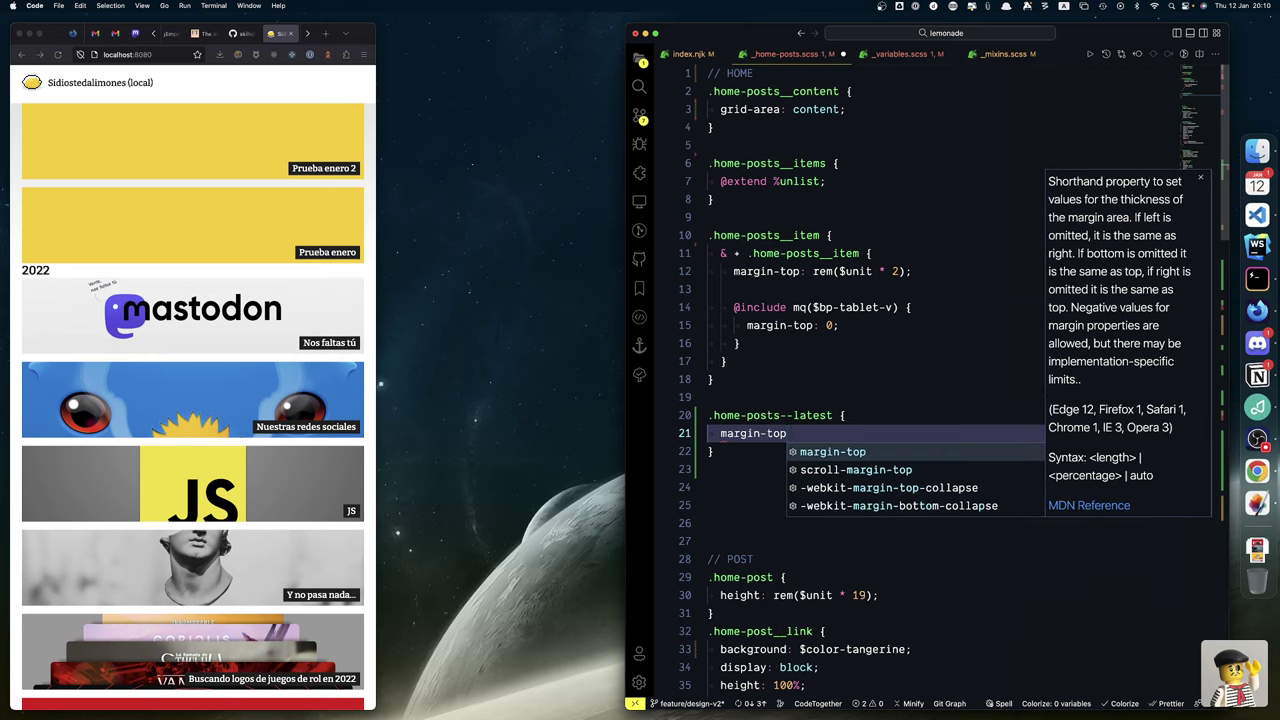
{"action": "type", "text": ": 24px"}
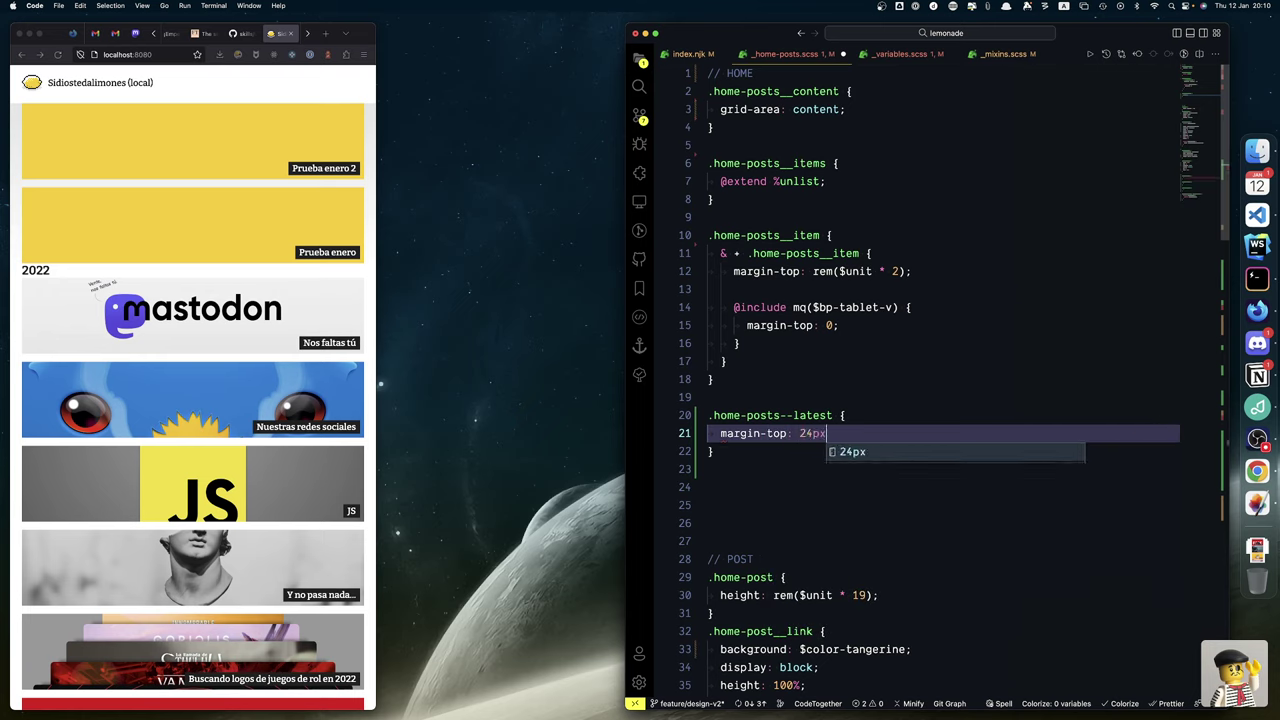
{"action": "type", "text": ";"}
{"action": "key", "text": "super+s"}
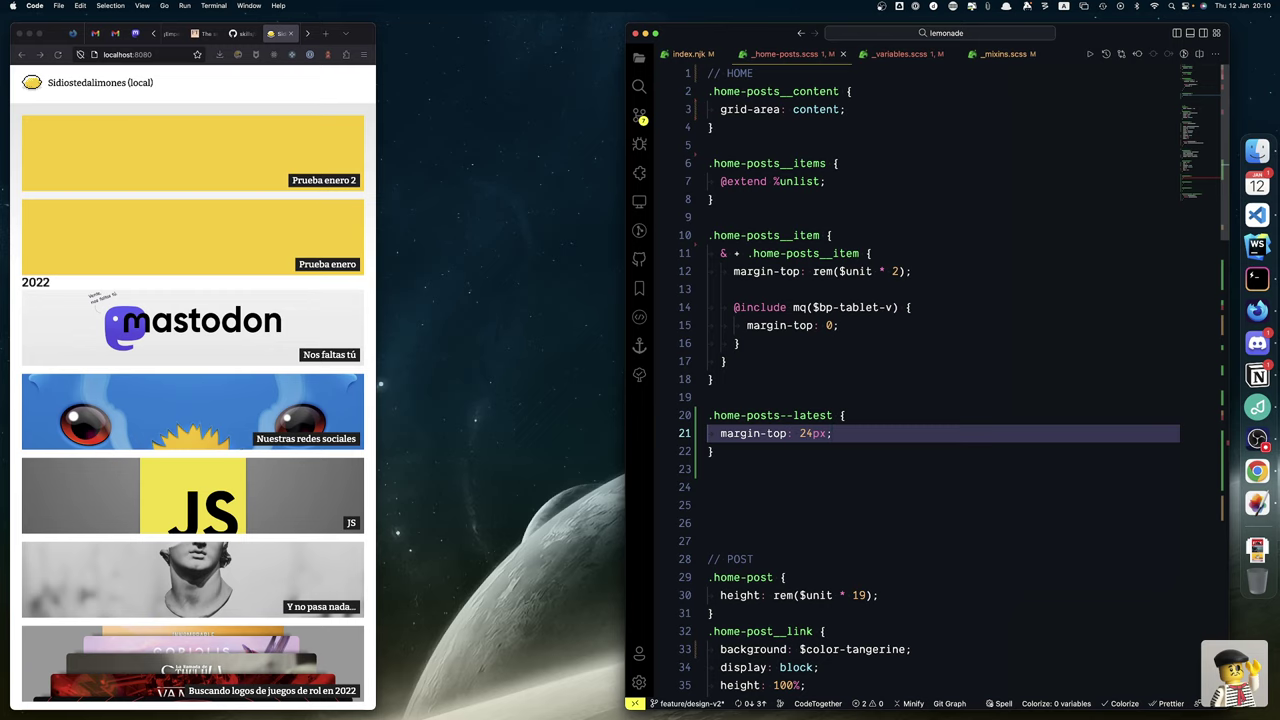
Shorten the .home-posts--latest selector to .home-posts so the margin applies to every post section, and save the stylesheet
{"action": "left_click", "coordinate": [713, 451]}
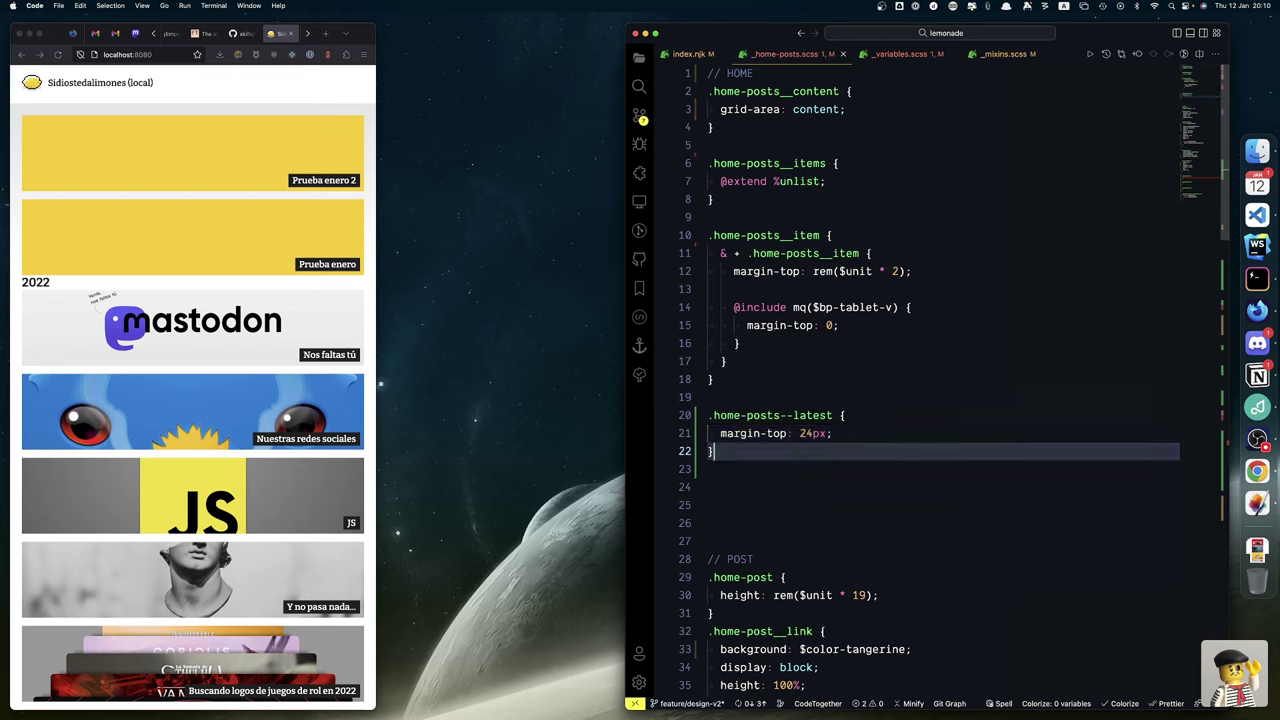
{"action": "left_click", "coordinate": [832, 433]}
{"action": "key", "text": "BackSpace"}
{"action": "key", "text": "BackSpace"}
{"action": "key", "text": "BackSpace"}
{"action": "key", "text": "BackSpace"}
{"action": "key", "text": "BackSpace"}
{"action": "key", "text": "BackSpace"}
{"action": "key", "text": "BackSpace"}
{"action": "key", "text": "BackSpace"}
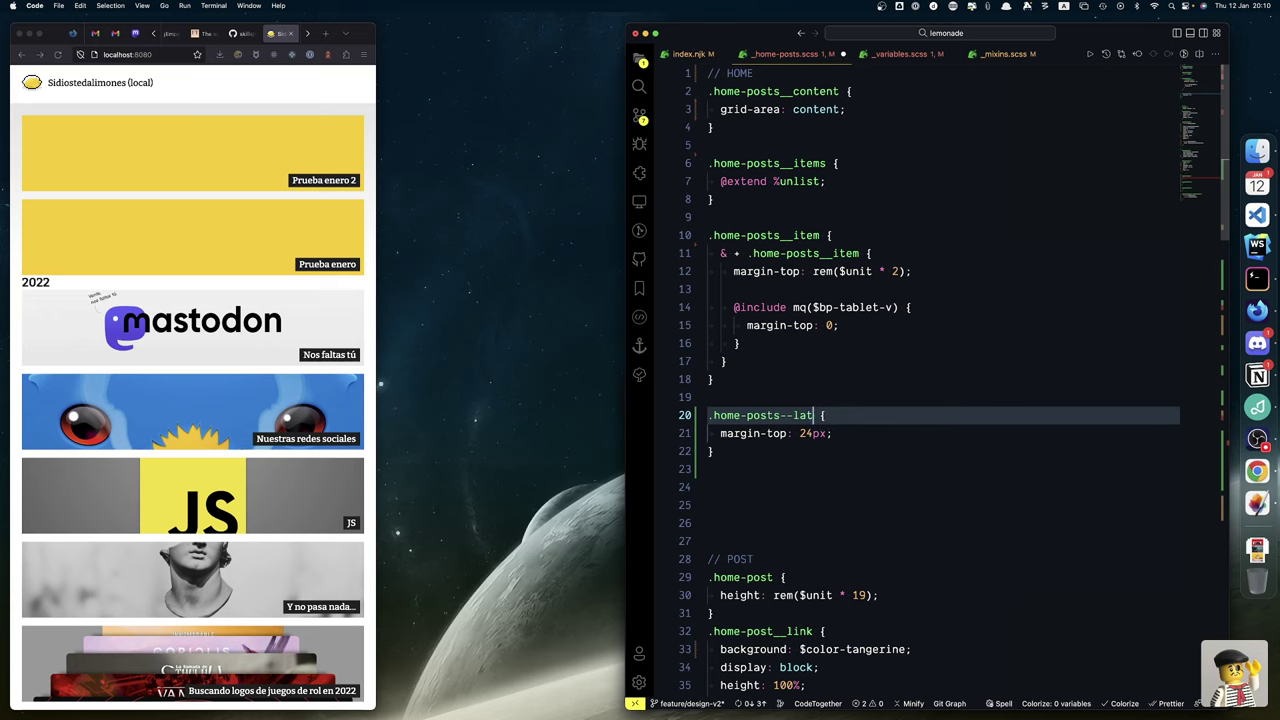
{"action": "key", "text": "super+s"}
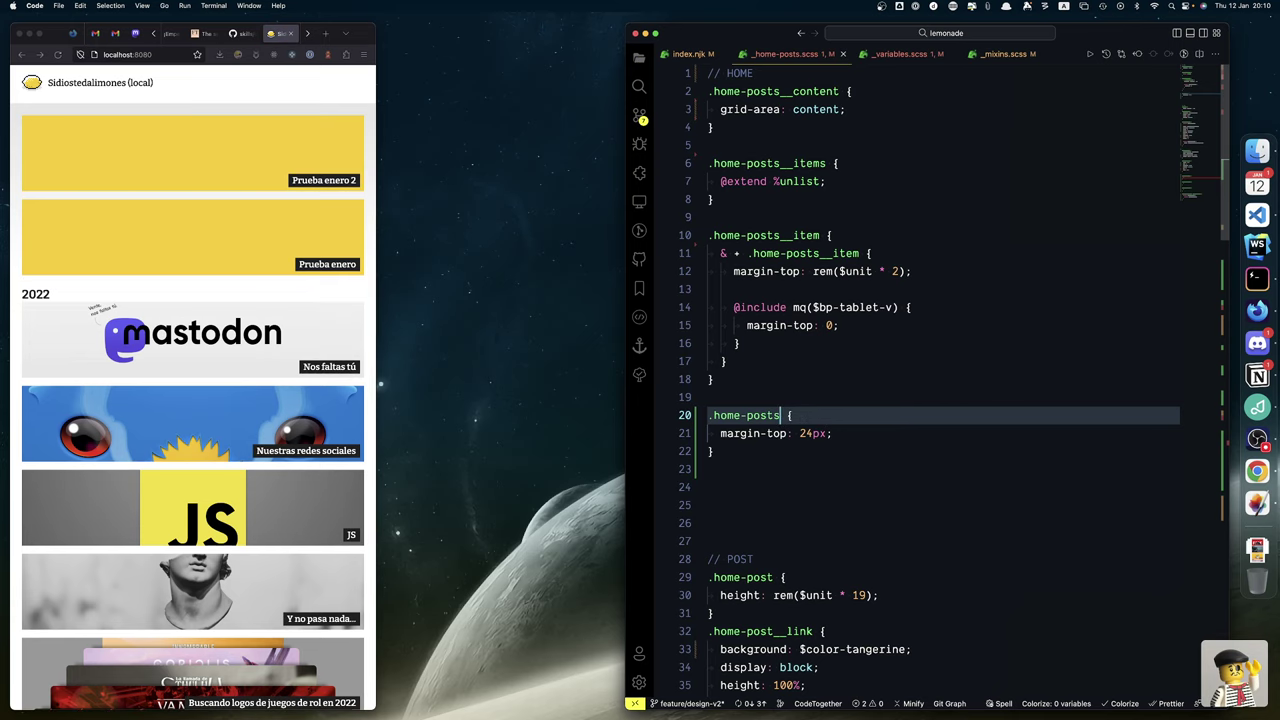
Switch to Chrome and open the Pages page of the Penpot web design, showing the Home mockups up close
{"action": "left_click", "coordinate": [1256, 503]}
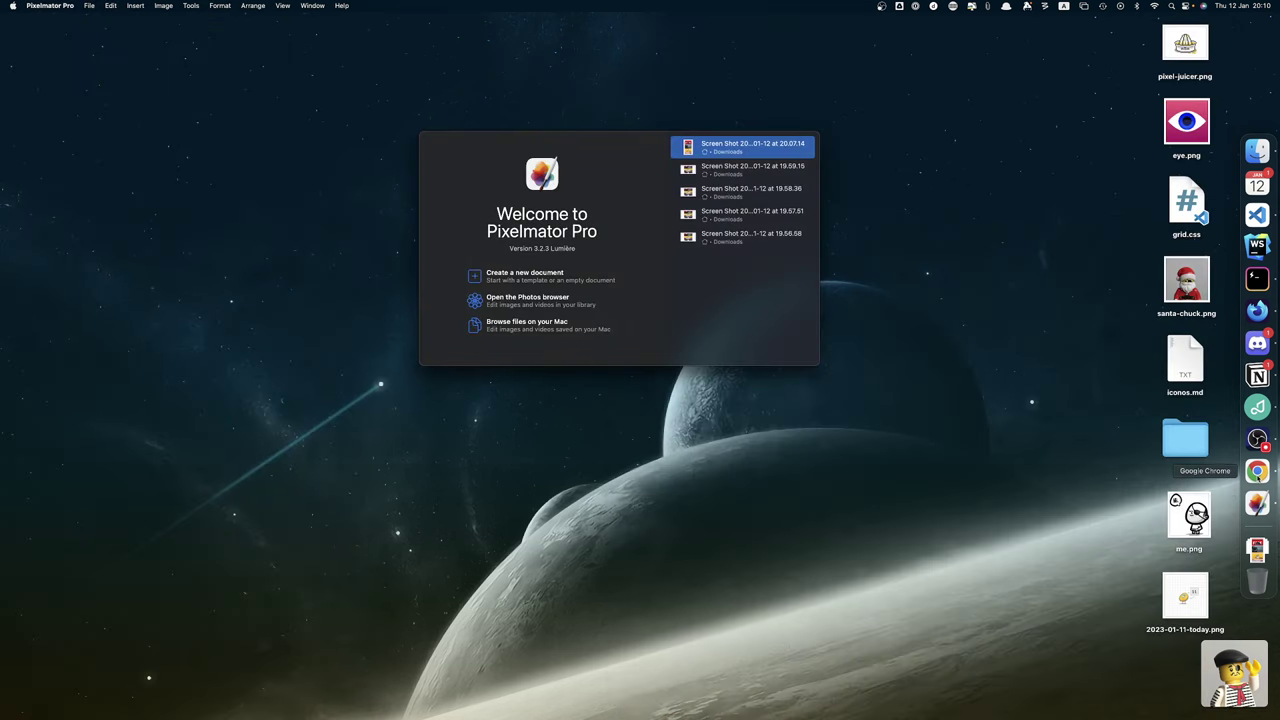
{"action": "left_click", "coordinate": [1257, 470]}
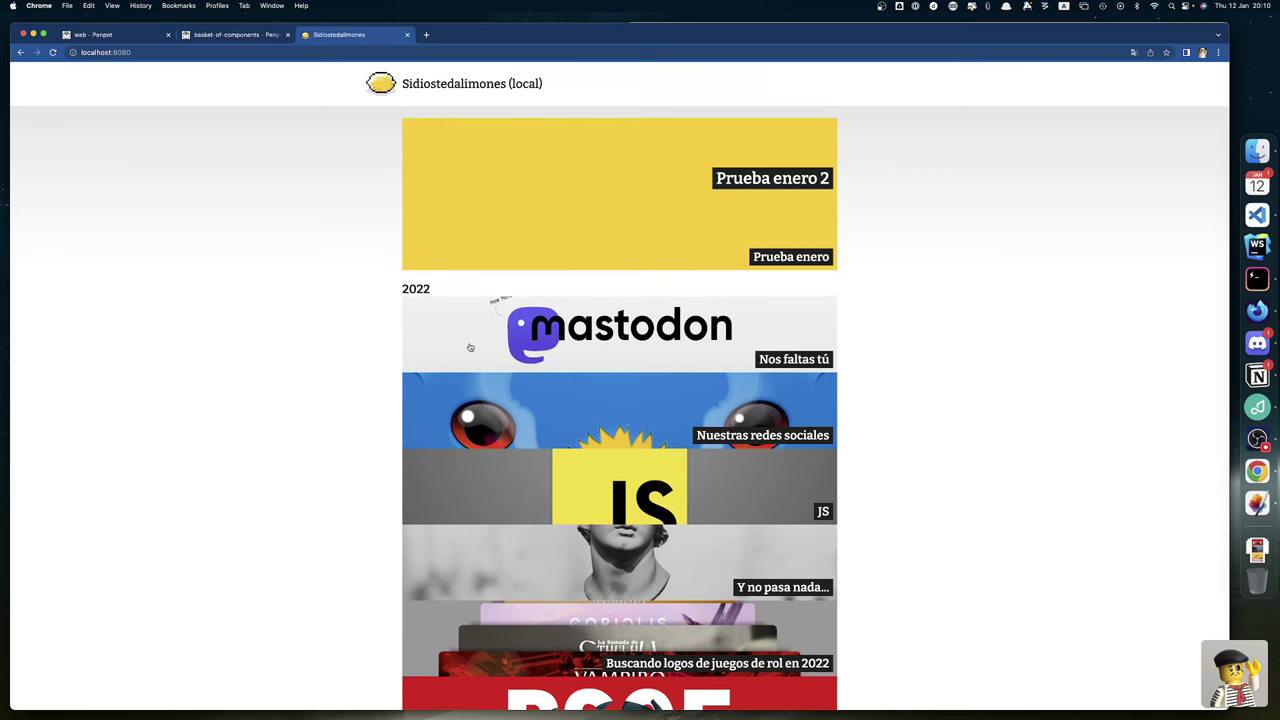
{"action": "left_click", "coordinate": [242, 37]}
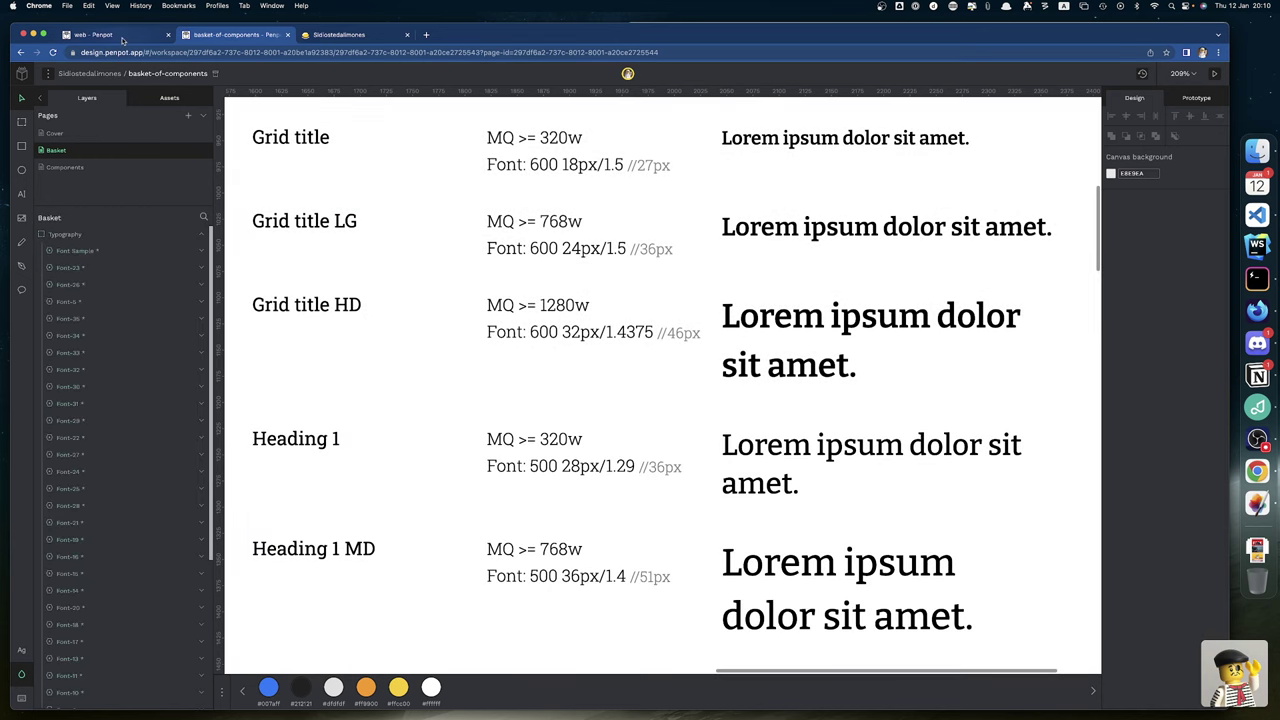
{"action": "left_click", "coordinate": [122, 37]}
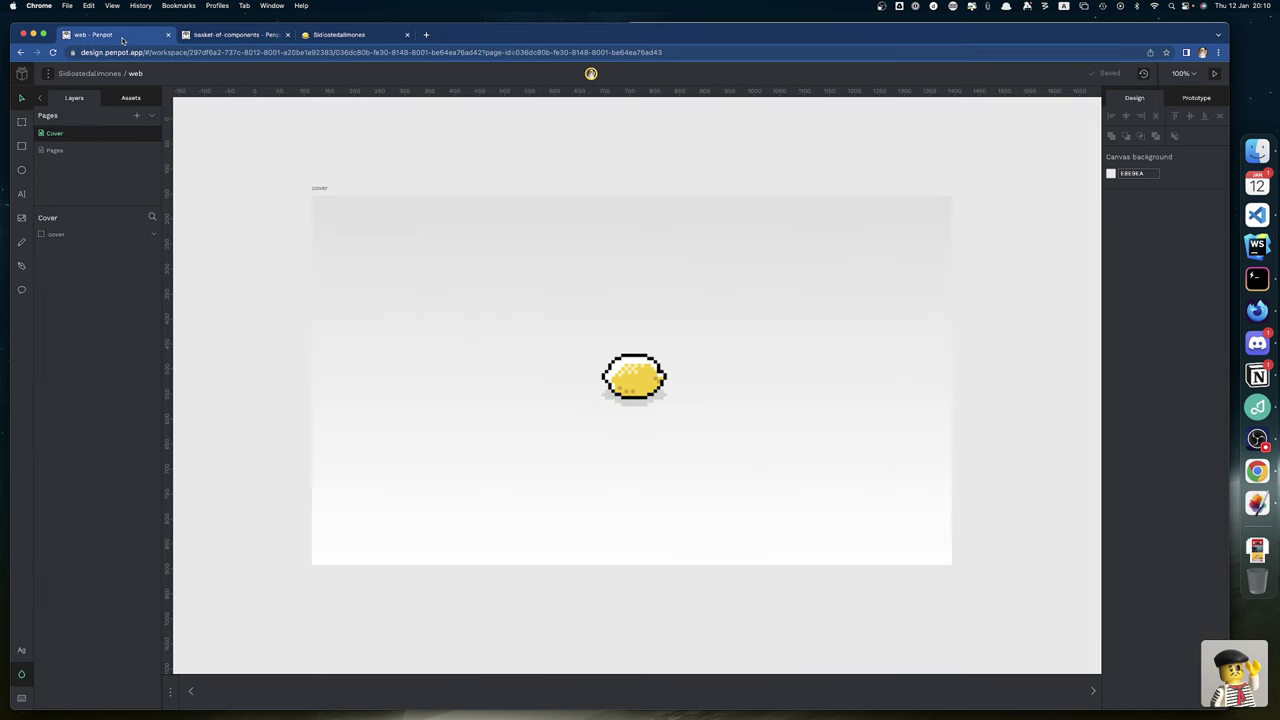
{"action": "left_click", "coordinate": [50, 149]}
{"action": "scroll", "coordinate": [590, 365], "scroll_direction": "down", "scroll_amount": 1}
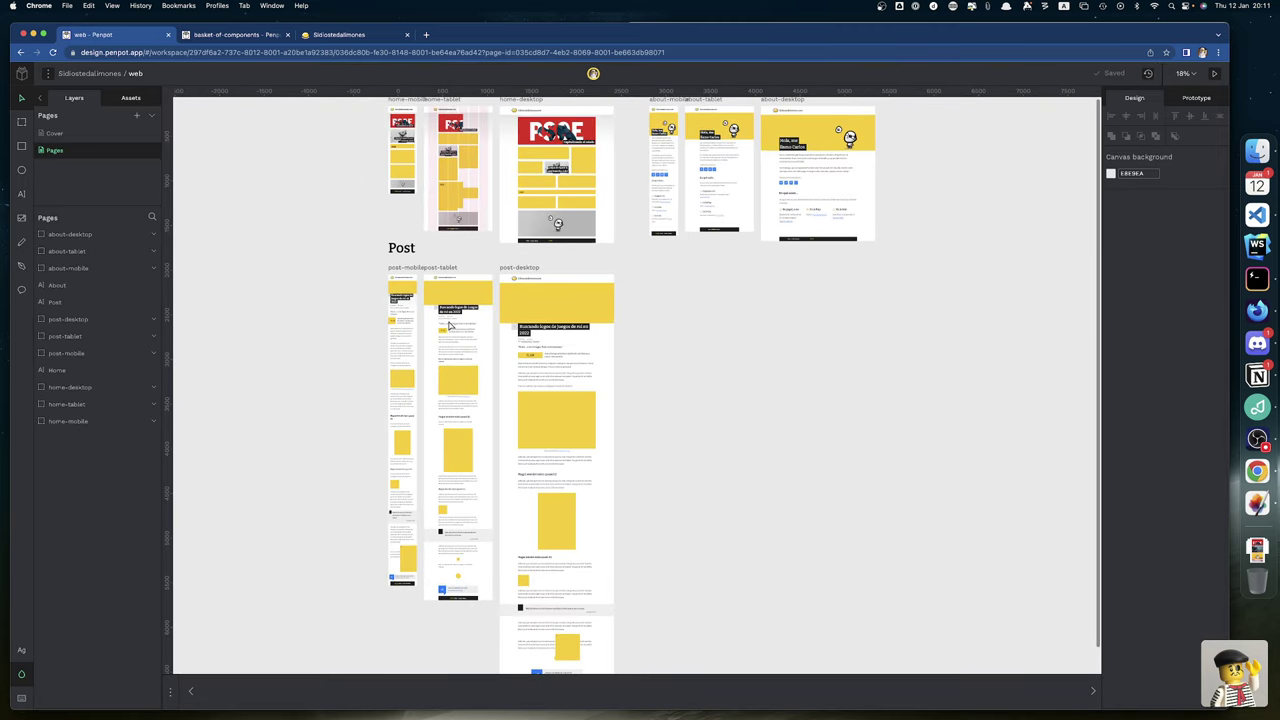
{"action": "scroll", "coordinate": [449, 325], "scroll_direction": "up", "scroll_amount": 5}
{"action": "scroll", "coordinate": [449, 325], "scroll_direction": "up", "scroll_amount": 3}
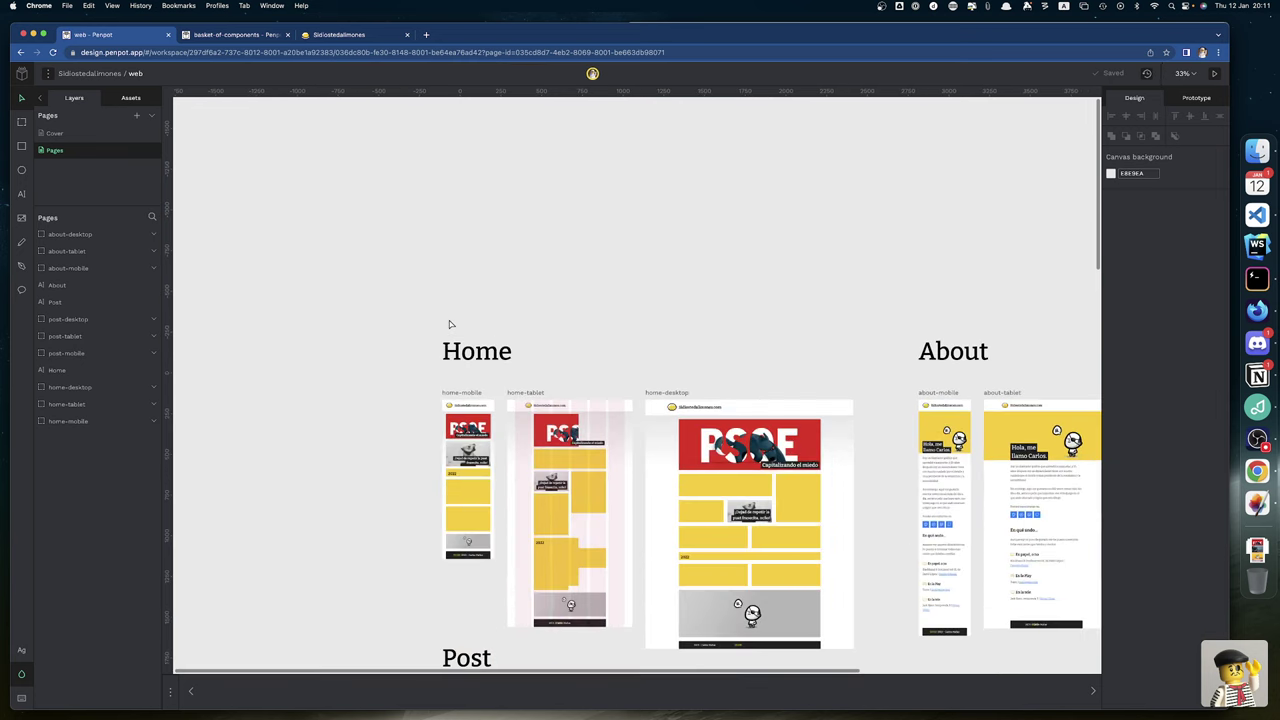
{"action": "scroll", "coordinate": [449, 325], "scroll_direction": "up", "scroll_amount": 6}
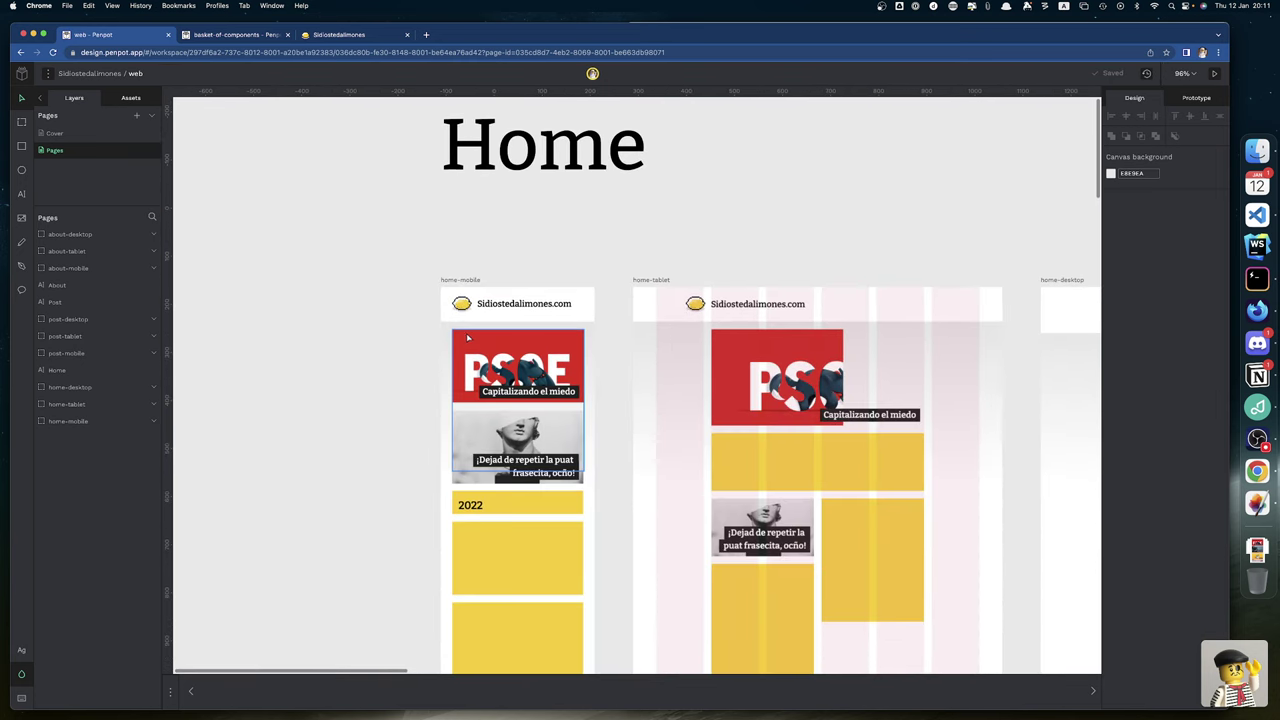
Inspect the main post's size and position in the home-mobile, home-tablet and home-desktop mockups, comparing the spacing below the header
{"action": "left_click", "coordinate": [466, 336]}
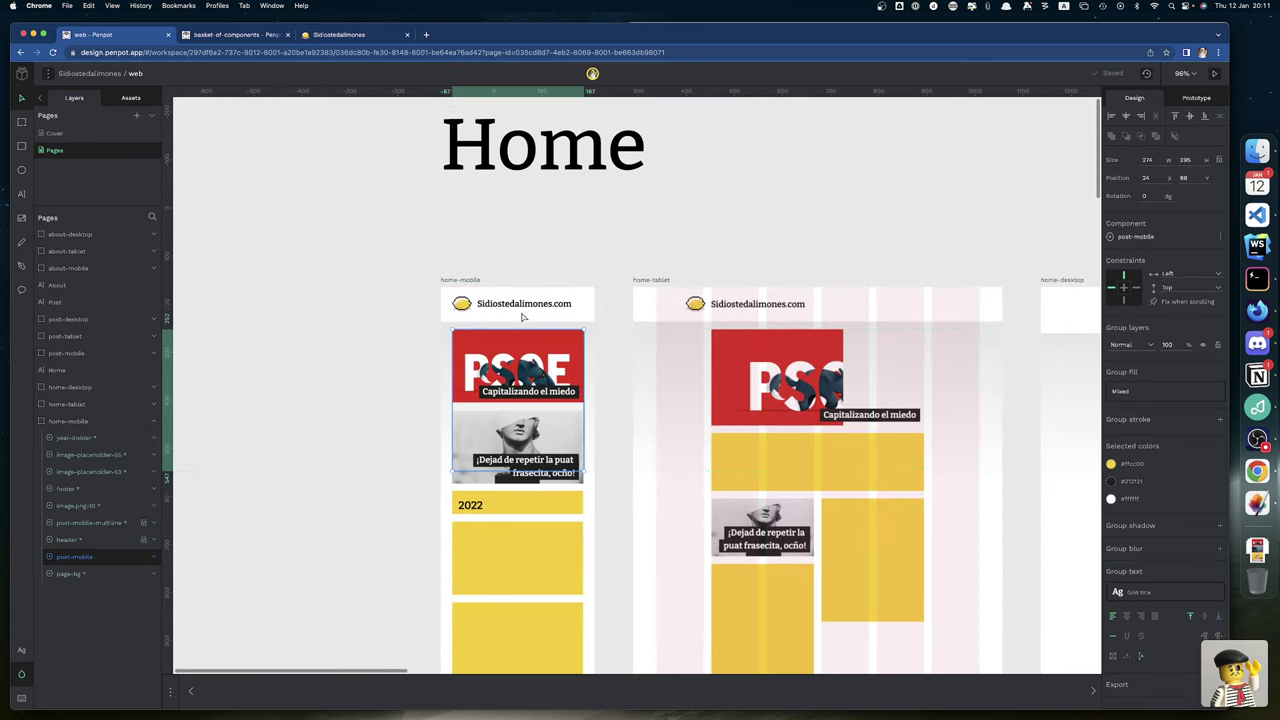
{"action": "left_click", "coordinate": [743, 336]}
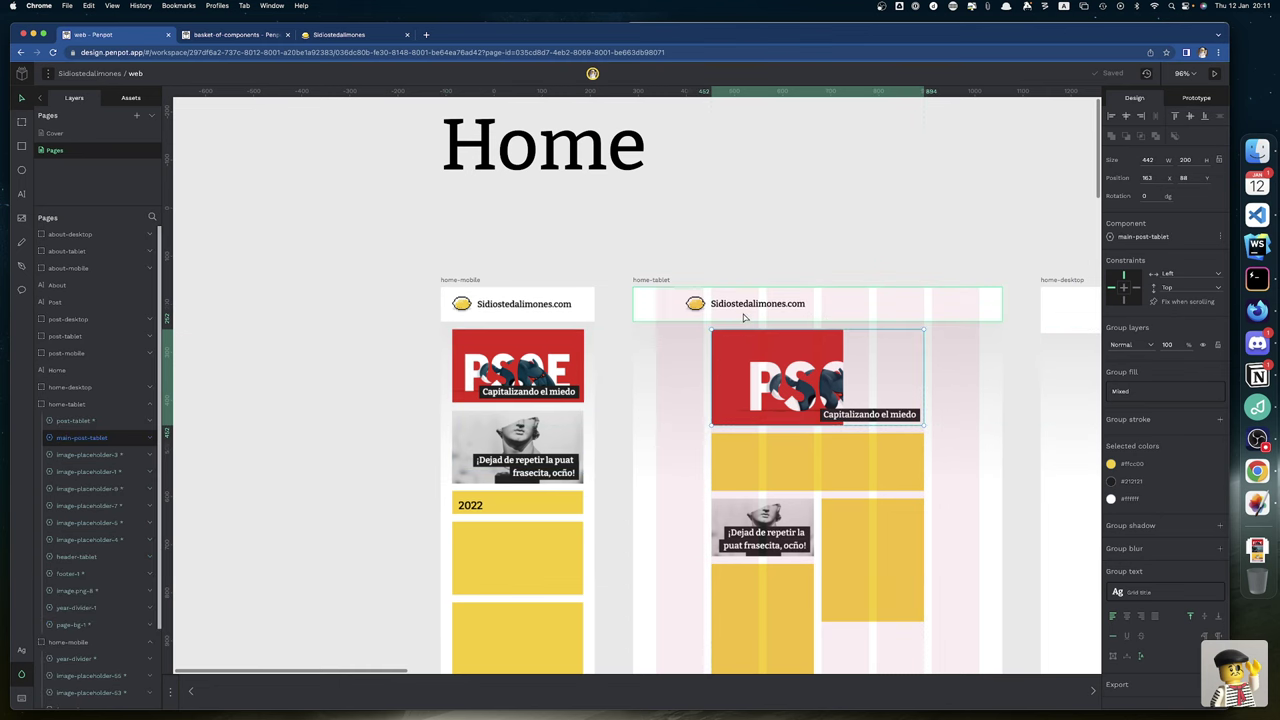
{"action": "scroll", "coordinate": [743, 318], "scroll_direction": "right", "scroll_amount": 6}
{"action": "scroll", "coordinate": [743, 318], "scroll_direction": "right", "scroll_amount": 3}
{"action": "left_click", "coordinate": [740, 326]}
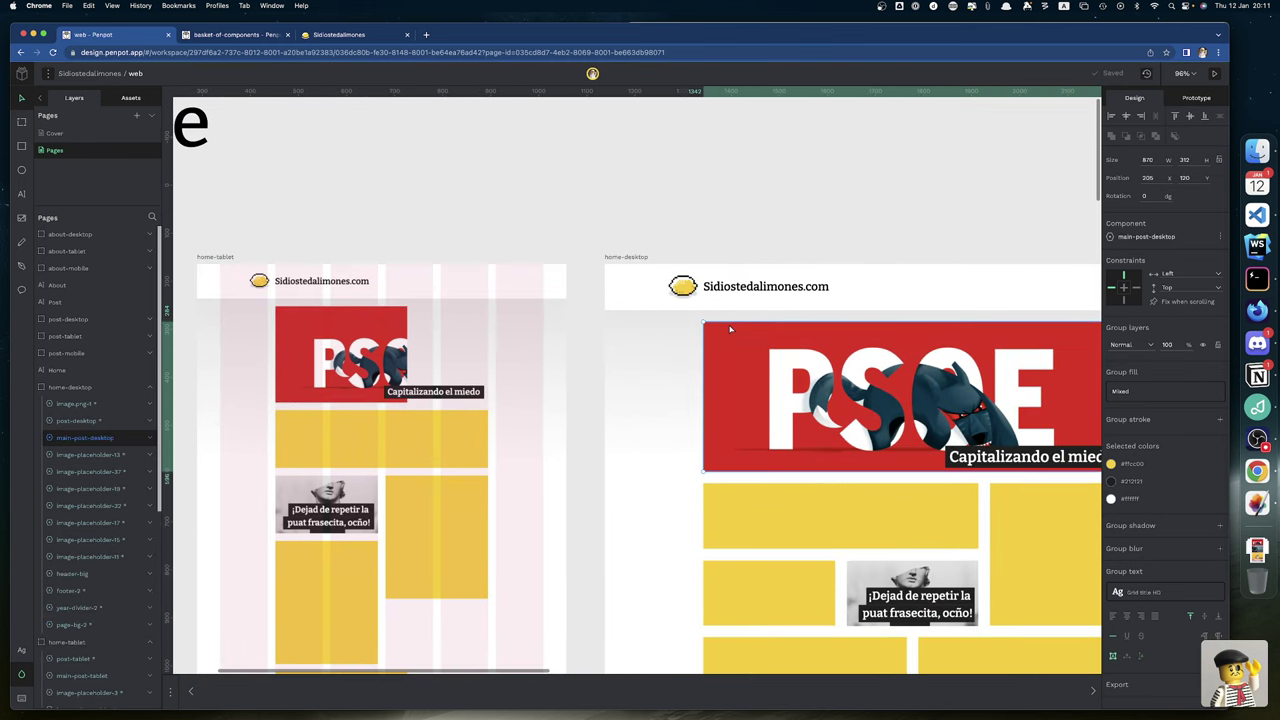
{"action": "scroll", "coordinate": [489, 343], "scroll_direction": "left", "scroll_amount": 2}
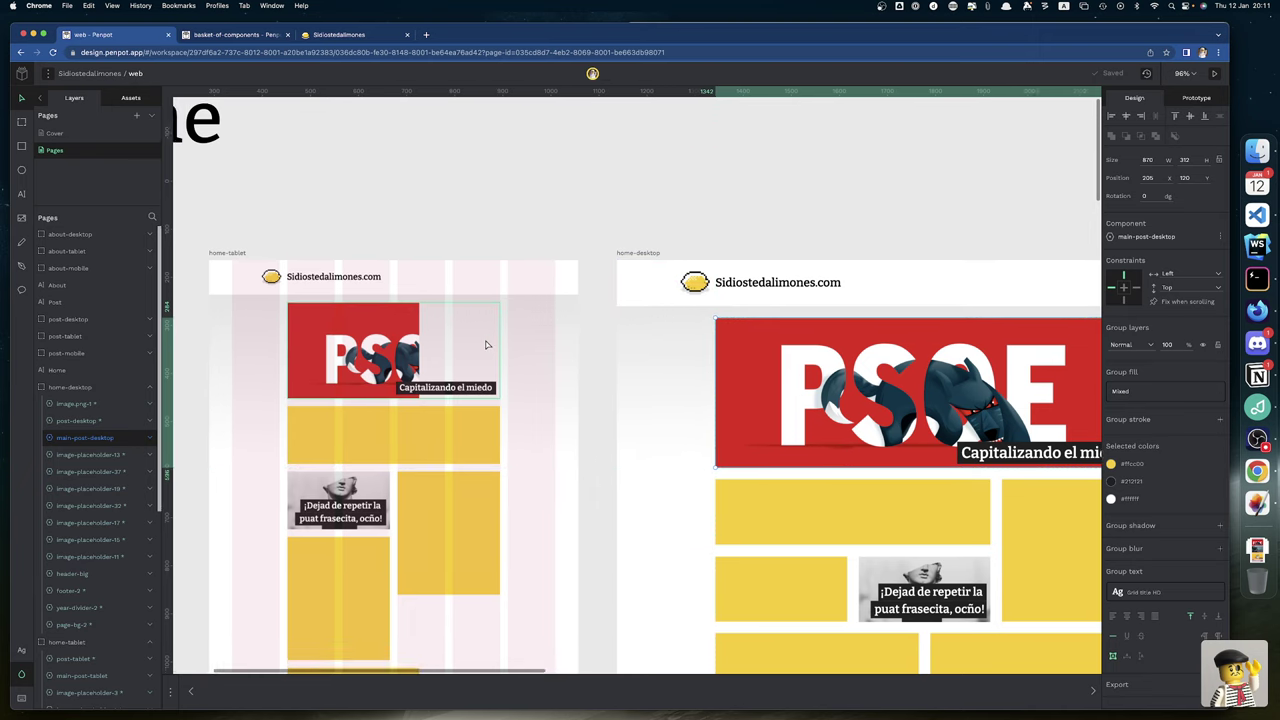
{"action": "scroll", "coordinate": [489, 343], "scroll_direction": "left", "scroll_amount": 7}
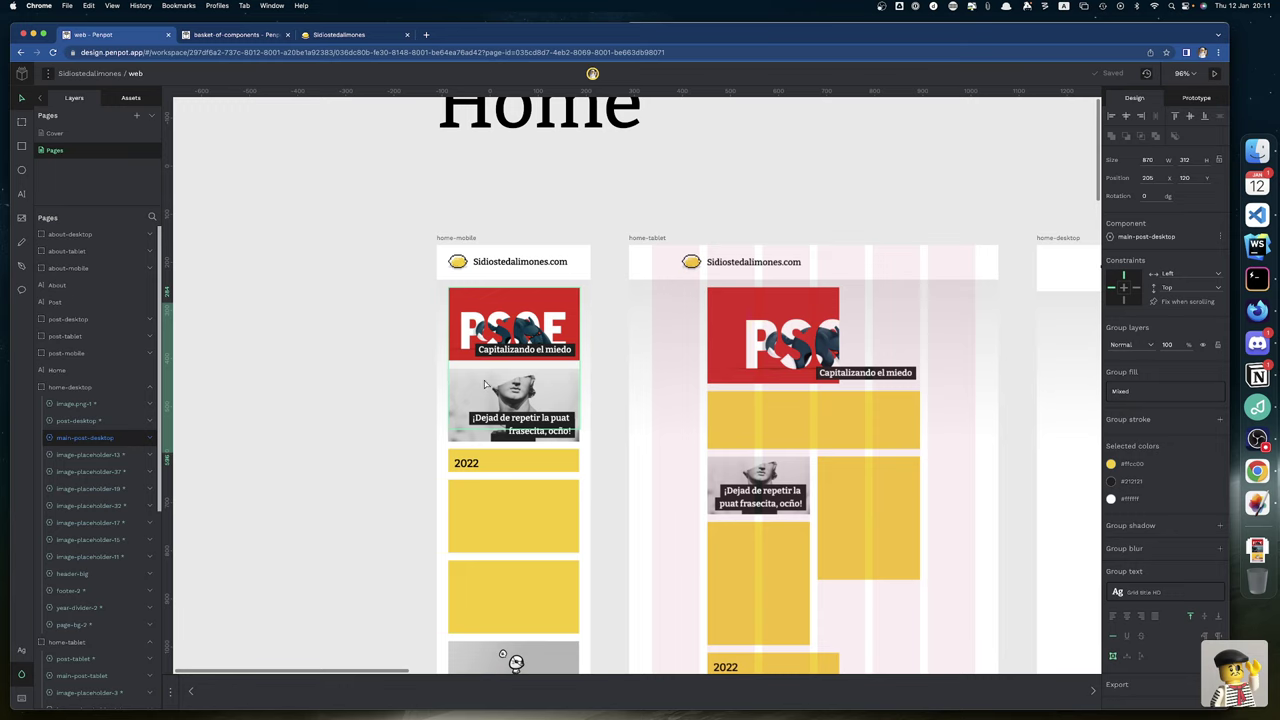
{"action": "scroll", "coordinate": [893, 392], "scroll_direction": "right", "scroll_amount": 8}
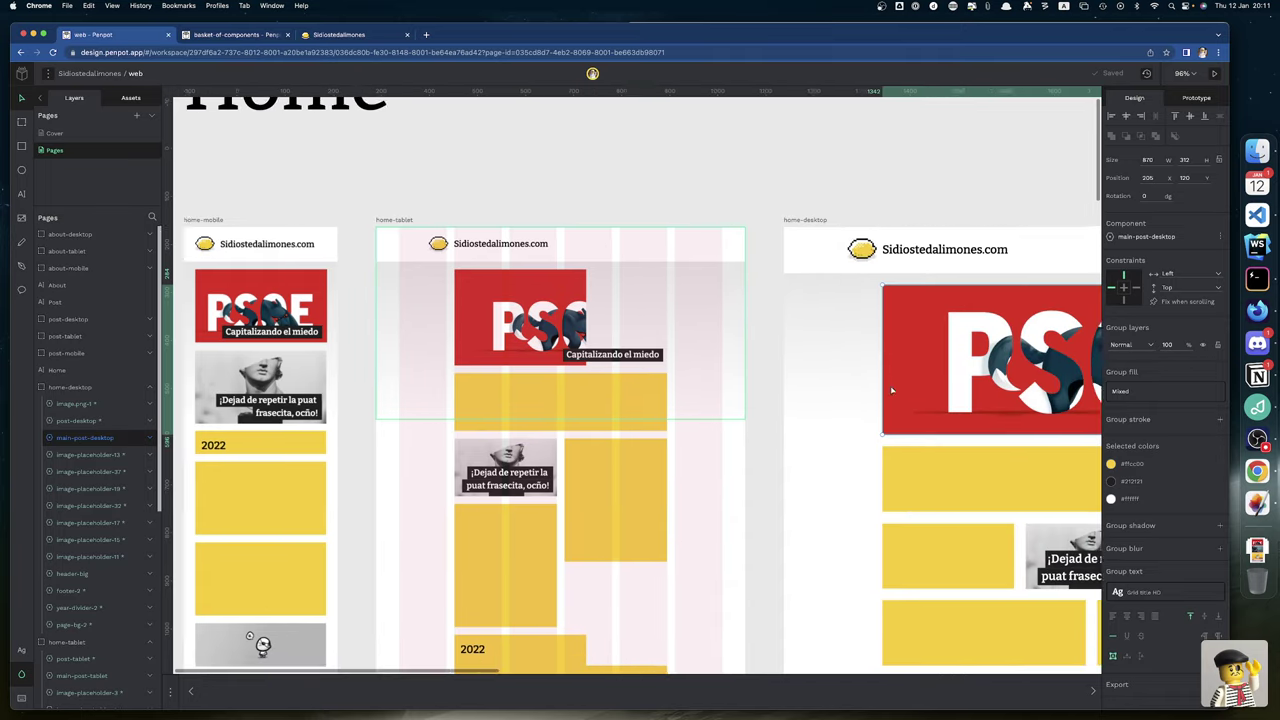
Return to VS Code and change the .home-posts margin-top to rem($unit * 2)
{"action": "key", "text": "super+h"}
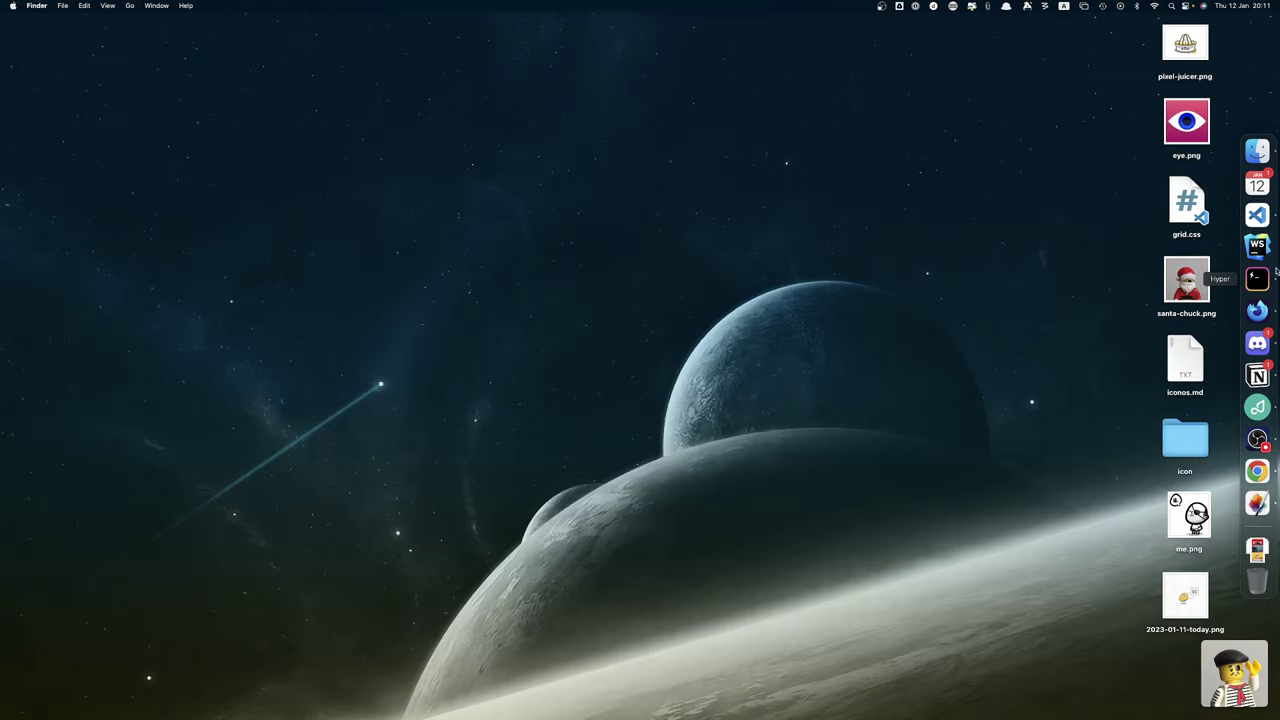
{"action": "left_click", "coordinate": [1257, 215]}
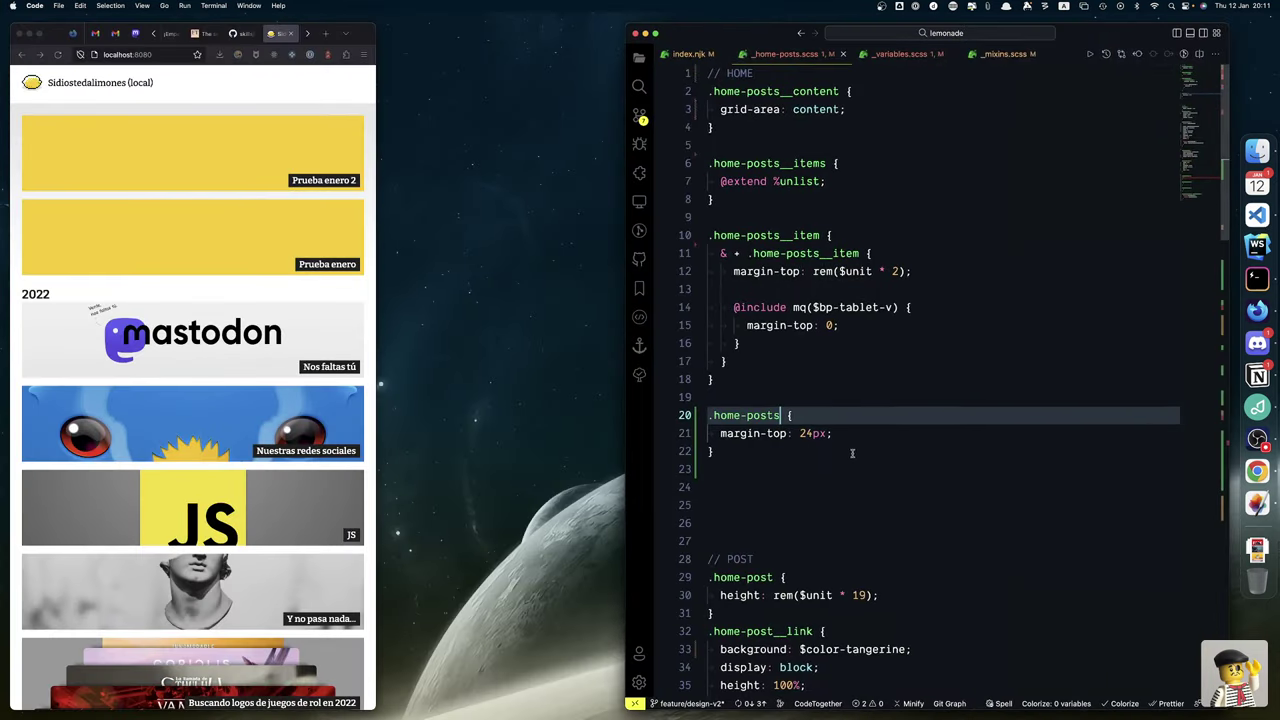
{"action": "left_click", "coordinate": [832, 443]}
{"action": "key", "text": "Up"}
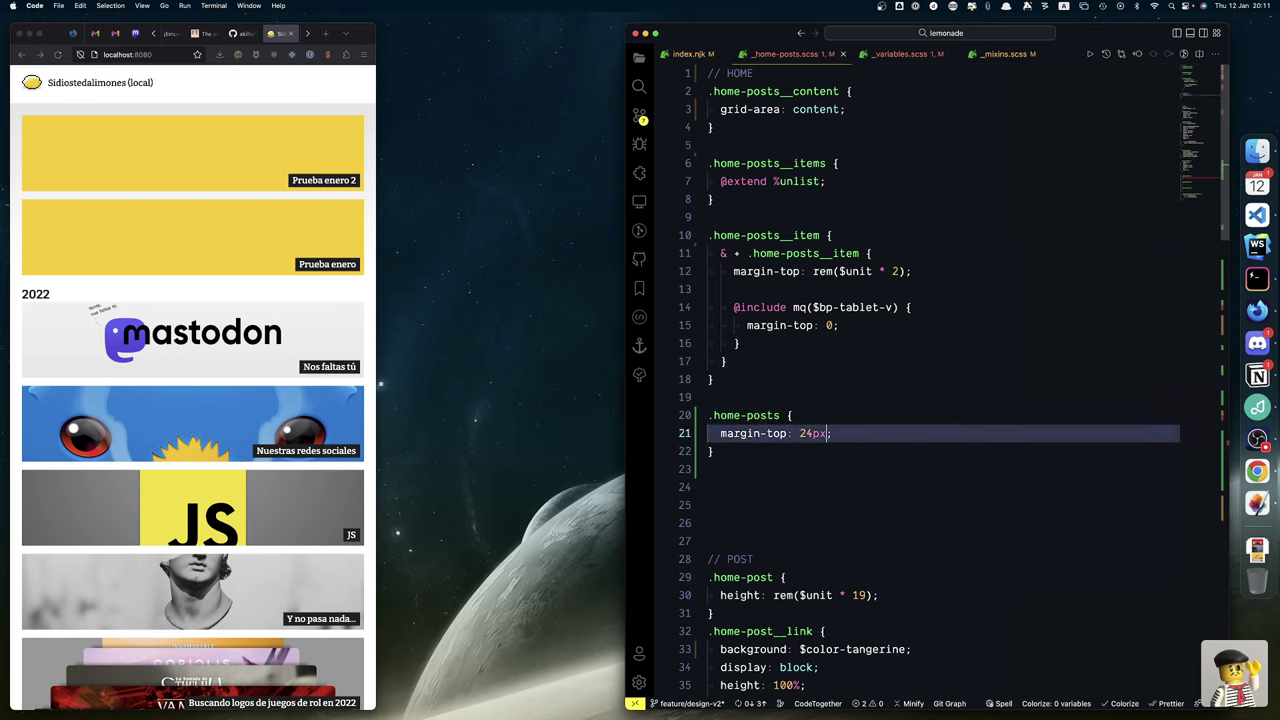
{"action": "key", "text": "alt+shift+Left"}
{"action": "type", "text": "rem("}
{"action": "type", "text": "$"}
{"action": "type", "text": "unit "}
{"action": "type", "text": "* 2"}
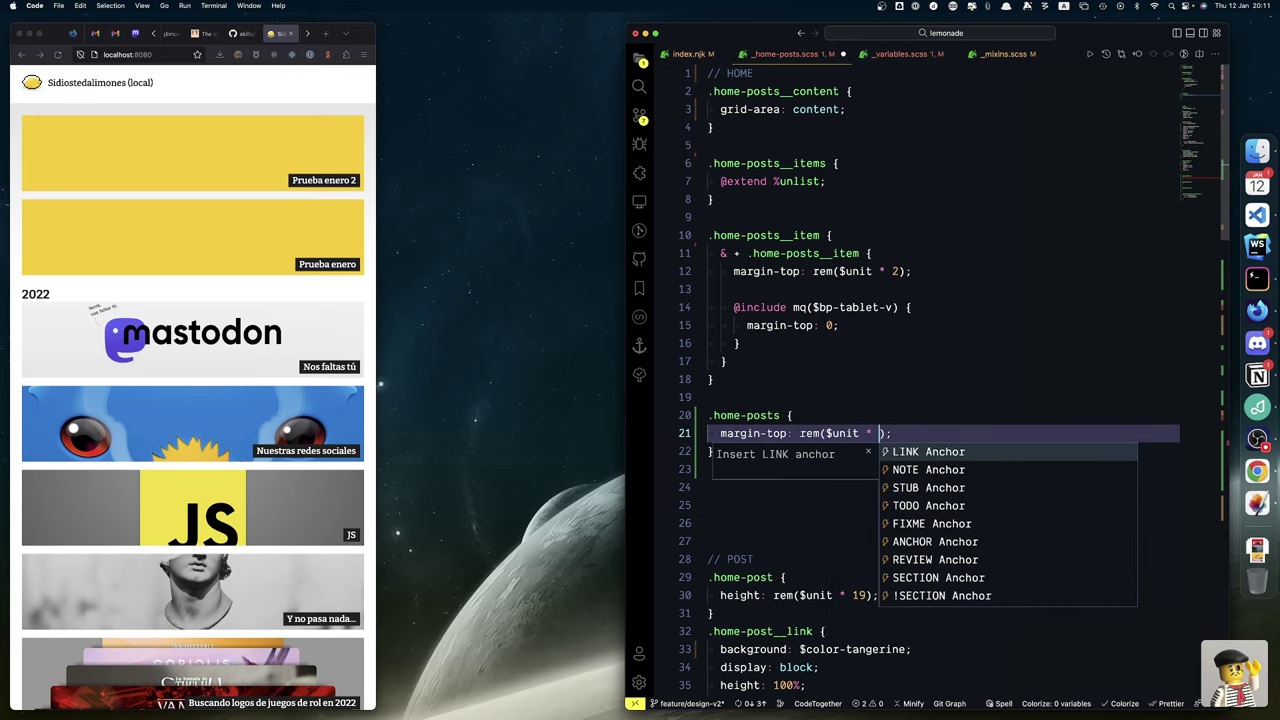
{"action": "key", "text": "Up"}
{"action": "key", "text": "Up"}
{"action": "key", "text": "Up"}
{"action": "key", "text": "Up"}
{"action": "key", "text": "Up"}
{"action": "key", "text": "Up"}
{"action": "key", "text": "Up"}
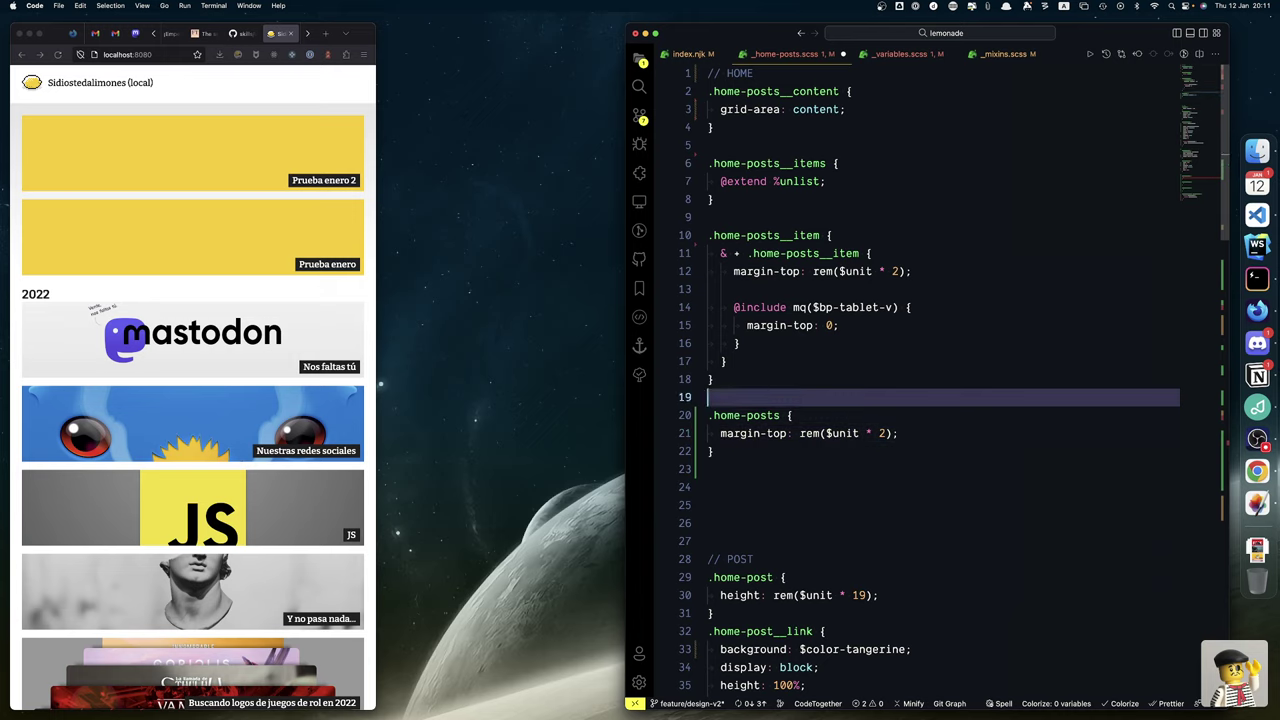
{"action": "key", "text": "shift+Home"}
{"action": "key", "text": "super+c"}
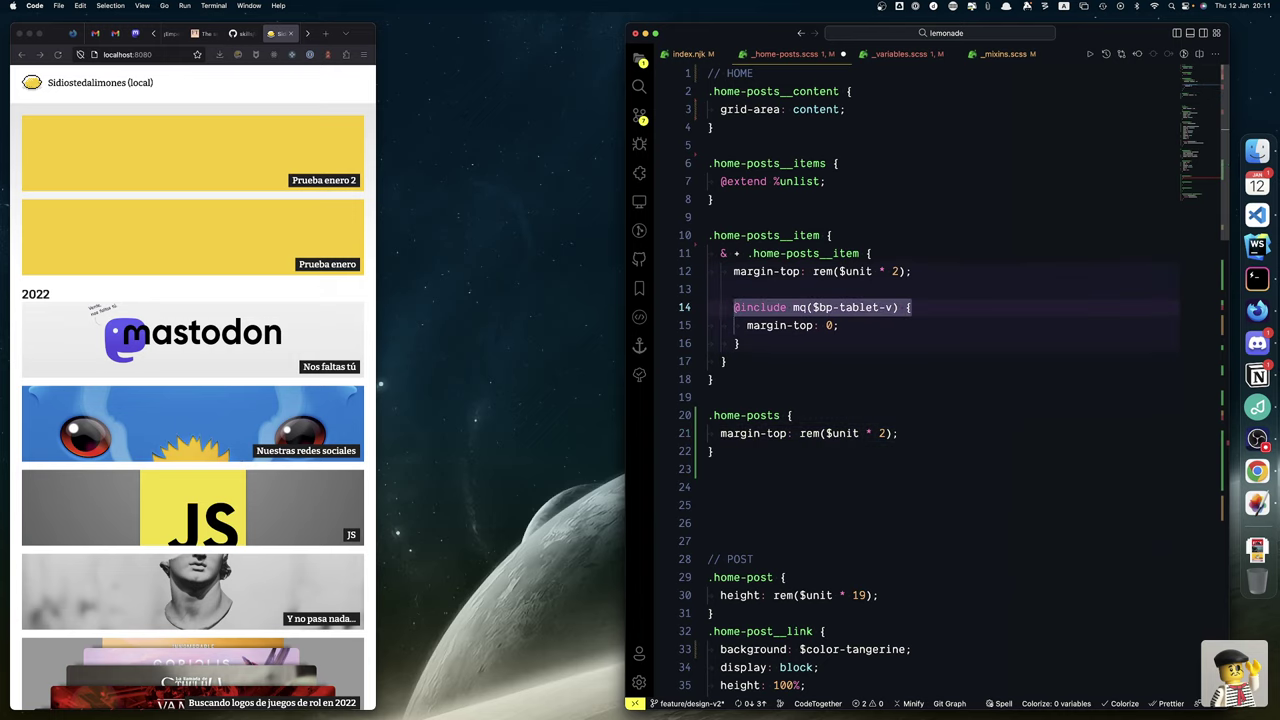
{"action": "key", "text": "Down"}
{"action": "key", "text": "Down"}
{"action": "key", "text": "Down"}
{"action": "key", "text": "Down"}
{"action": "key", "text": "Down"}
{"action": "key", "text": "Down"}
{"action": "key", "text": "Down"}
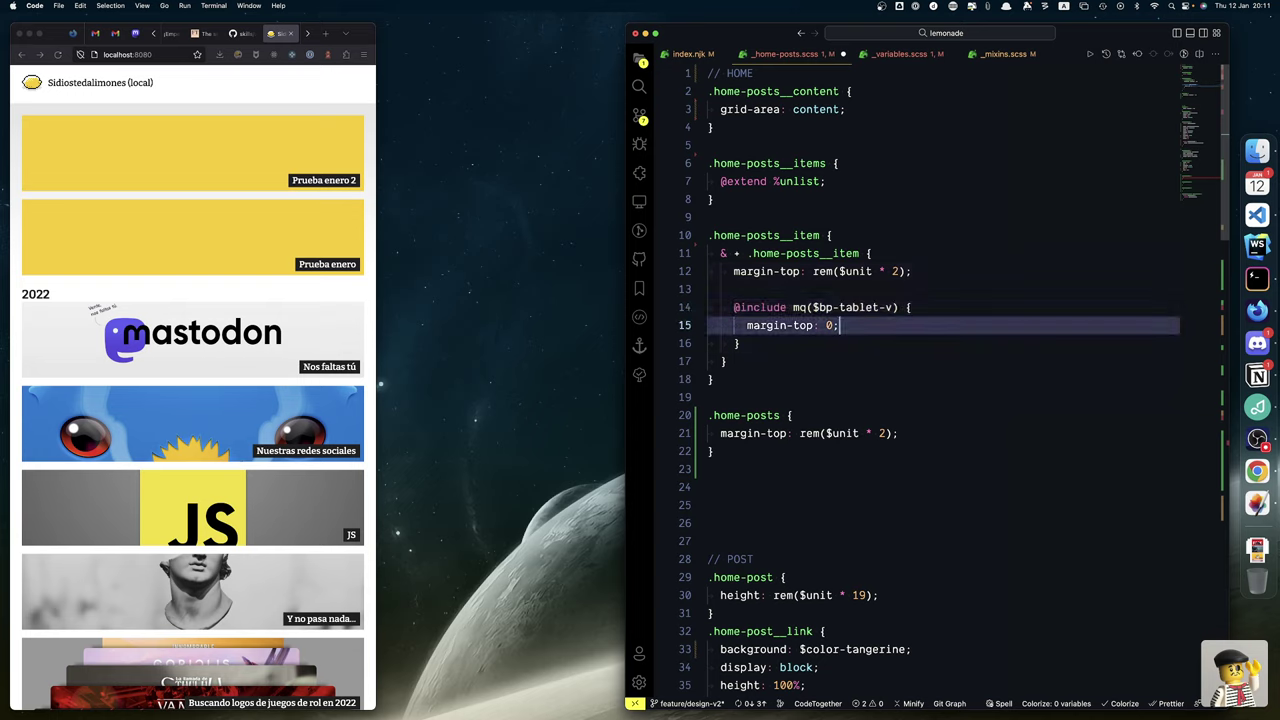
{"action": "key", "text": "End"}
{"action": "key", "text": "Return"}
{"action": "key", "text": "Return"}
{"action": "key", "text": "super+v"}
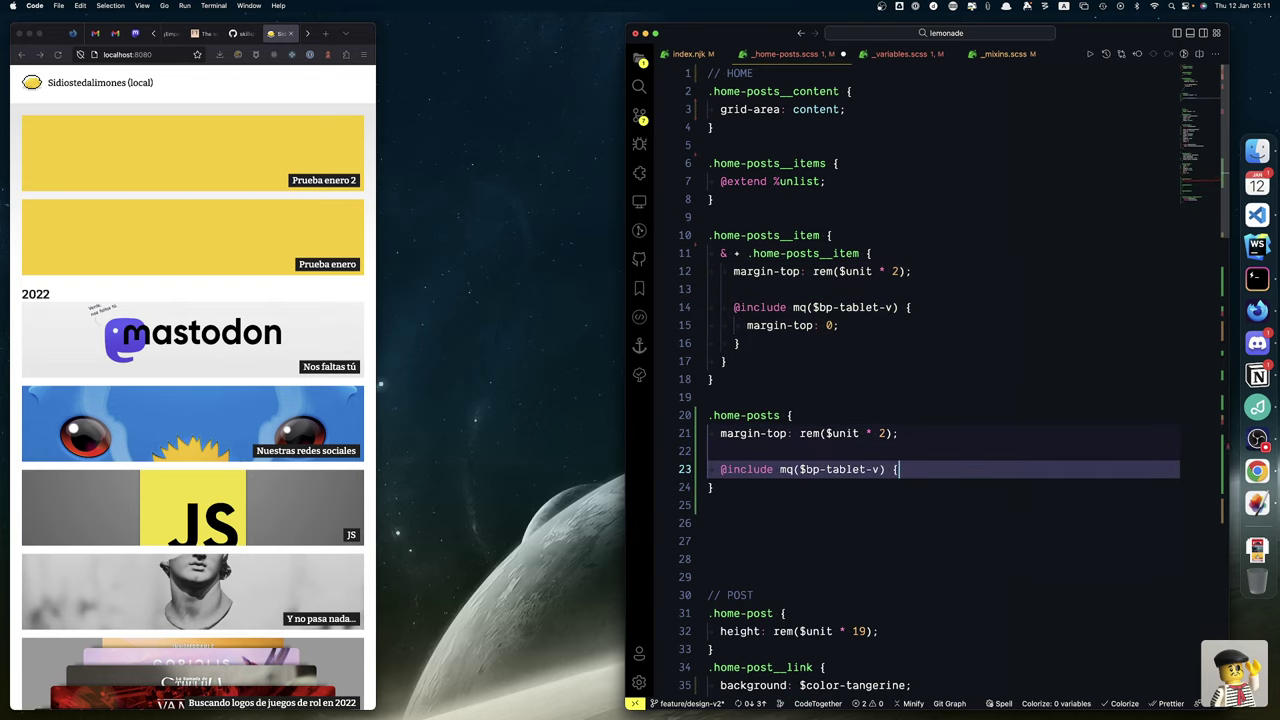
{"action": "key", "text": "Return"}
{"action": "type", "text": "}"}
Copy the margin-top declaration into the .home-posts tablet media query, set it to rem($unit * 3), and save the stylesheet
{"action": "key", "text": "Up"}
{"action": "key", "text": "Up"}
{"action": "key", "text": "Up"}
{"action": "key", "text": "Home"}
{"action": "key", "text": "shift+End"}
{"action": "key", "text": "super+c"}
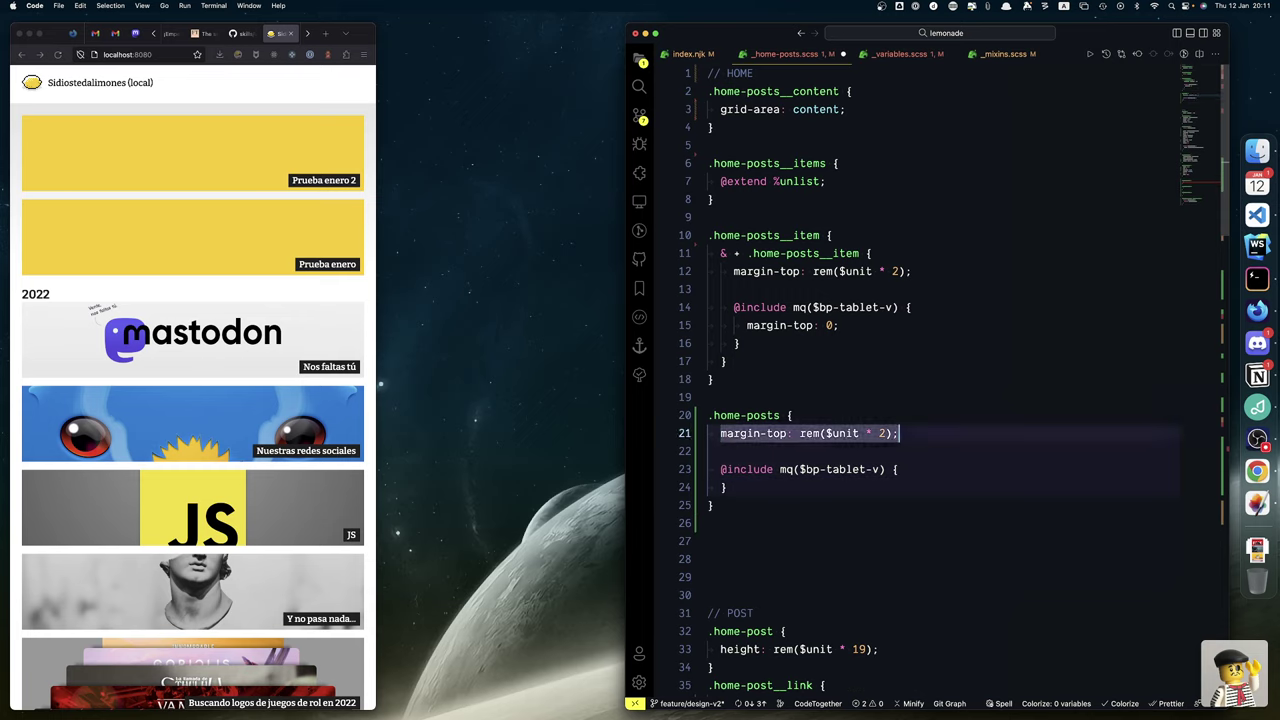
{"action": "key", "text": "Down"}
{"action": "key", "text": "Down"}
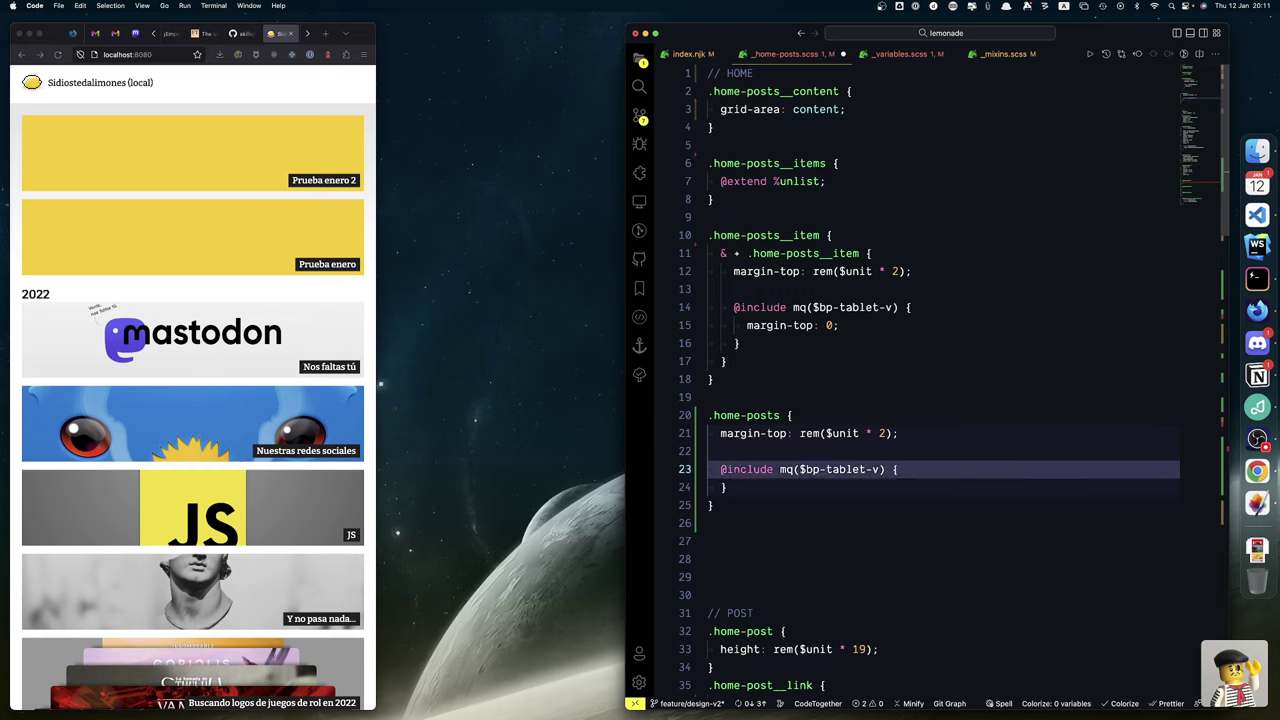
{"action": "key", "text": "Return"}
{"action": "key", "text": "super+v"}
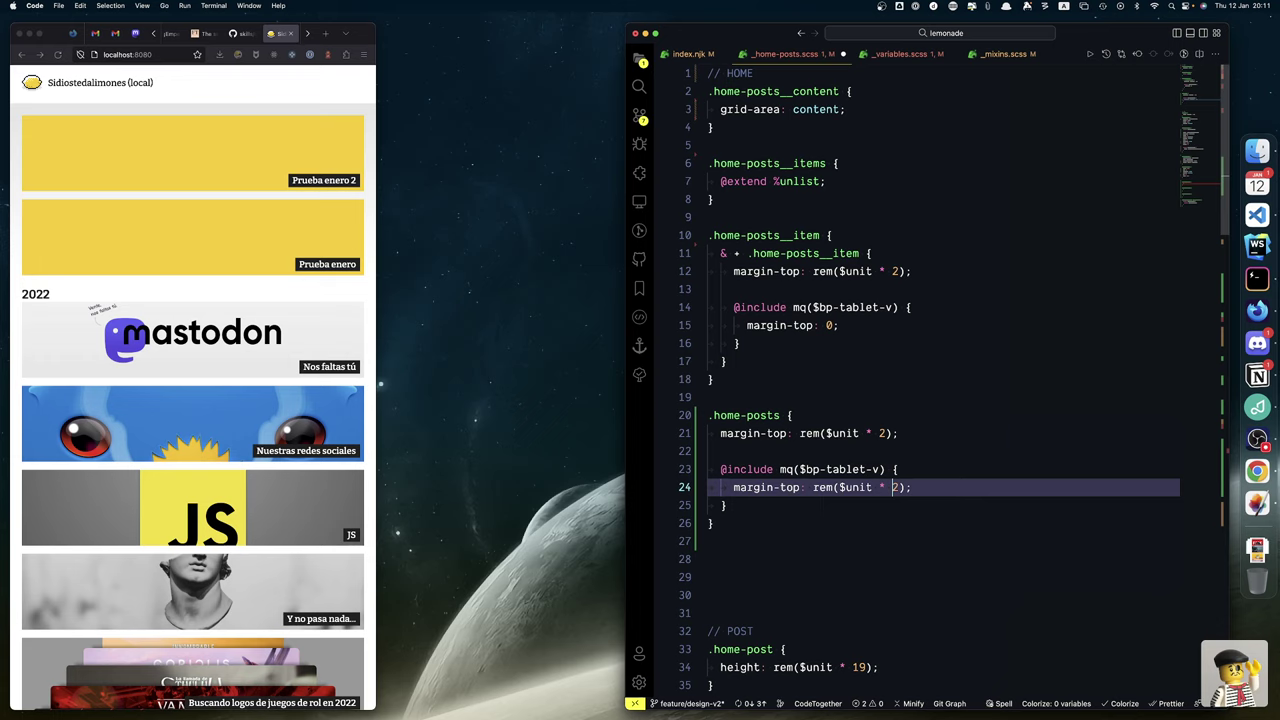
{"action": "key", "text": "super+s"}
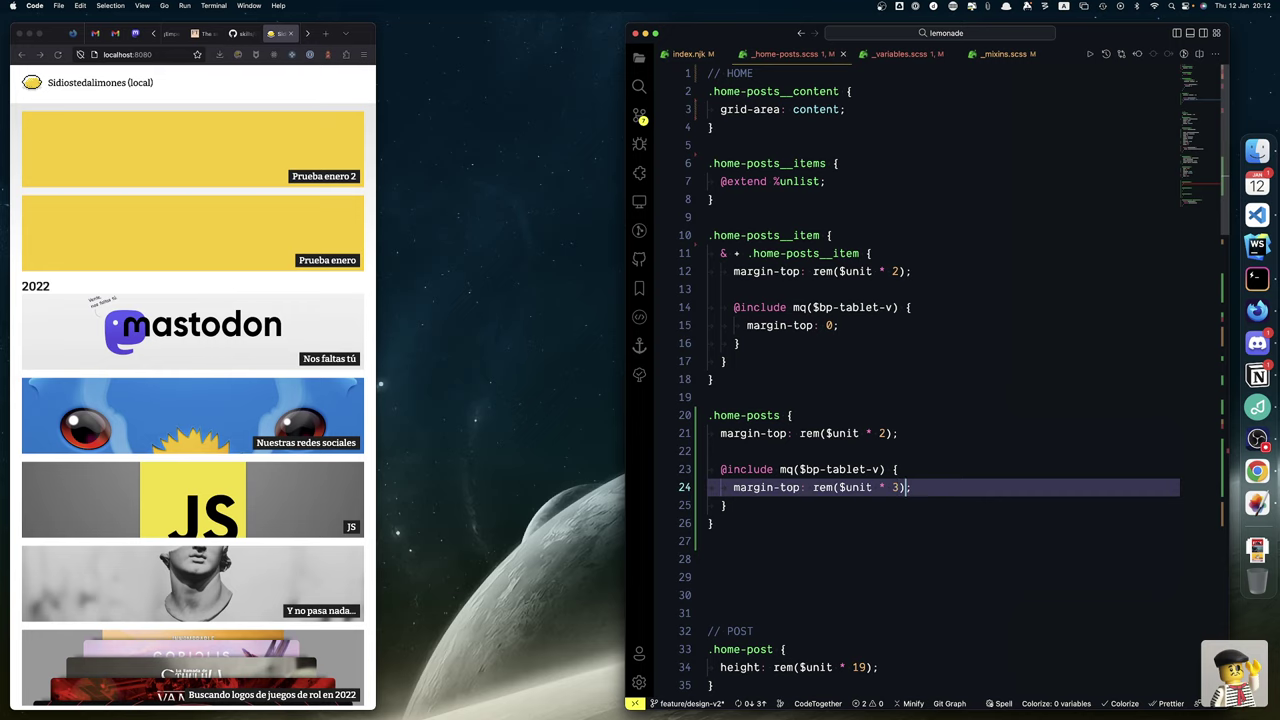
Widen the Firefox window in stages to check the home page's post list spacing at larger widths
{"action": "key", "text": "shift+Left"}
{"action": "key", "text": "shift+Left"}
{"action": "key", "text": "shift+Left"}
{"action": "key", "text": "shift+Left"}
{"action": "key", "text": "shift+Left"}
{"action": "key", "text": "shift+Left"}
{"action": "key", "text": "shift+Left"}
{"action": "key", "text": "shift+Left"}
{"action": "key", "text": "shift+Left"}
{"action": "key", "text": "shift+Left"}
{"action": "key", "text": "shift+Left"}
{"action": "key", "text": "shift+Left"}
{"action": "key", "text": "shift+Left"}
{"action": "key", "text": "shift+Left"}
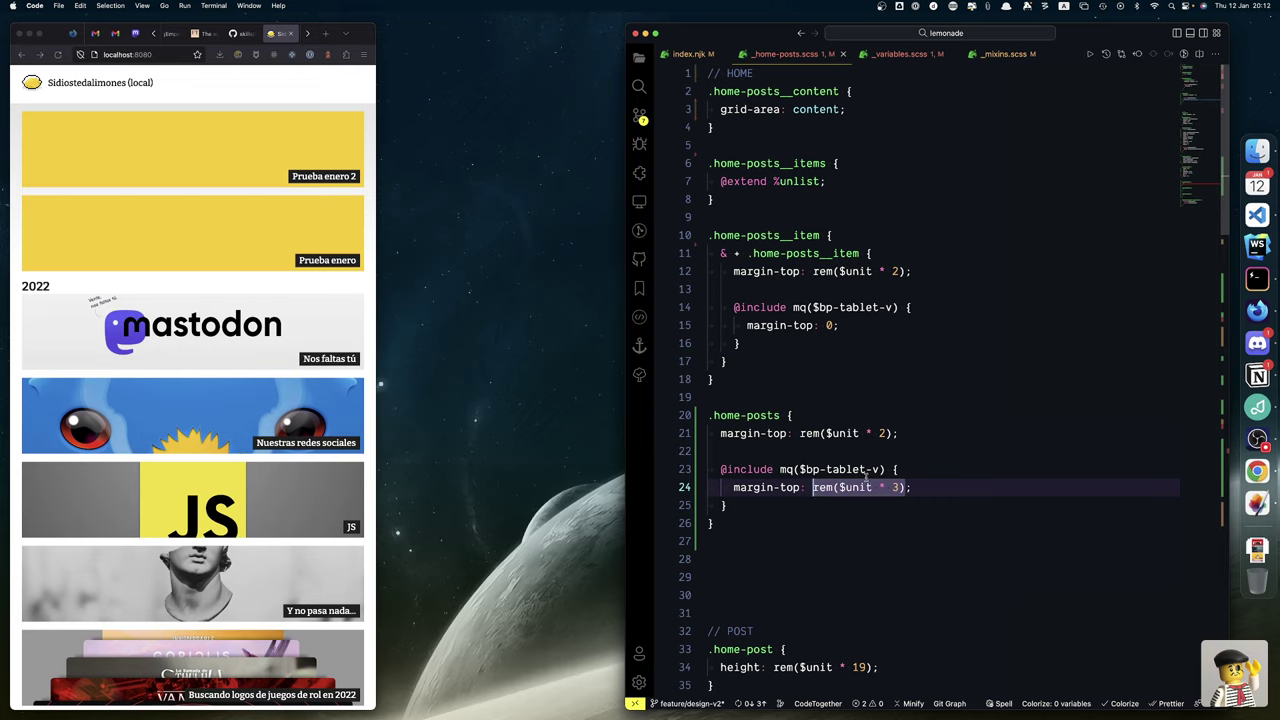
{"action": "left_click", "coordinate": [372, 383]}
{"action": "left_click_drag", "start_coordinate": [378, 383], "coordinate": [416, 292]}
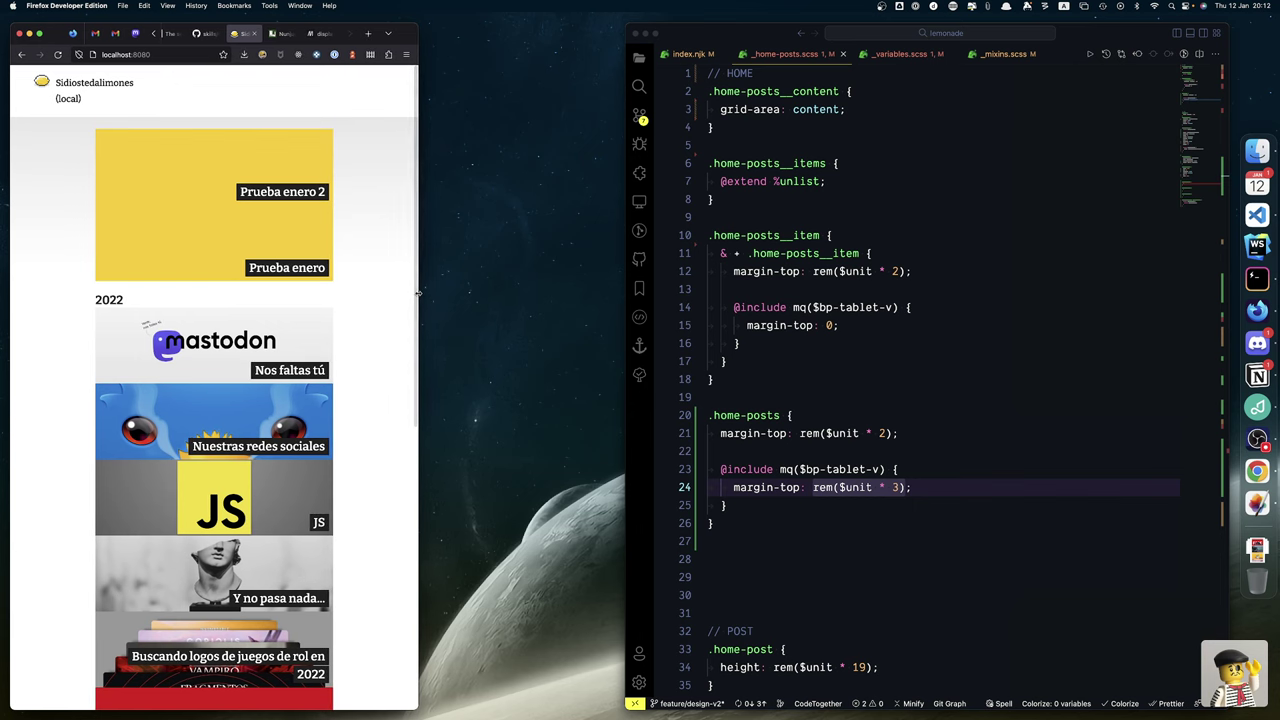
{"action": "left_click_drag", "start_coordinate": [415, 292], "coordinate": [625, 296]}
Change the breakpoint of the .home-posts media query to $bp-desktop, save the stylesheet and return to the Firefox preview
{"action": "left_click", "coordinate": [884, 477]}
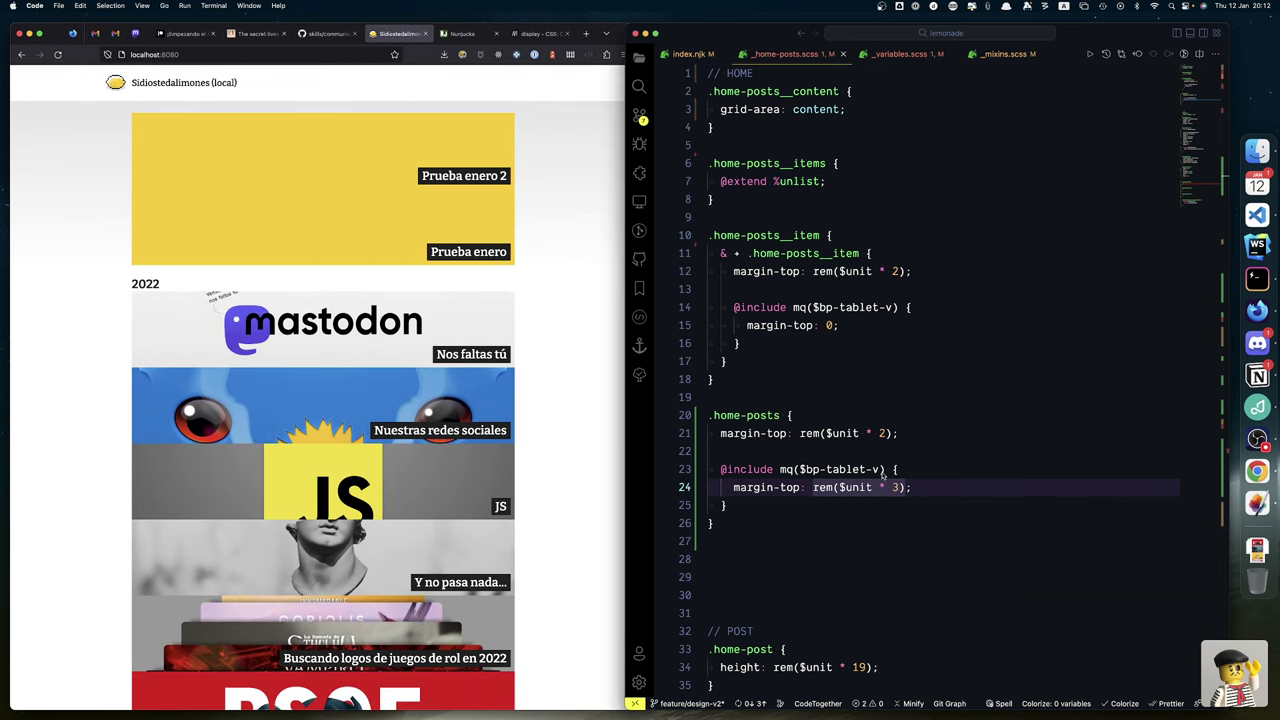
{"action": "left_click", "coordinate": [881, 469]}
{"action": "left_click_drag", "start_coordinate": [881, 469], "coordinate": [826, 469]}
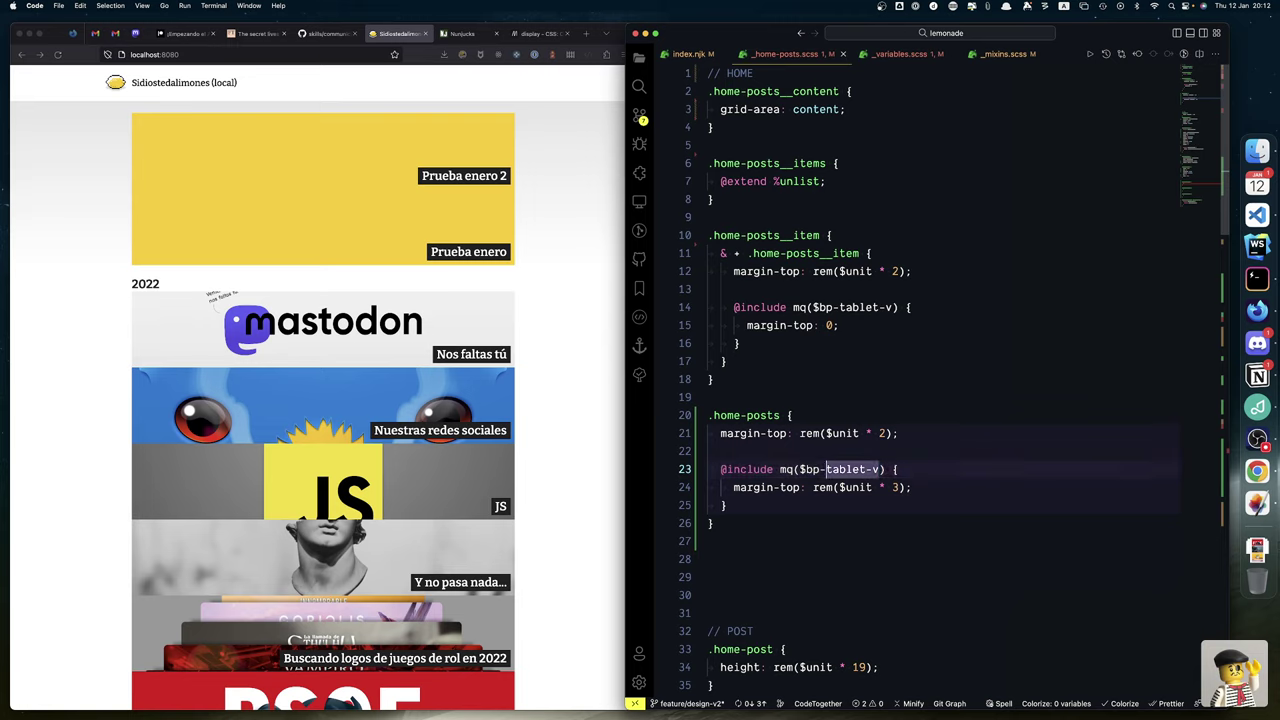
{"action": "type", "text": "desktop"}
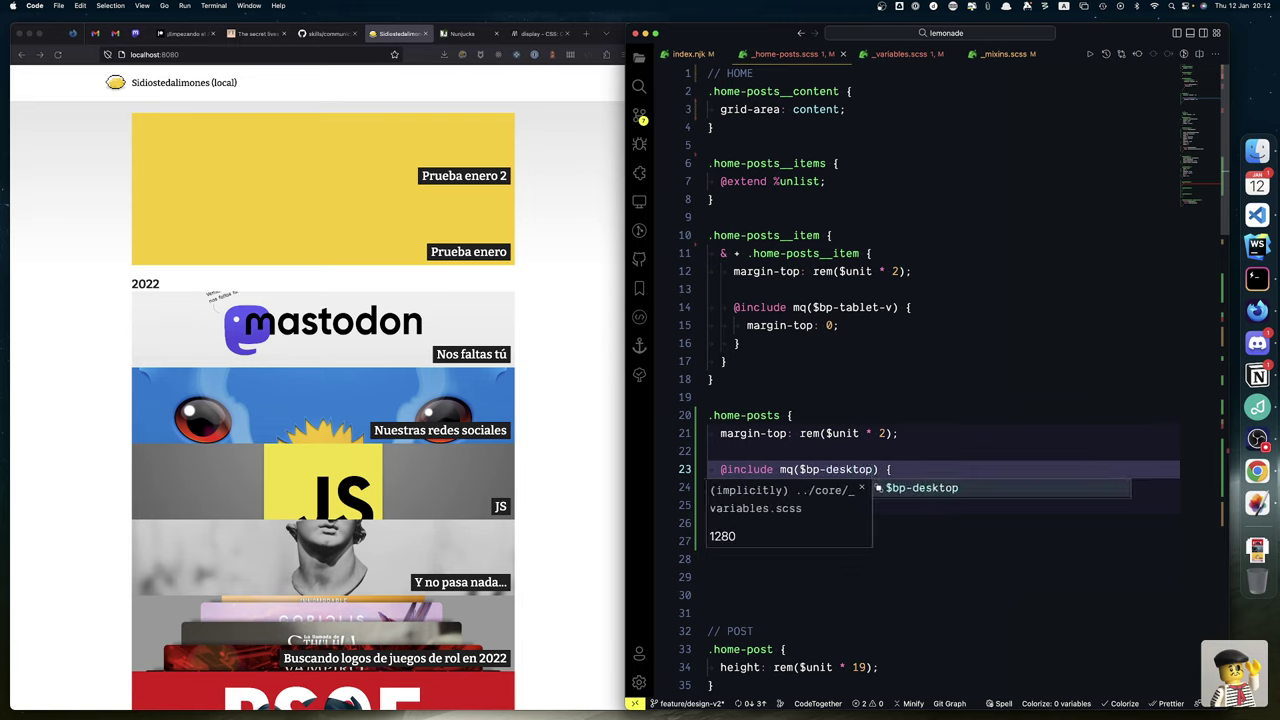
{"action": "scroll", "coordinate": [586, 471], "scroll_direction": "down", "scroll_amount": 1}
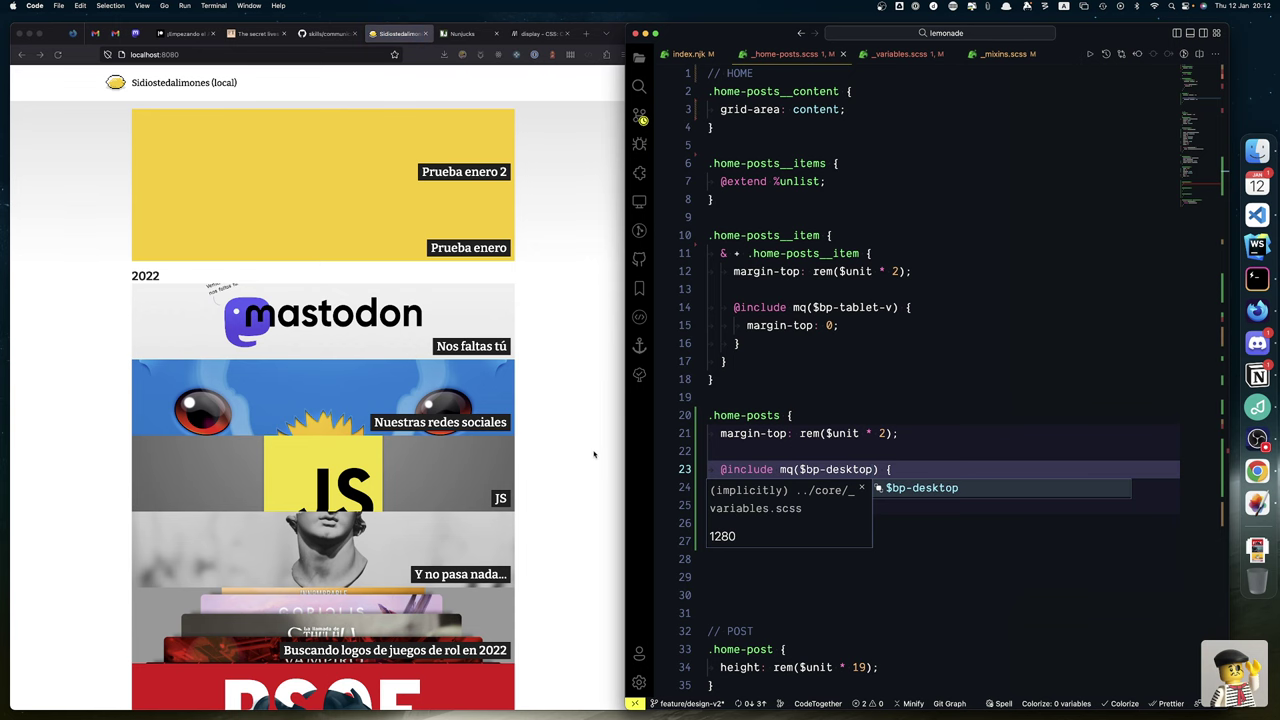
{"action": "left_click", "coordinate": [594, 453]}
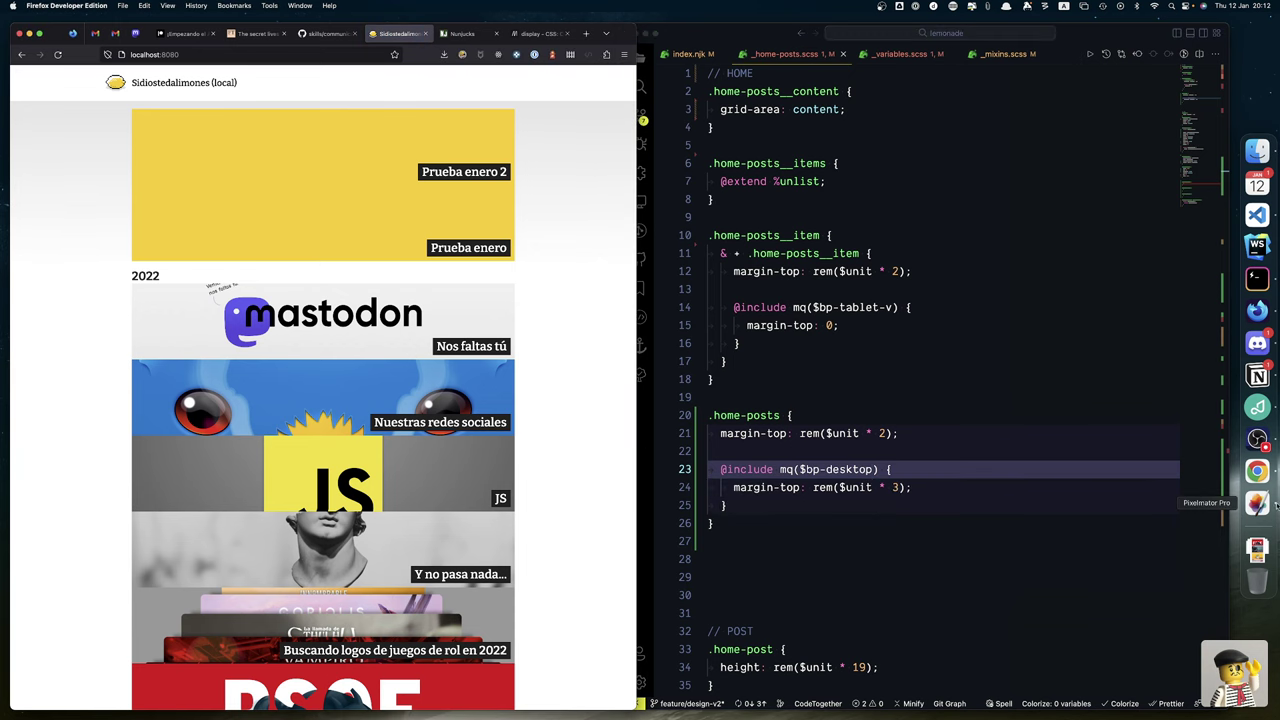
Switch to the Penpot mockups in Chrome and reset the overrides of the main post in home-tablet
{"action": "left_click", "coordinate": [1257, 470]}
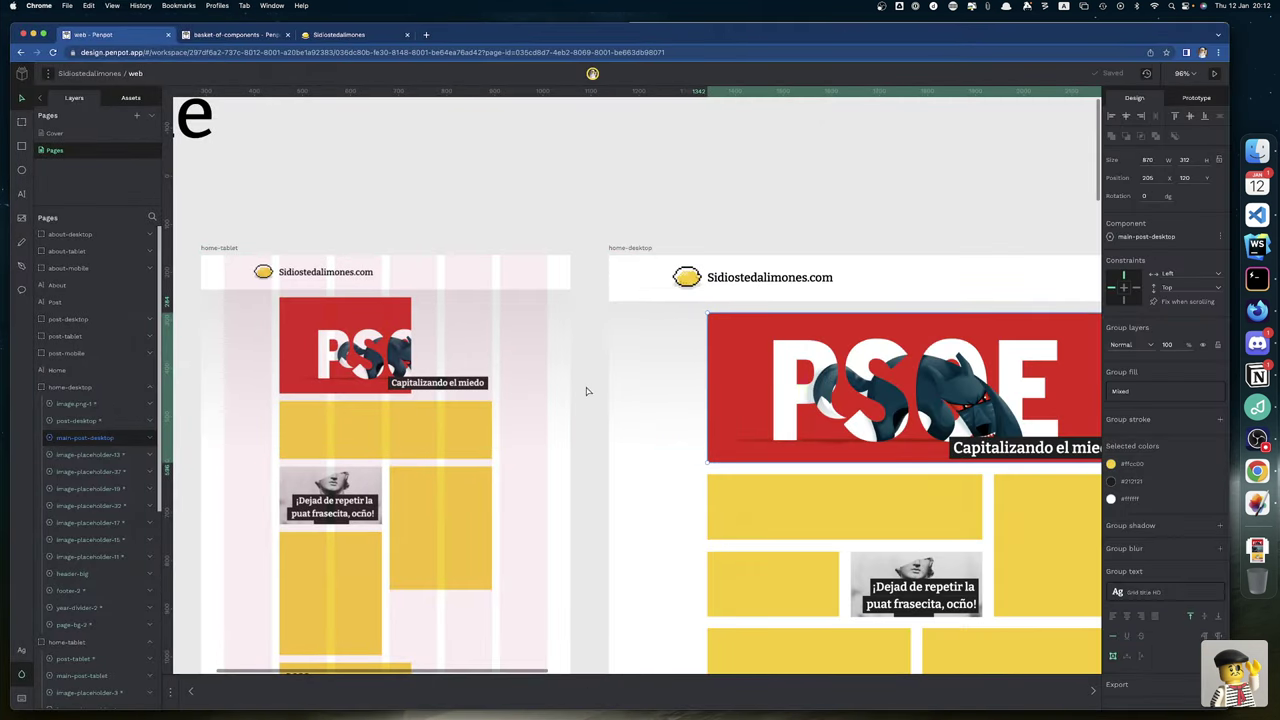
{"action": "scroll", "coordinate": [574, 205], "scroll_direction": "left", "scroll_amount": 10}
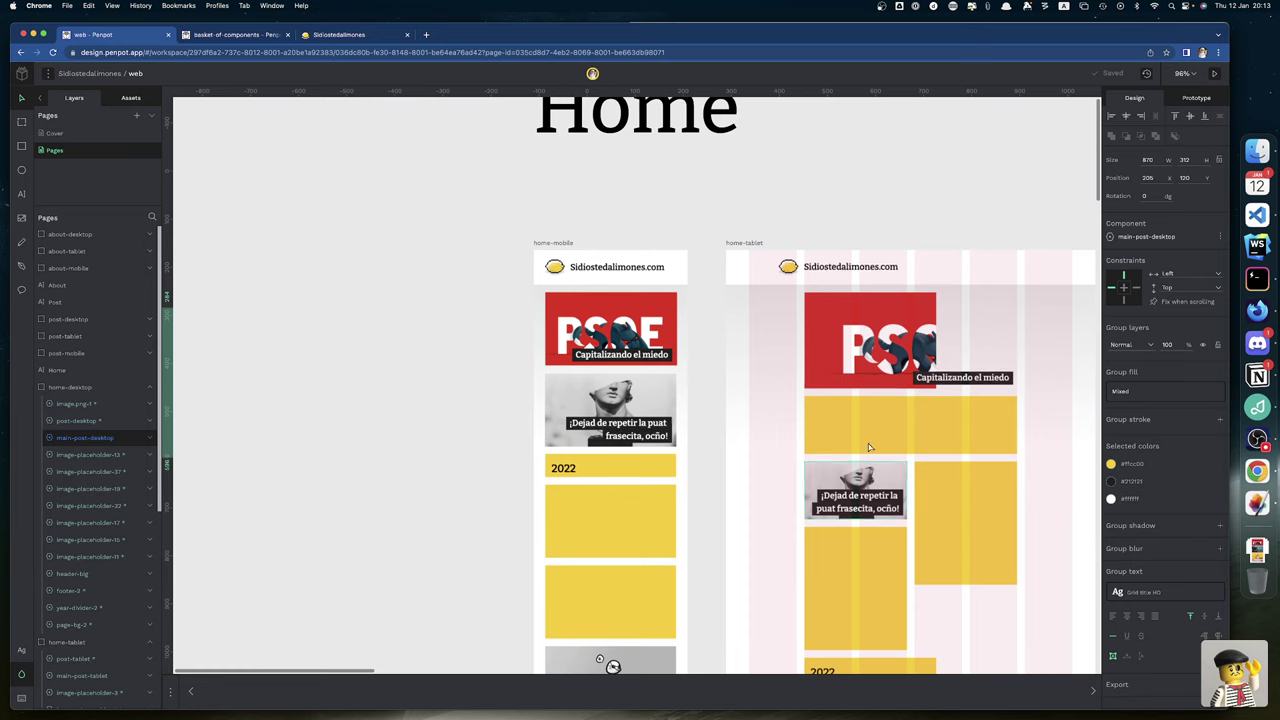
{"action": "right_click", "coordinate": [869, 378]}
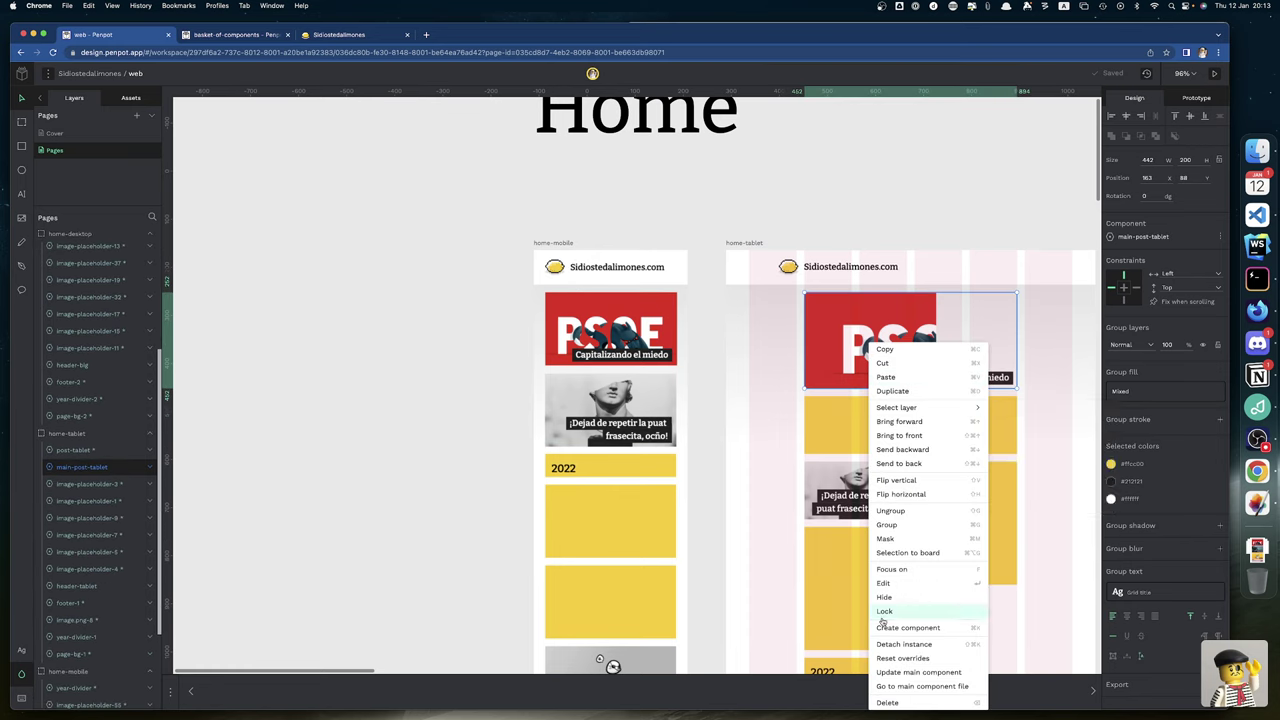
{"action": "left_click", "coordinate": [901, 658]}
Reset the overrides of the 2022 year dividers in home-tablet and home-desktop, and widen the desktop divider to 870
{"action": "scroll", "coordinate": [900, 662], "scroll_direction": "up", "scroll_amount": 5}
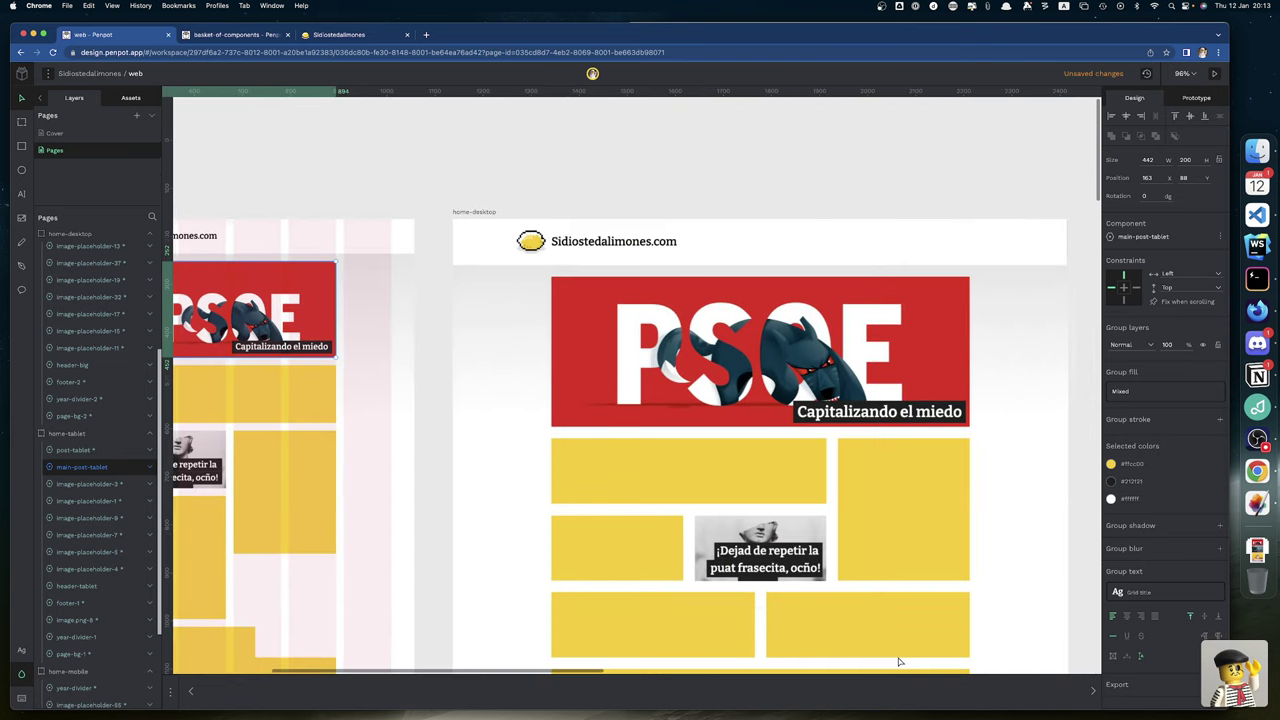
{"action": "scroll", "coordinate": [899, 662], "scroll_direction": "left", "scroll_amount": 2}
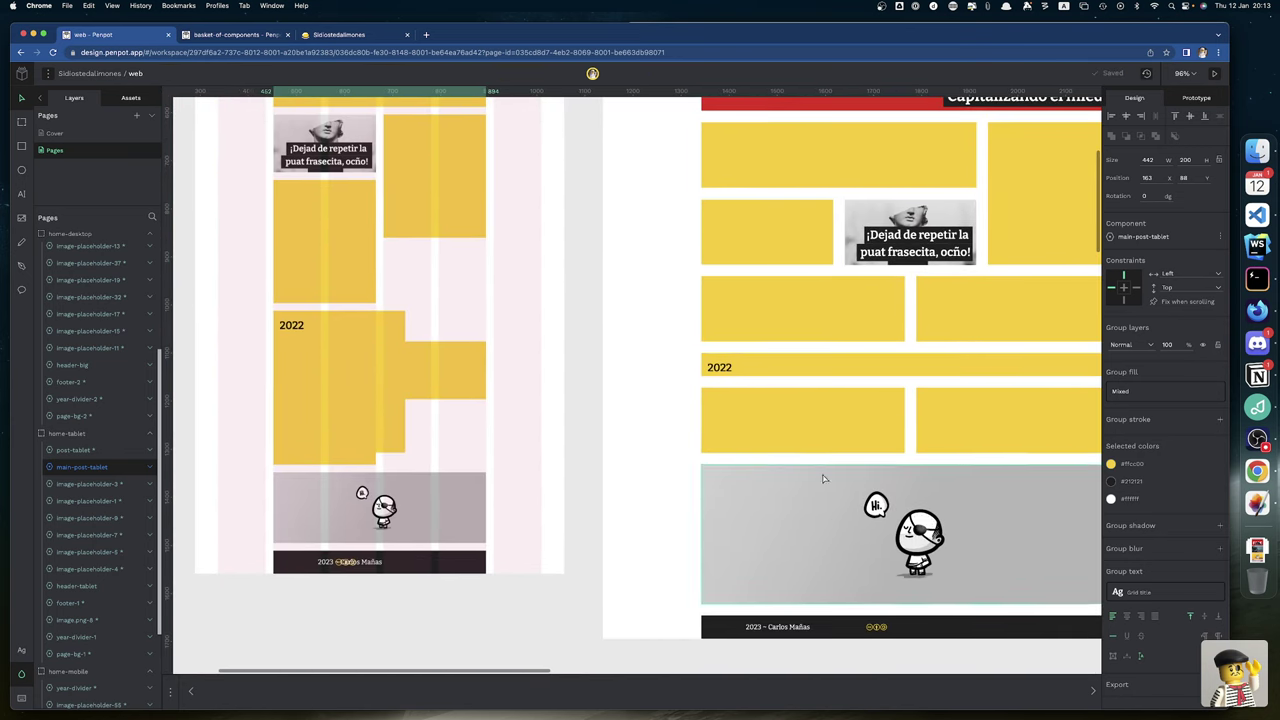
{"action": "right_click", "coordinate": [332, 326]}
{"action": "left_click", "coordinate": [367, 637]}
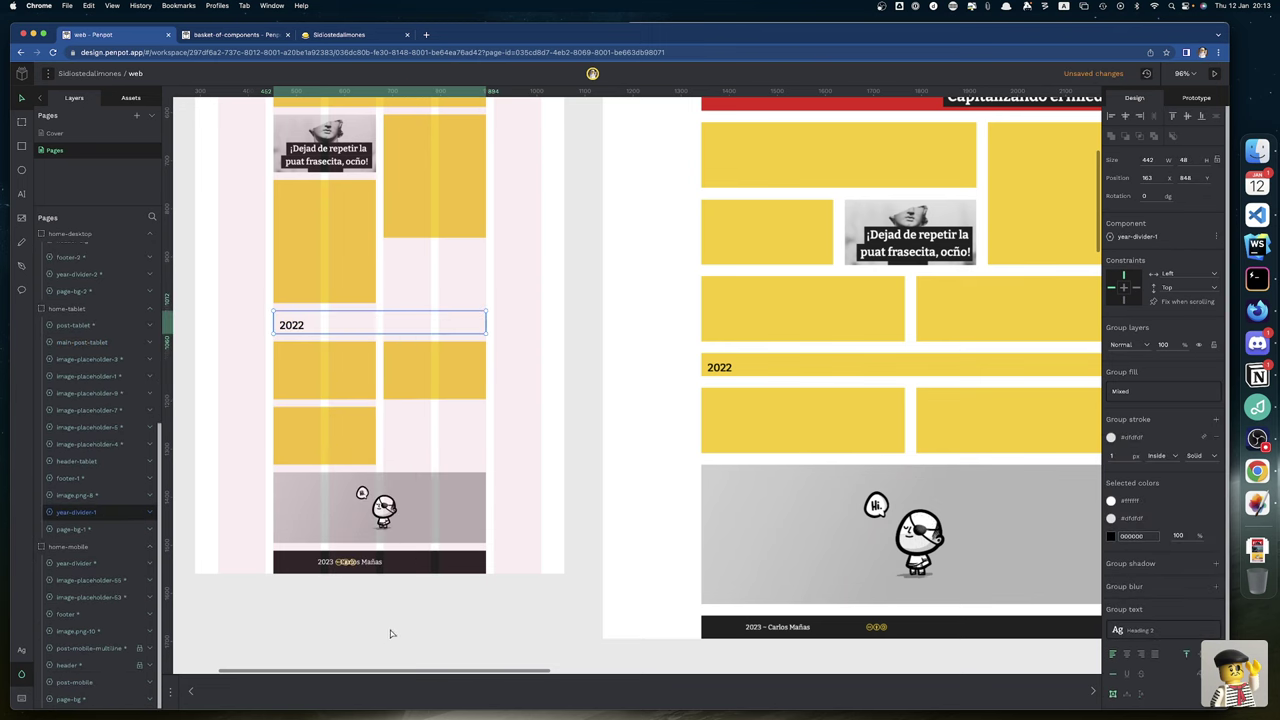
{"action": "right_click", "coordinate": [852, 370]}
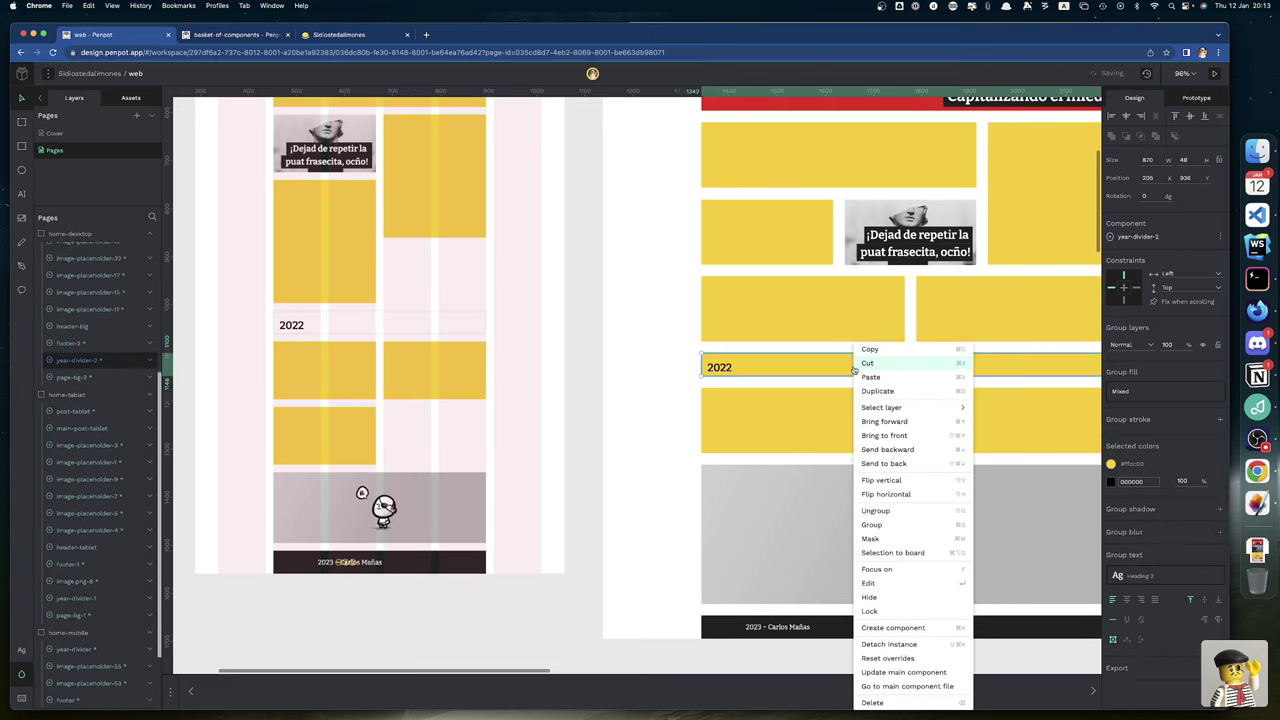
{"action": "left_click", "coordinate": [884, 660]}
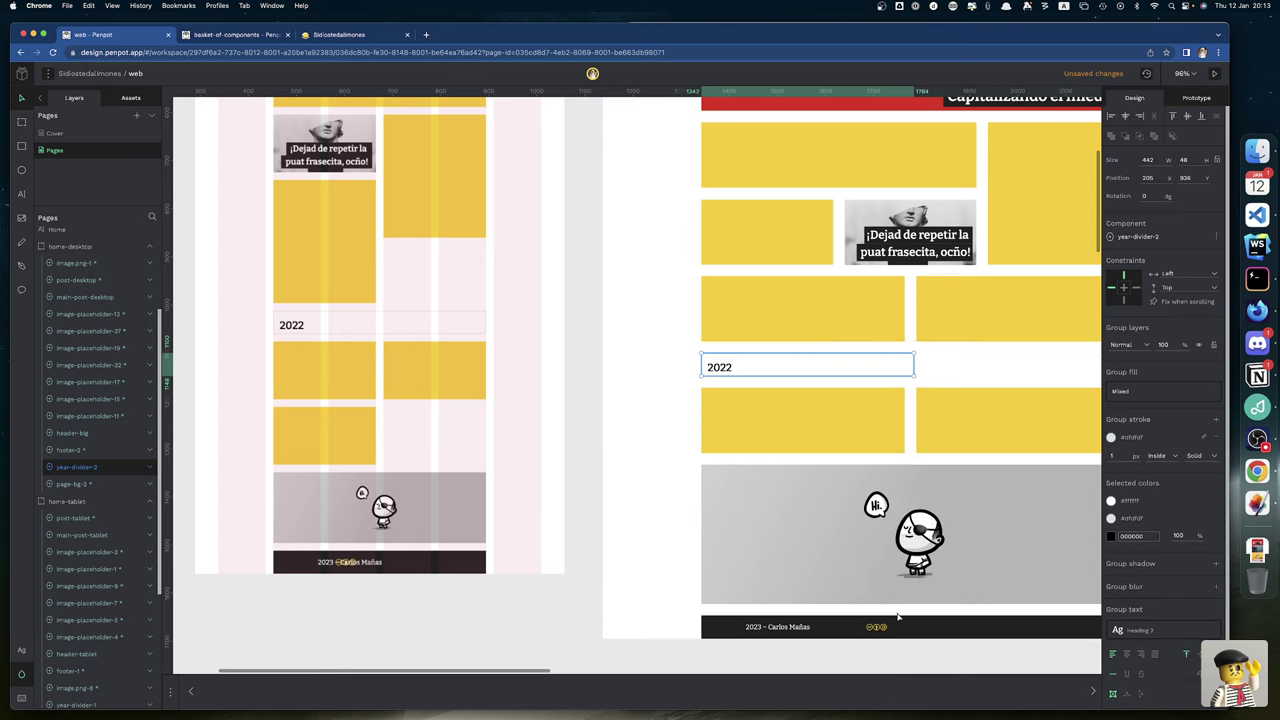
{"action": "scroll", "coordinate": [898, 617], "scroll_direction": "right", "scroll_amount": 5}
{"action": "scroll", "coordinate": [898, 617], "scroll_direction": "right", "scroll_amount": 1}
{"action": "left_click_drag", "start_coordinate": [565, 380], "coordinate": [779, 386]}
Reset the overrides of the 2022 year divider in home-mobile and narrow it to 272 to match the column
{"action": "scroll", "coordinate": [449, 346], "scroll_direction": "left", "scroll_amount": 15}
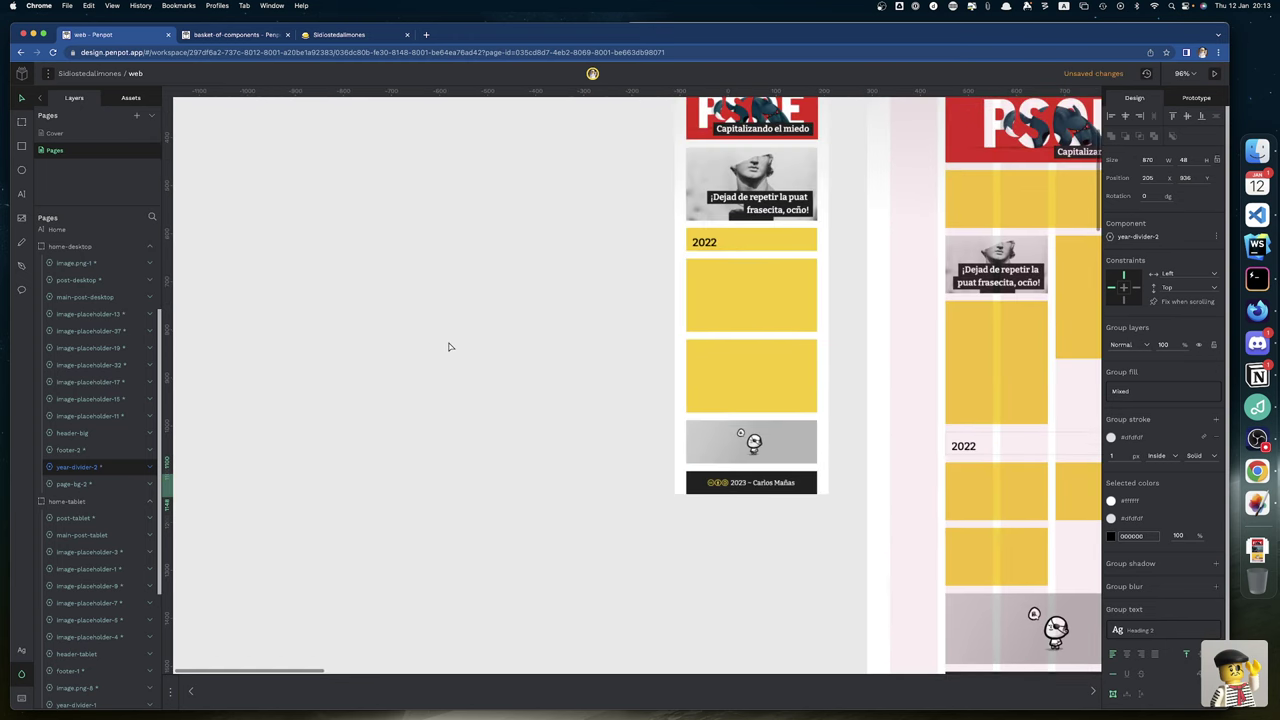
{"action": "left_click", "coordinate": [566, 316]}
{"action": "right_click", "coordinate": [566, 316]}
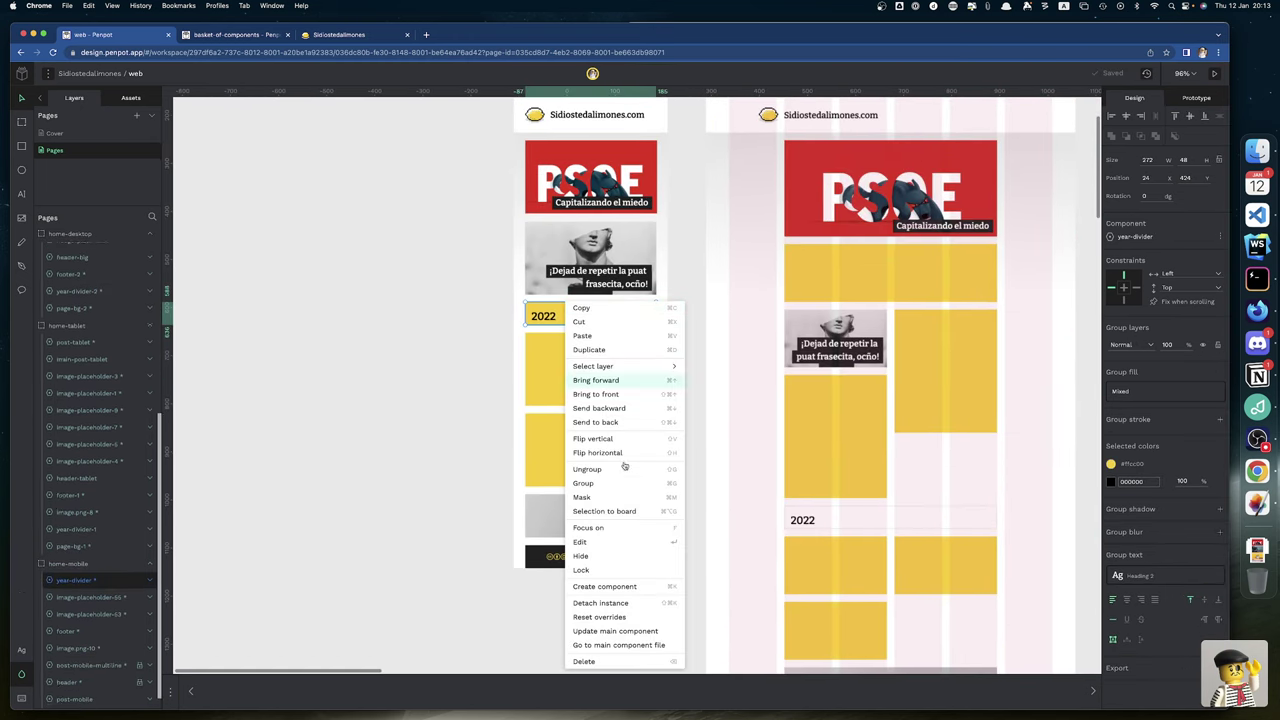
{"action": "left_click", "coordinate": [600, 617]}
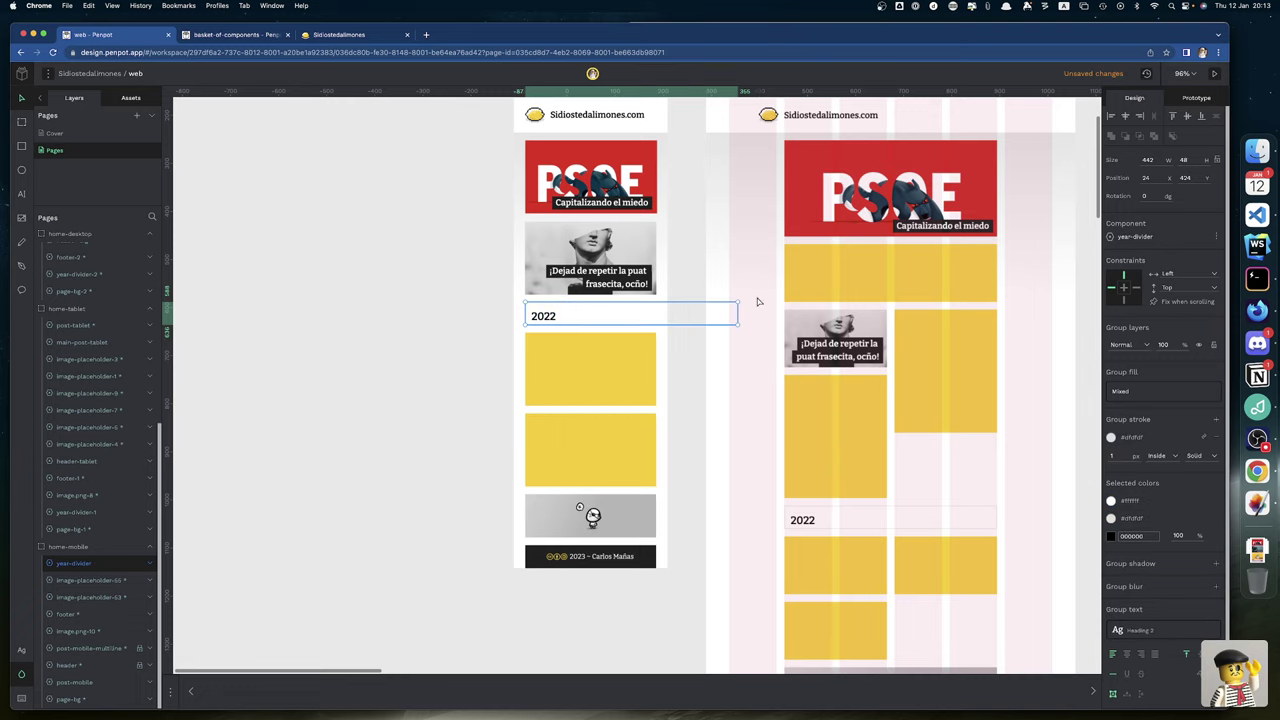
{"action": "left_click_drag", "start_coordinate": [737, 314], "coordinate": [653, 320]}
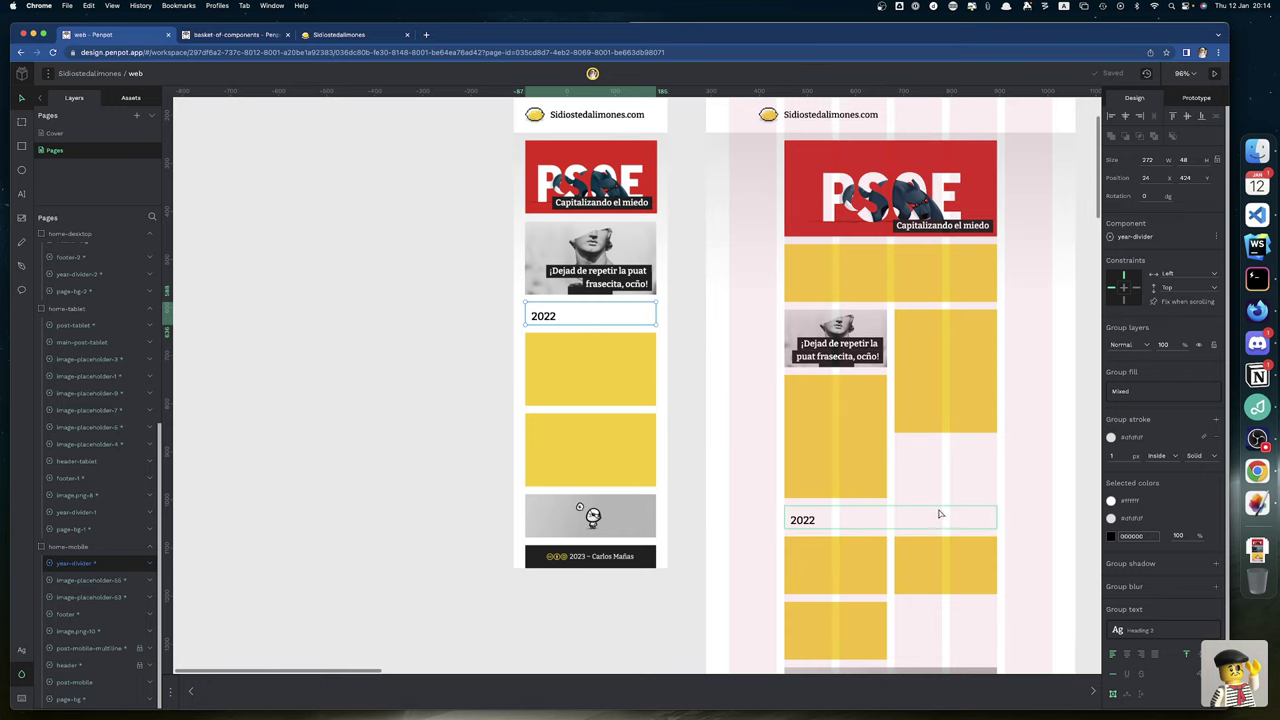
Reset the overrides of the footer in home-desktop and widen it to 870 to match the content above
{"action": "scroll", "coordinate": [956, 511], "scroll_direction": "right", "scroll_amount": 1}
{"action": "scroll", "coordinate": [956, 511], "scroll_direction": "up", "scroll_amount": 5}
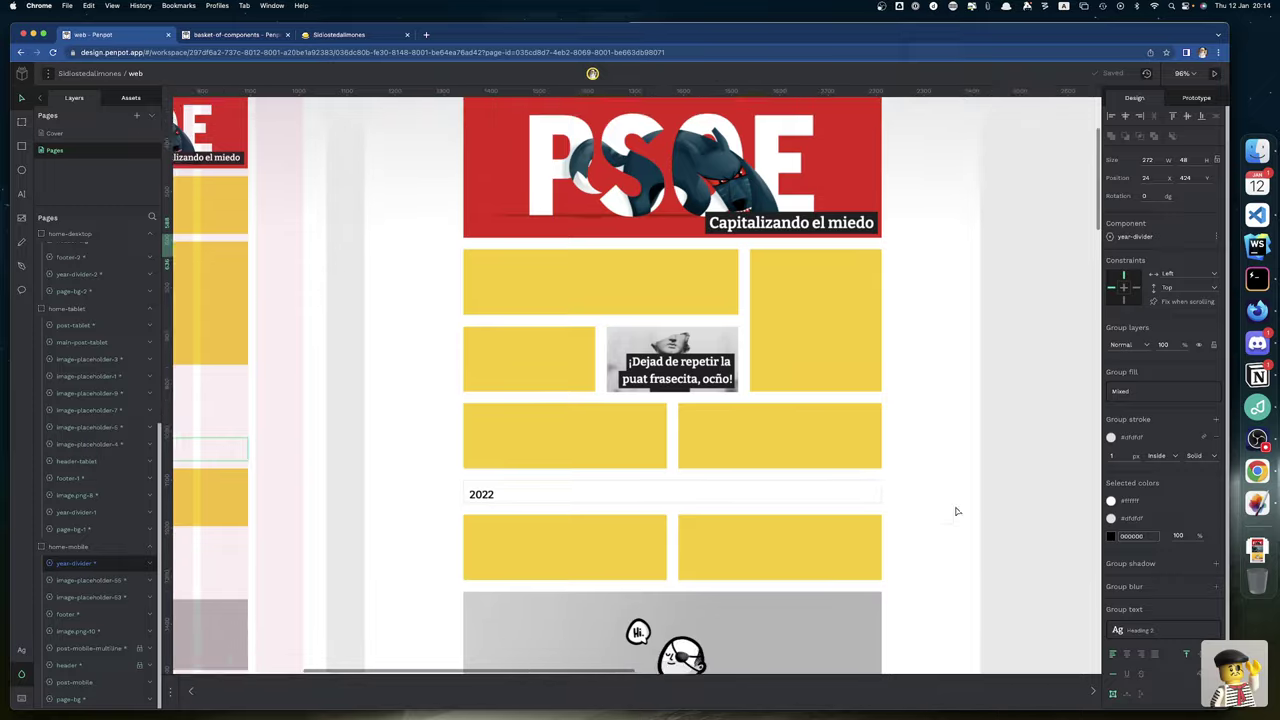
{"action": "scroll", "coordinate": [956, 511], "scroll_direction": "down", "scroll_amount": 5}
{"action": "scroll", "coordinate": [956, 511], "scroll_direction": "left", "scroll_amount": 3}
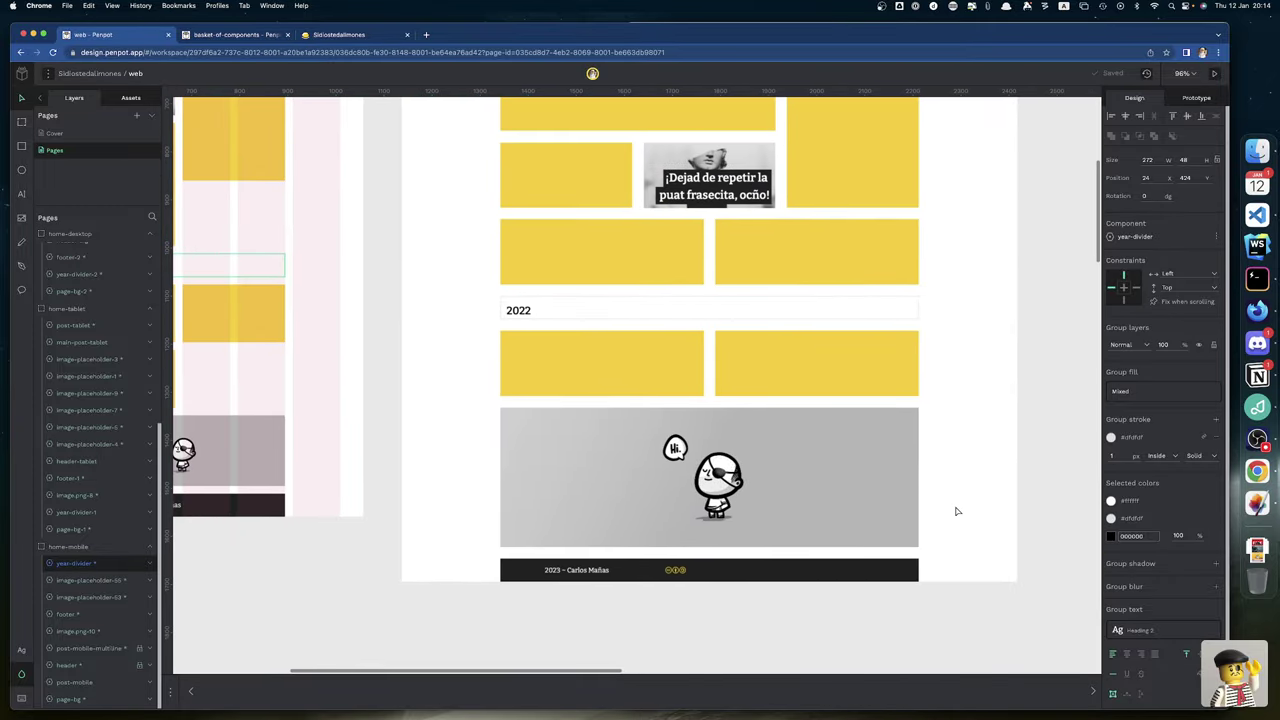
{"action": "scroll", "coordinate": [956, 511], "scroll_direction": "down", "scroll_amount": 1}
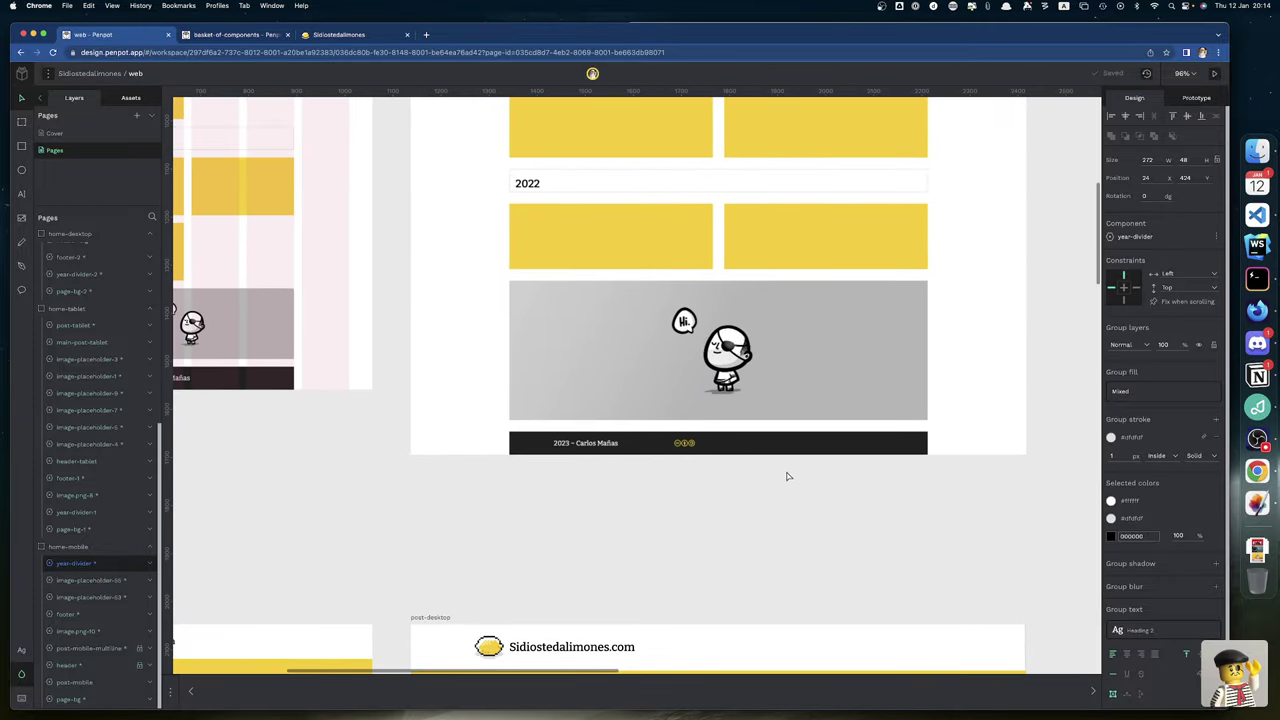
{"action": "right_click", "coordinate": [751, 443]}
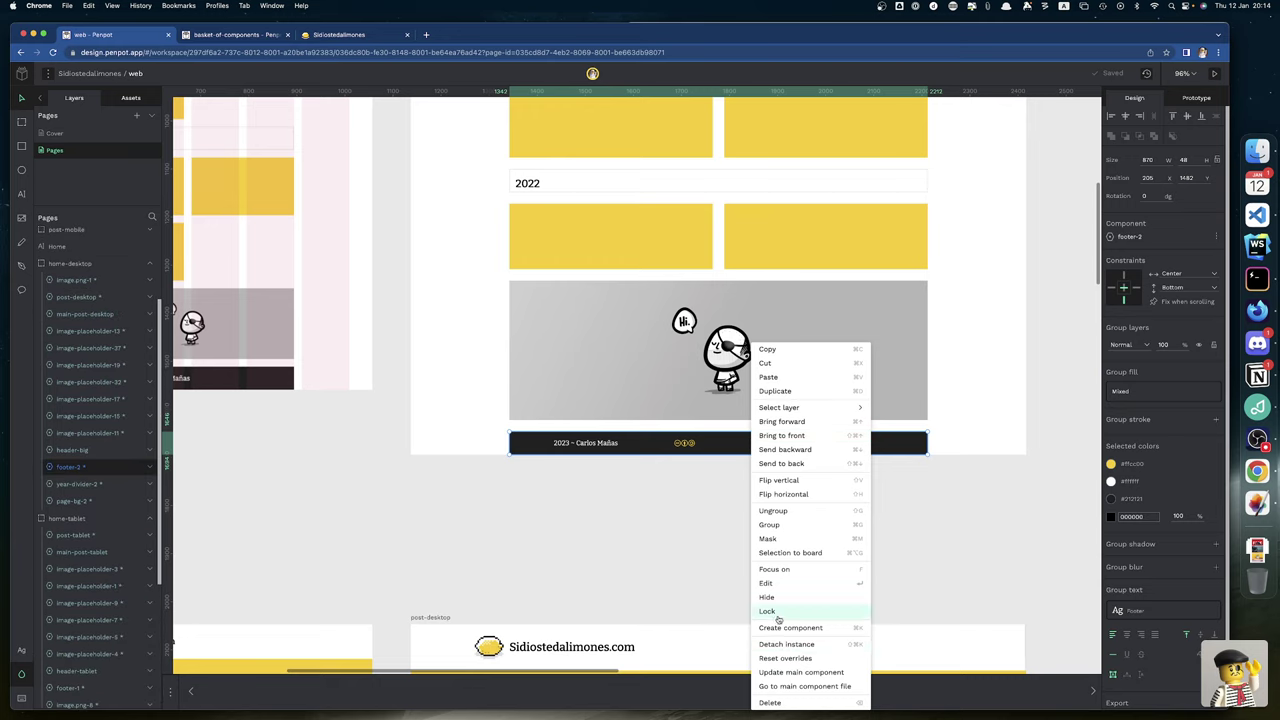
{"action": "left_click", "coordinate": [785, 659]}
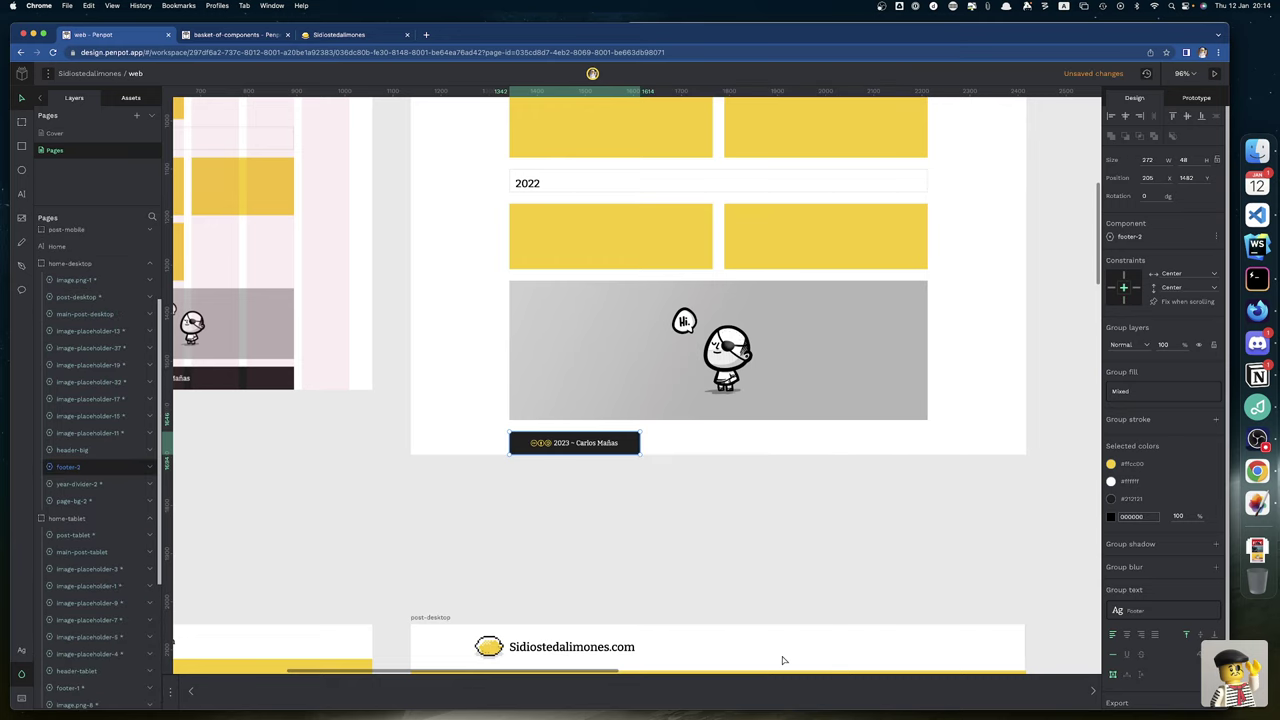
{"action": "left_click_drag", "start_coordinate": [640, 437], "coordinate": [927, 440]}
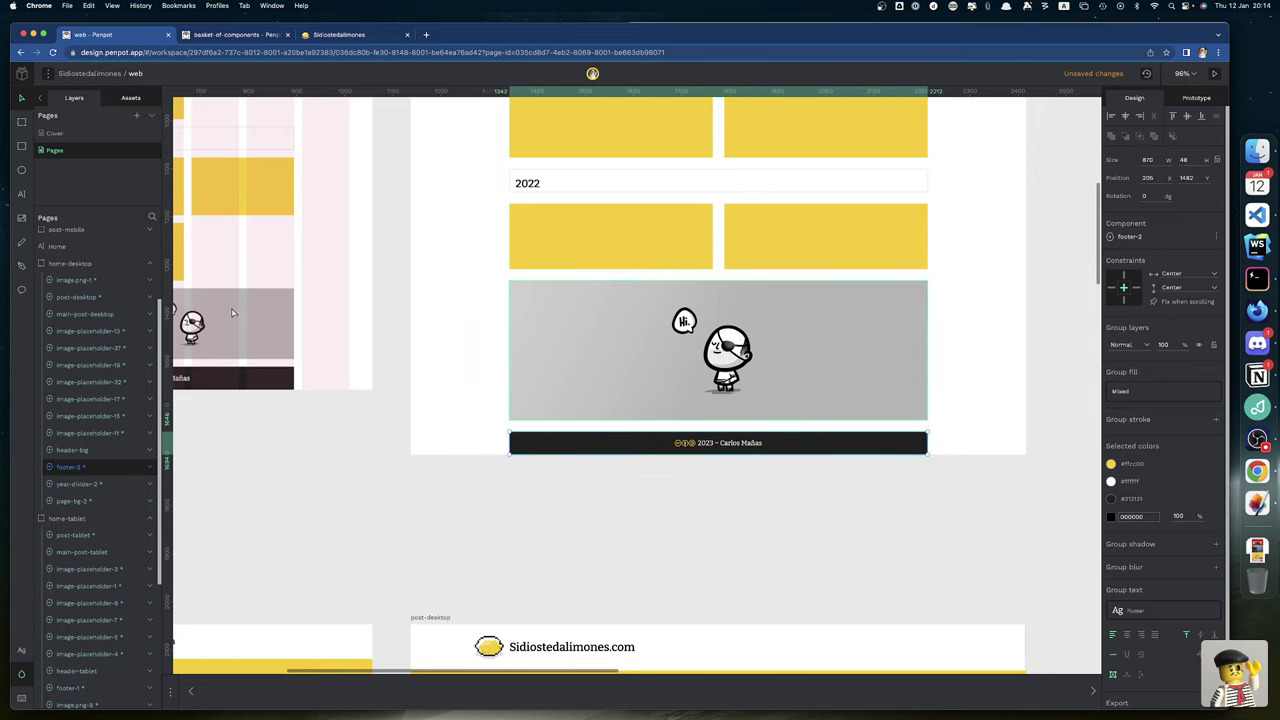
Reset the overrides of the footer in home-tablet and widen it to 442 to match the content column
{"action": "scroll", "coordinate": [209, 309], "scroll_direction": "left", "scroll_amount": 10}
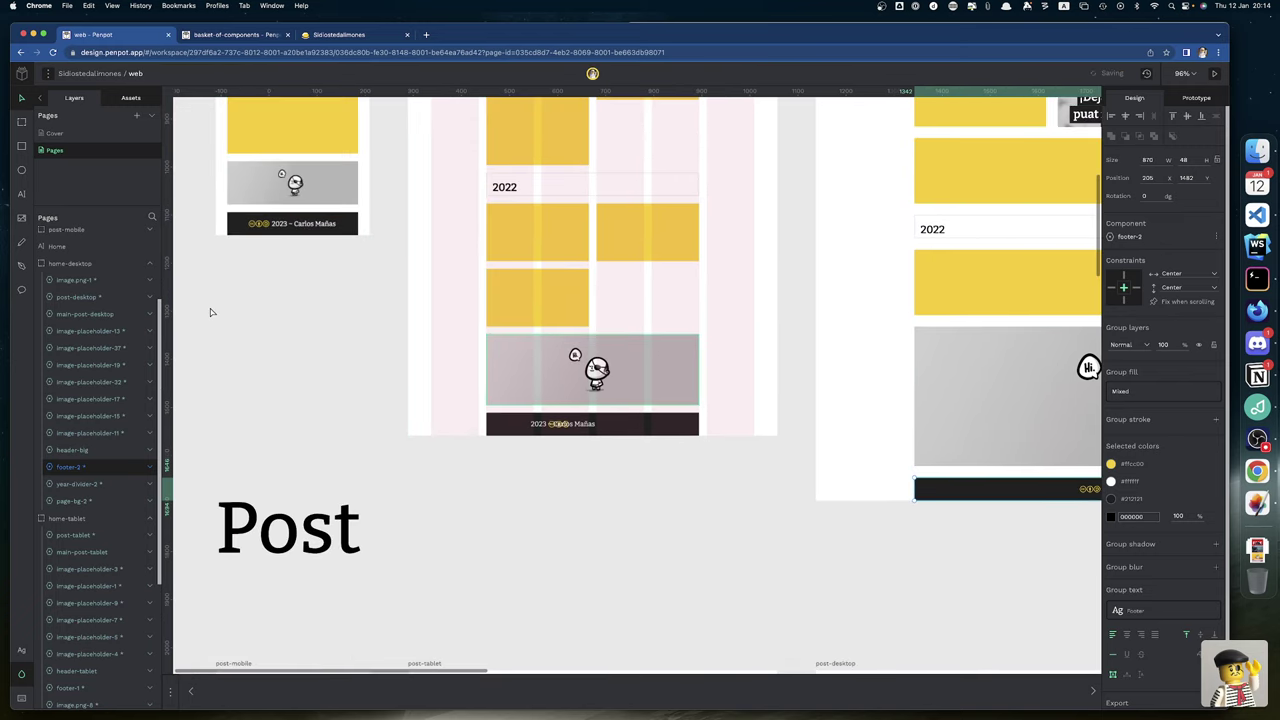
{"action": "right_click", "coordinate": [608, 428]}
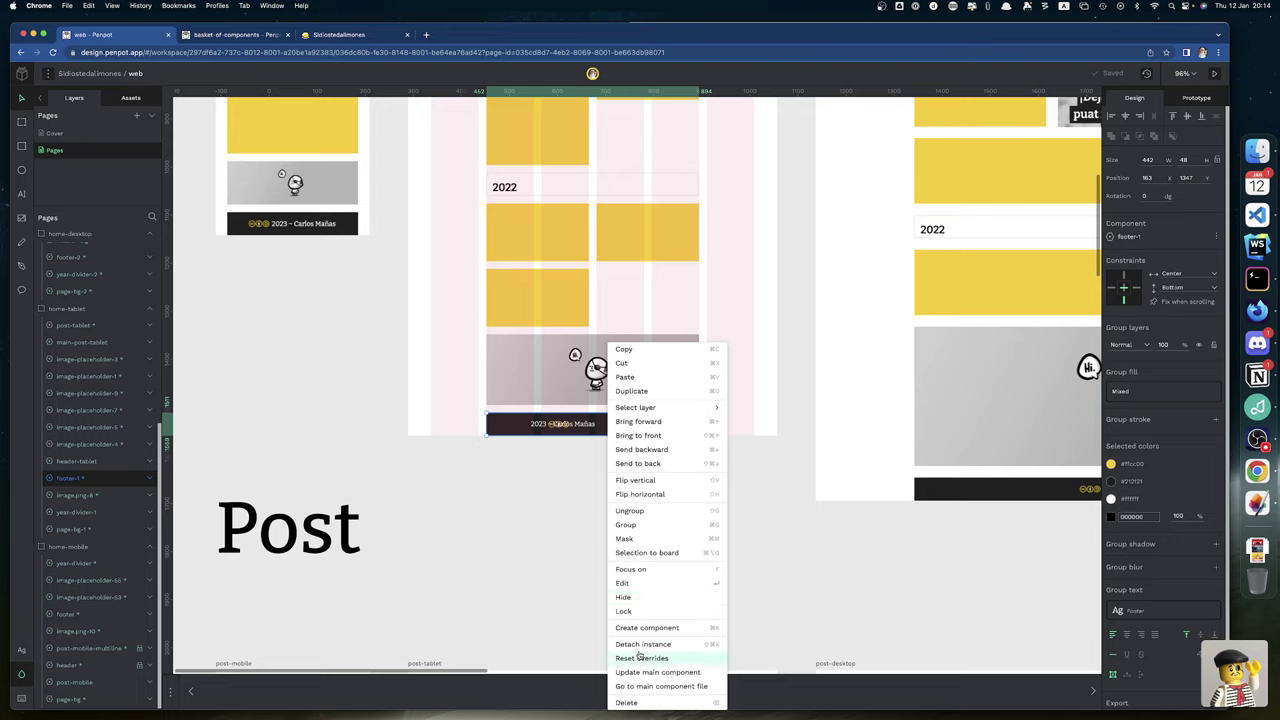
{"action": "left_click", "coordinate": [640, 658]}
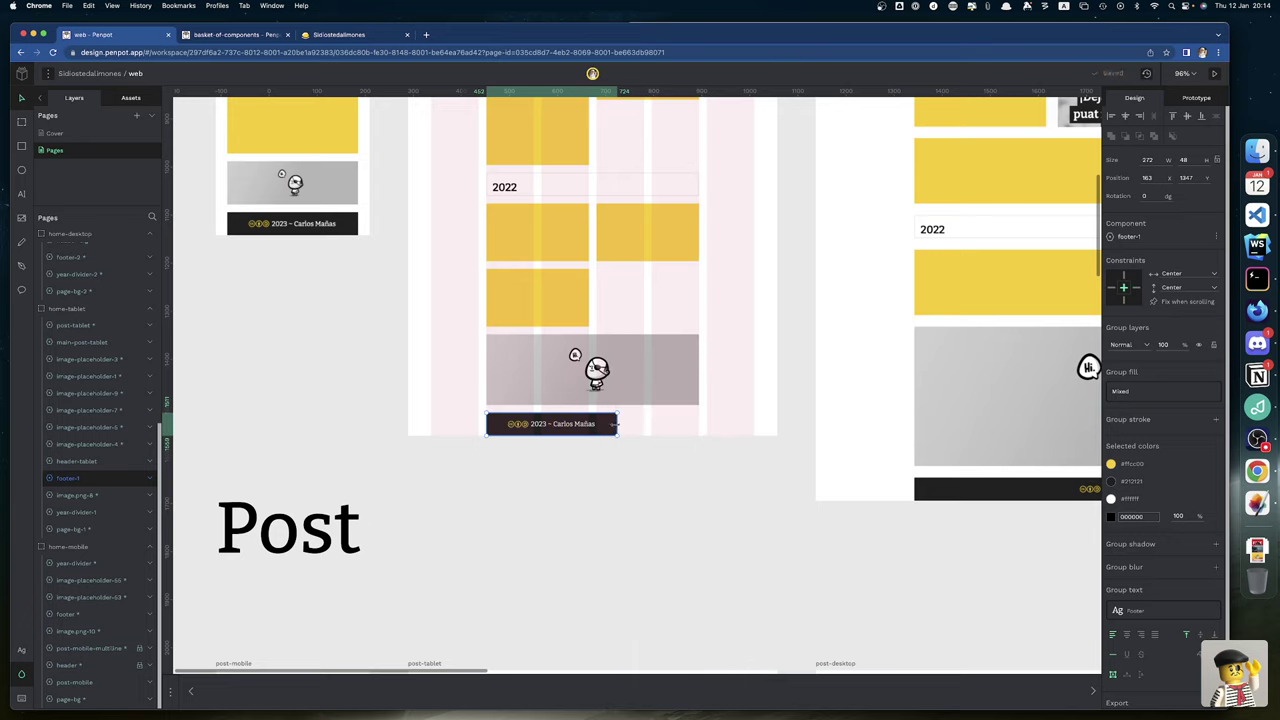
{"action": "left_click_drag", "start_coordinate": [618, 432], "coordinate": [699, 429]}
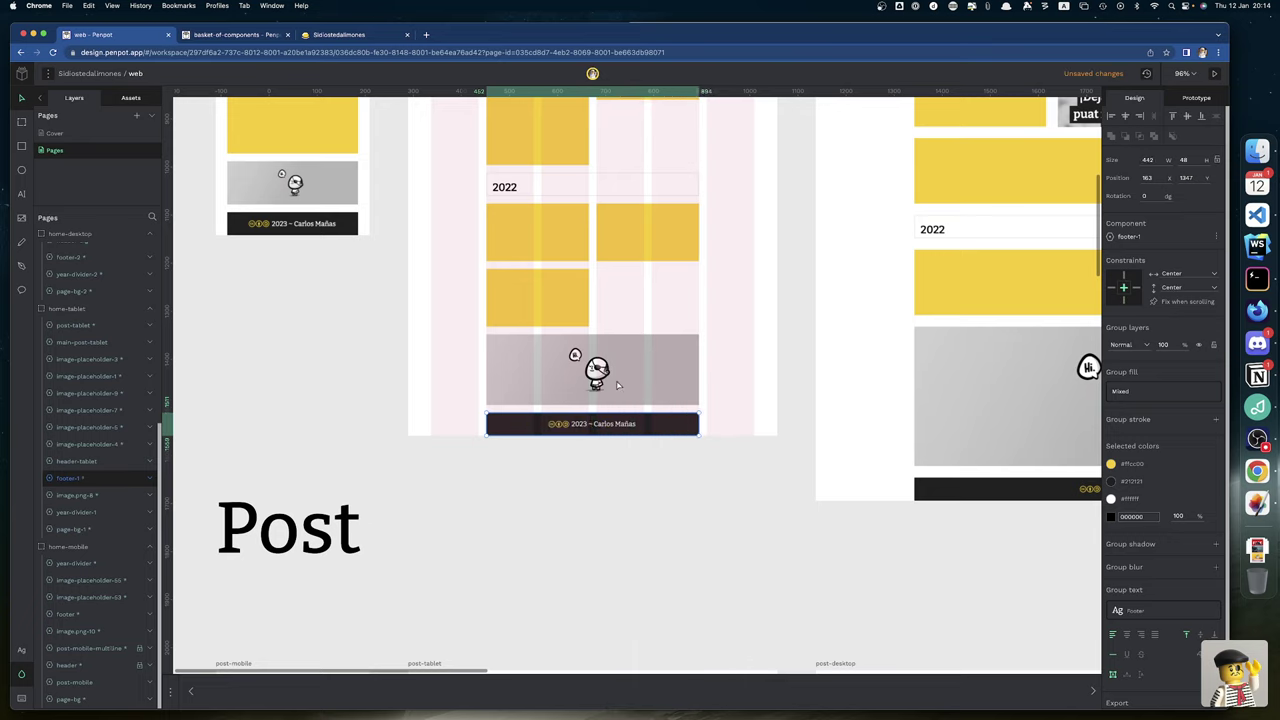
Reset the overrides of the George Carlin quote blocks in the post-mobile and post-tablet mockups
{"action": "scroll", "coordinate": [361, 476], "scroll_direction": "down", "scroll_amount": 2}
{"action": "scroll", "coordinate": [361, 476], "scroll_direction": "down", "scroll_amount": 15}
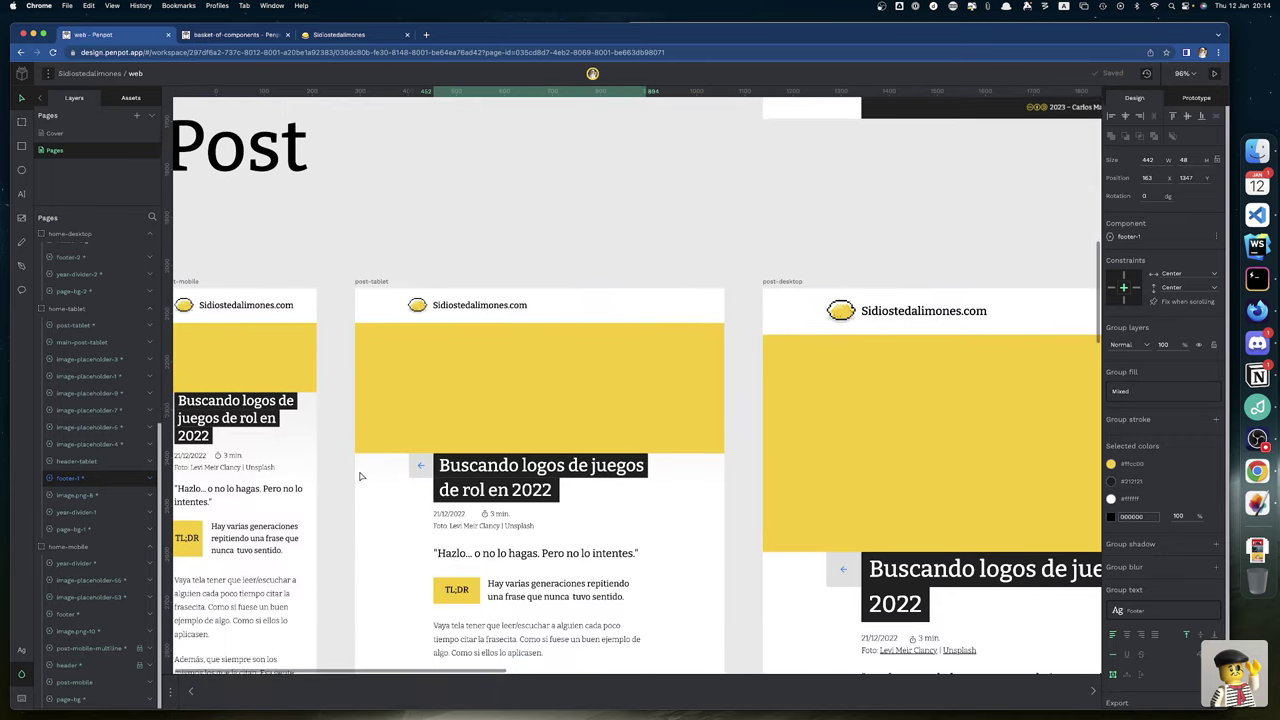
{"action": "scroll", "coordinate": [361, 476], "scroll_direction": "left", "scroll_amount": 3}
{"action": "scroll", "coordinate": [361, 476], "scroll_direction": "down", "scroll_amount": 10}
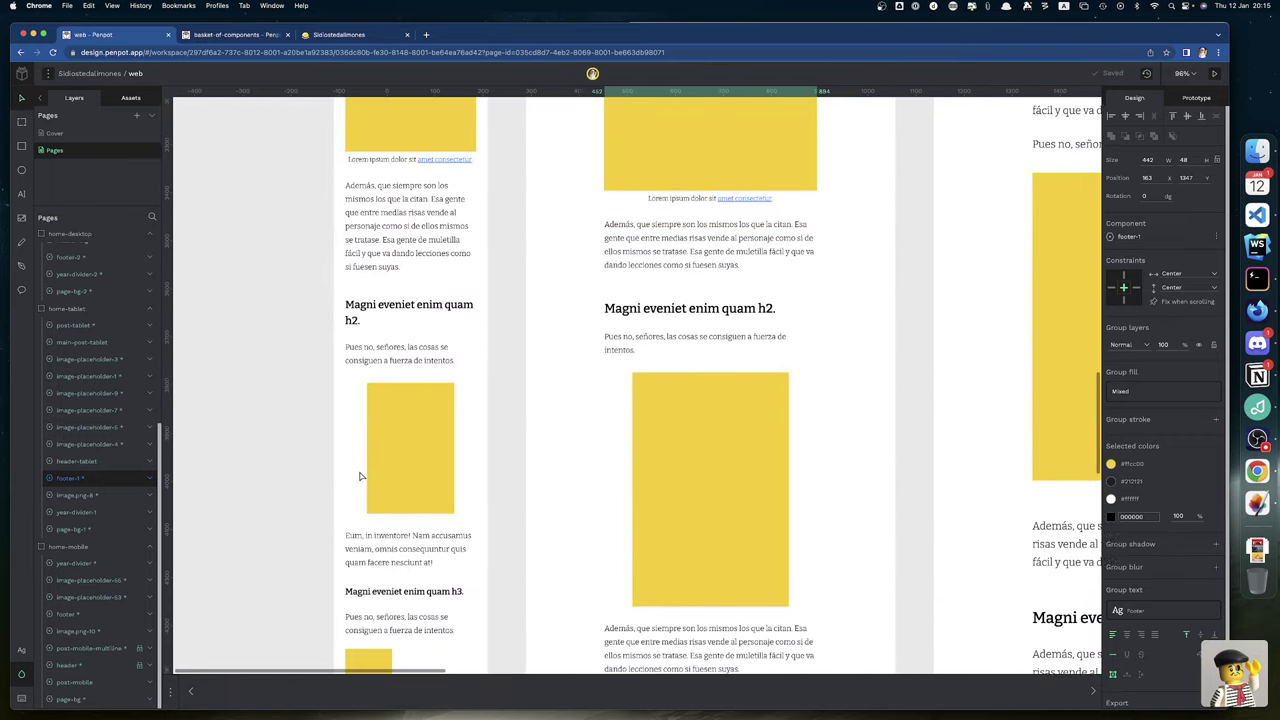
{"action": "scroll", "coordinate": [361, 476], "scroll_direction": "right", "scroll_amount": 1}
{"action": "scroll", "coordinate": [361, 476], "scroll_direction": "down", "scroll_amount": 6}
{"action": "scroll", "coordinate": [361, 476], "scroll_direction": "right", "scroll_amount": 1}
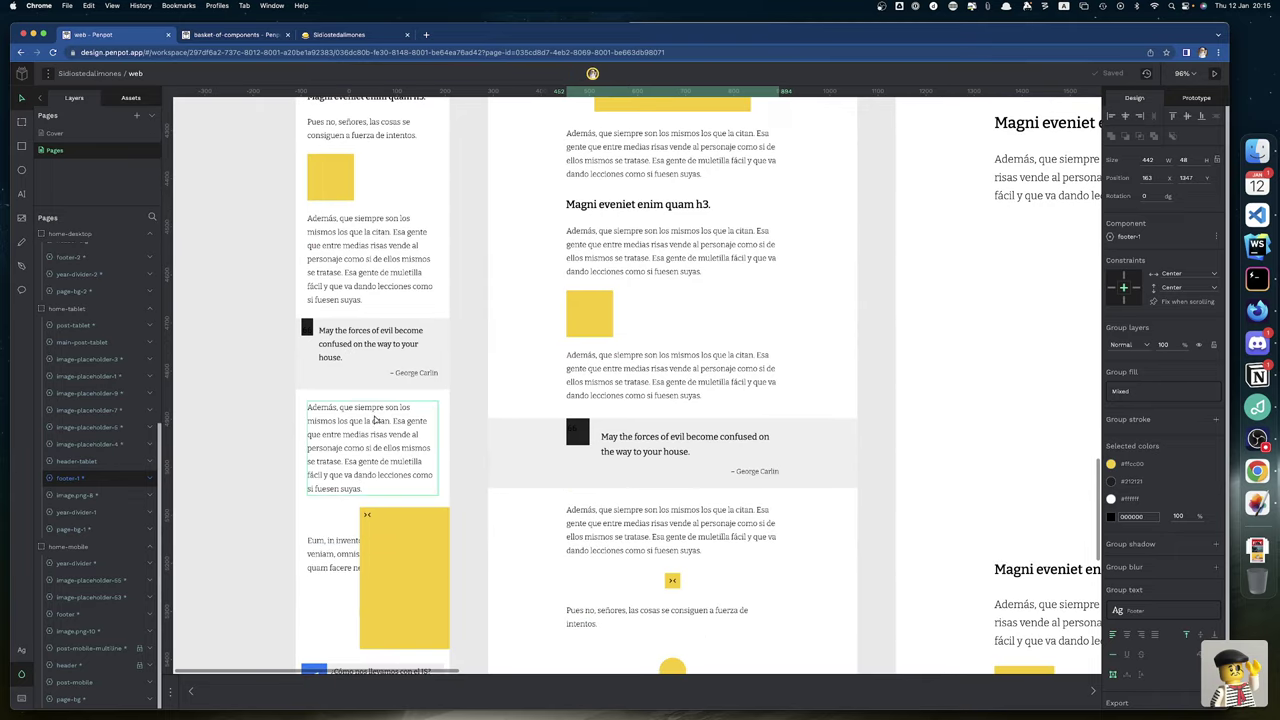
{"action": "right_click", "coordinate": [358, 366]}
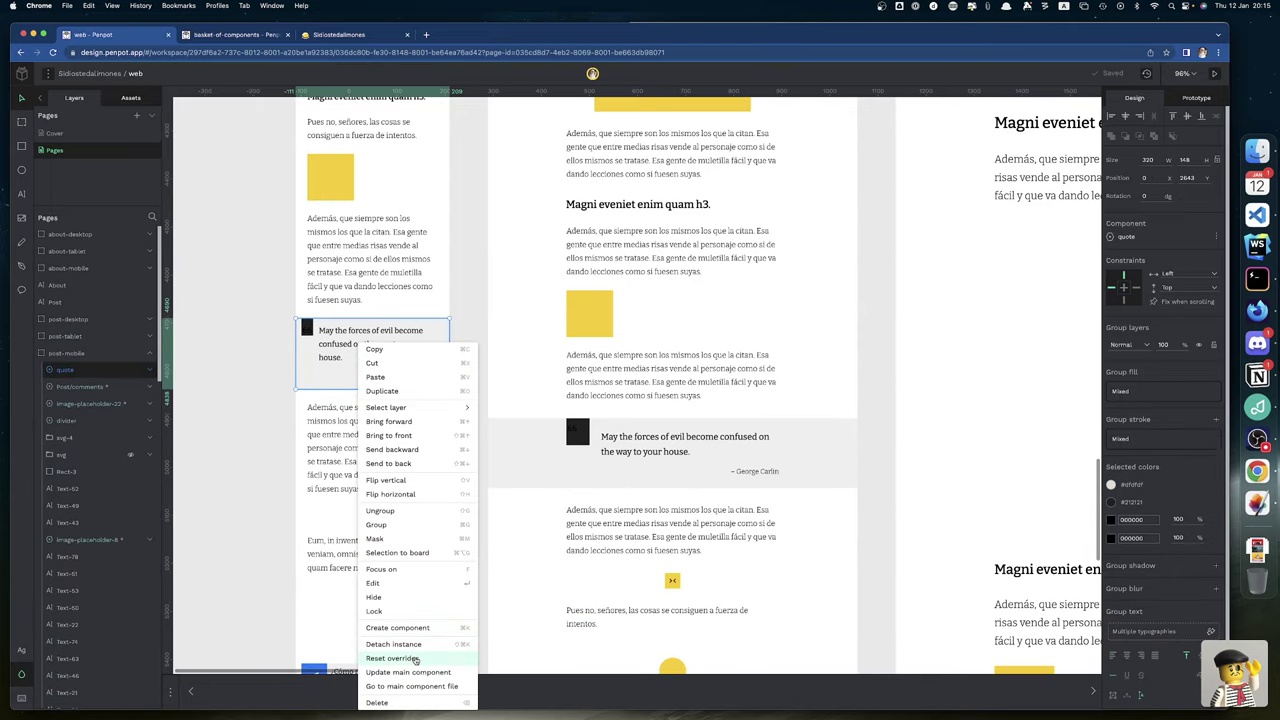
{"action": "left_click", "coordinate": [392, 658]}
{"action": "right_click", "coordinate": [580, 469]}
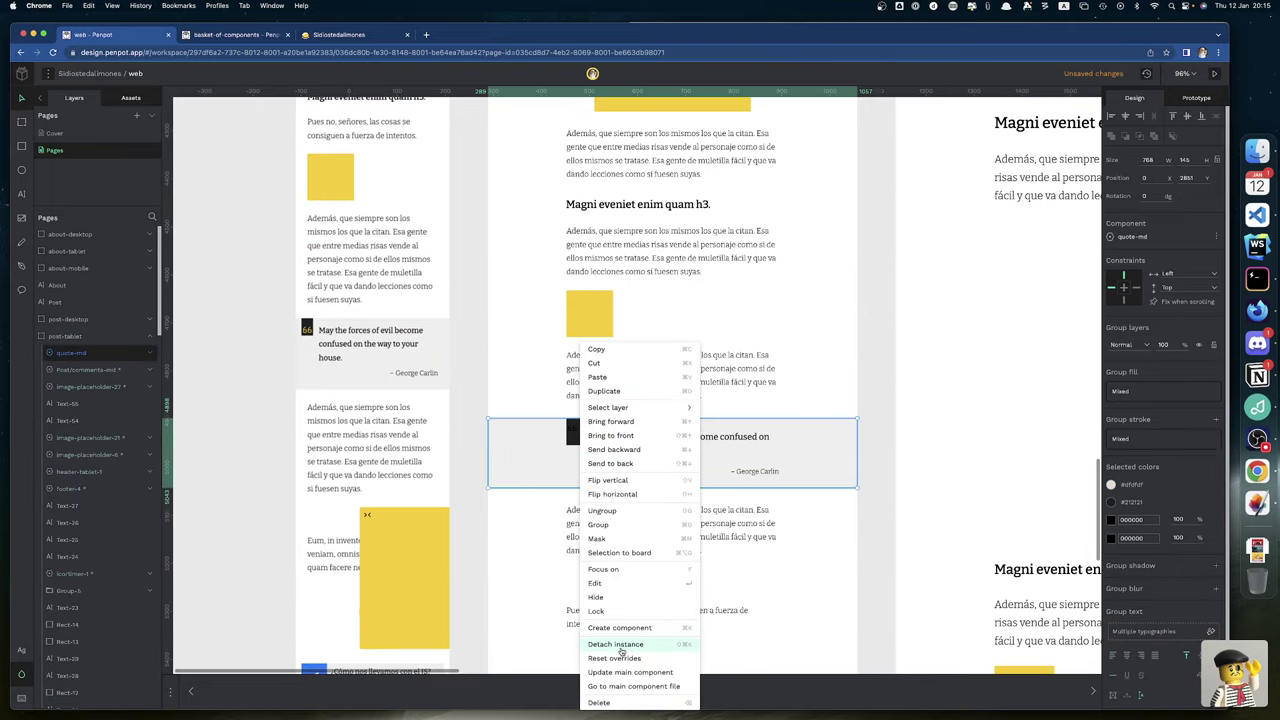
{"action": "left_click", "coordinate": [622, 658]}
{"action": "scroll", "coordinate": [820, 550], "scroll_direction": "right", "scroll_amount": 10}
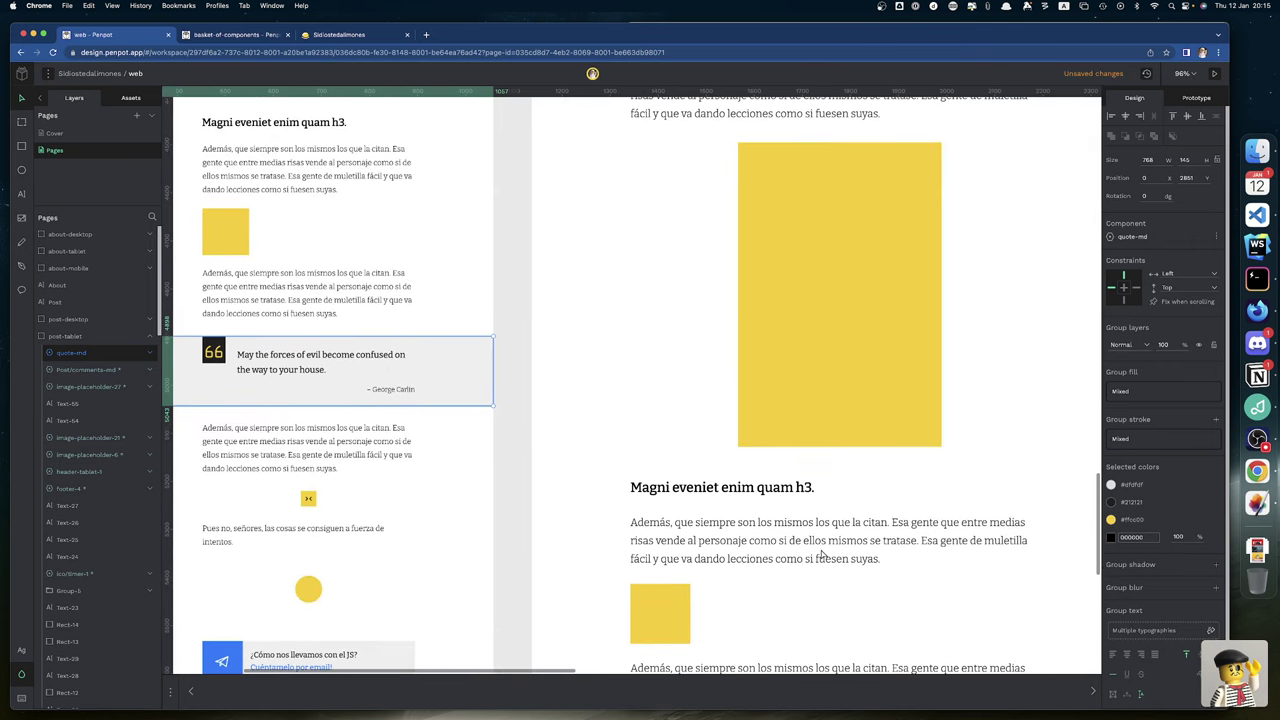
Reset the overrides of the George Carlin quote block and the small yellow divider in the post-desktop mockup
{"action": "scroll", "coordinate": [820, 550], "scroll_direction": "down", "scroll_amount": 3}
{"action": "scroll", "coordinate": [813, 541], "scroll_direction": "down", "scroll_amount": 1}
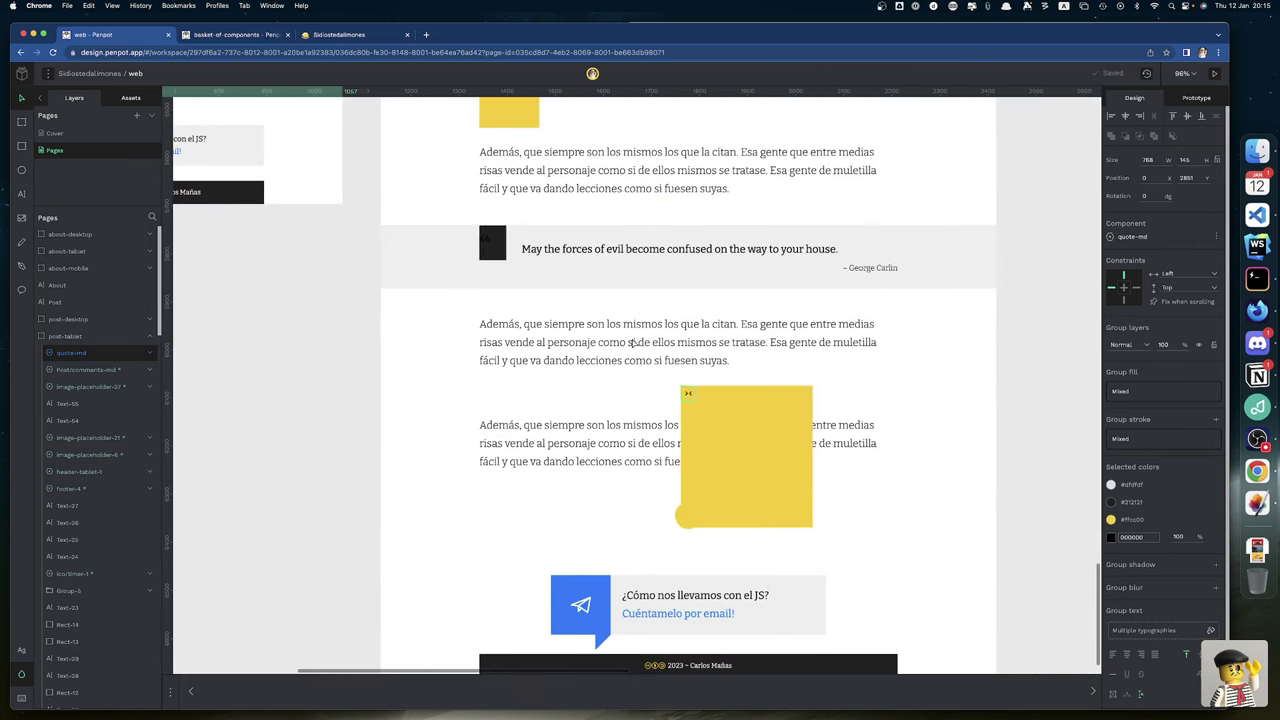
{"action": "right_click", "coordinate": [587, 272]}
{"action": "left_click", "coordinate": [635, 586]}
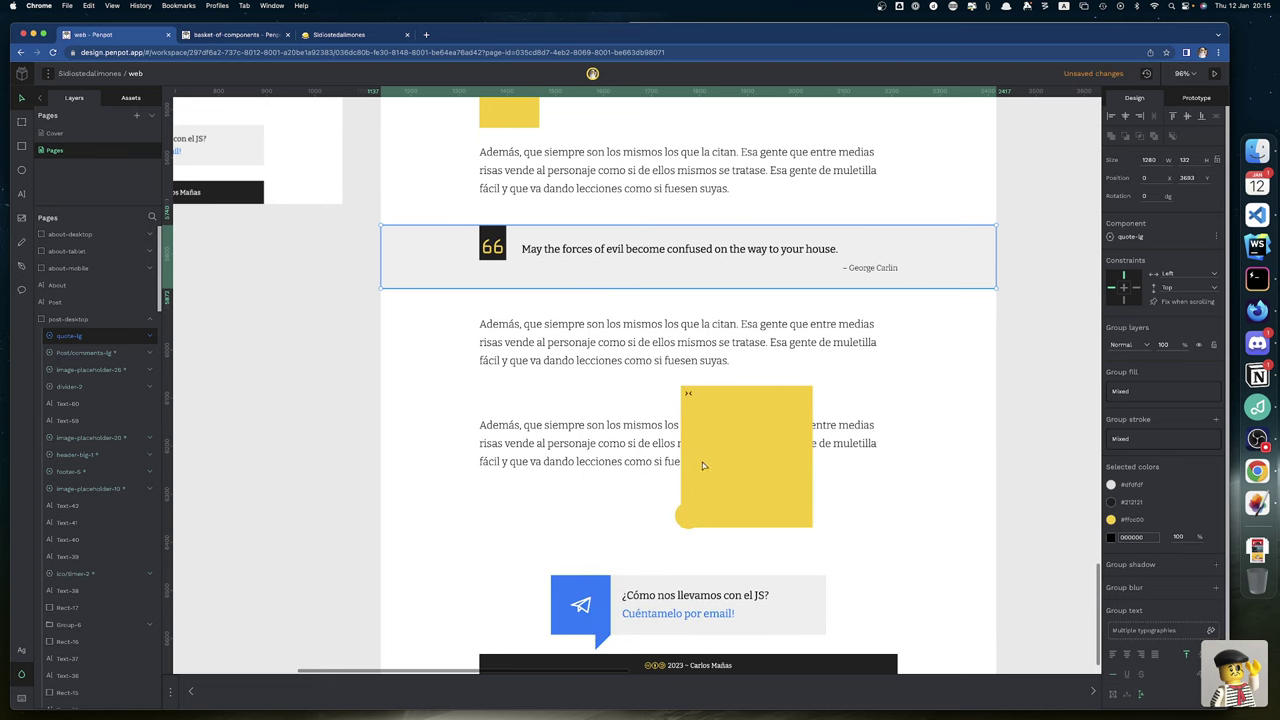
{"action": "left_click", "coordinate": [689, 400]}
{"action": "right_click", "coordinate": [689, 400]}
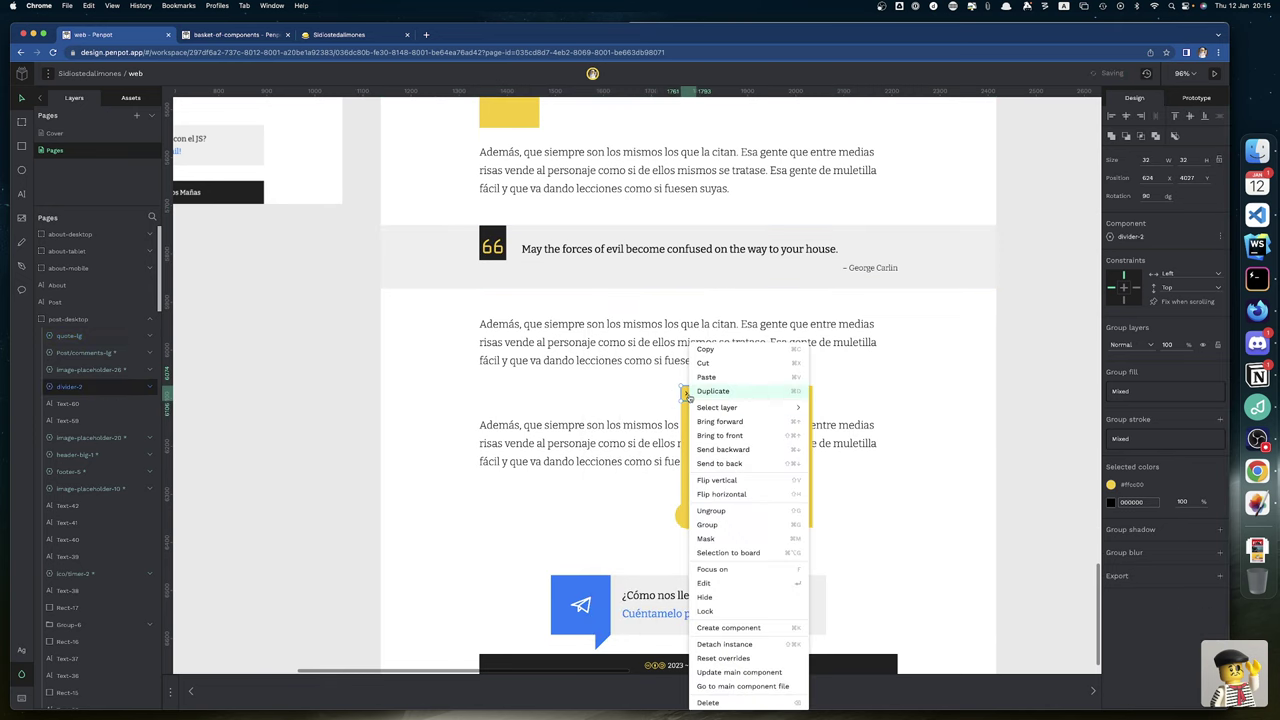
{"action": "left_click", "coordinate": [723, 658]}
Reset the overrides of the oversized yellow divider above the comments box in the post-mobile mockup
{"action": "scroll", "coordinate": [652, 652], "scroll_direction": "down", "scroll_amount": 3}
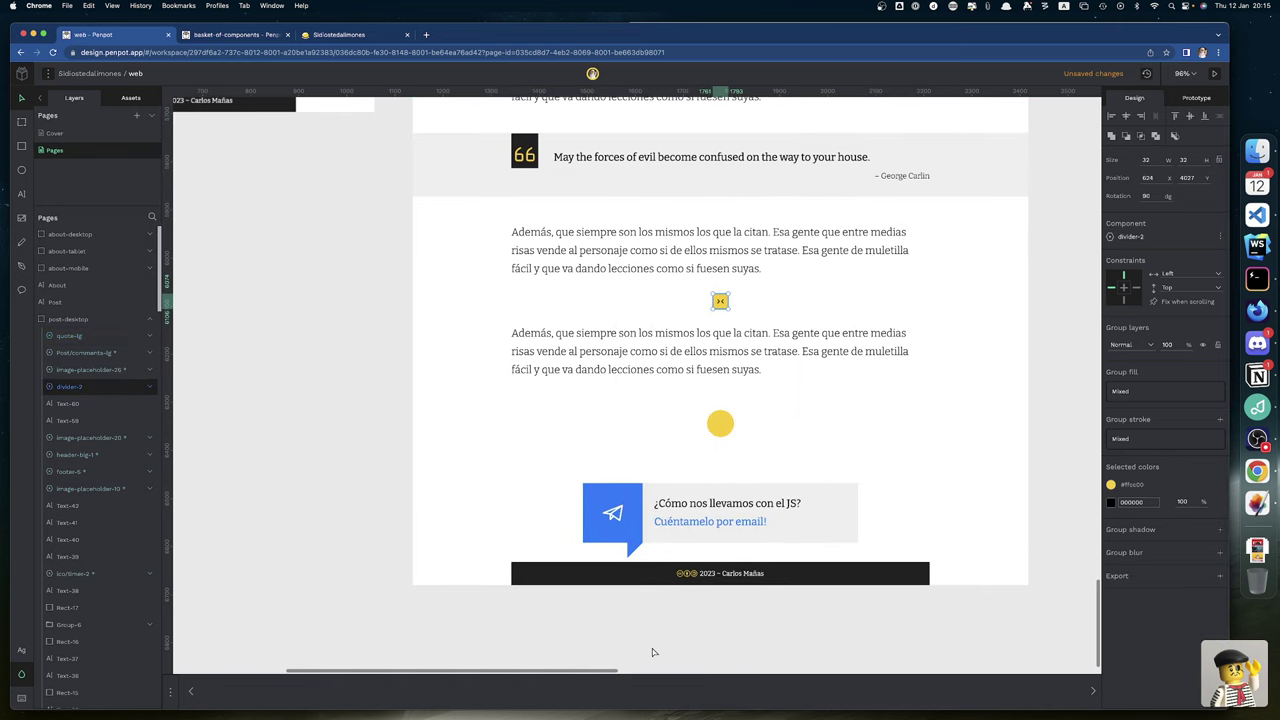
{"action": "scroll", "coordinate": [652, 652], "scroll_direction": "up", "scroll_amount": 5}
{"action": "scroll", "coordinate": [652, 652], "scroll_direction": "left", "scroll_amount": 5}
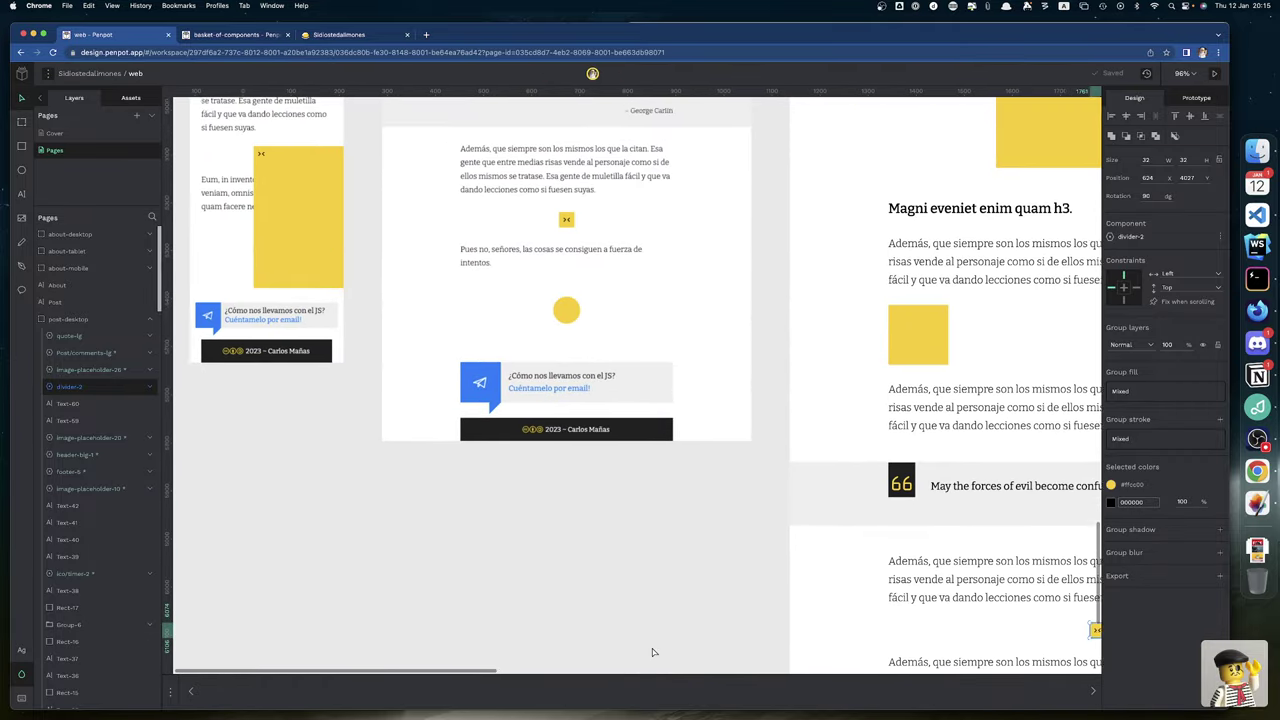
{"action": "scroll", "coordinate": [652, 652], "scroll_direction": "up", "scroll_amount": 3}
{"action": "scroll", "coordinate": [652, 652], "scroll_direction": "left", "scroll_amount": 3}
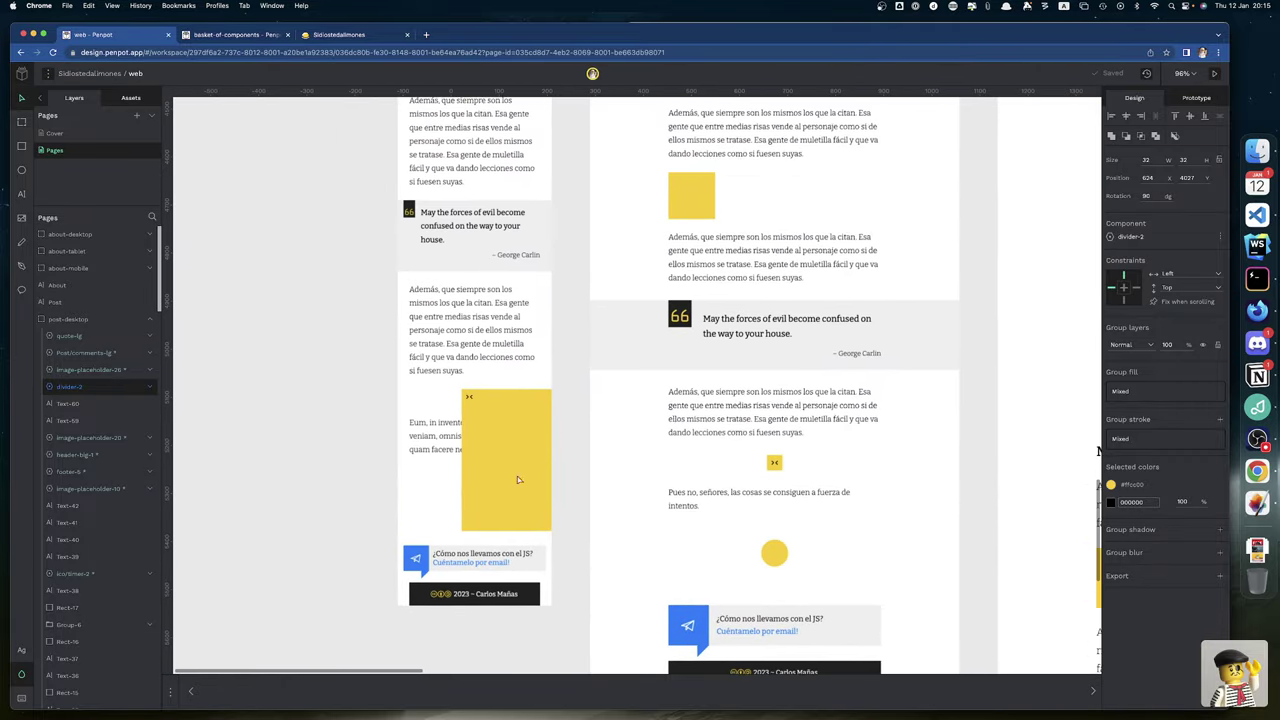
{"action": "right_click", "coordinate": [469, 405]}
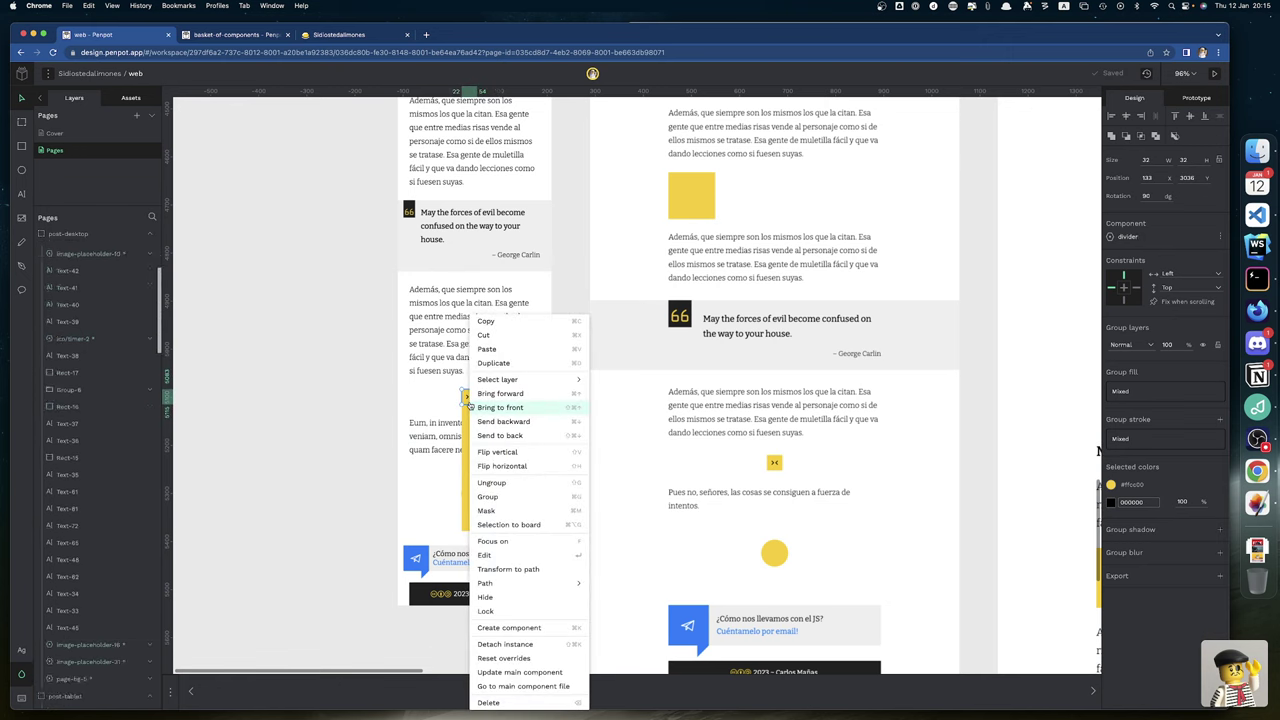
{"action": "left_click", "coordinate": [522, 661]}
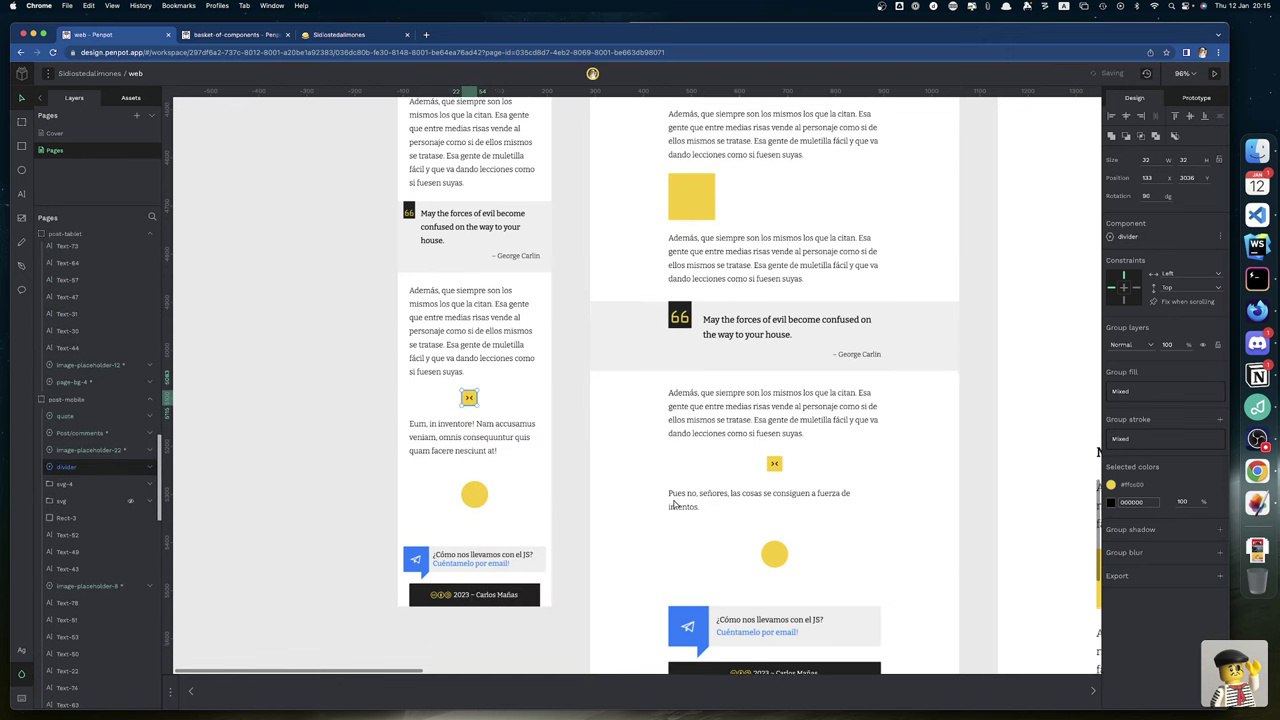
Examine the typography of the 2022 year divider text in the home-mobile, home-tablet and home-desktop mockups
{"action": "scroll", "coordinate": [590, 638], "scroll_direction": "up", "scroll_amount": 15}
{"action": "scroll", "coordinate": [674, 504], "scroll_direction": "up", "scroll_amount": 10}
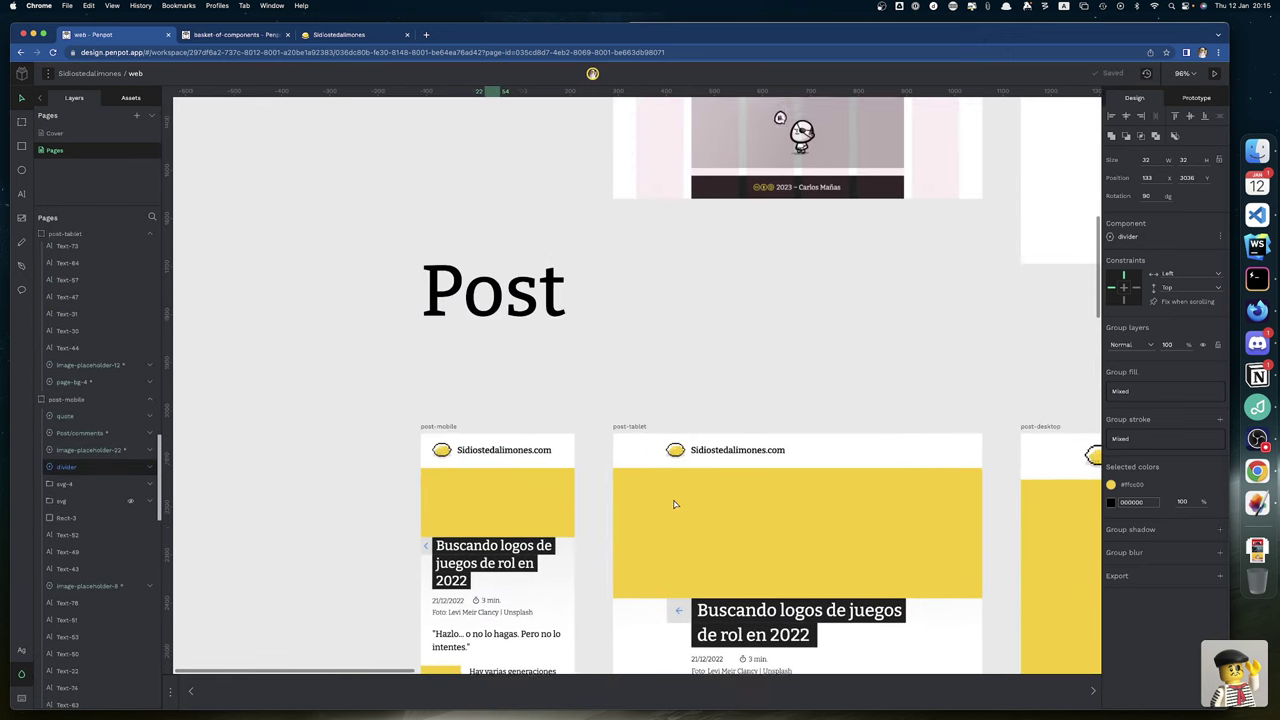
{"action": "scroll", "coordinate": [674, 504], "scroll_direction": "up", "scroll_amount": 4}
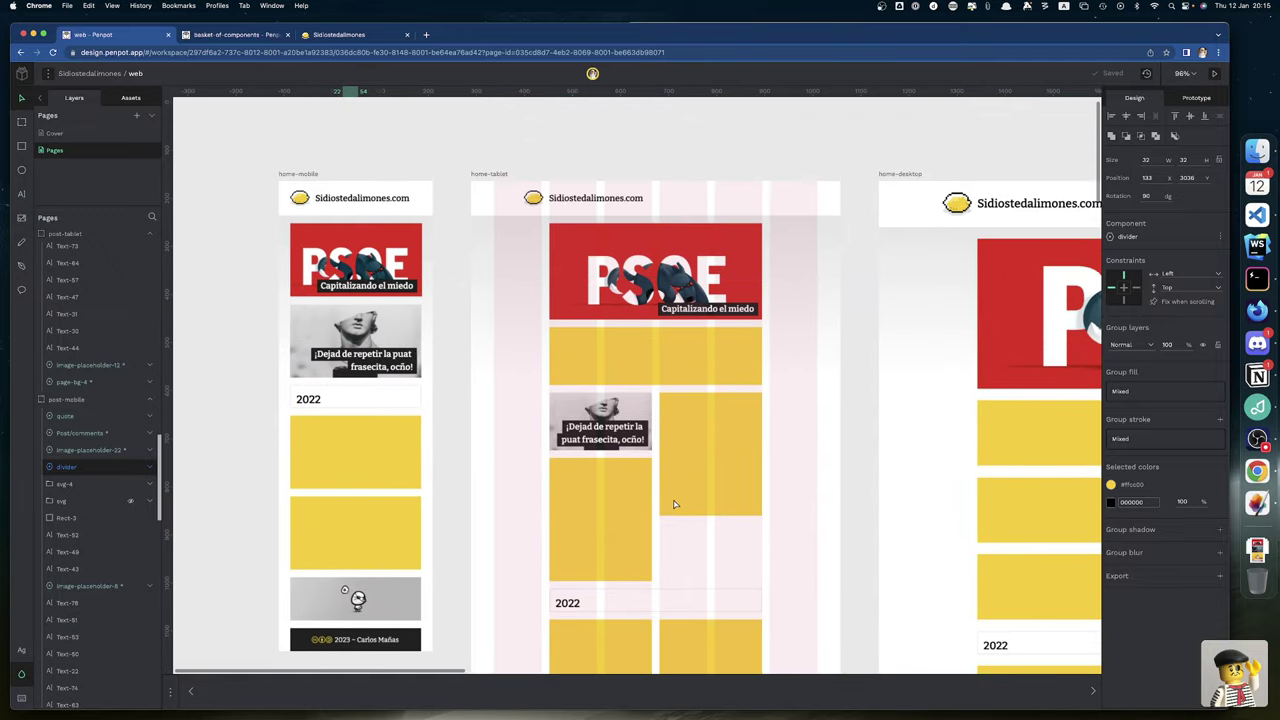
{"action": "left_click", "coordinate": [350, 400]}
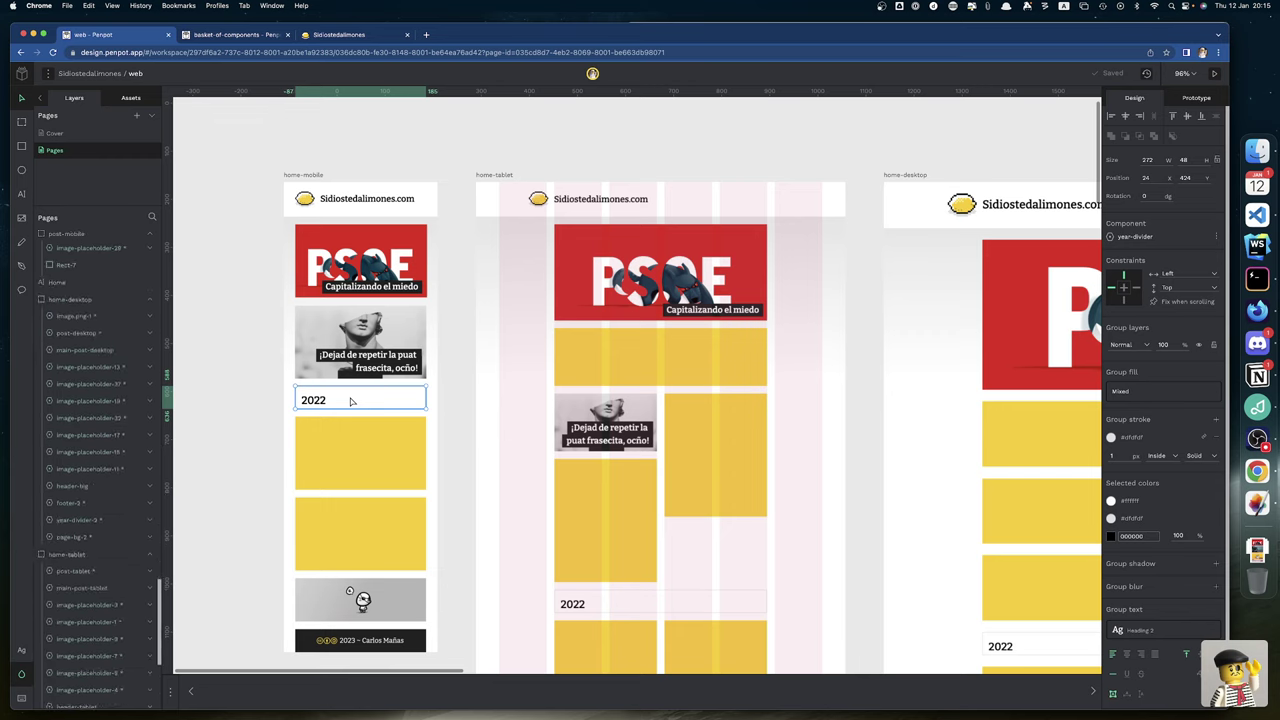
{"action": "double_click", "coordinate": [322, 403]}
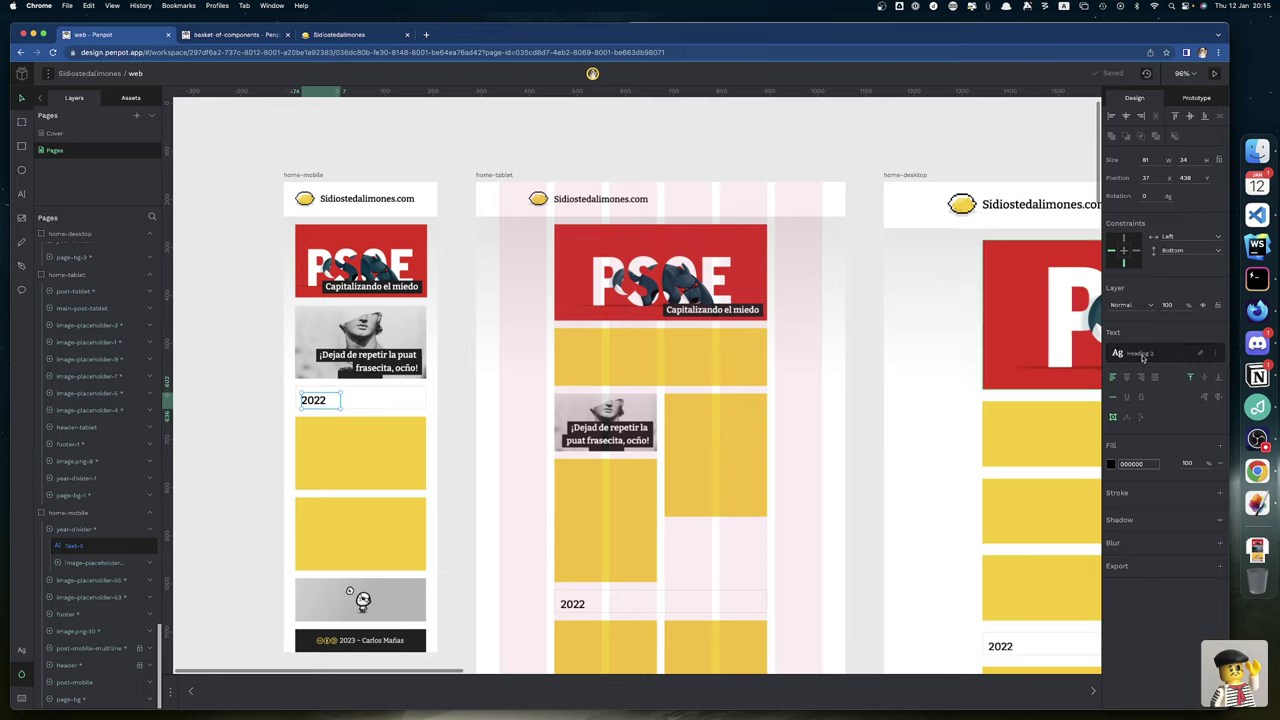
{"action": "left_click", "coordinate": [576, 606]}
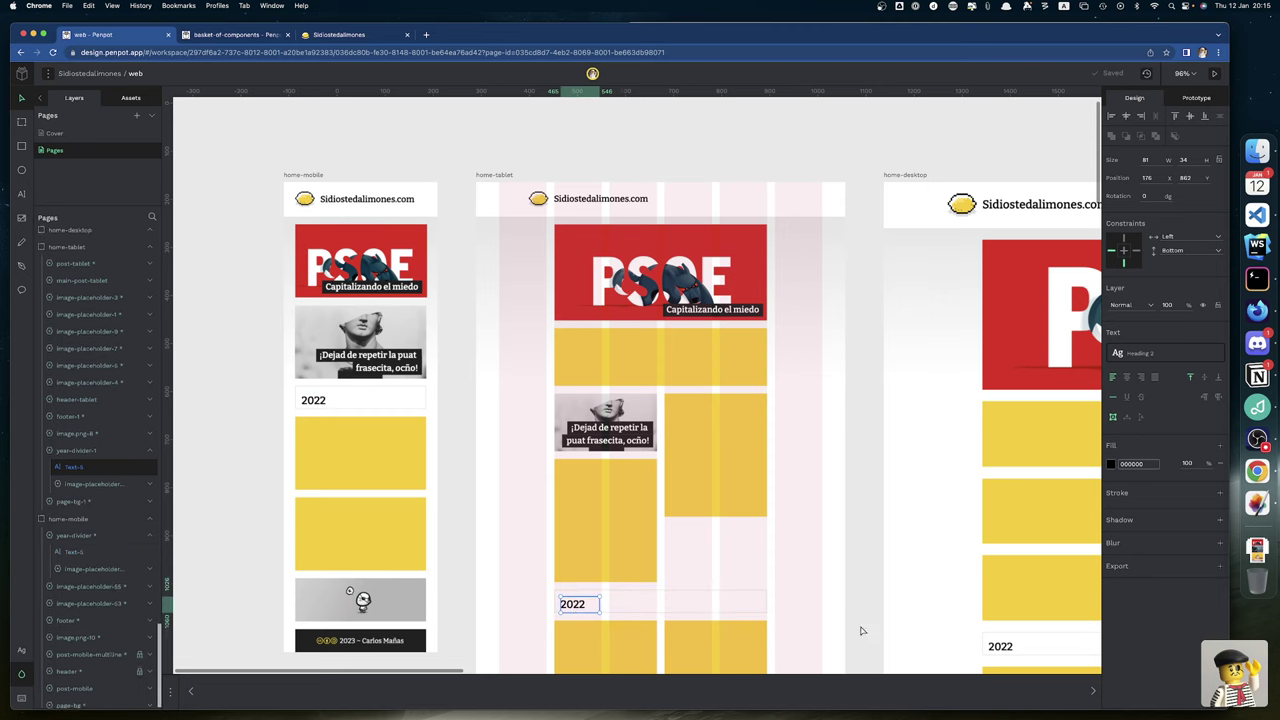
{"action": "left_click", "coordinate": [999, 647]}
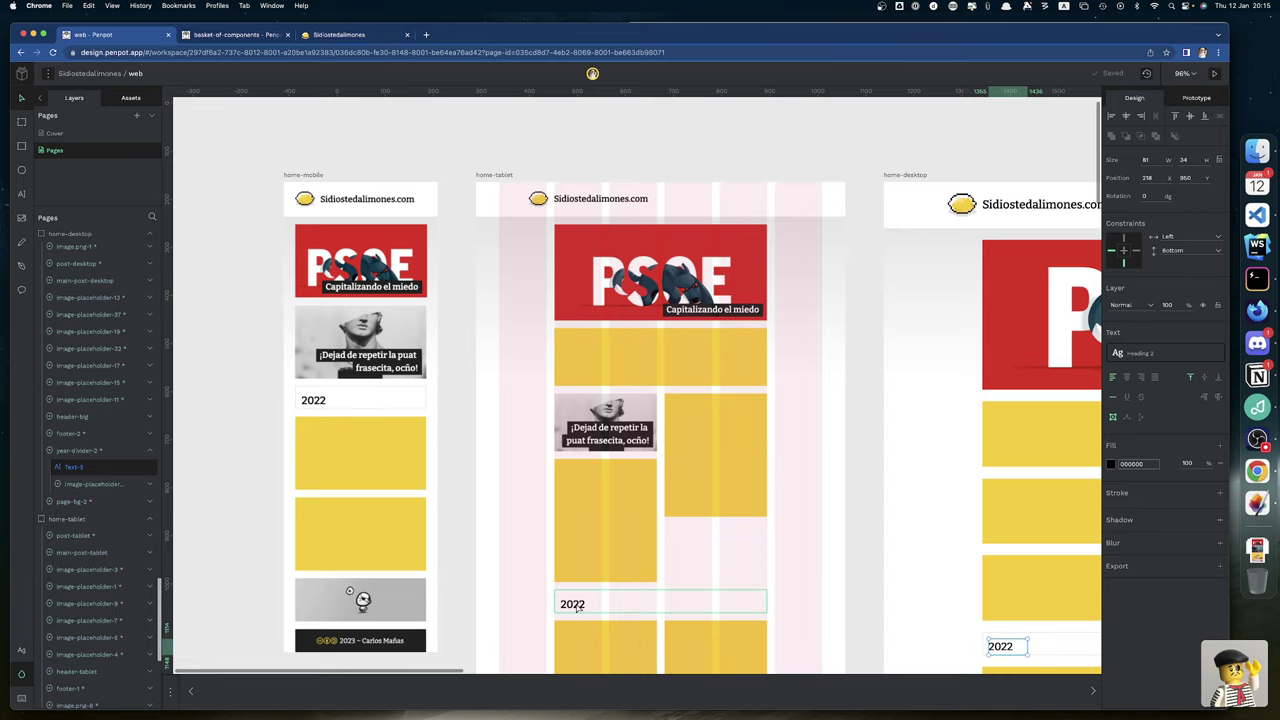
{"action": "scroll", "coordinate": [577, 607], "scroll_direction": "down", "scroll_amount": 3}
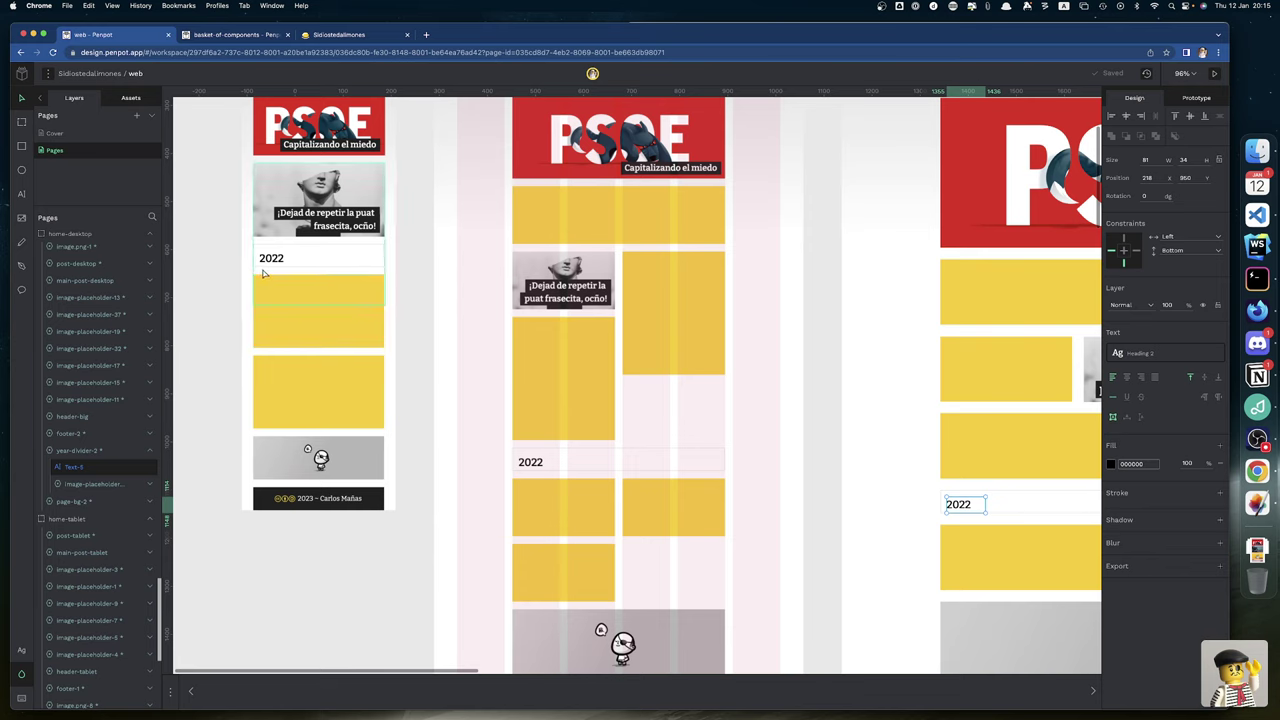
Apply the Heading 2 MD typography from the basket-of-components library to the 2022 divider text in home-tablet
{"action": "left_click", "coordinate": [531, 464]}
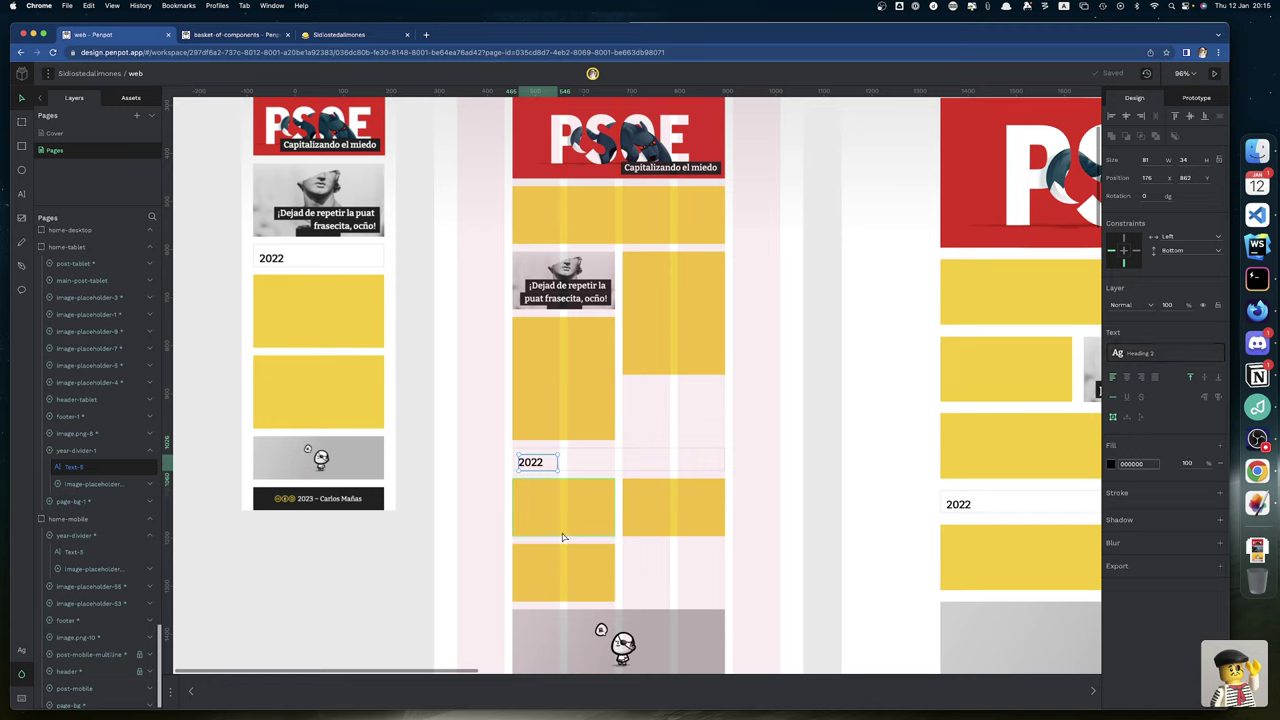
{"action": "left_click", "coordinate": [131, 98]}
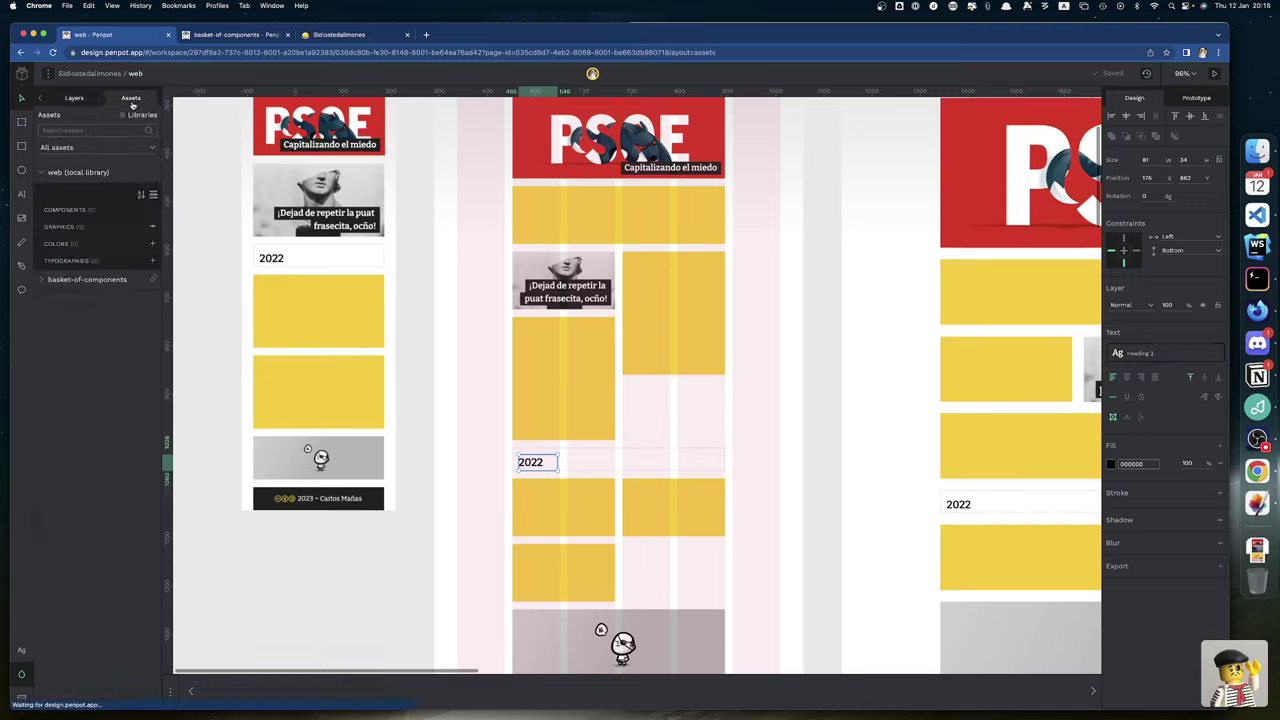
{"action": "left_click", "coordinate": [41, 282]}
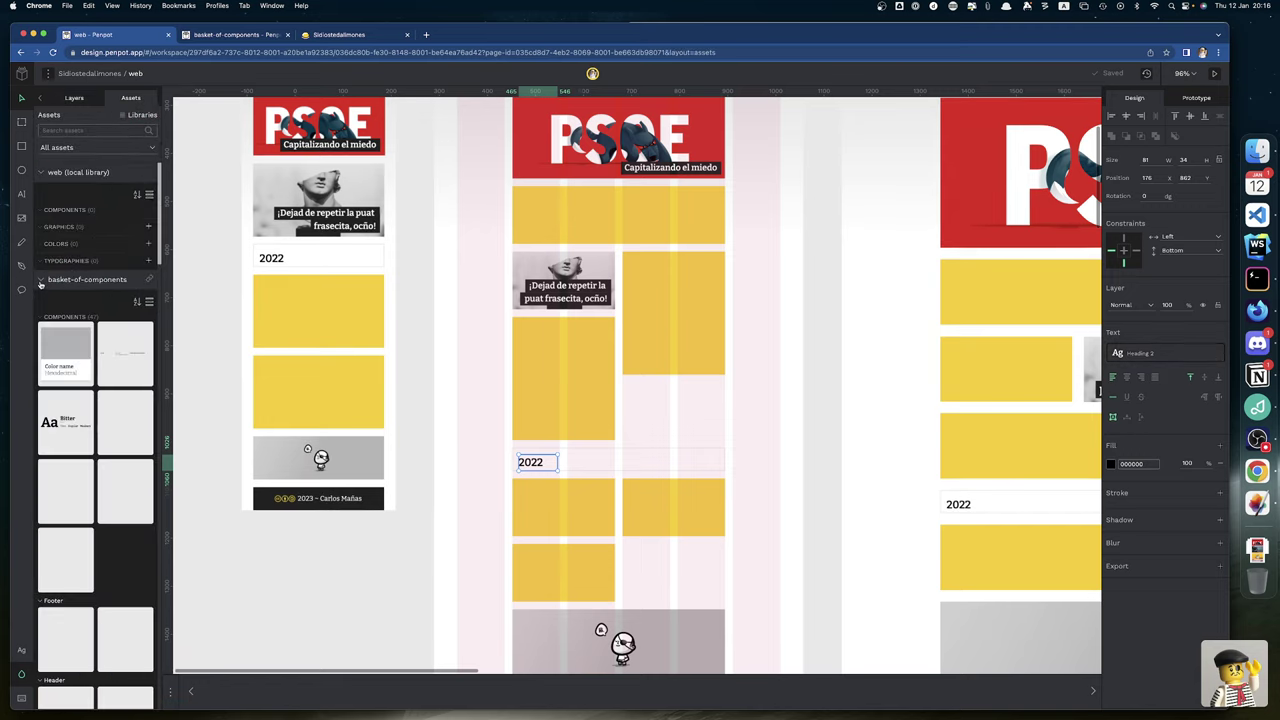
{"action": "scroll", "coordinate": [90, 573], "scroll_direction": "down", "scroll_amount": 4}
{"action": "scroll", "coordinate": [90, 573], "scroll_direction": "down", "scroll_amount": 3}
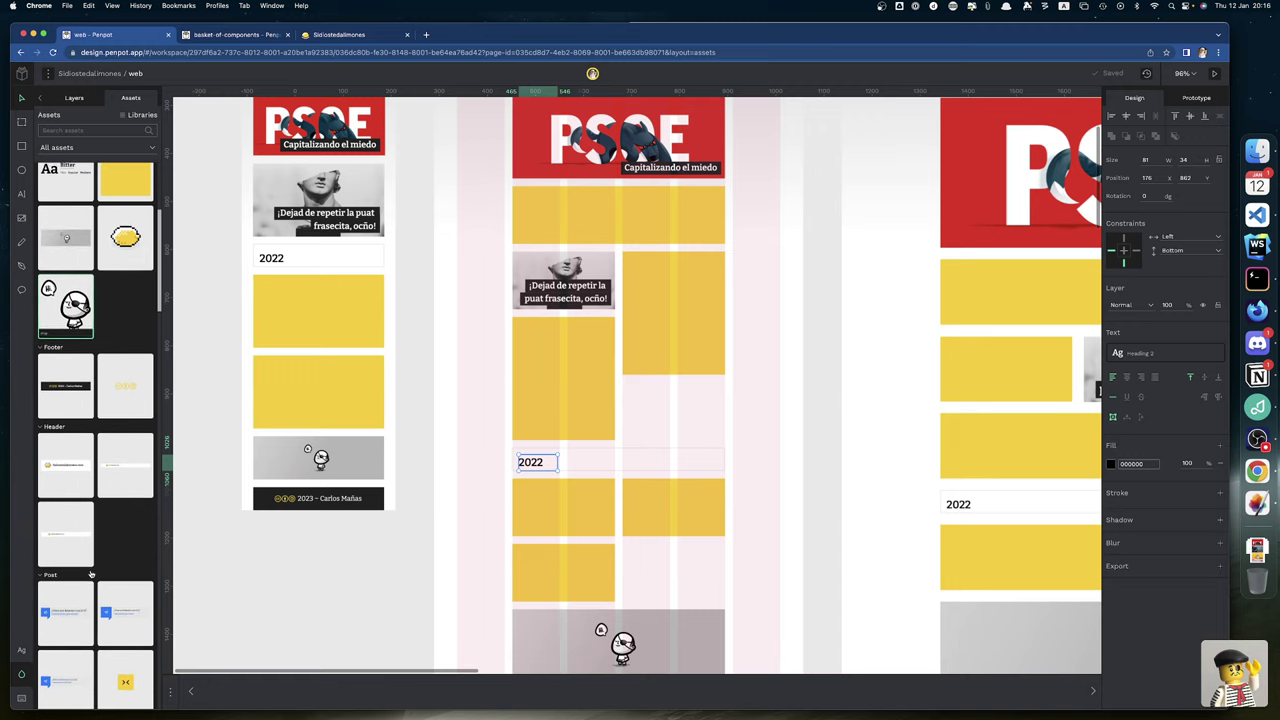
{"action": "scroll", "coordinate": [90, 573], "scroll_direction": "down", "scroll_amount": 10}
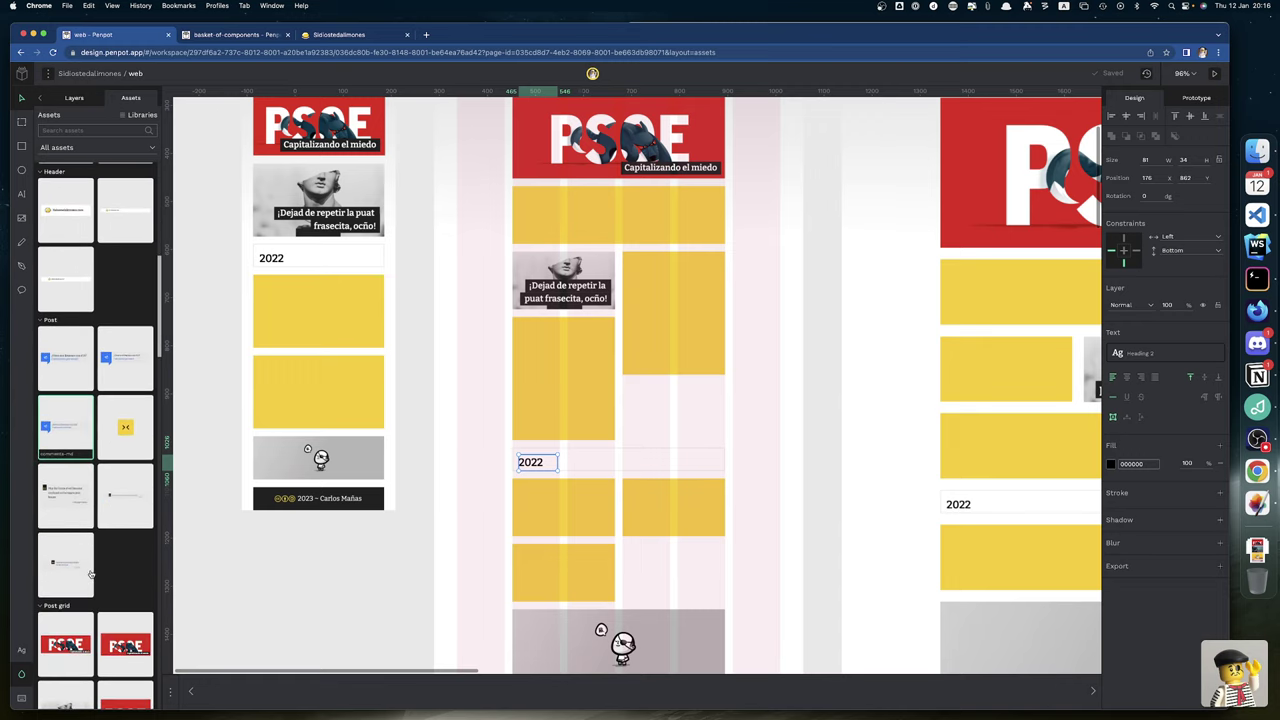
{"action": "scroll", "coordinate": [90, 573], "scroll_direction": "up", "scroll_amount": 3}
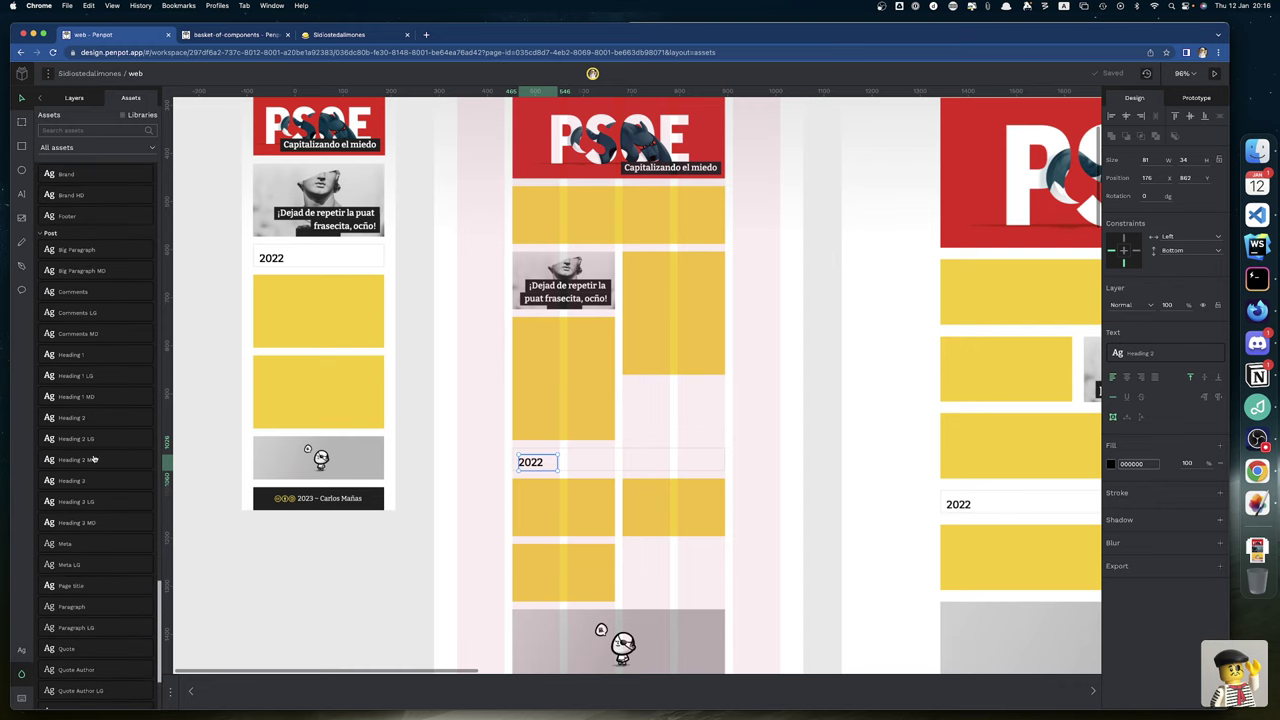
{"action": "left_click", "coordinate": [94, 460]}
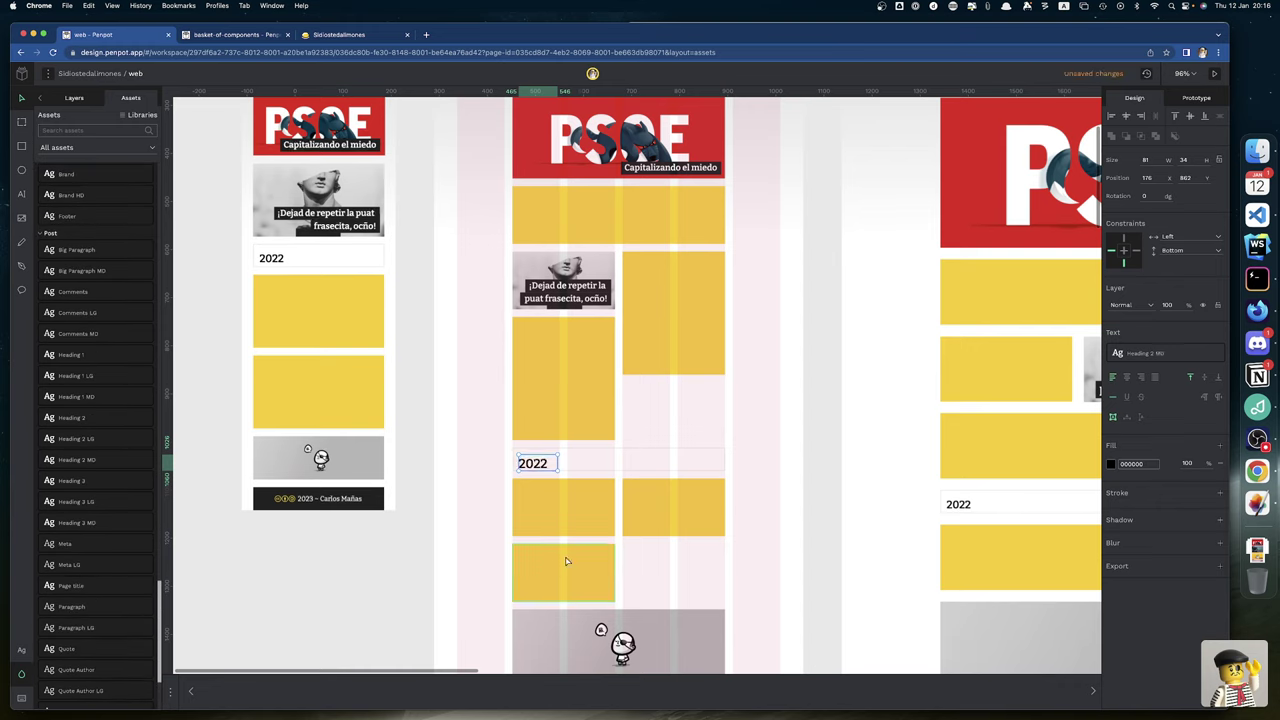
{"action": "left_click", "coordinate": [813, 491]}
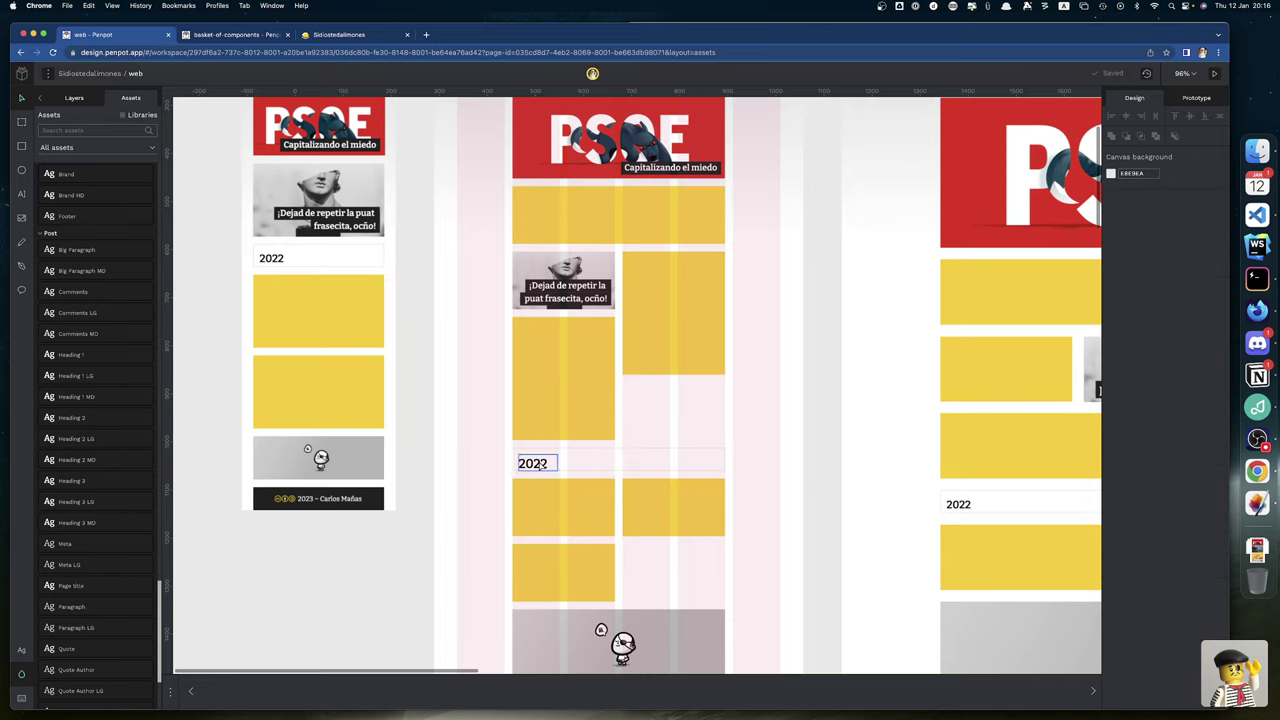
Apply the Heading 2 LG typography to the 2022 divider text in home-desktop
{"action": "left_click", "coordinate": [958, 505]}
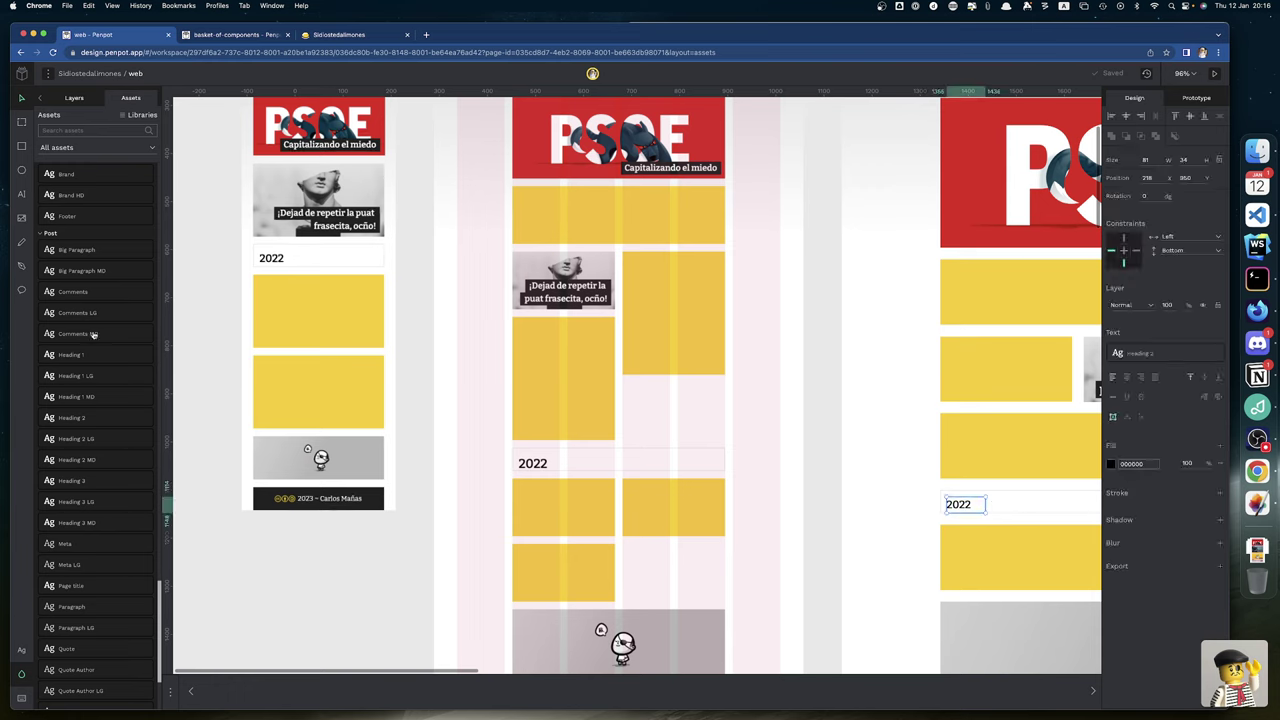
{"action": "left_click", "coordinate": [98, 443]}
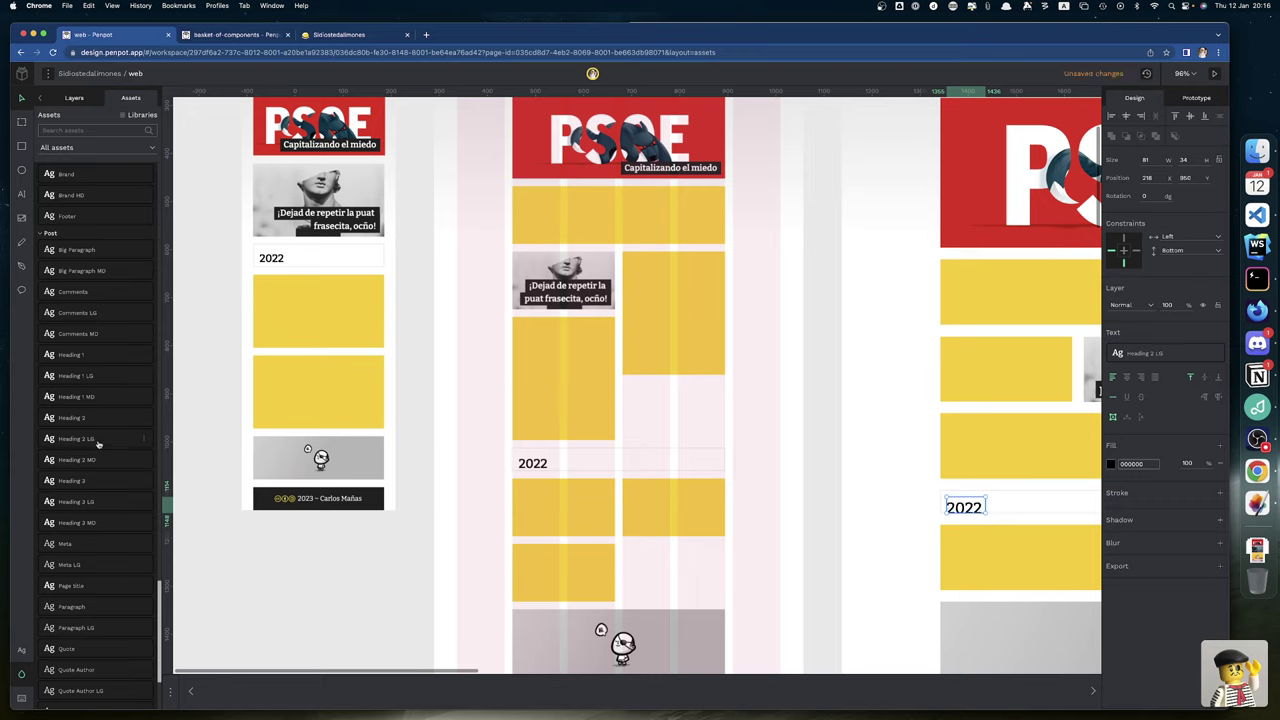
{"action": "left_click", "coordinate": [906, 525]}
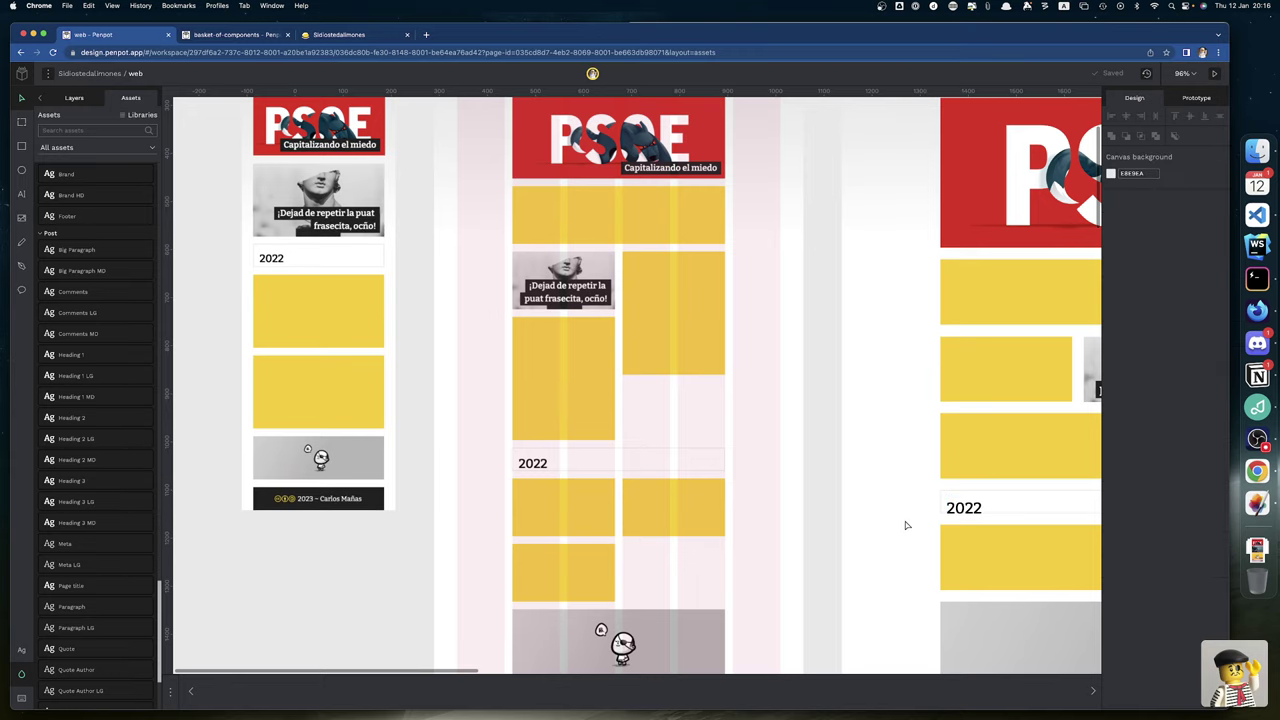
Check the text properties of the desktop and tablet 2022 dividers and the size of the tablet divider's box
{"action": "left_click", "coordinate": [962, 508]}
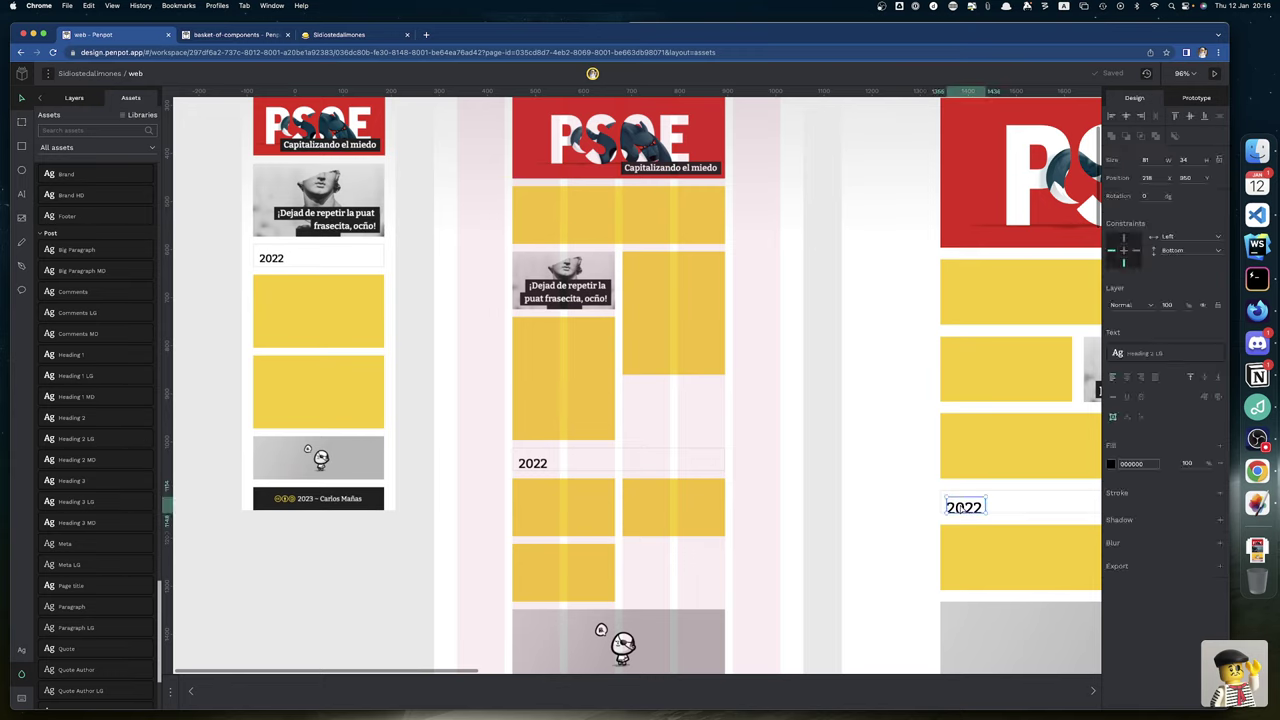
{"action": "left_click", "coordinate": [1142, 418]}
{"action": "left_click", "coordinate": [1116, 418]}
{"action": "left_click", "coordinate": [537, 468]}
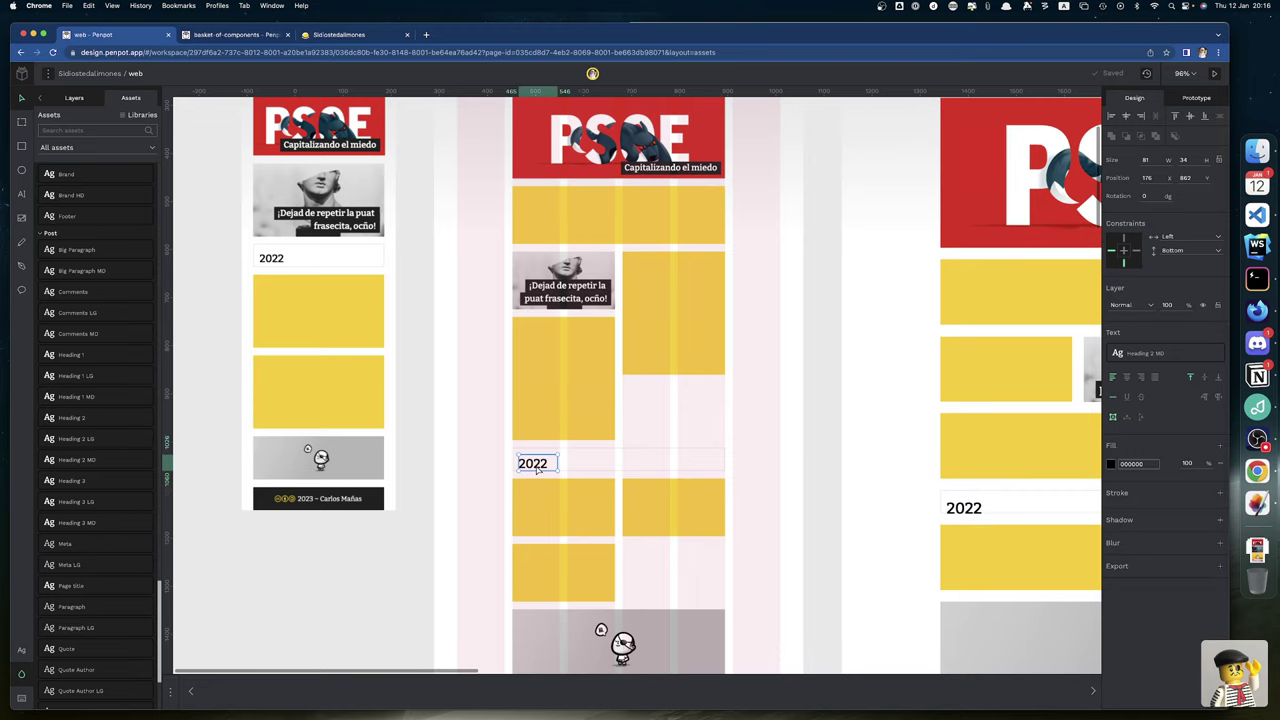
{"action": "left_click", "coordinate": [1144, 419]}
{"action": "left_click", "coordinate": [364, 258]}
{"action": "left_click", "coordinate": [603, 468]}
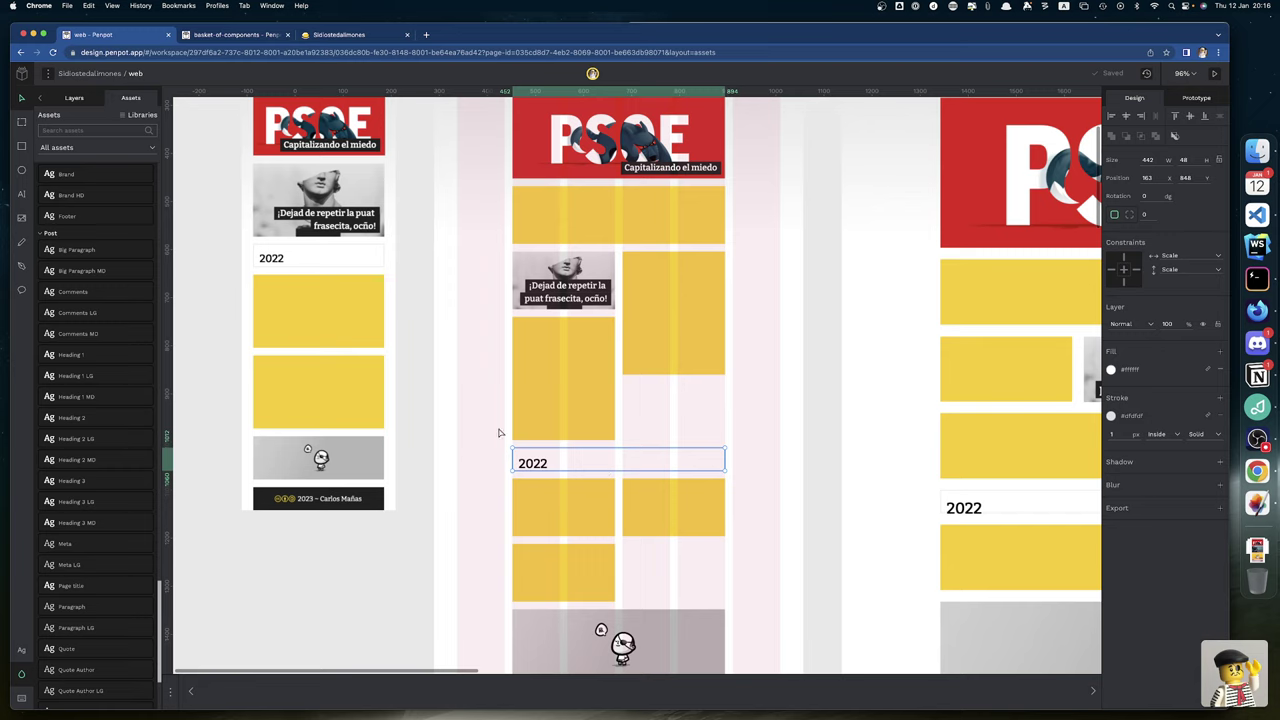
{"action": "double_click", "coordinate": [537, 463]}
{"action": "key", "text": "Escape"}
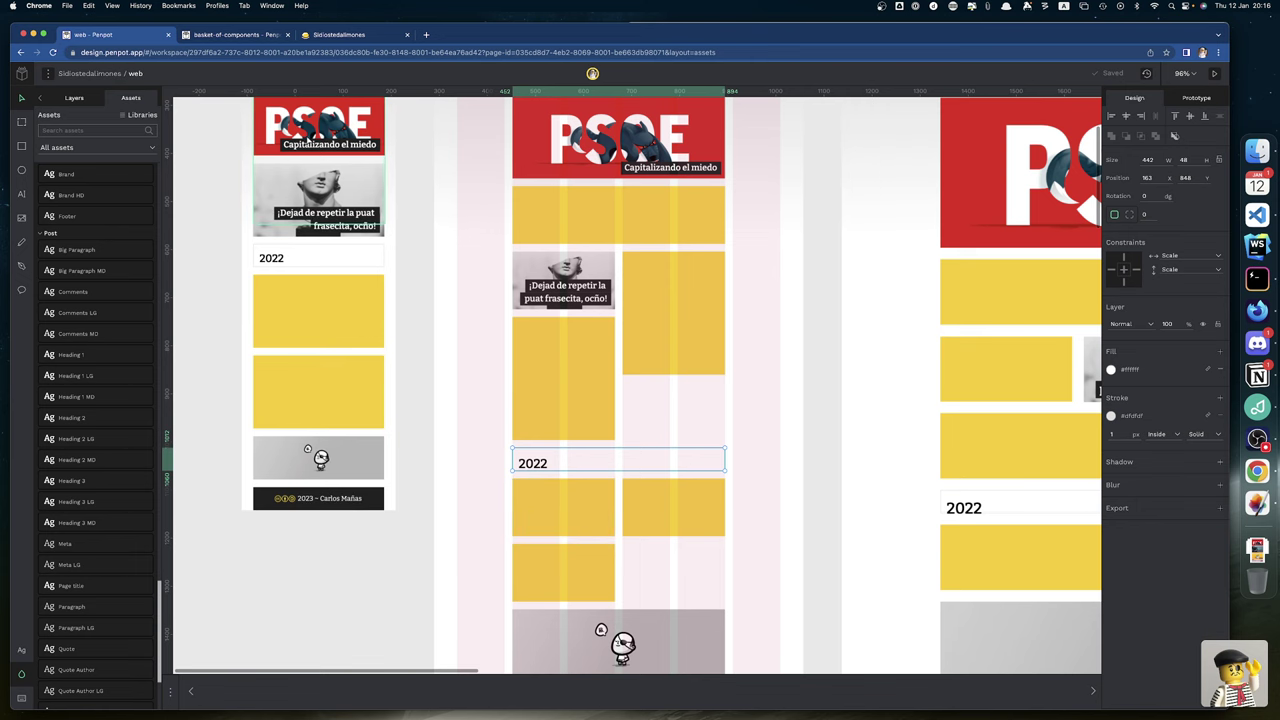
On the Components page of basket-of-components, duplicate the 2022 year divider component and place the copy beside it at about X 603
{"action": "left_click", "coordinate": [232, 34]}
{"action": "left_click", "coordinate": [100, 167]}
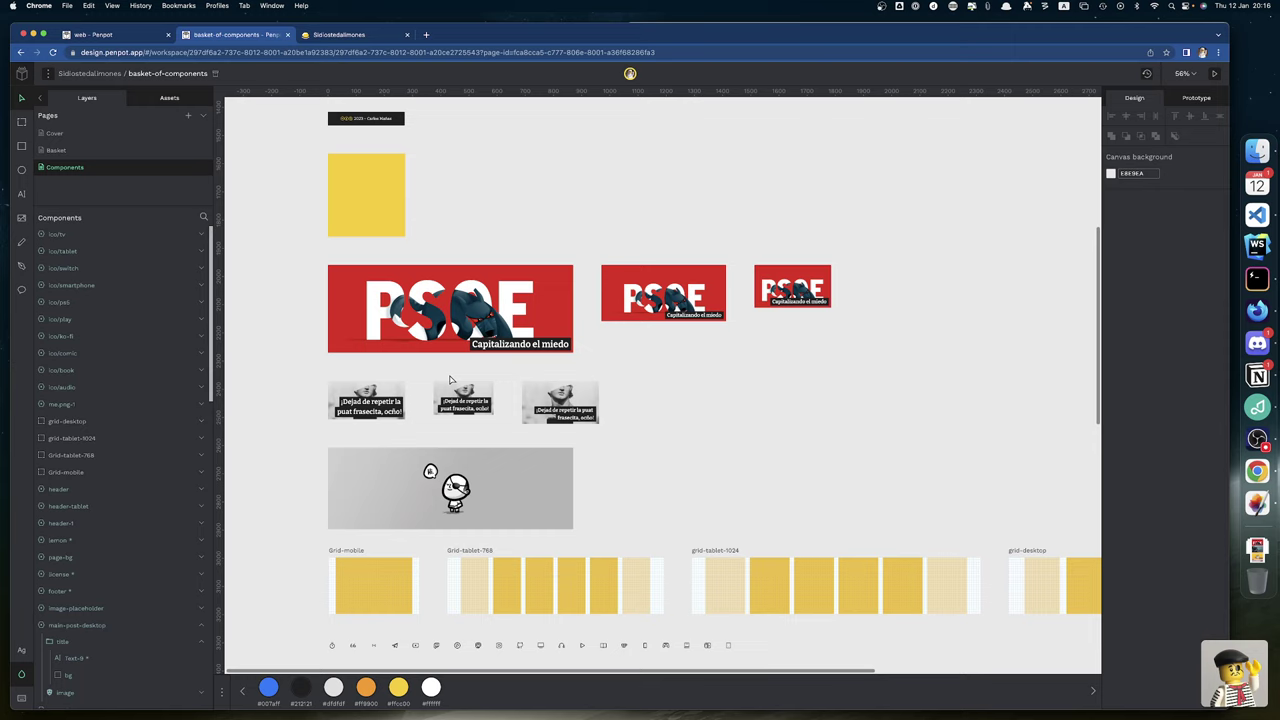
{"action": "scroll", "coordinate": [450, 378], "scroll_direction": "down", "scroll_amount": 8}
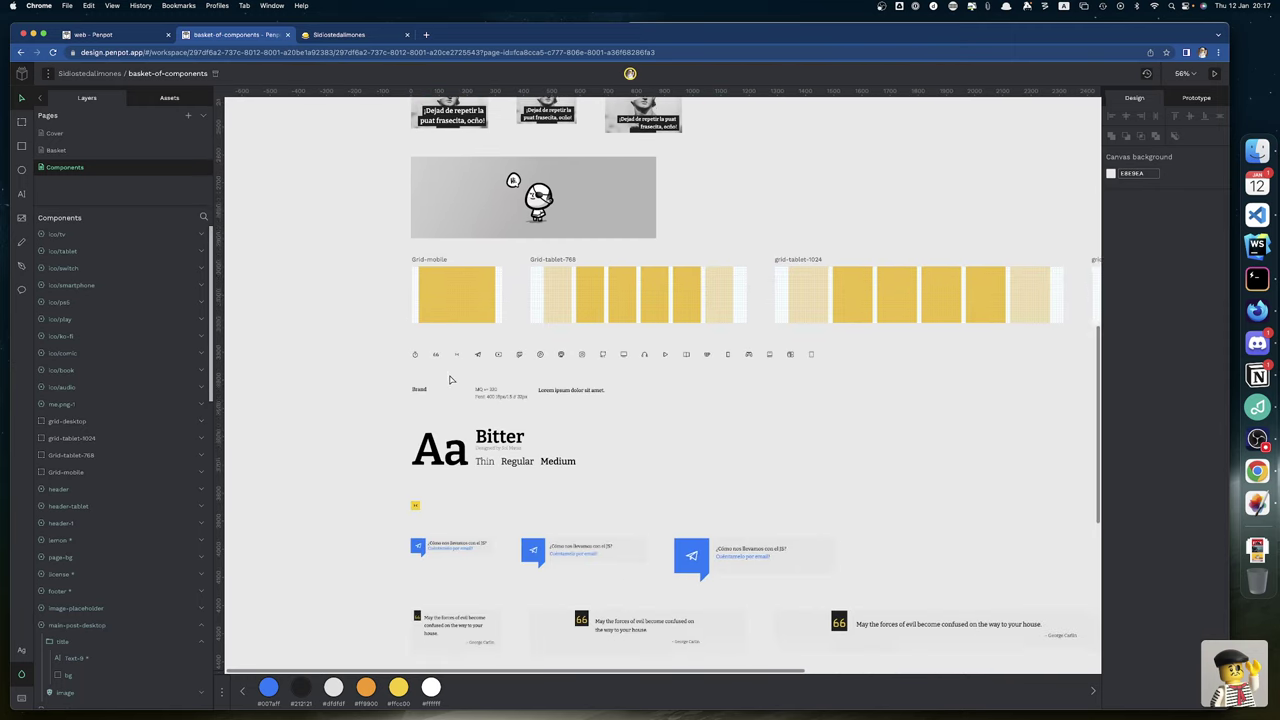
{"action": "scroll", "coordinate": [450, 379], "scroll_direction": "down", "scroll_amount": 15}
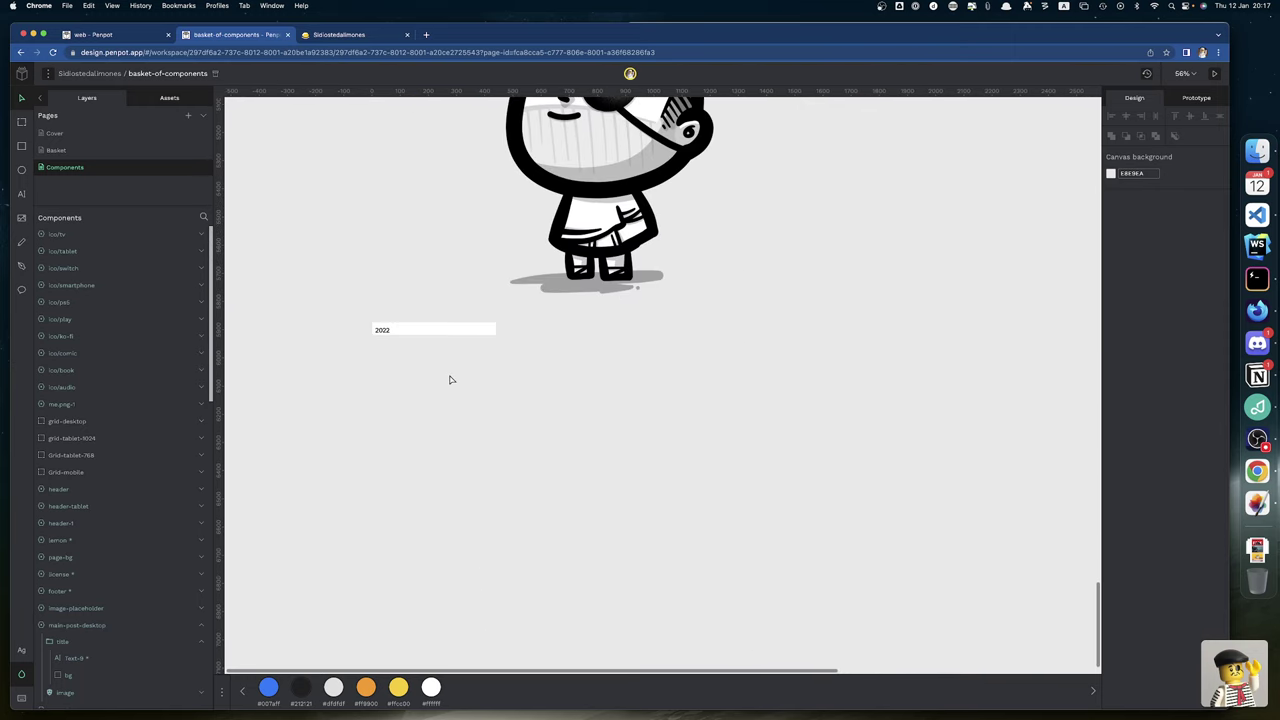
{"action": "left_click", "coordinate": [401, 334]}
{"action": "scroll", "coordinate": [420, 337], "scroll_direction": "up", "scroll_amount": 3}
{"action": "scroll", "coordinate": [421, 337], "scroll_direction": "down", "scroll_amount": 1}
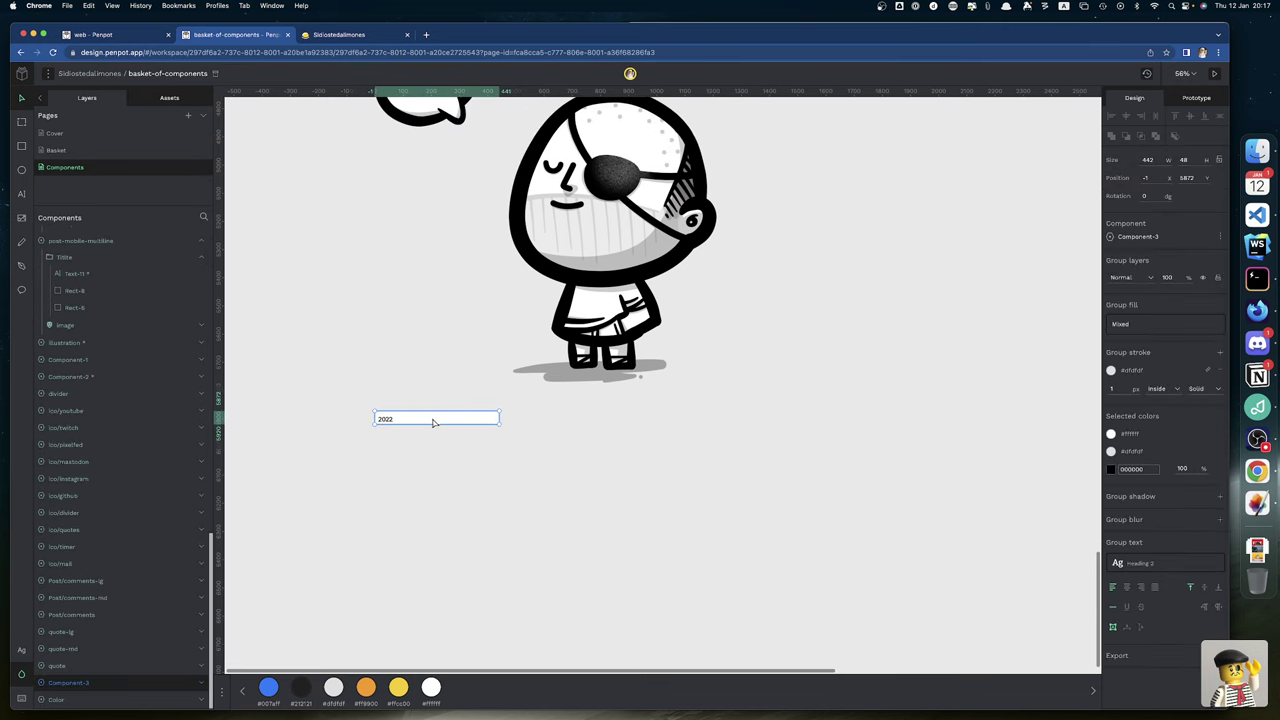
{"action": "left_click_drag", "start_coordinate": [433, 424], "coordinate": [602, 424]}
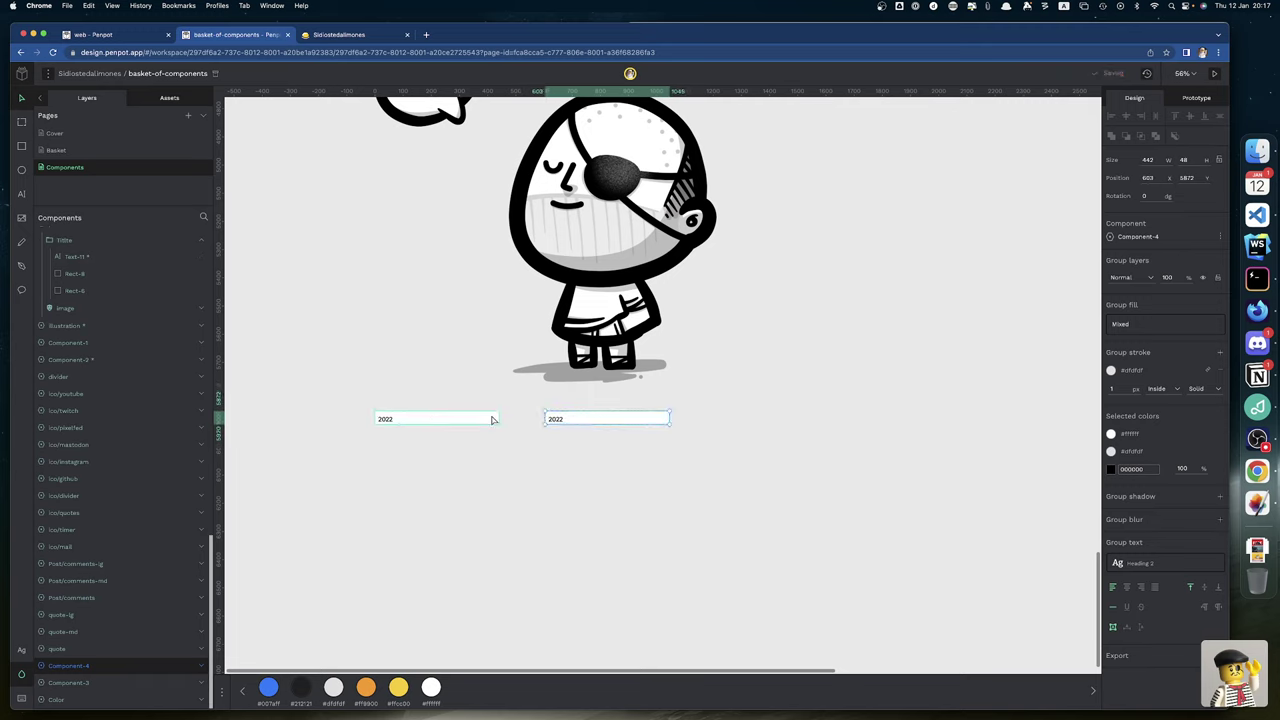
Move the copied year divider horizontally to X 541 and detach it from its component
{"action": "key", "text": "shift+Left"}
{"action": "key", "text": "shift+Left"}
{"action": "key", "text": "shift+Left"}
{"action": "key", "text": "shift+Left"}
{"action": "key", "text": "shift+Left"}
{"action": "key", "text": "shift+Left"}
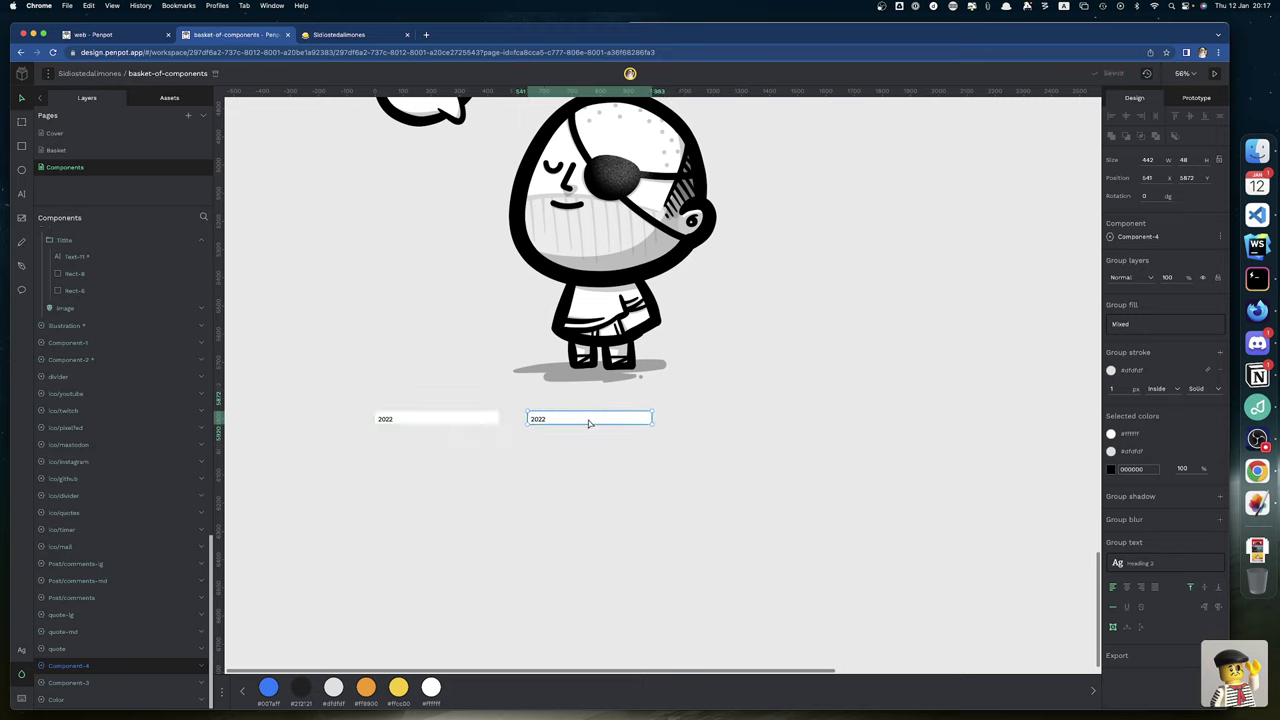
{"action": "double_click", "coordinate": [546, 424]}
{"action": "right_click", "coordinate": [563, 422]}
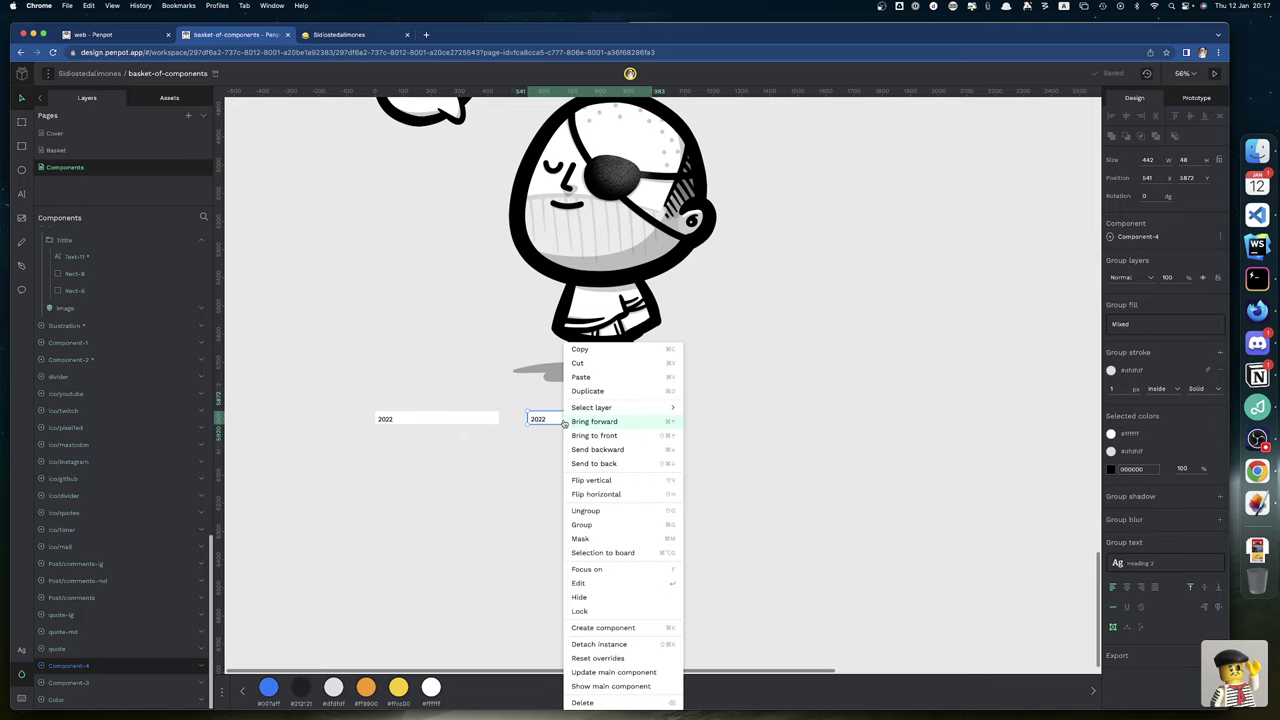
{"action": "left_click", "coordinate": [606, 647]}
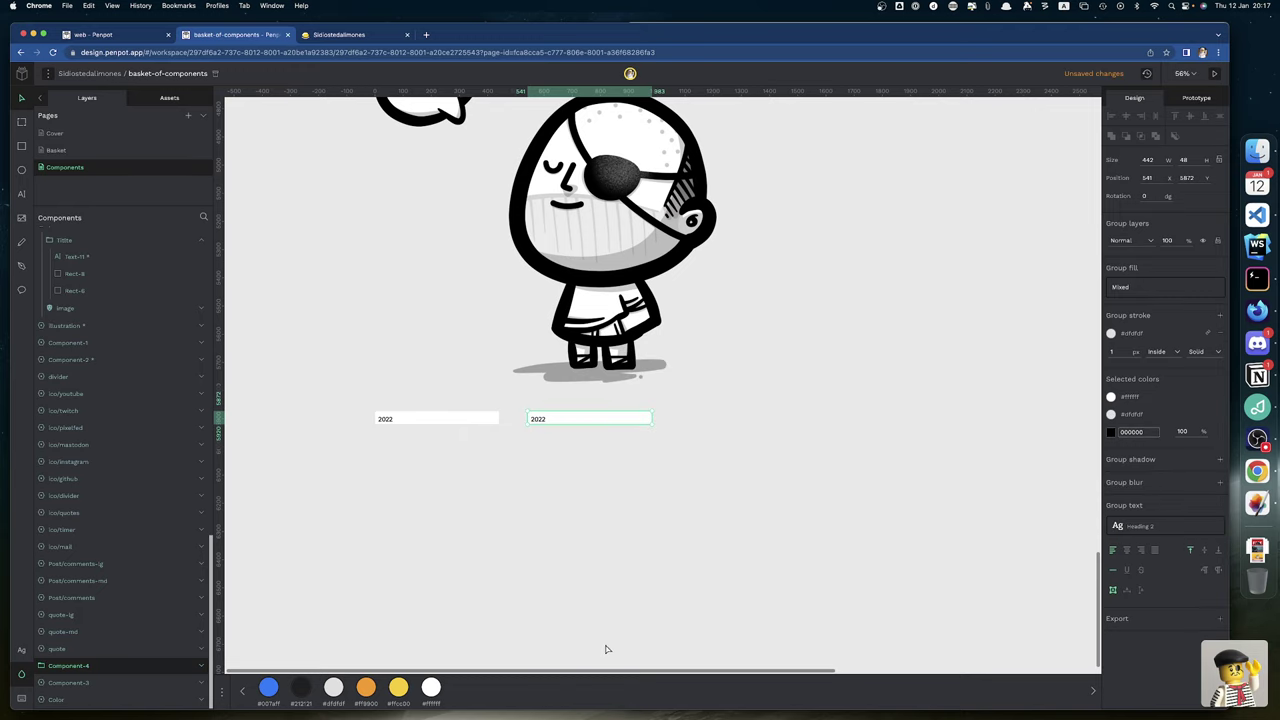
Apply the Heading 2 MD typography to the detached divider's 2022 text and make its text box auto height
{"action": "double_click", "coordinate": [538, 420]}
{"action": "double_click", "coordinate": [538, 420]}
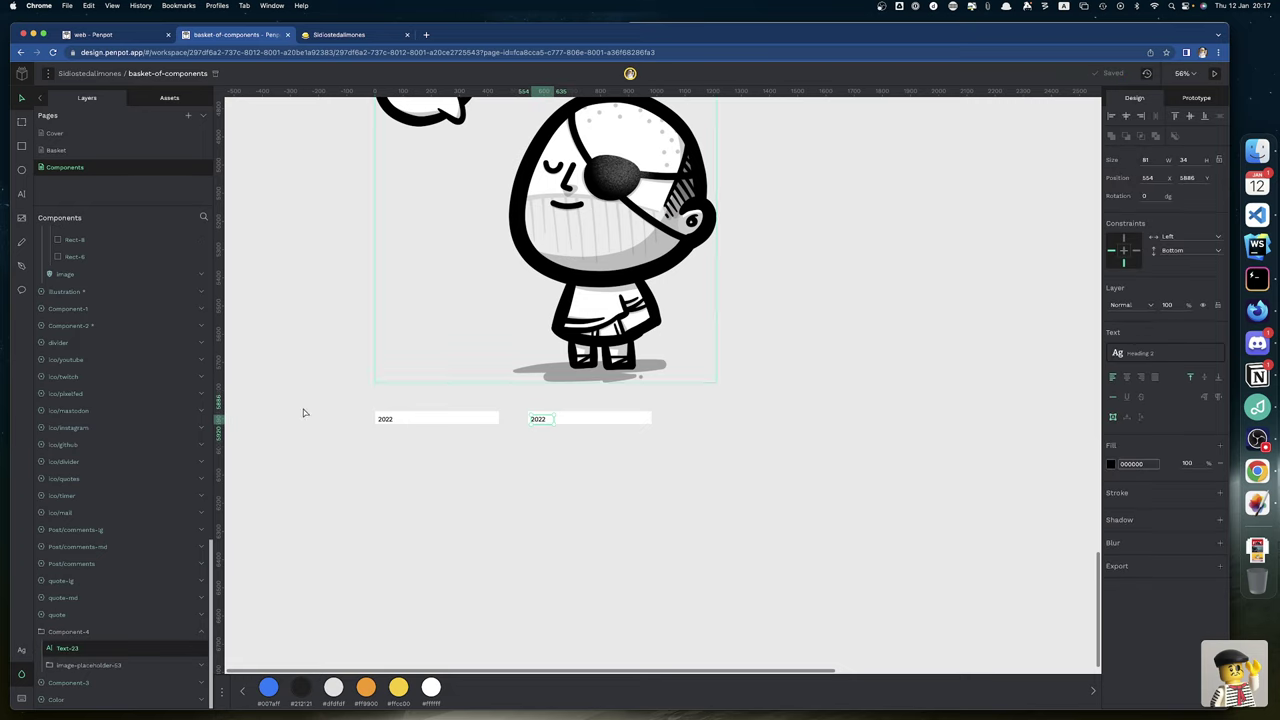
{"action": "left_click", "coordinate": [166, 99]}
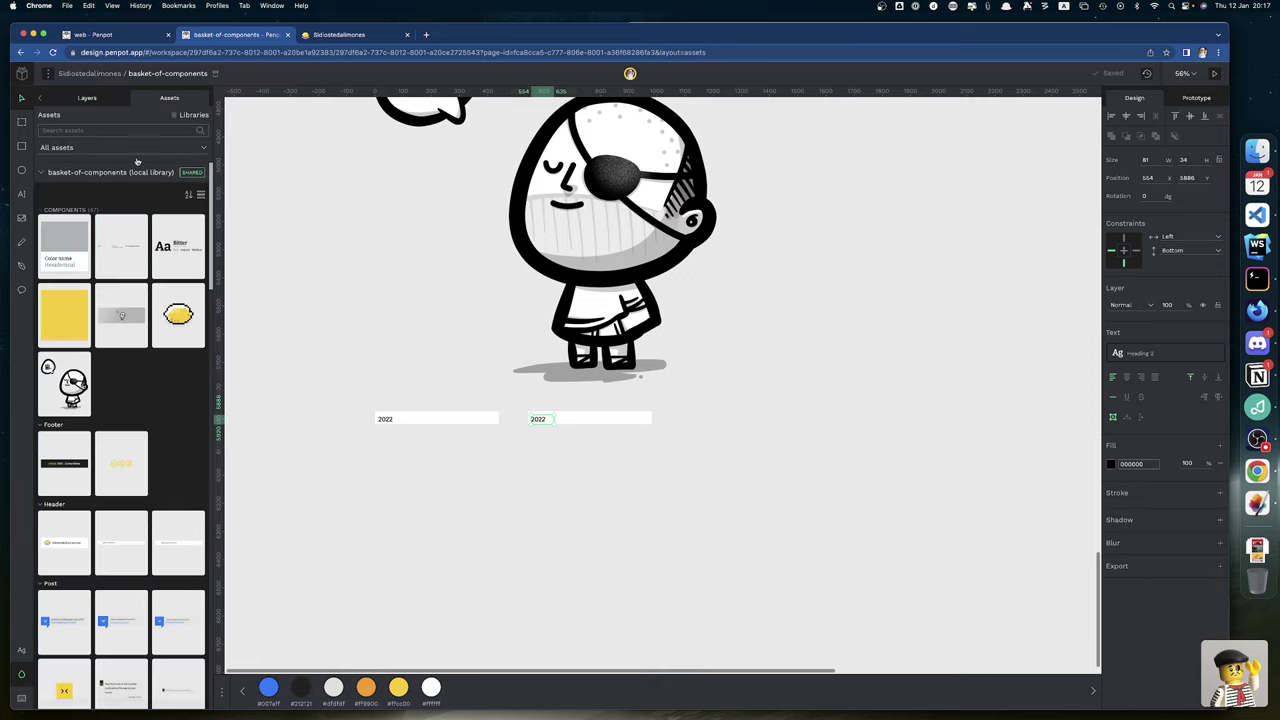
{"action": "scroll", "coordinate": [95, 543], "scroll_direction": "down", "scroll_amount": 10}
{"action": "scroll", "coordinate": [95, 543], "scroll_direction": "down", "scroll_amount": 10}
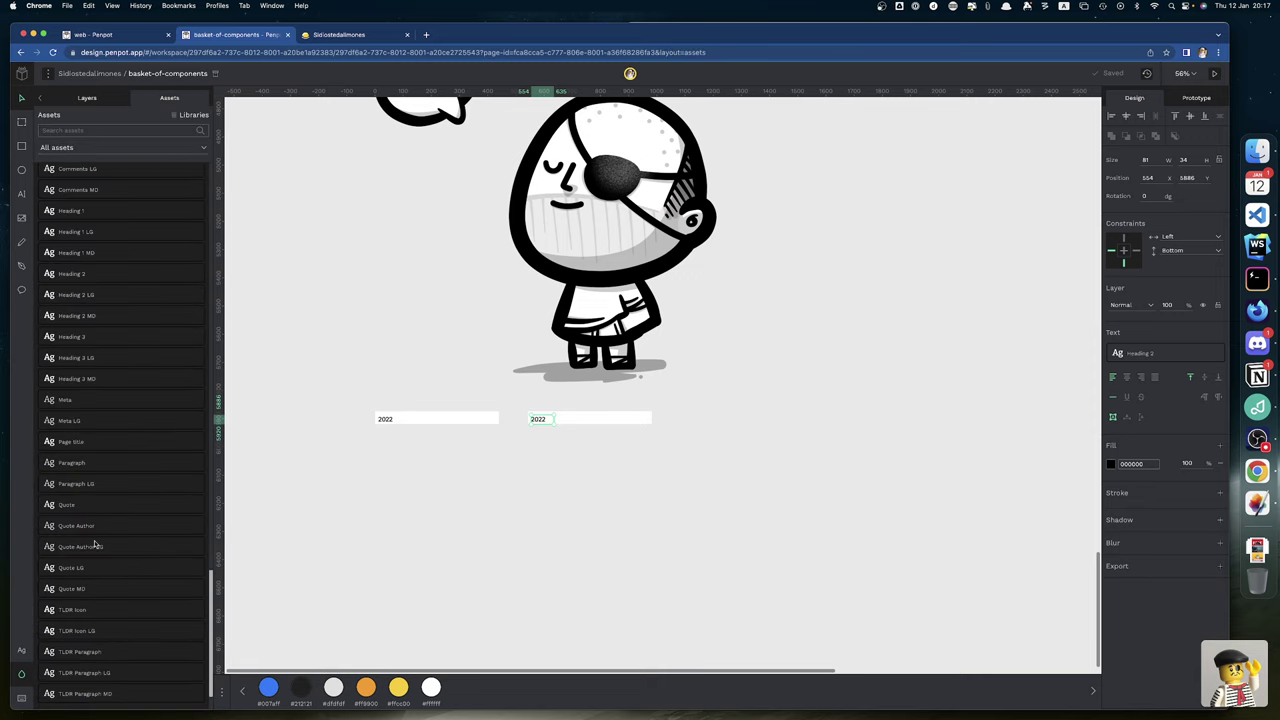
{"action": "left_click", "coordinate": [97, 317]}
{"action": "left_click", "coordinate": [1141, 417]}
{"action": "scroll", "coordinate": [566, 426], "scroll_direction": "up", "scroll_amount": 5}
{"action": "scroll", "coordinate": [589, 414], "scroll_direction": "up", "scroll_amount": 1}
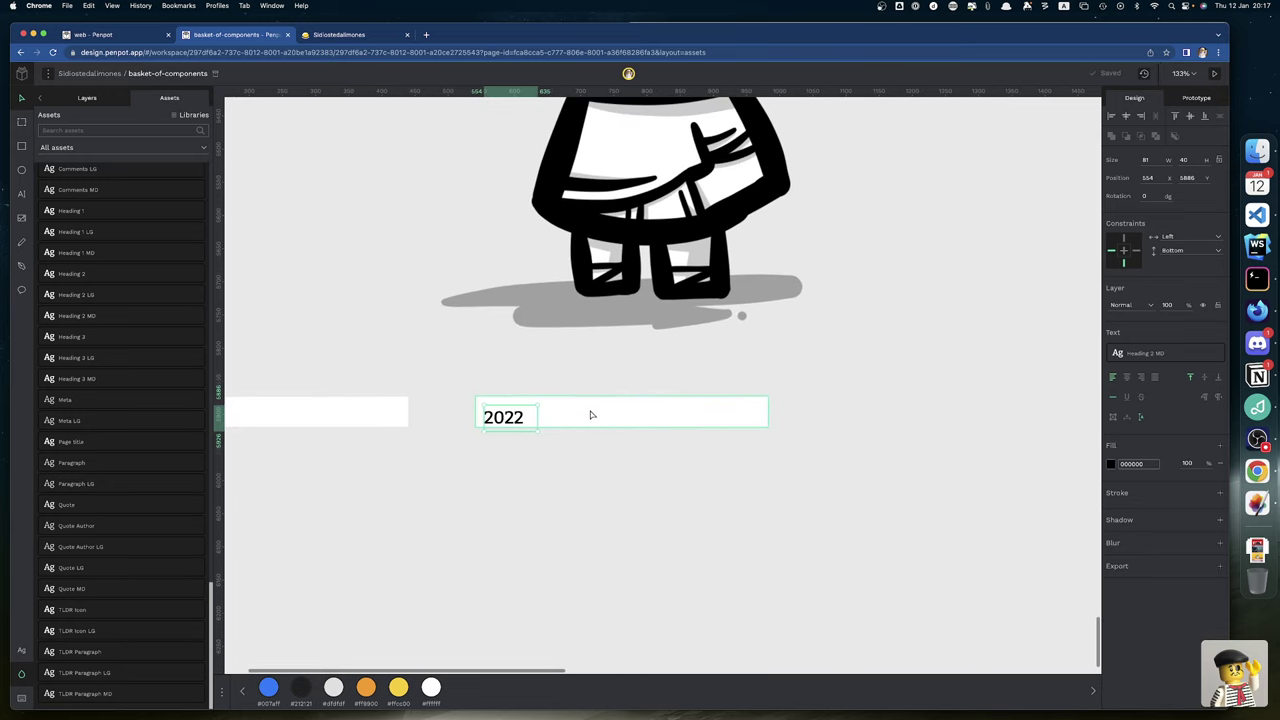
Set the detached divider's white background to a height of 64 and align the 2022 text to its bottom edge
{"action": "left_click", "coordinate": [589, 415]}
{"action": "left_click", "coordinate": [1193, 161]}
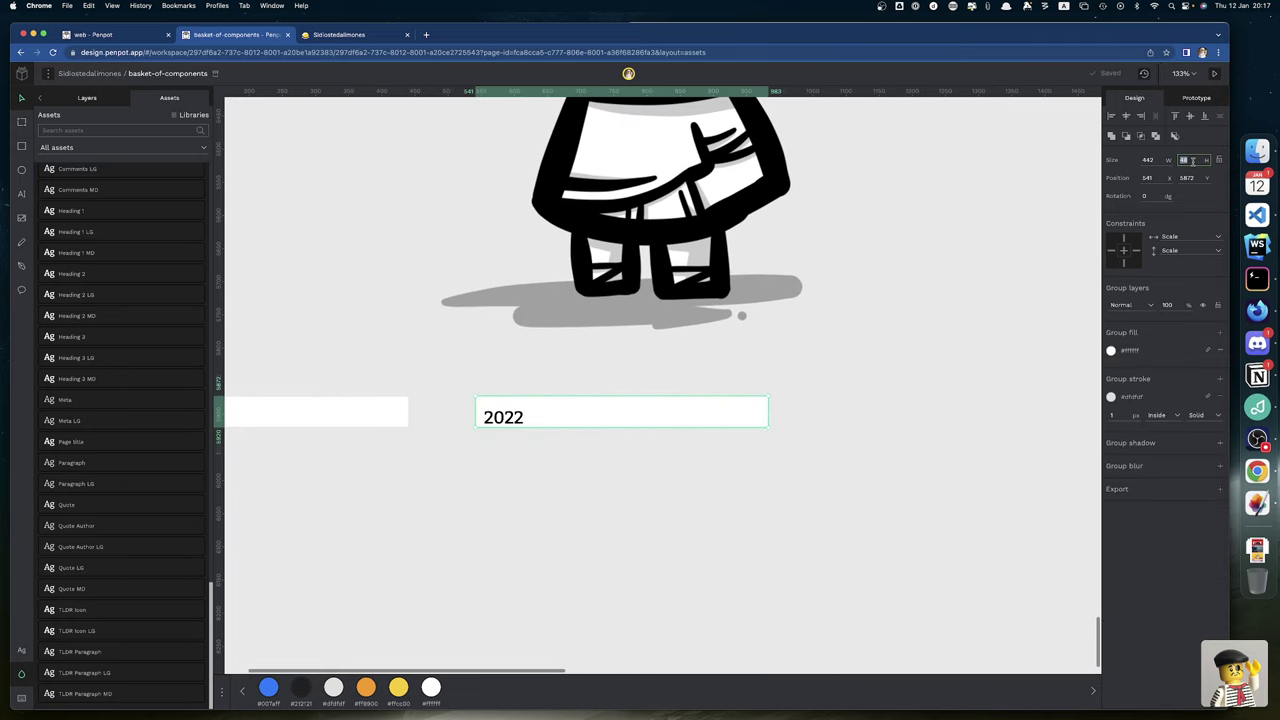
{"action": "type", "text": "48"}
{"action": "key", "text": "Return"}
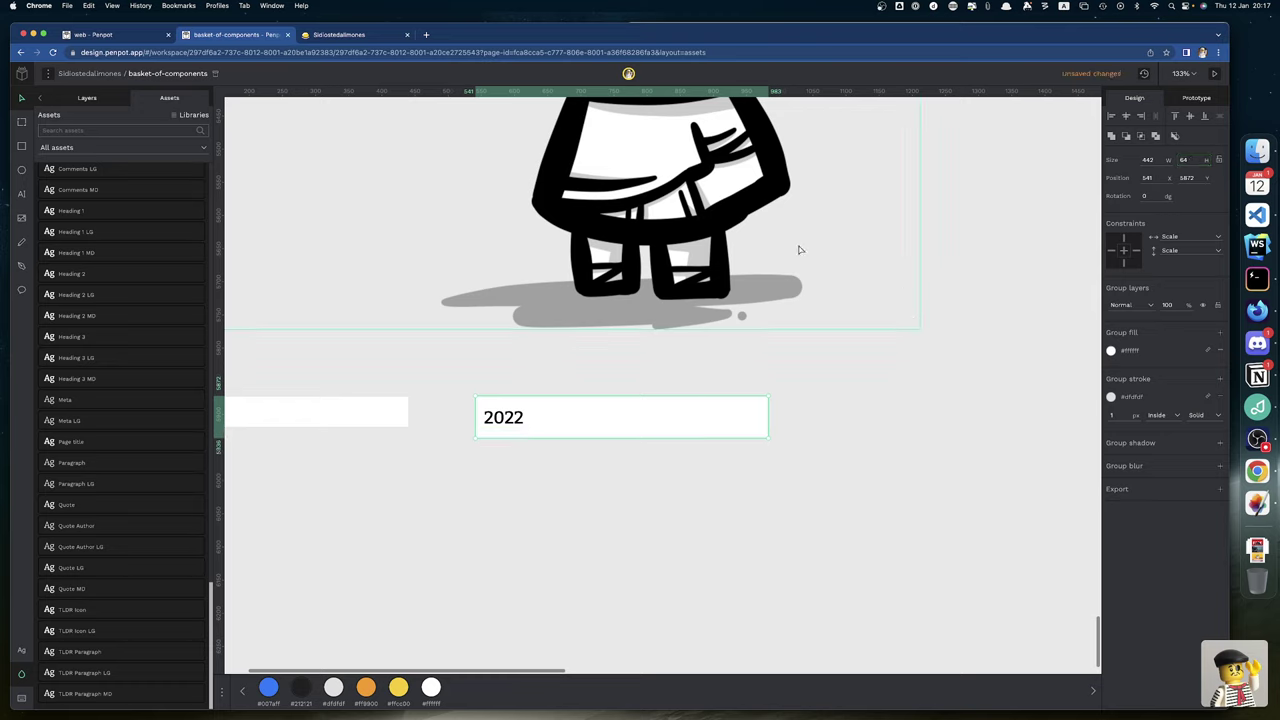
{"action": "double_click", "coordinate": [508, 420]}
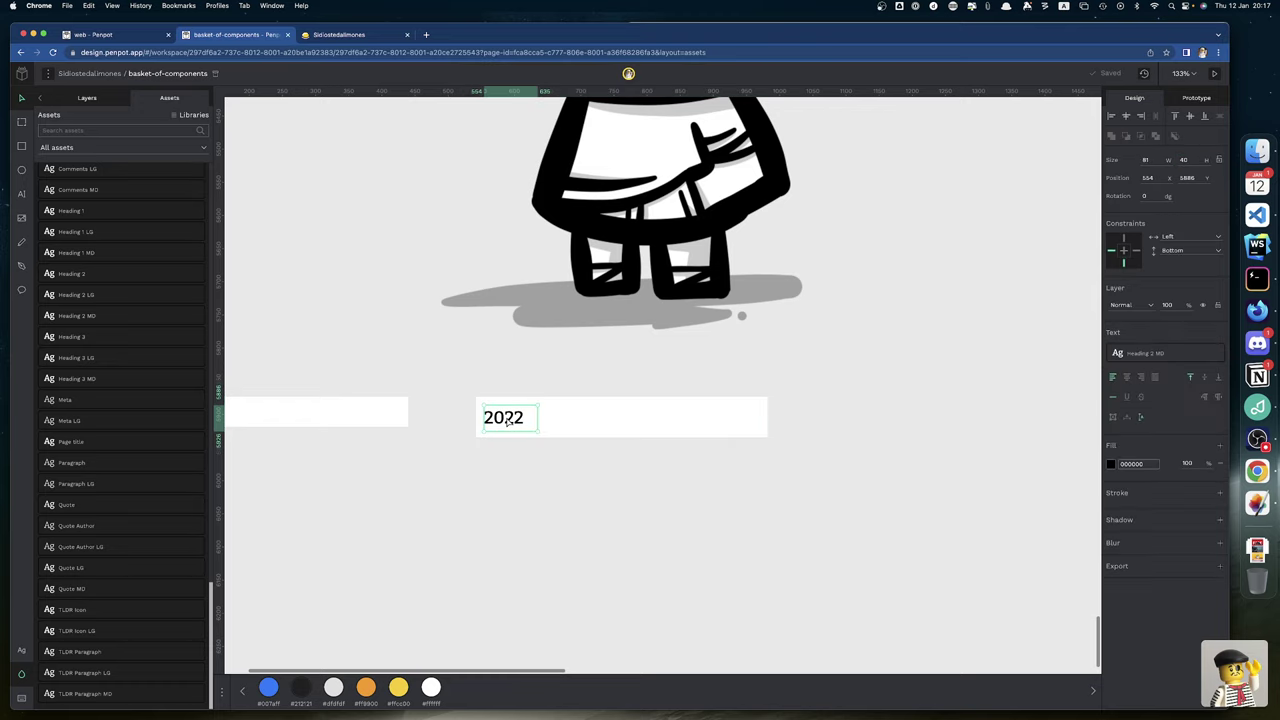
{"action": "left_click", "coordinate": [617, 424], "text": "shift"}
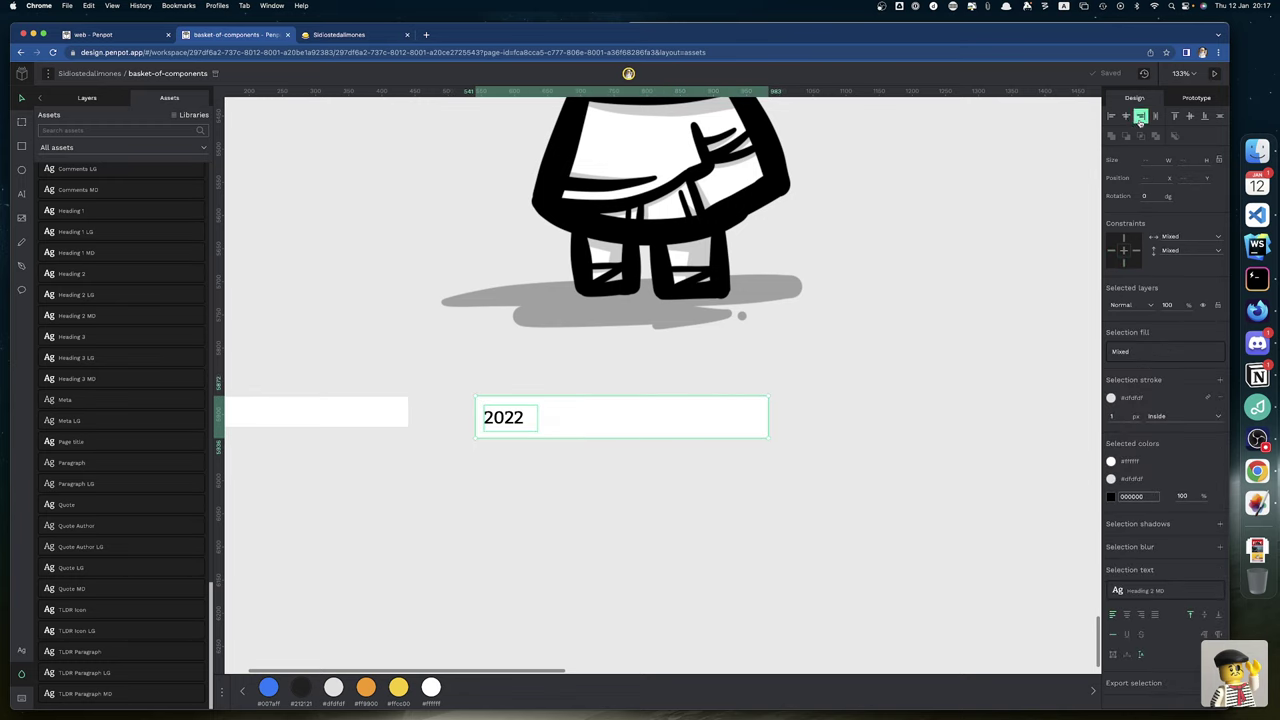
{"action": "left_click", "coordinate": [1204, 117]}
{"action": "scroll", "coordinate": [527, 486], "scroll_direction": "left", "scroll_amount": 5}
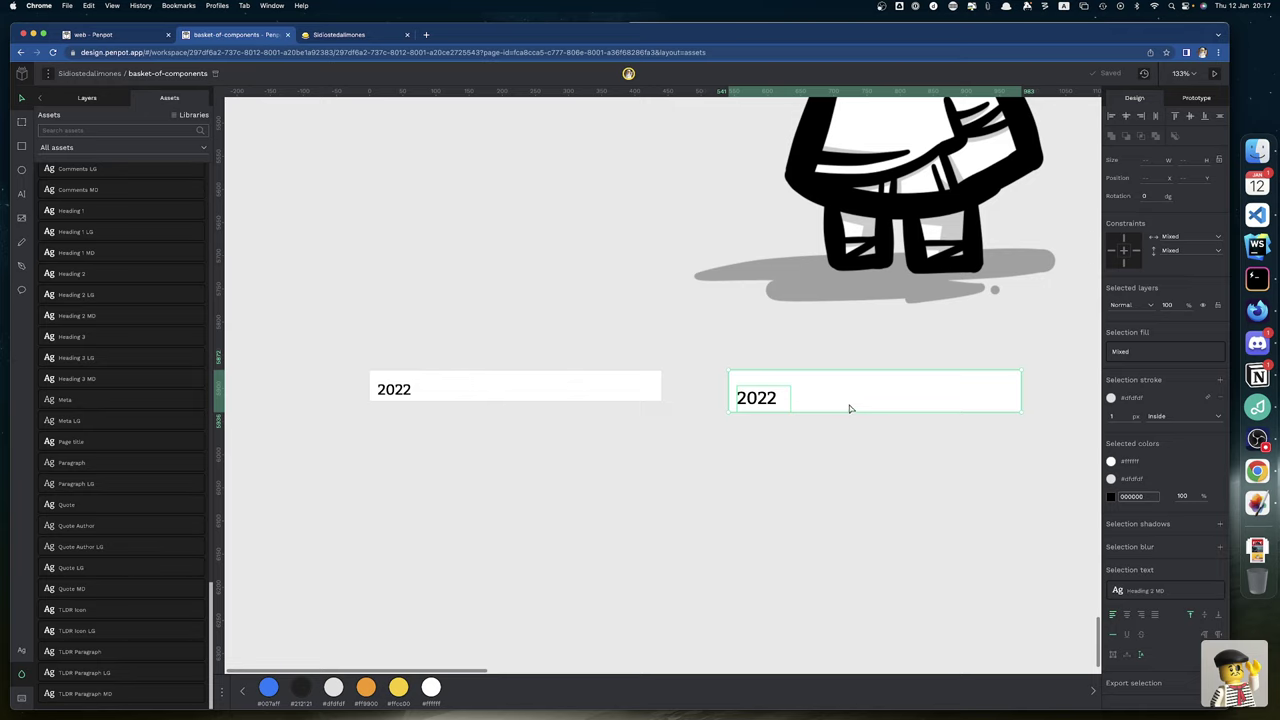
Set the height of the detached divider's white background to 56
{"action": "key", "text": "super+g"}
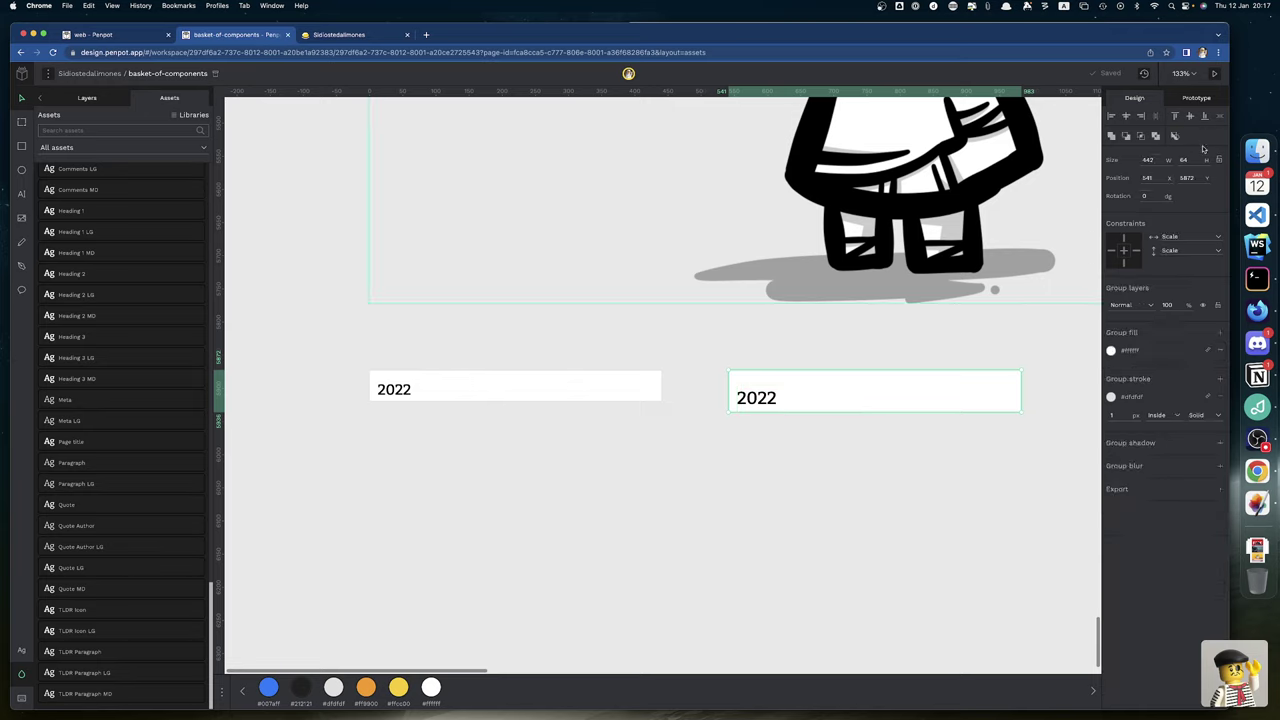
{"action": "left_click", "coordinate": [1195, 160]}
{"action": "type", "text": "64"}
{"action": "type", "text": "56"}
{"action": "key", "text": "Return"}
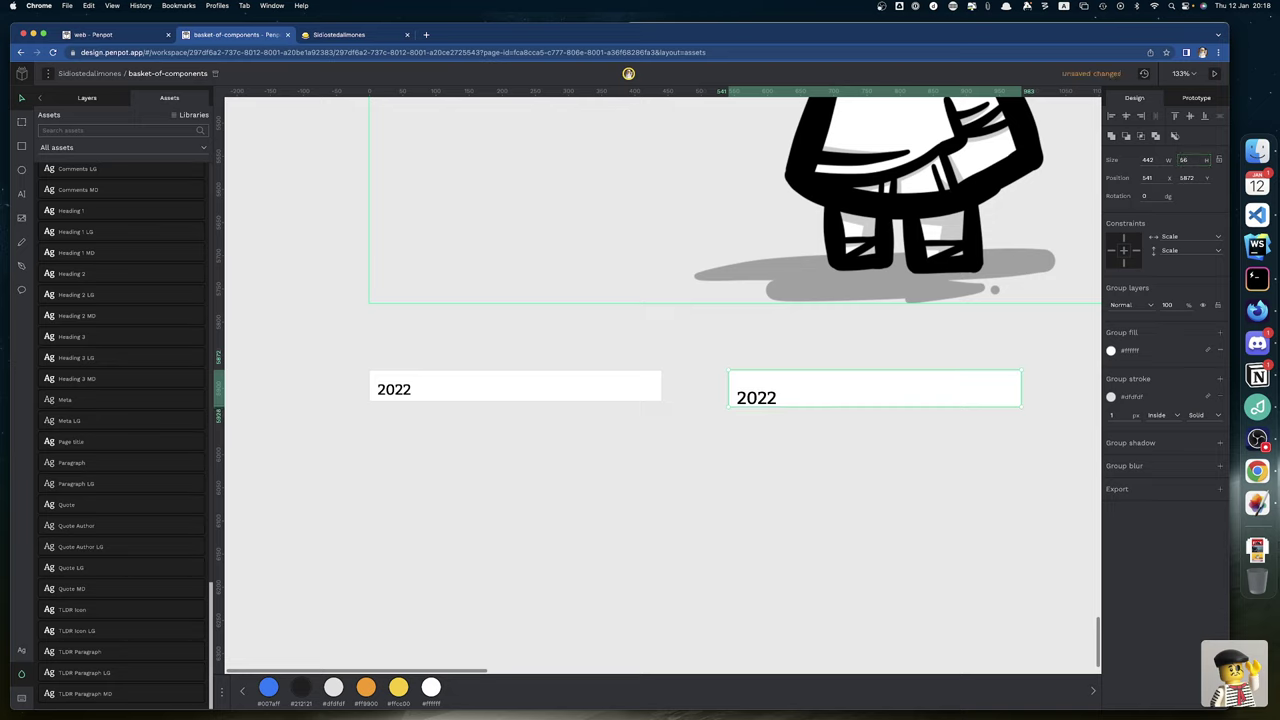
Align the detached divider's 2022 text and white background by their top edges, finishing with their bottom edges aligned
{"action": "left_click", "coordinate": [794, 389]}
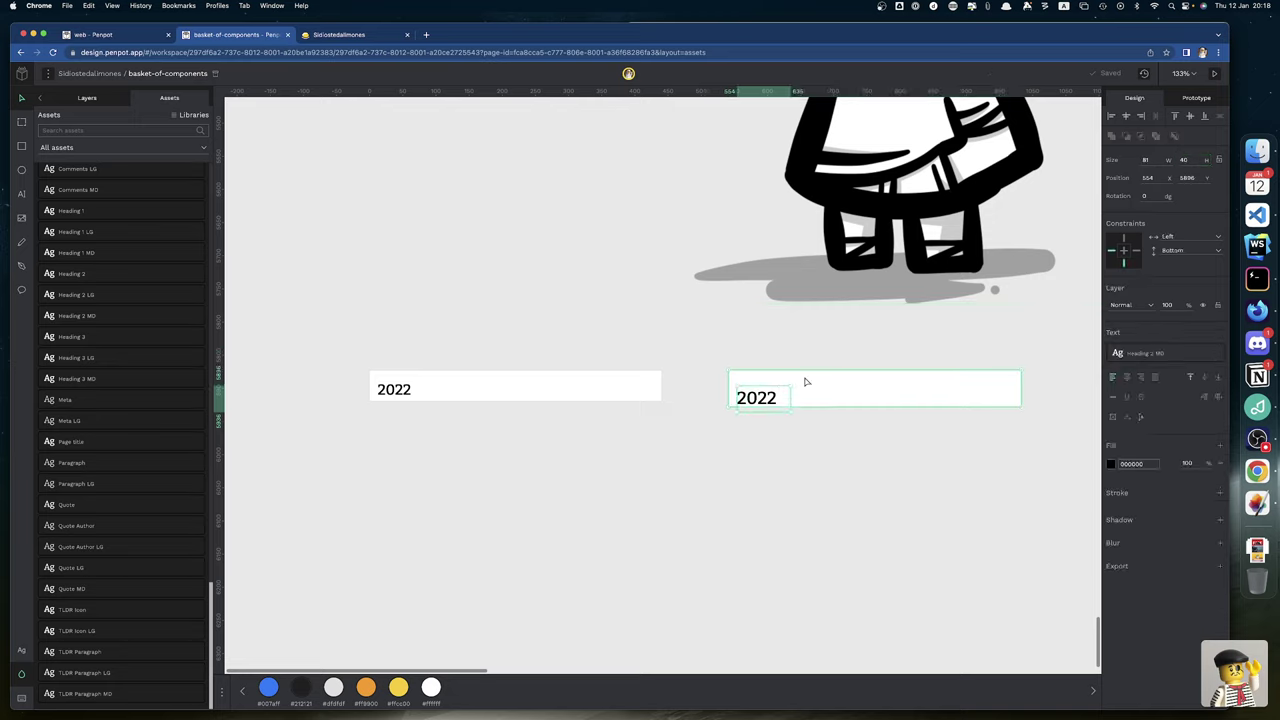
{"action": "left_click", "coordinate": [825, 379], "text": "shift"}
{"action": "left_click", "coordinate": [1175, 116]}
{"action": "left_click", "coordinate": [1205, 116]}
{"action": "left_click", "coordinate": [713, 452]}
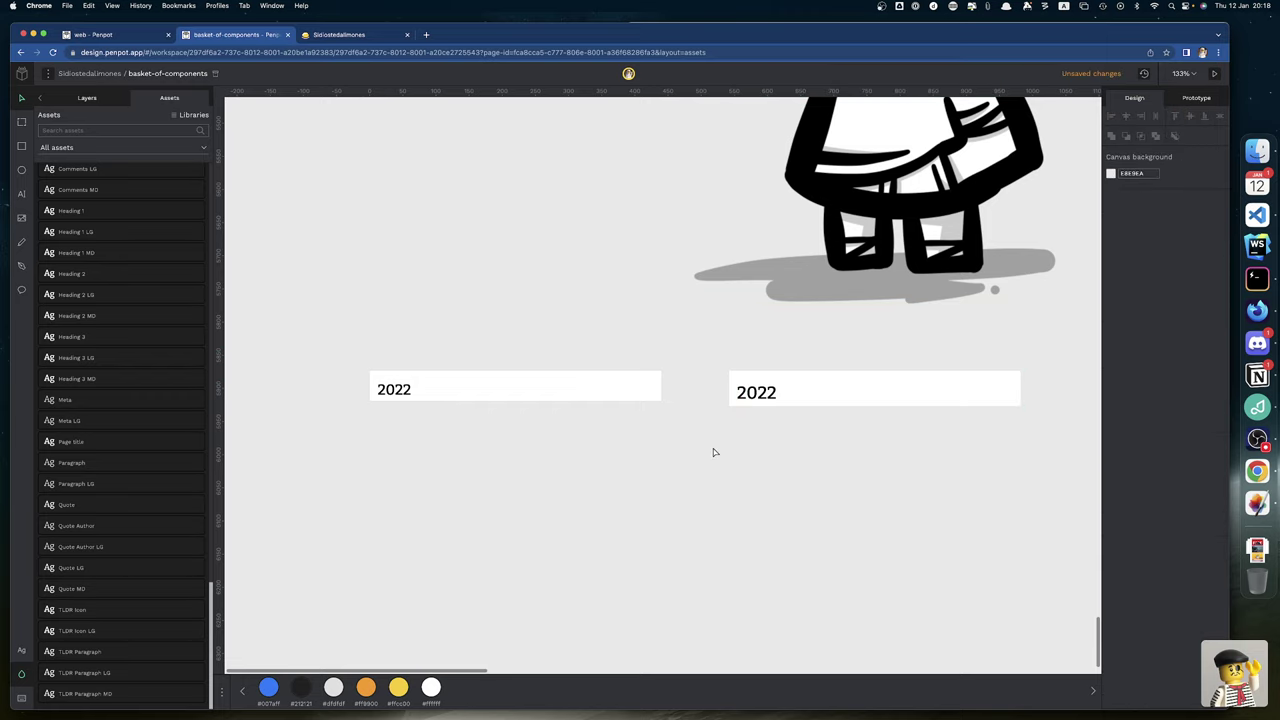
Check the layer name of the original 2022 divider and examine how the Post grid components are organised in the local library
{"action": "scroll", "coordinate": [713, 452], "scroll_direction": "right", "scroll_amount": 2}
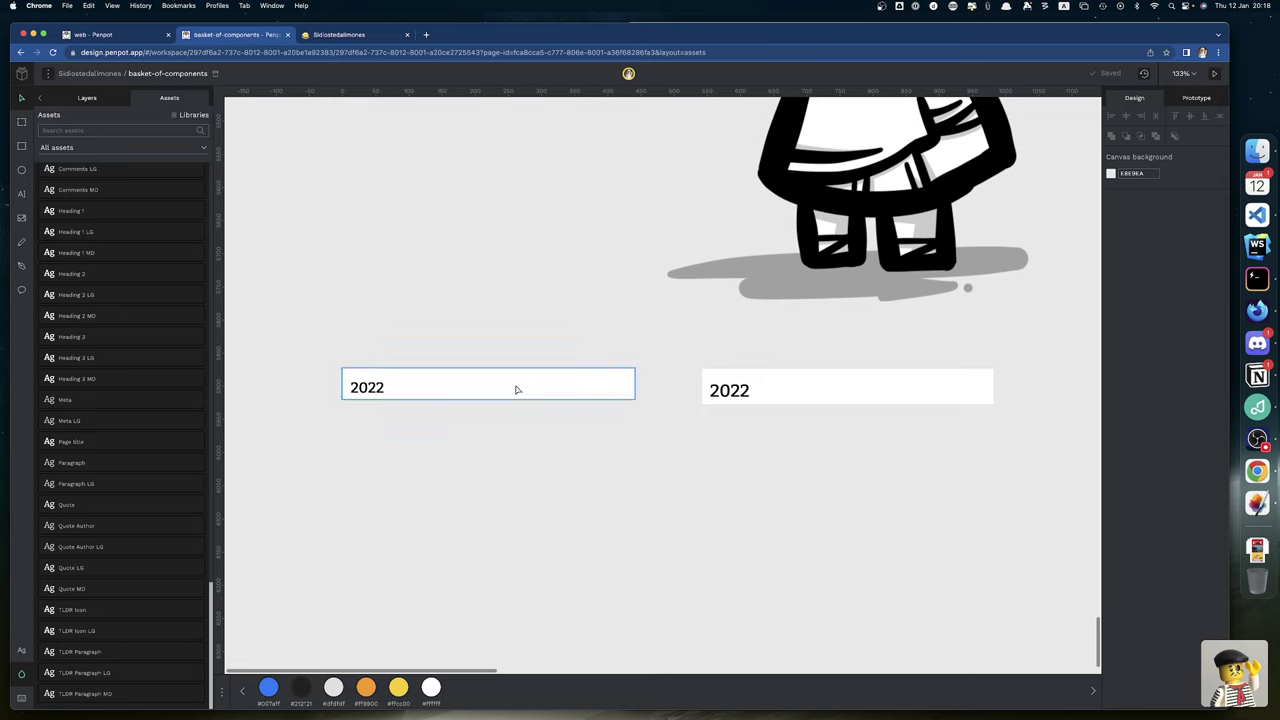
{"action": "left_click", "coordinate": [390, 397]}
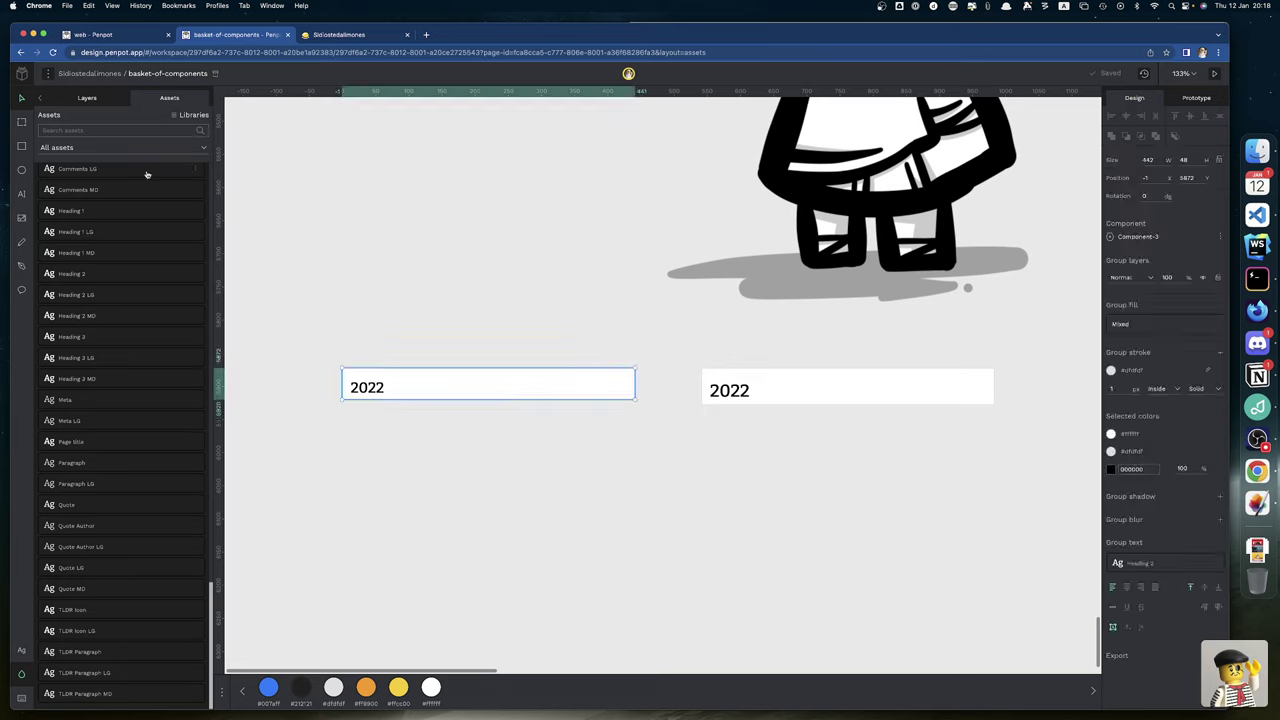
{"action": "left_click", "coordinate": [92, 101]}
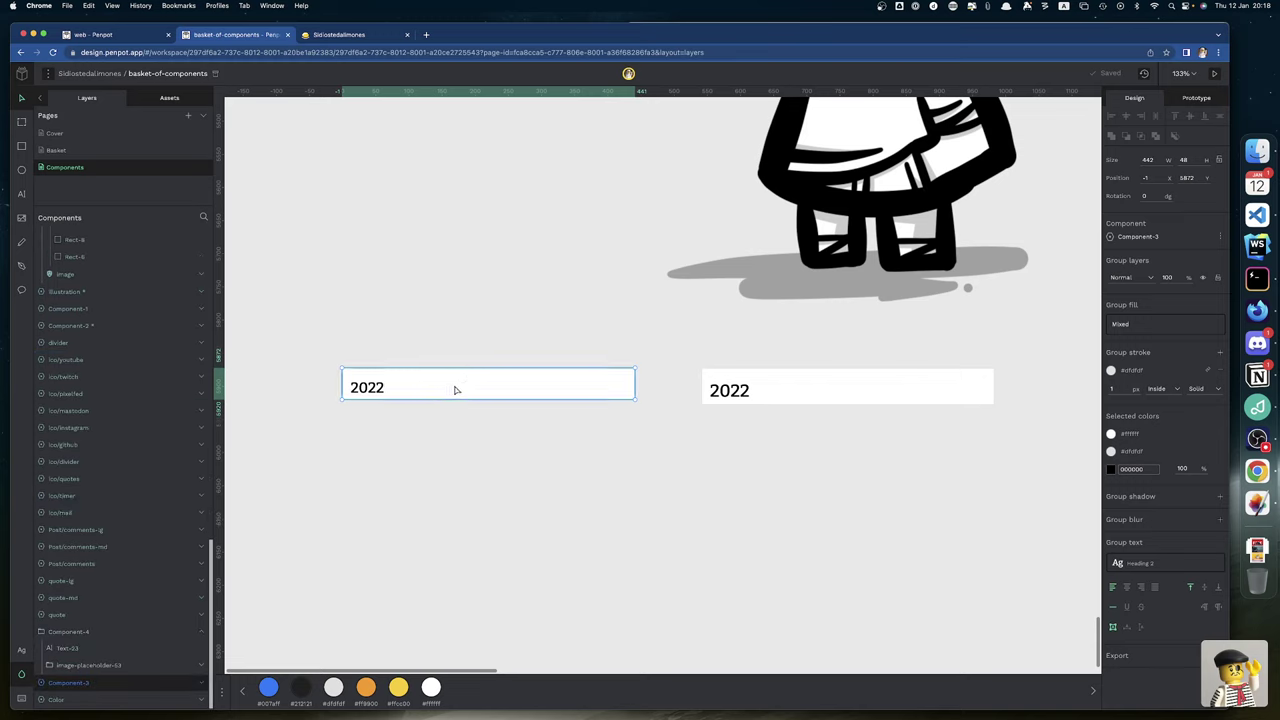
{"action": "double_click", "coordinate": [74, 684]}
{"action": "key", "text": "Return"}
{"action": "left_click", "coordinate": [204, 686]}
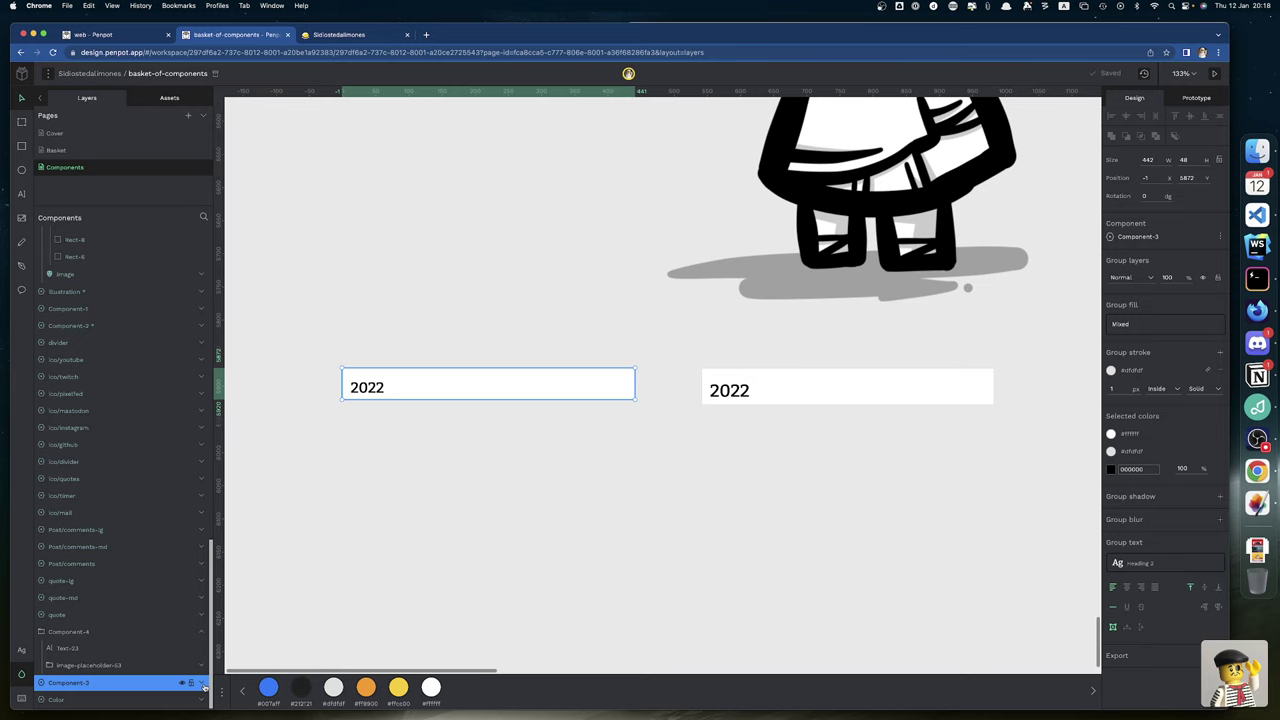
{"action": "left_click", "coordinate": [172, 100]}
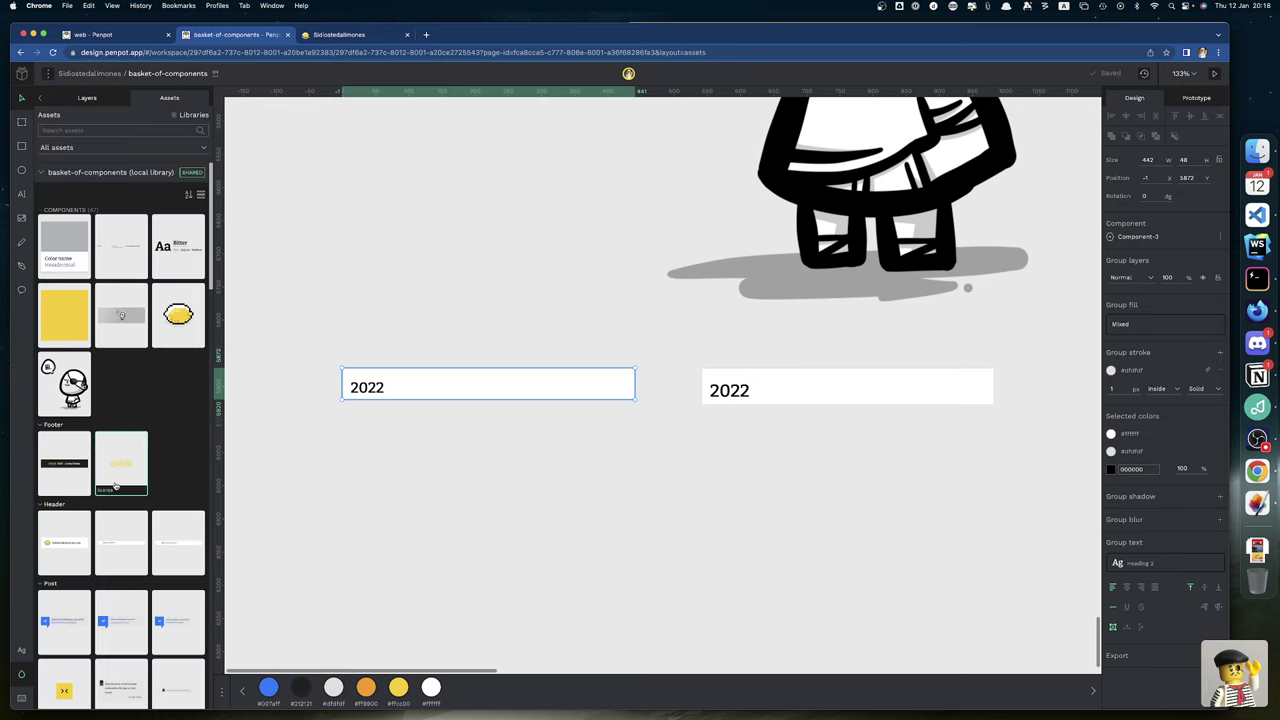
{"action": "scroll", "coordinate": [116, 487], "scroll_direction": "down", "scroll_amount": 5}
{"action": "scroll", "coordinate": [116, 487], "scroll_direction": "down", "scroll_amount": 5}
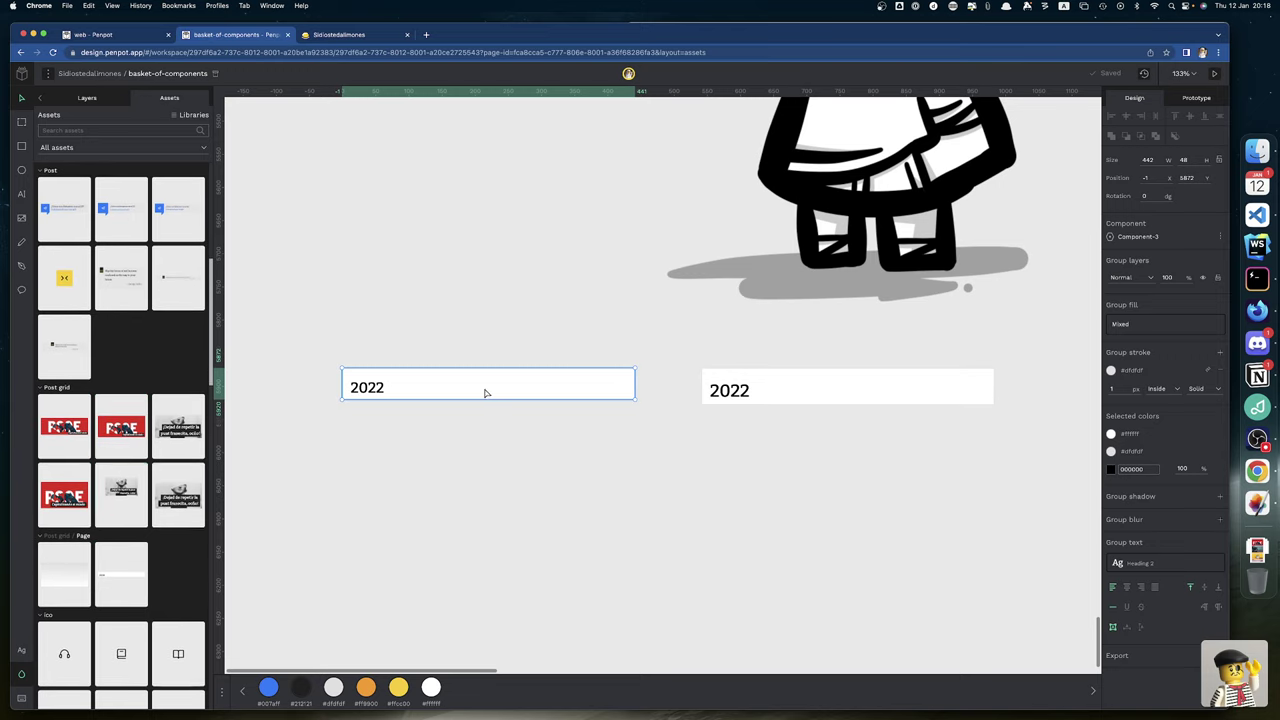
Rename the detached divider group as year-divider-md
{"action": "left_click", "coordinate": [795, 387]}
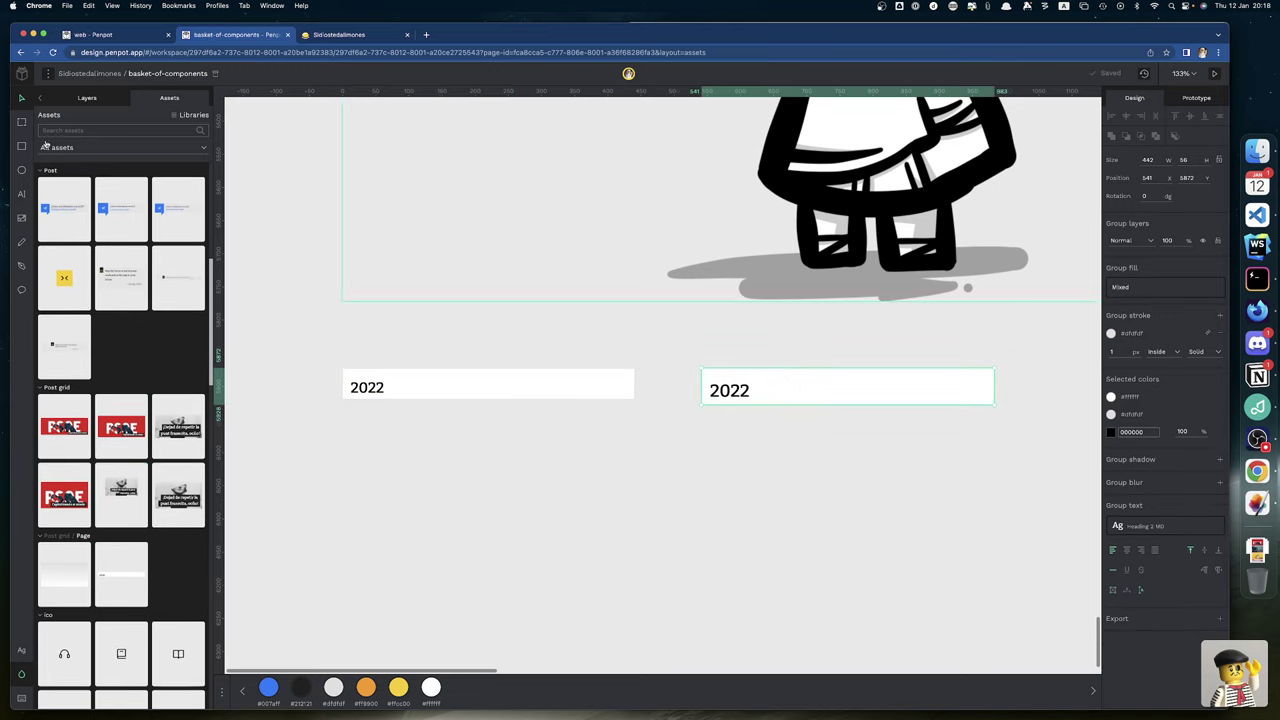
{"action": "left_click", "coordinate": [88, 98]}
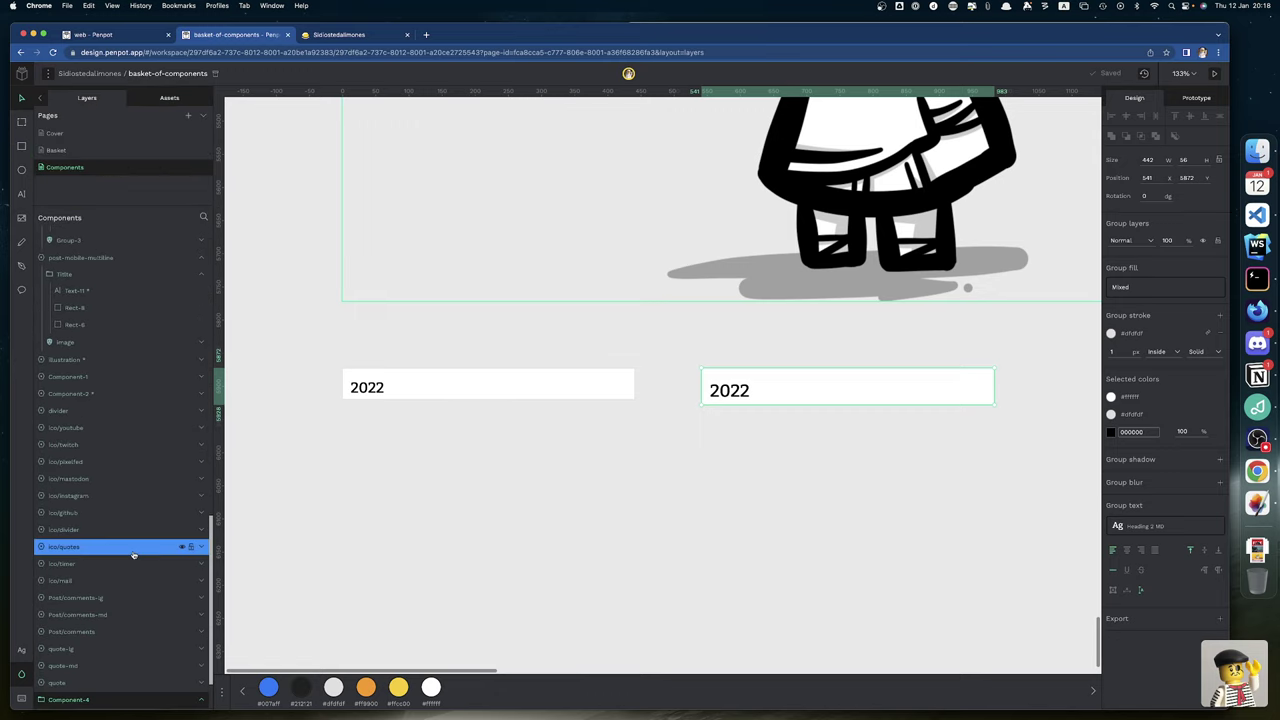
{"action": "left_click", "coordinate": [85, 699]}
{"action": "double_click", "coordinate": [85, 699]}
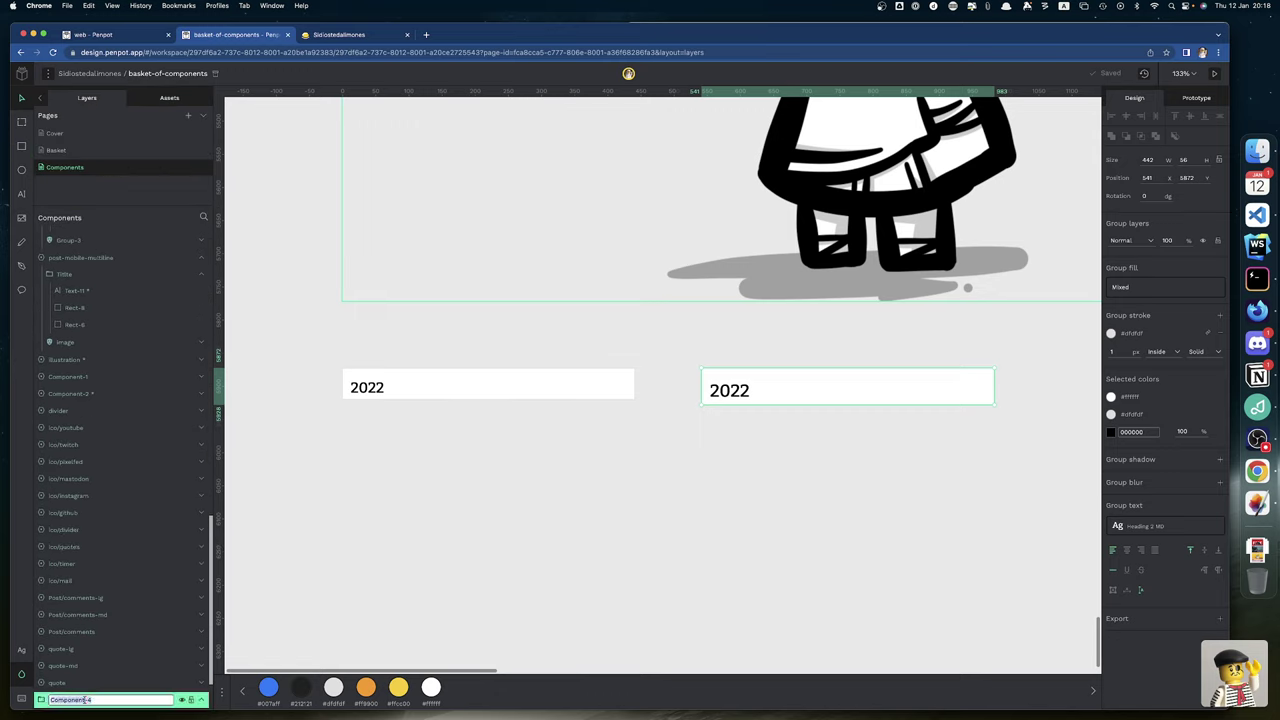
{"action": "type", "text": "ye"}
{"action": "type", "text": "ar-divider-md"}
{"action": "key", "text": "Return"}
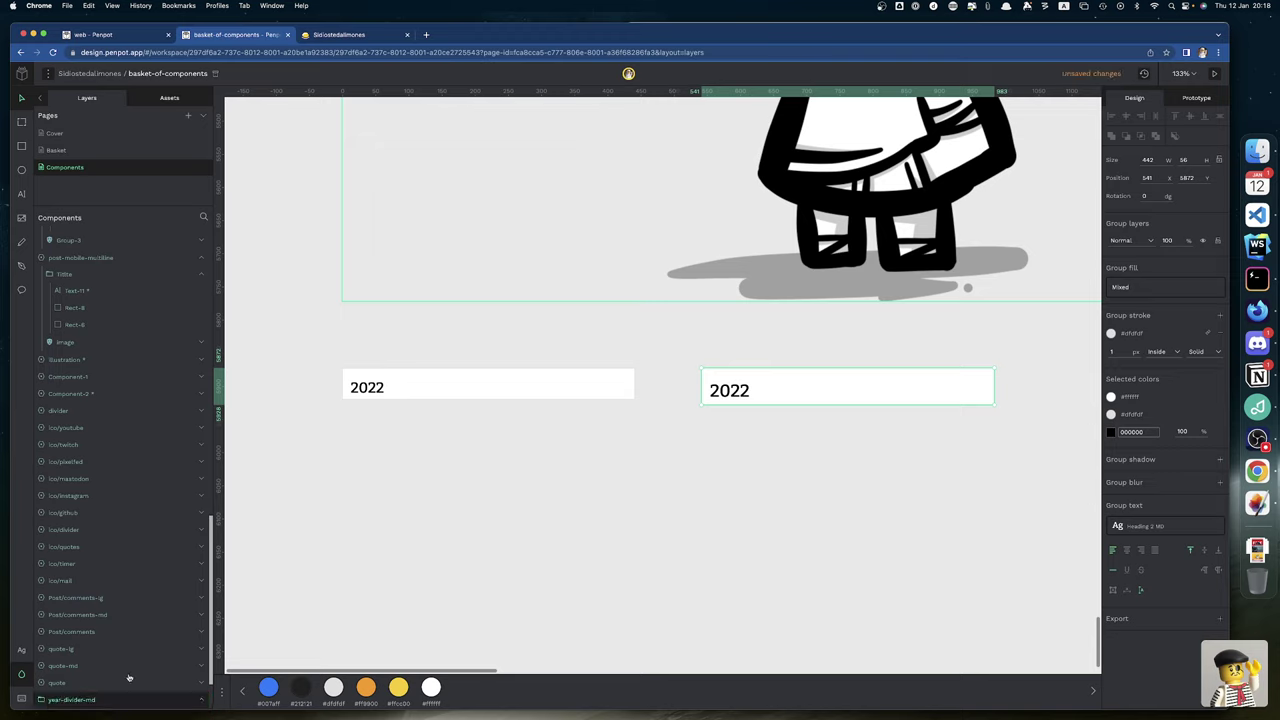
Check the text and background inside year-divider-md and create a component from the whole group
{"action": "double_click", "coordinate": [742, 398]}
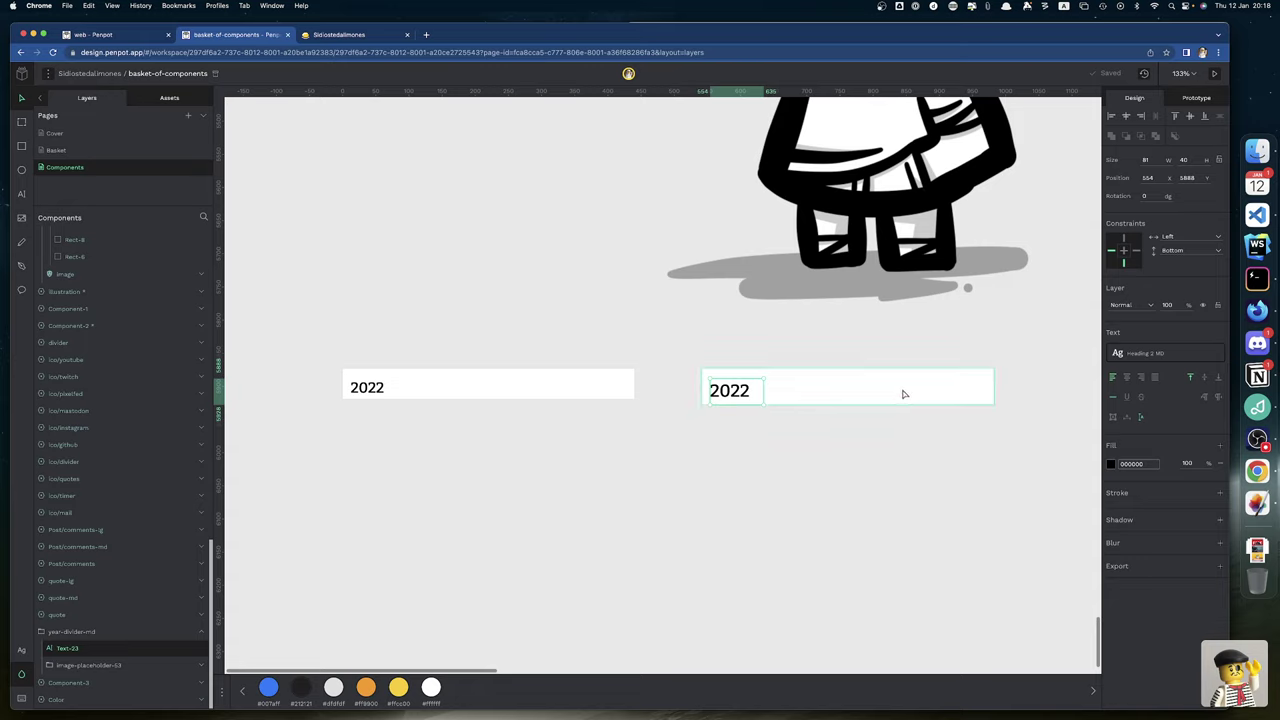
{"action": "left_click", "coordinate": [816, 381]}
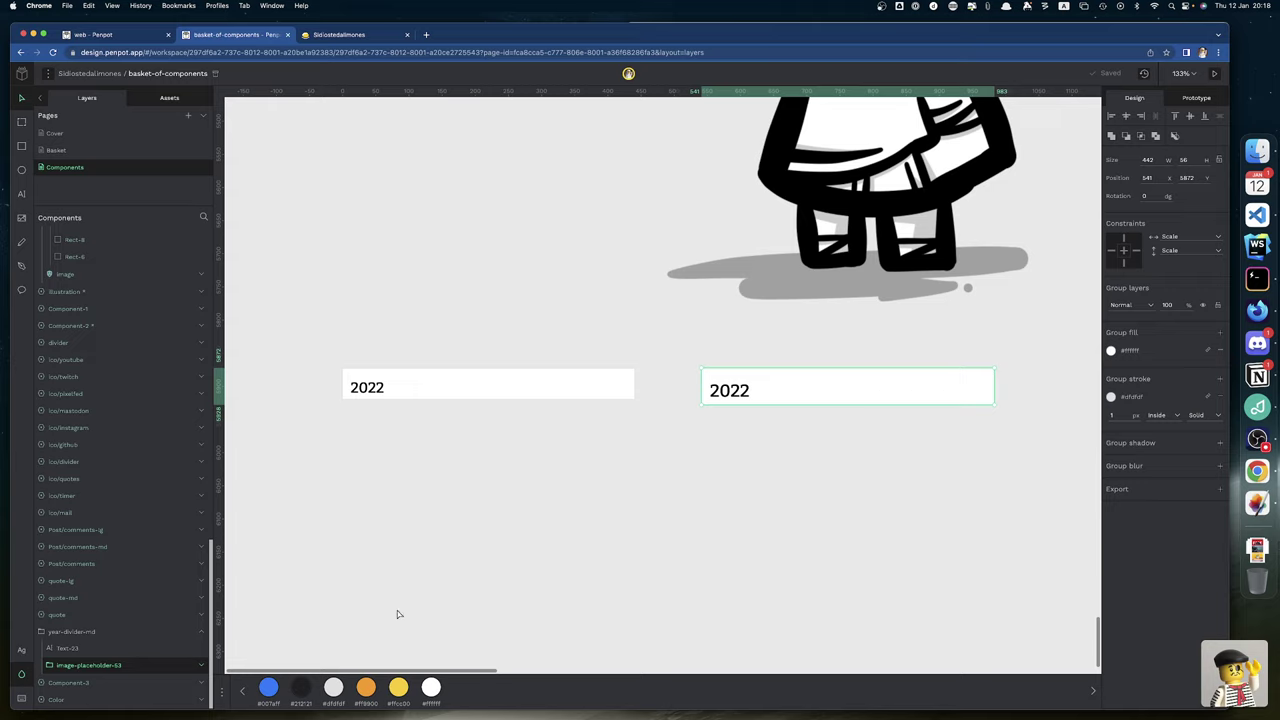
{"action": "left_click", "coordinate": [77, 632]}
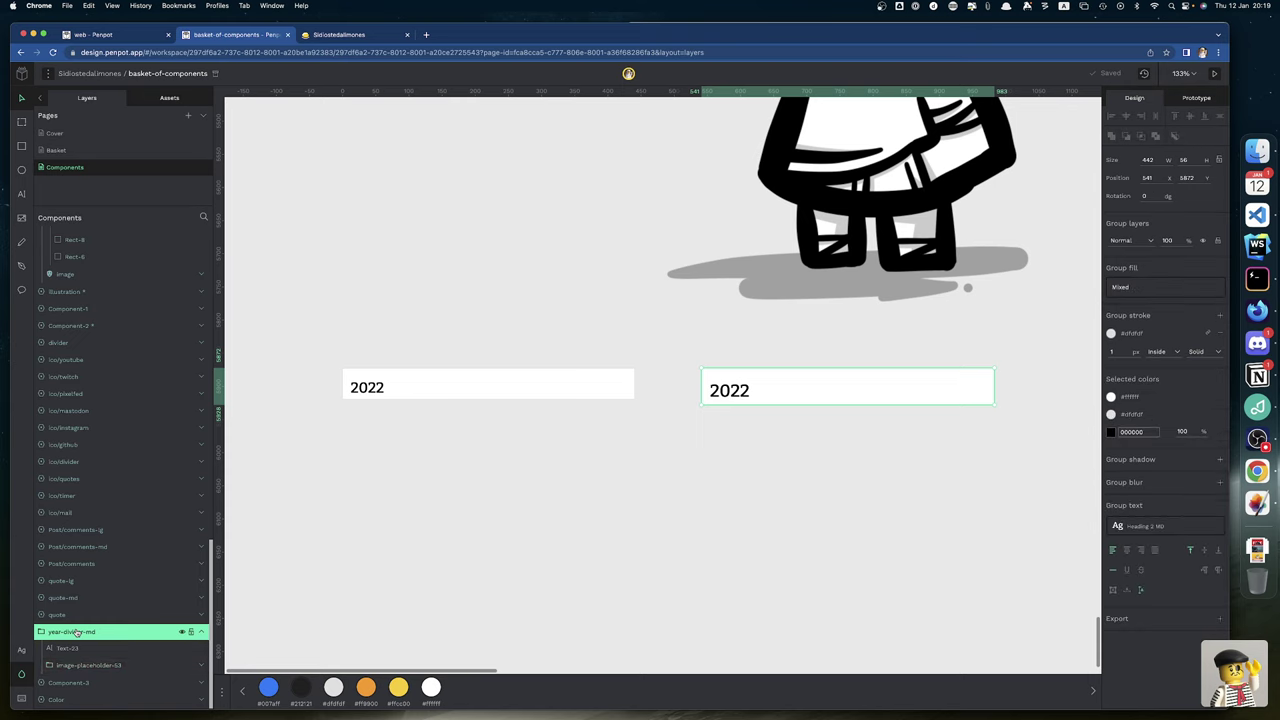
{"action": "key", "text": "ctrl+k"}
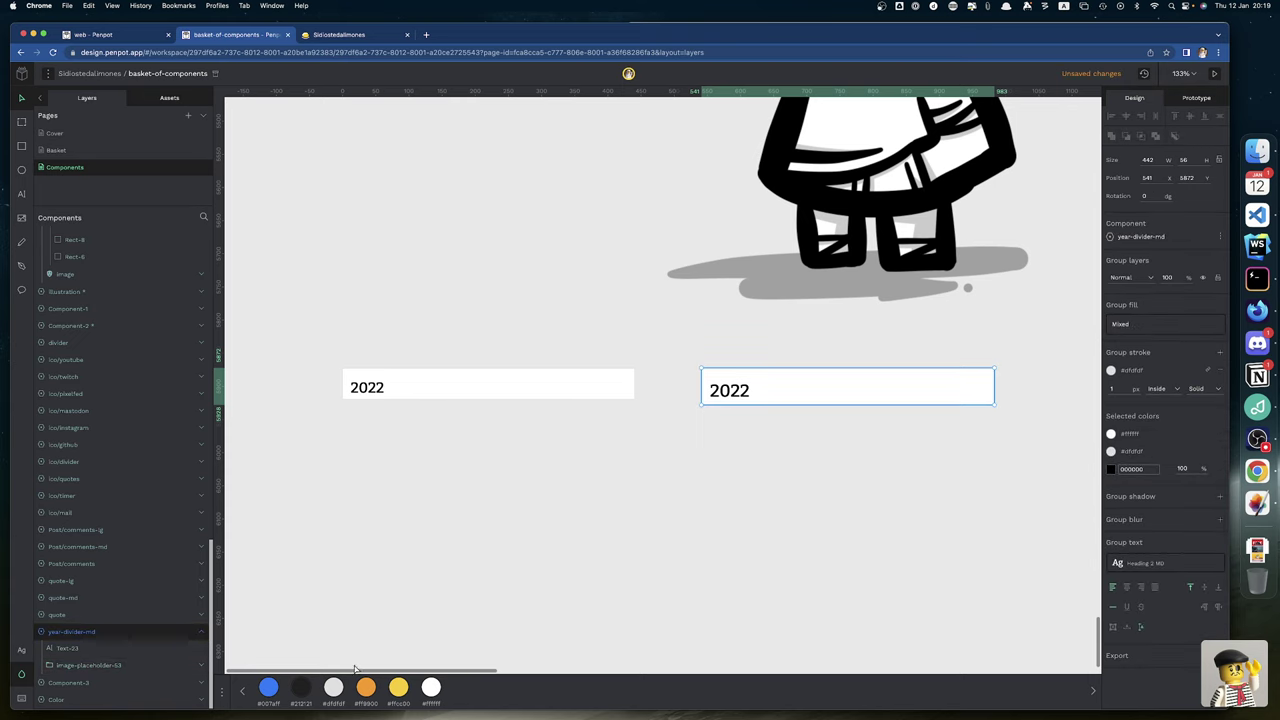
Duplicate year-divider-md, place the copy beside it at about X 1014 and align the tops of both dividers
{"action": "scroll", "coordinate": [513, 603], "scroll_direction": "right", "scroll_amount": 5}
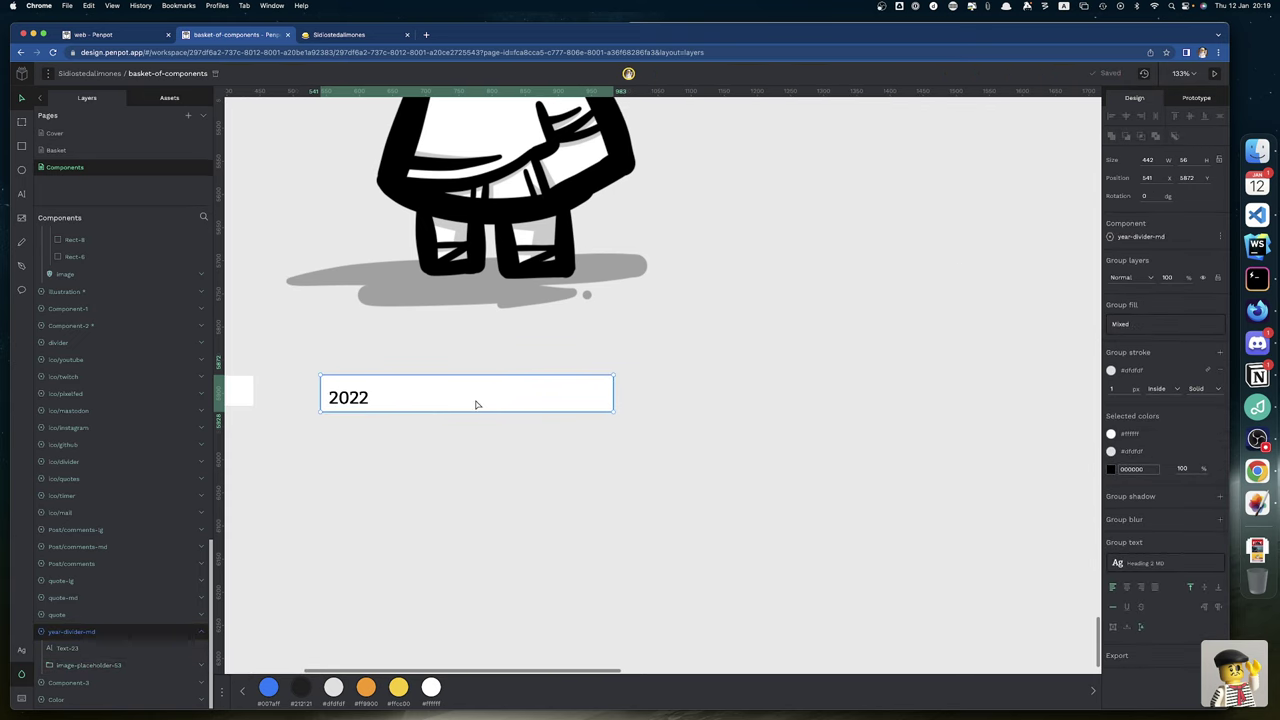
{"action": "left_click_drag", "start_coordinate": [474, 403], "coordinate": [789, 400]}
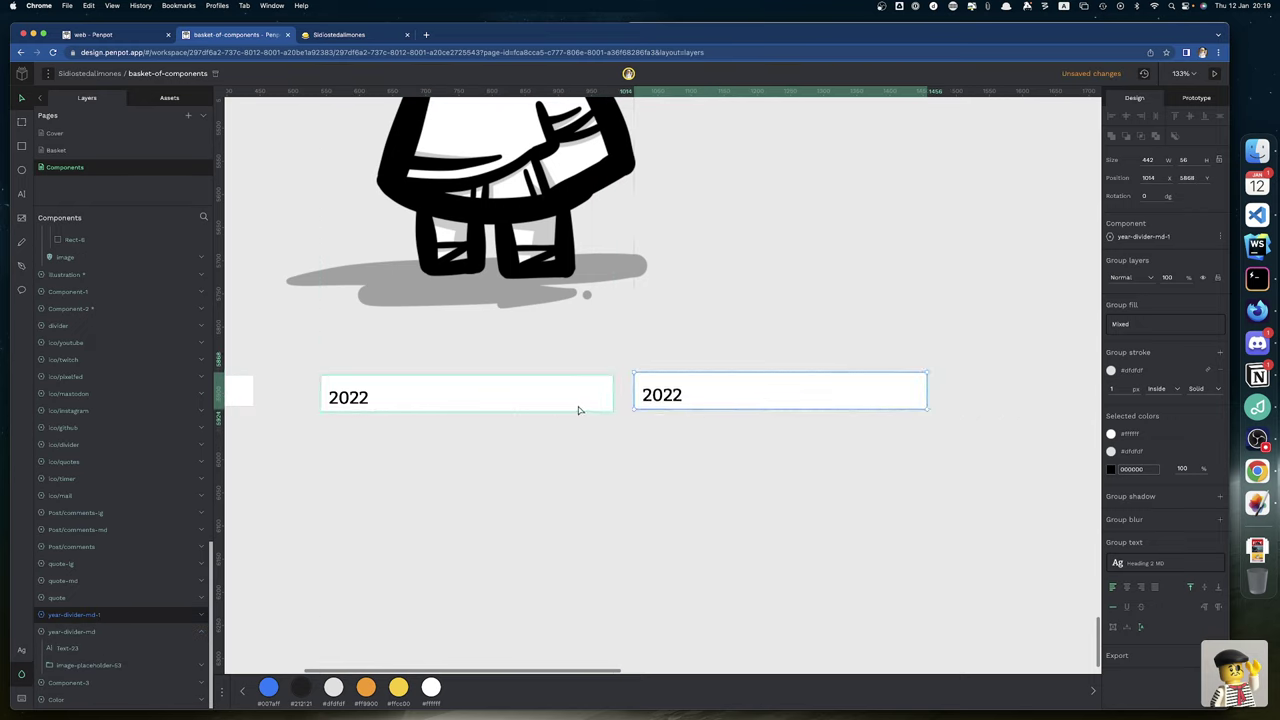
{"action": "key", "text": "shift+Down"}
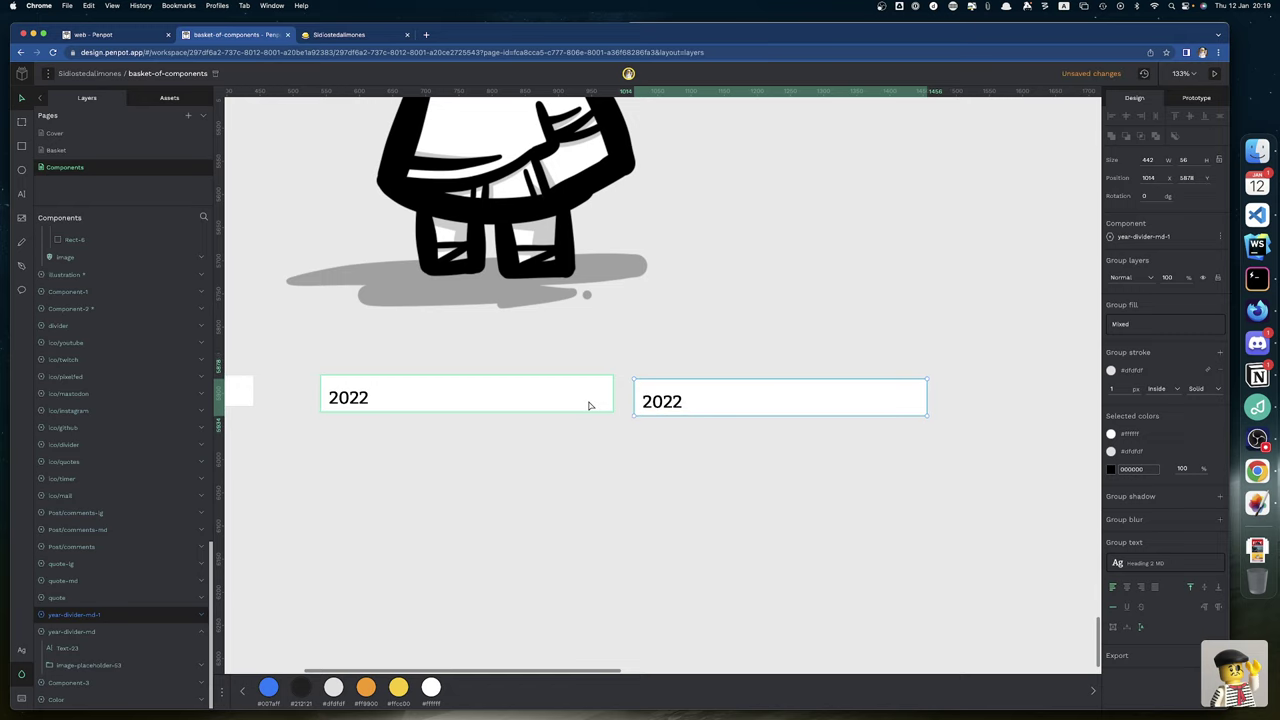
{"action": "left_click", "coordinate": [573, 400], "text": "shift"}
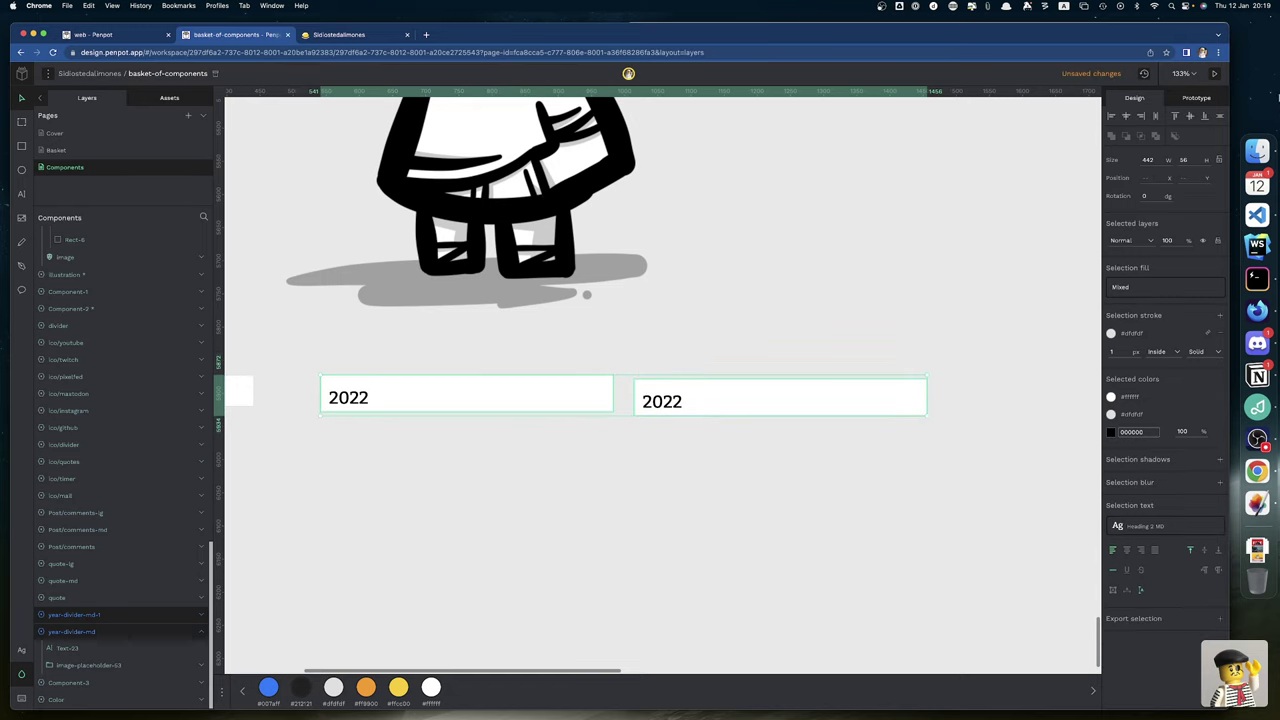
{"action": "left_click", "coordinate": [1174, 116]}
{"action": "left_click", "coordinate": [731, 316]}
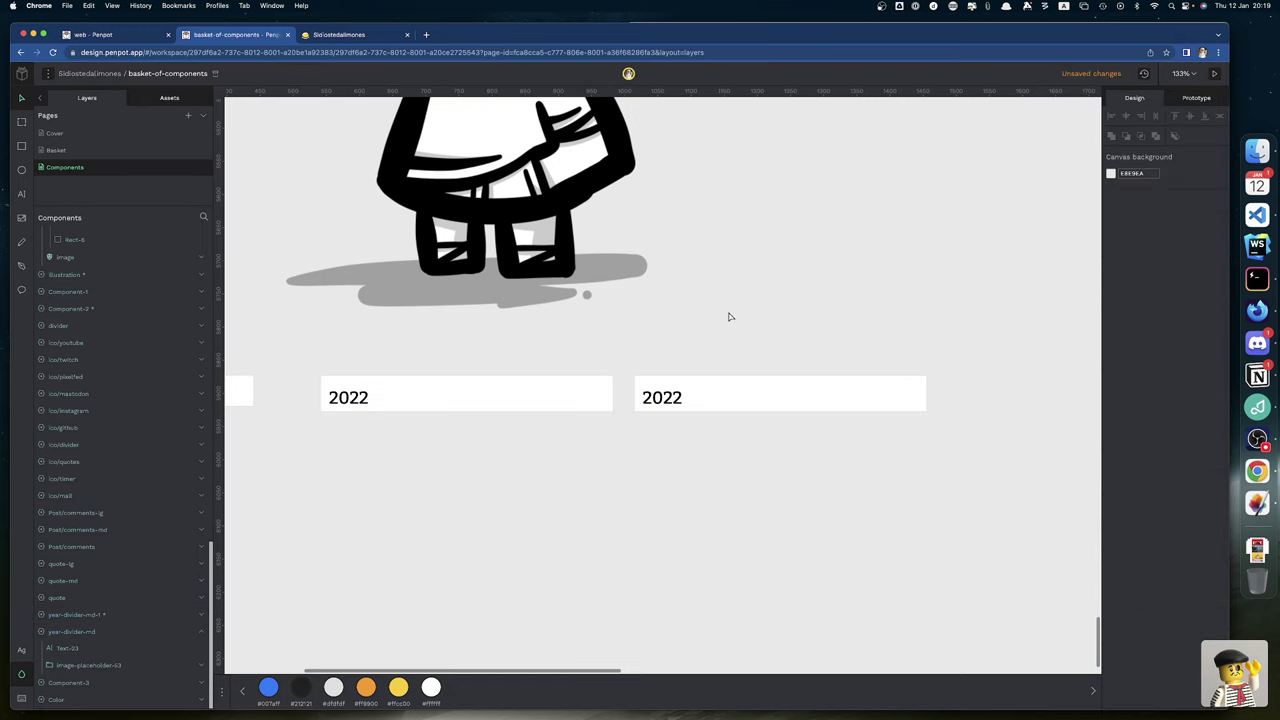
Move the duplicated 2022 divider horizontally away from the original to X 1083
{"action": "left_click", "coordinate": [721, 404]}
{"action": "key", "text": "alt"}
{"action": "key", "text": "Right"}
{"action": "key", "text": "Right"}
{"action": "key", "text": "Right"}
{"action": "key", "text": "Right"}
{"action": "key", "text": "Right"}
{"action": "key", "text": "Right"}
{"action": "key", "text": "Right"}
{"action": "key", "text": "Right"}
{"action": "key", "text": "Right"}
{"action": "key", "text": "Right"}
{"action": "key", "text": "Right"}
{"action": "key", "text": "Right"}
{"action": "key", "text": "Right"}
{"action": "key", "text": "Right"}
{"action": "key", "text": "Right"}
{"action": "key", "text": "Right"}
{"action": "key", "text": "Right"}
{"action": "key", "text": "Right"}
{"action": "key", "text": "Right"}
{"action": "key", "text": "Right"}
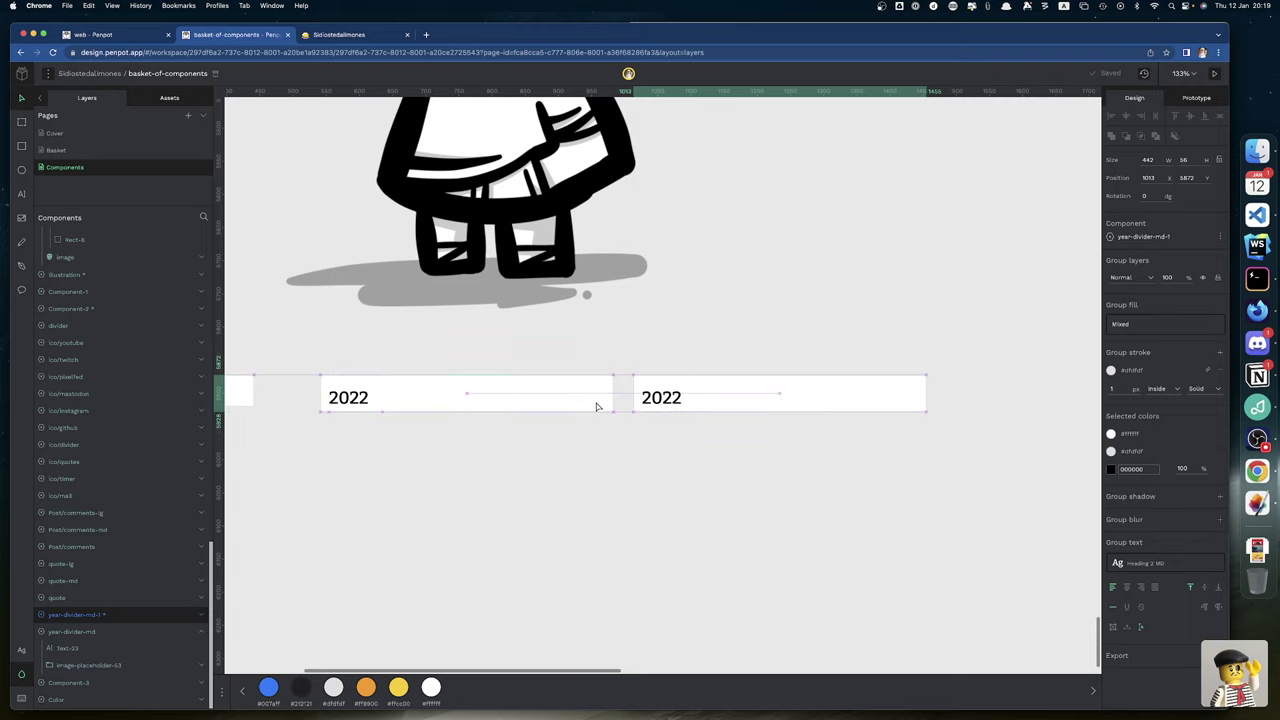
{"action": "key", "text": "Right"}
{"action": "key", "text": "Right"}
{"action": "key", "text": "Right"}
{"action": "key", "text": "Right"}
{"action": "key", "text": "Right"}
{"action": "key", "text": "Right"}
{"action": "key", "text": "Right"}
{"action": "key", "text": "Right"}
{"action": "key", "text": "Right"}
{"action": "key", "text": "Right"}
{"action": "key", "text": "Right"}
{"action": "key", "text": "Right"}
{"action": "key", "text": "Right"}
{"action": "key", "text": "Right"}
{"action": "key", "text": "Right"}
{"action": "key", "text": "Right"}
{"action": "key", "text": "Right"}
{"action": "key", "text": "Right"}
{"action": "key", "text": "Right"}
{"action": "key", "text": "Right"}
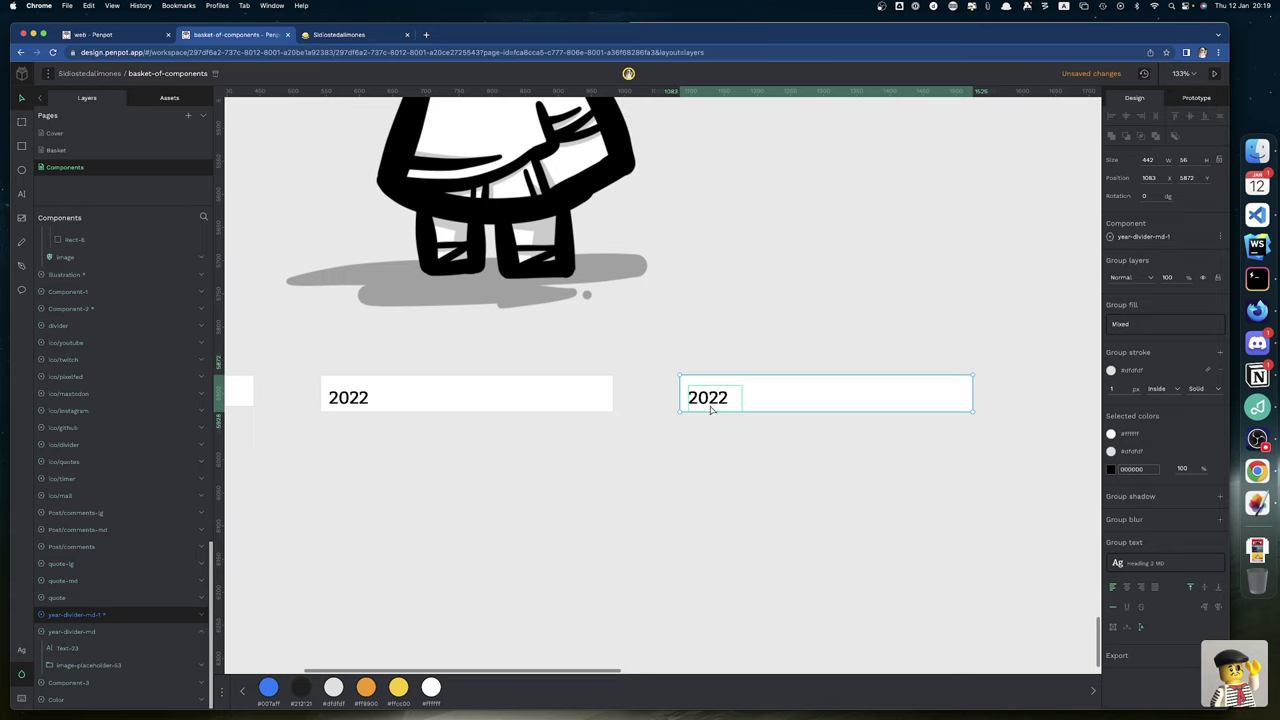
Detach the duplicated 2022 divider from its component
{"action": "right_click", "coordinate": [810, 410]}
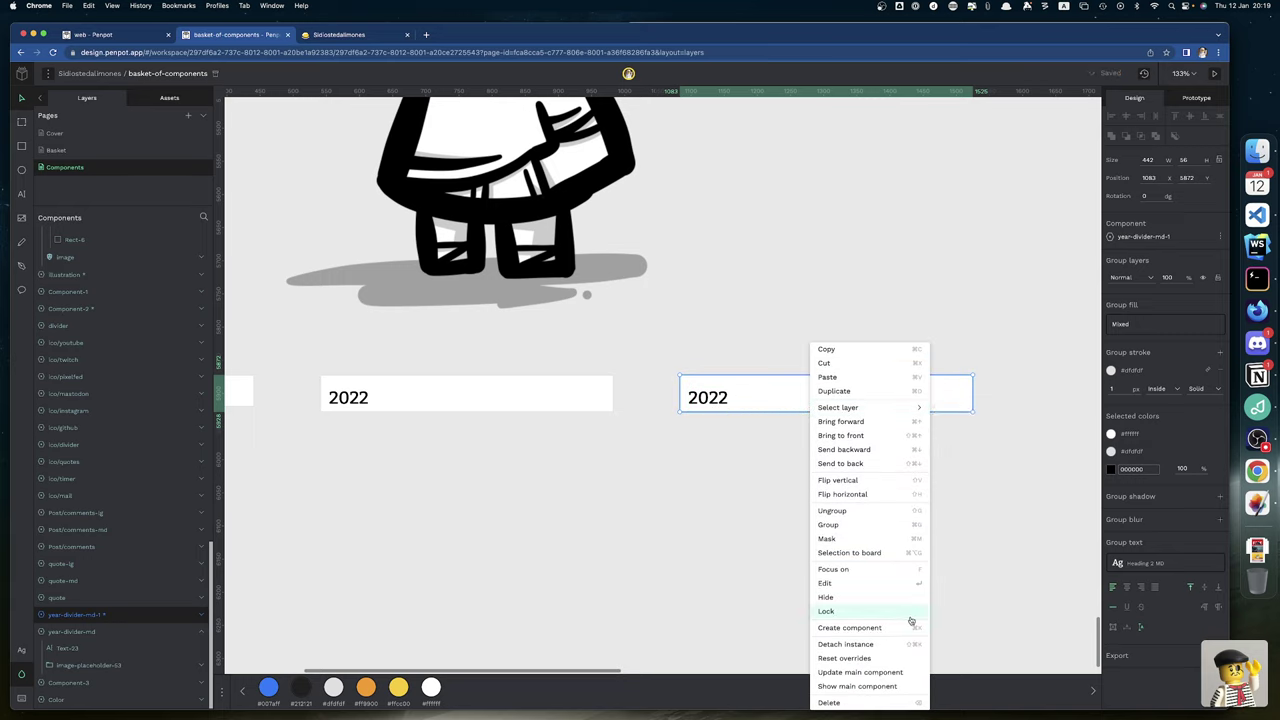
{"action": "left_click", "coordinate": [866, 645]}
{"action": "left_click", "coordinate": [730, 424]}
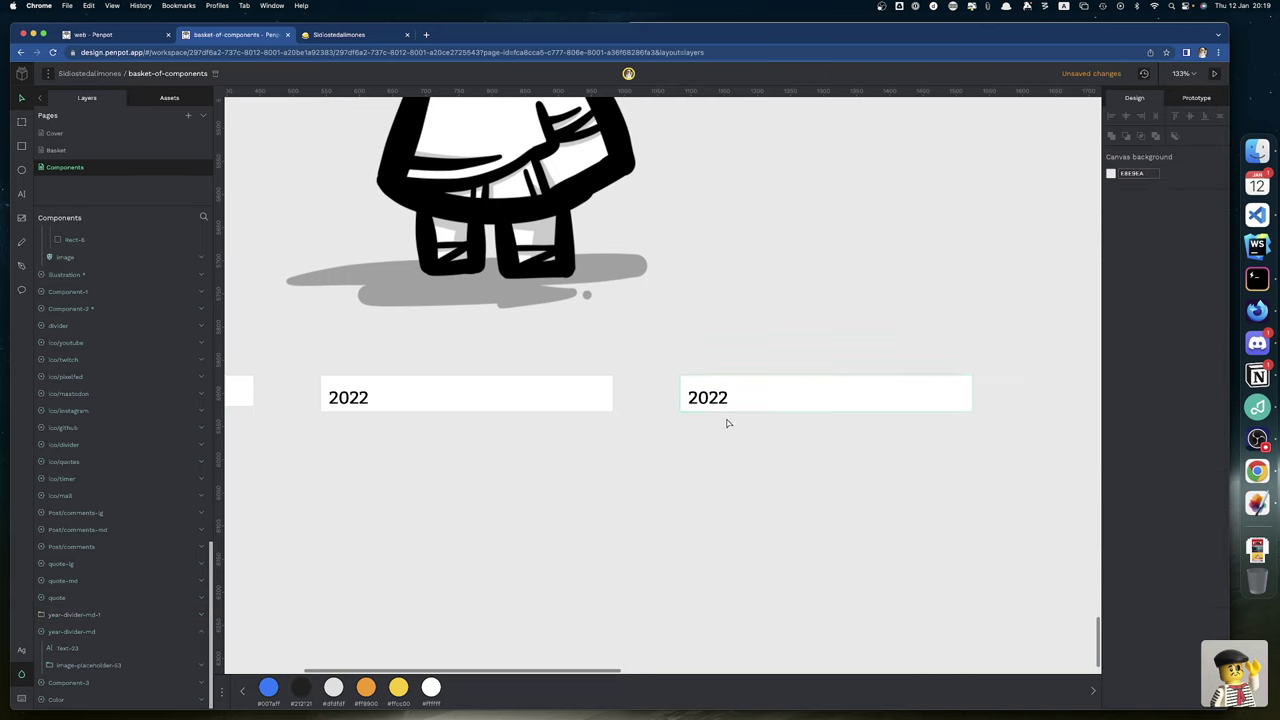
Apply the Heading 2 LG typography to the 2022 text in the detached divider copy
{"action": "double_click", "coordinate": [710, 397]}
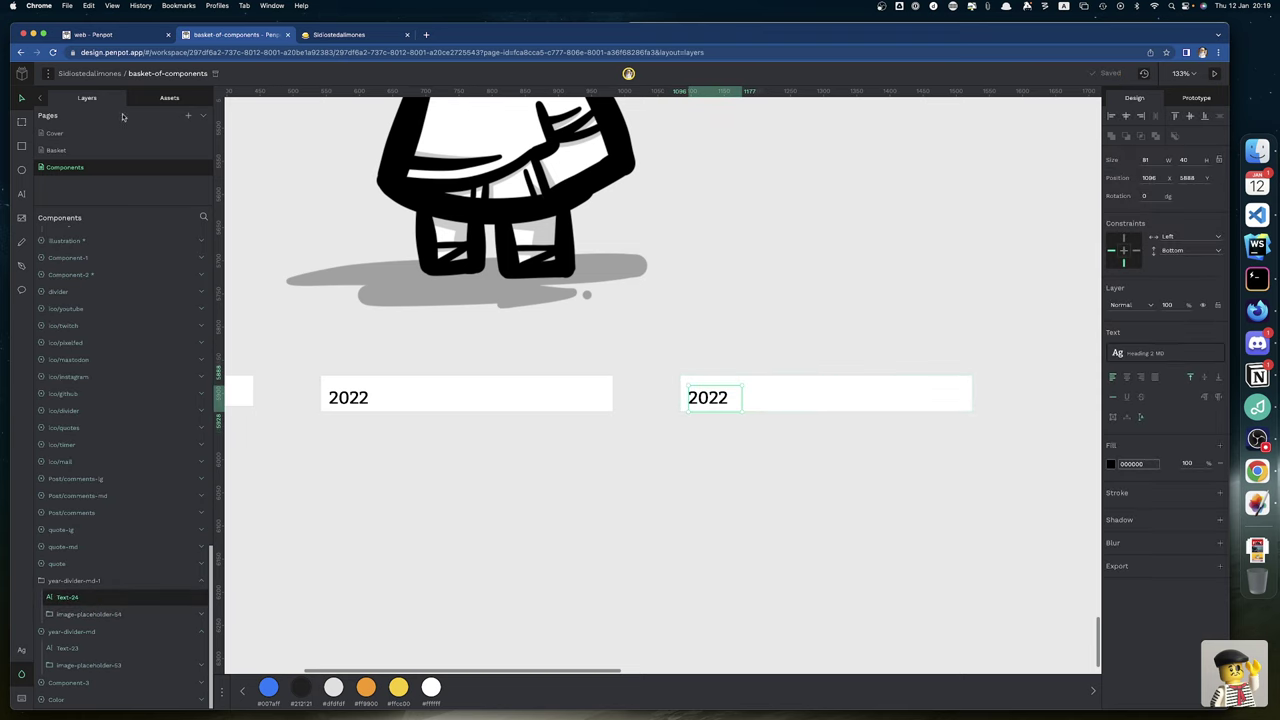
{"action": "left_click", "coordinate": [158, 98]}
{"action": "scroll", "coordinate": [132, 528], "scroll_direction": "down", "scroll_amount": 15}
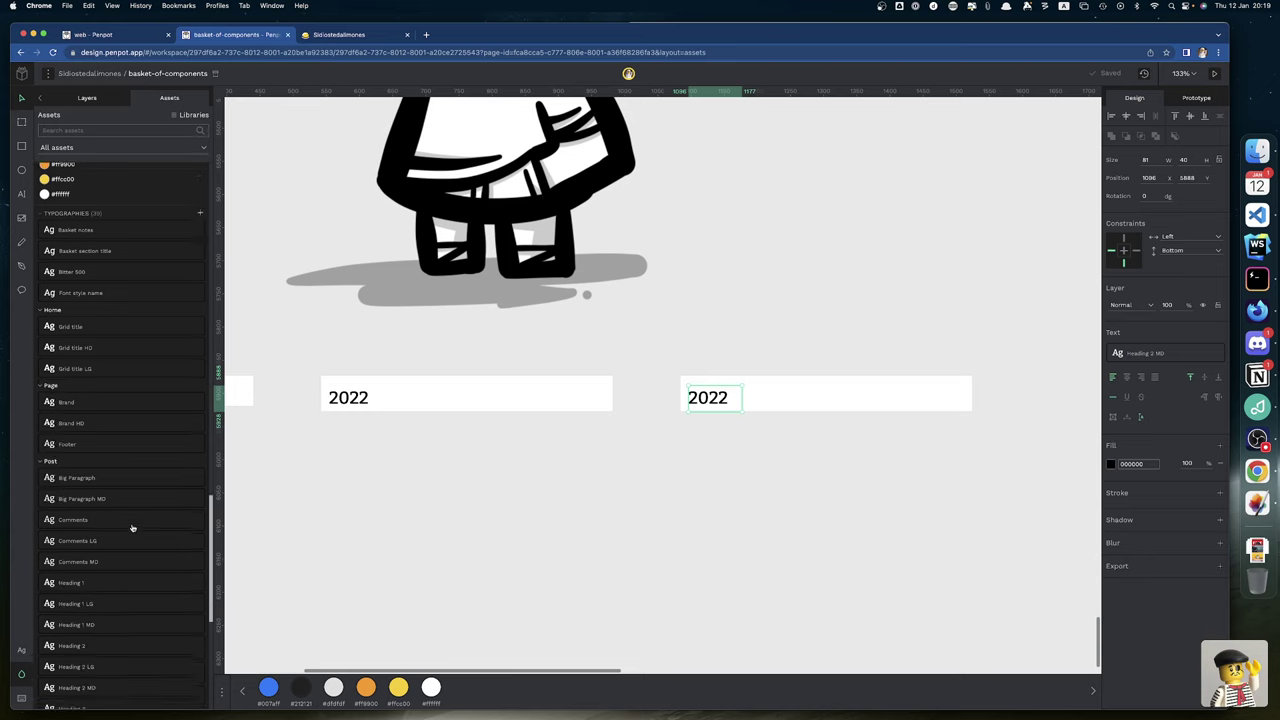
{"action": "scroll", "coordinate": [132, 528], "scroll_direction": "down", "scroll_amount": 3}
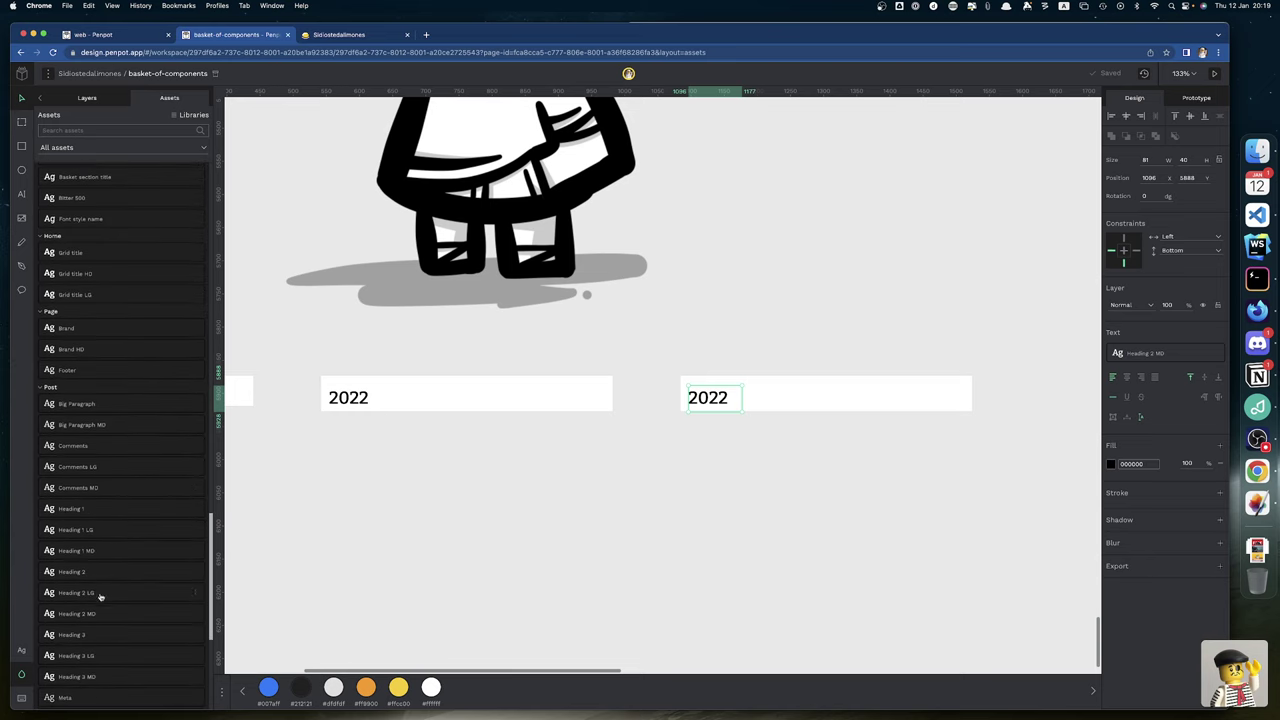
{"action": "left_click", "coordinate": [110, 596]}
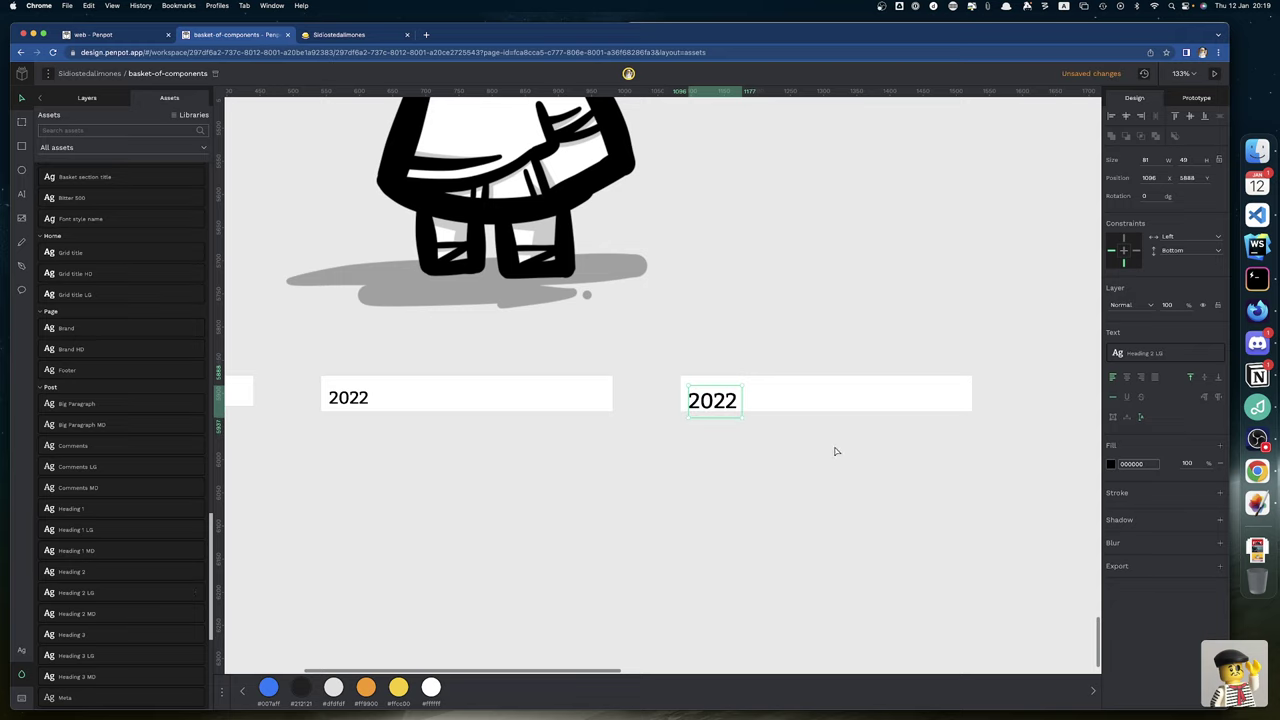
Increase the height of the divider copy's white background by 8, to 64
{"action": "left_click", "coordinate": [794, 401]}
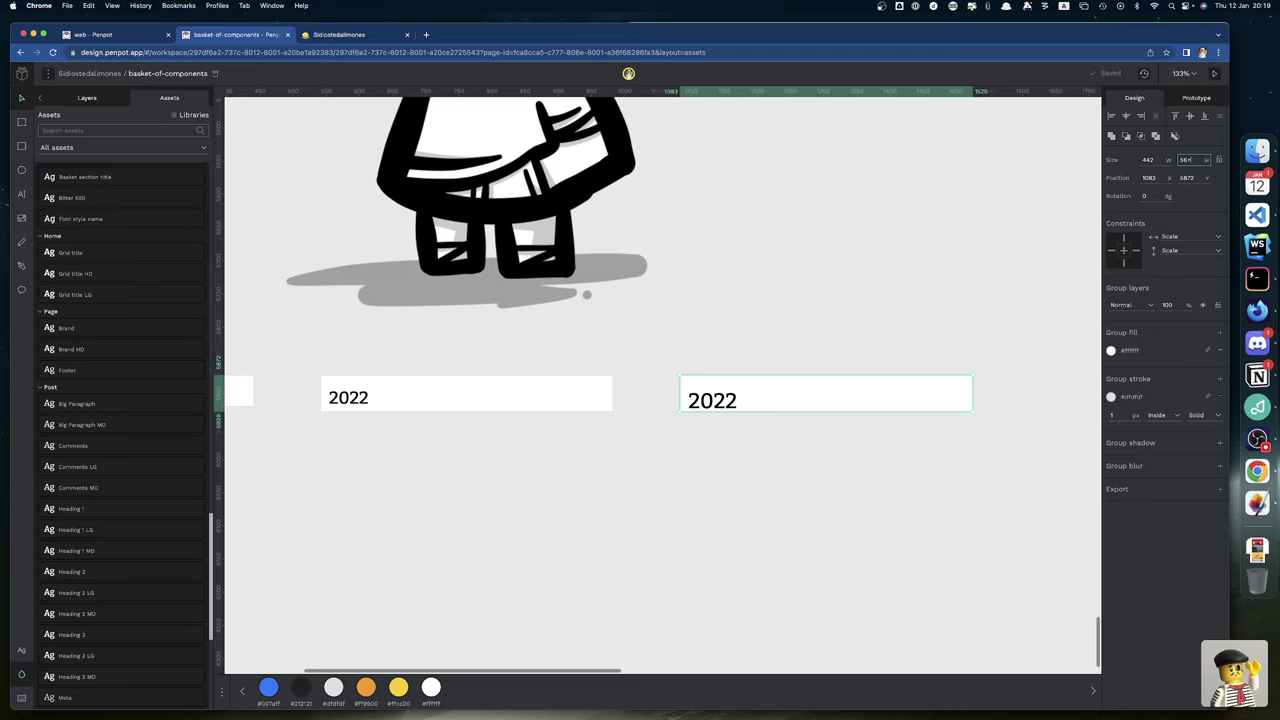
{"action": "key", "text": "BackSpace"}
{"action": "double_click", "coordinate": [1193, 158]}
{"action": "type", "text": "+8"}
{"action": "key", "text": "Return"}
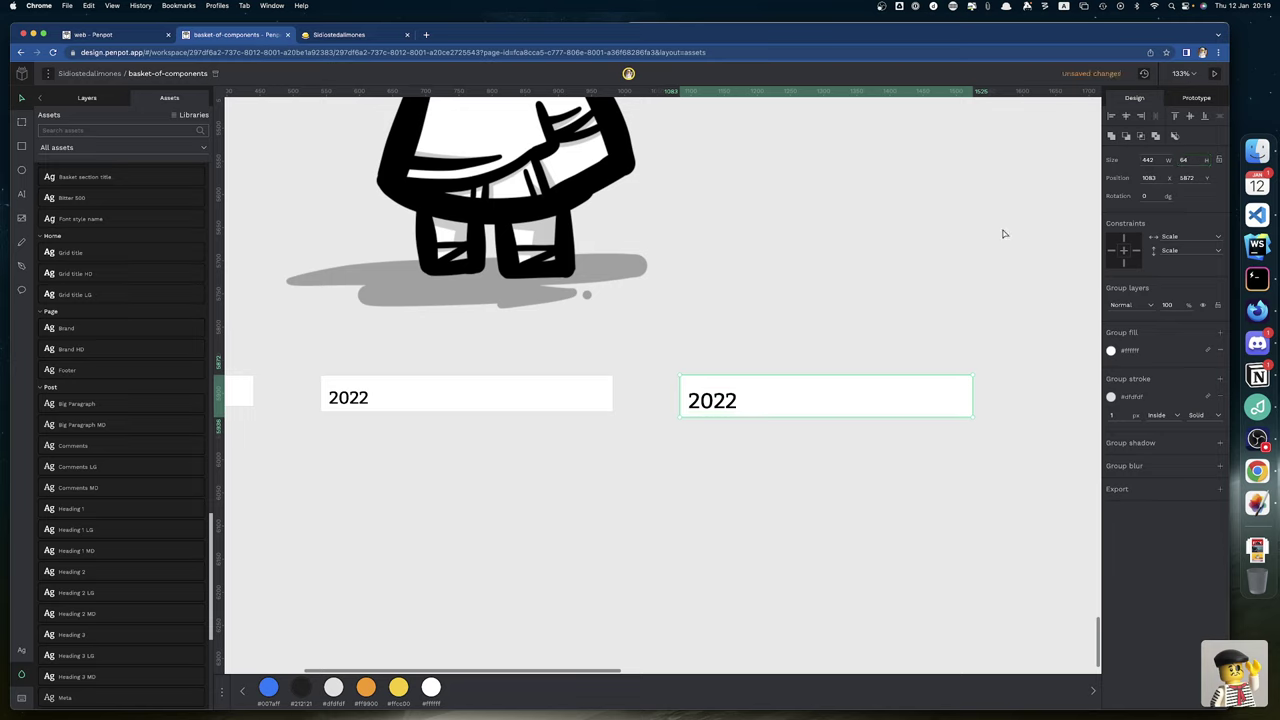
Align the 2022 text with the bottom of the divider copy's background
{"action": "double_click", "coordinate": [722, 393]}
{"action": "left_click", "coordinate": [876, 395], "text": "shift"}
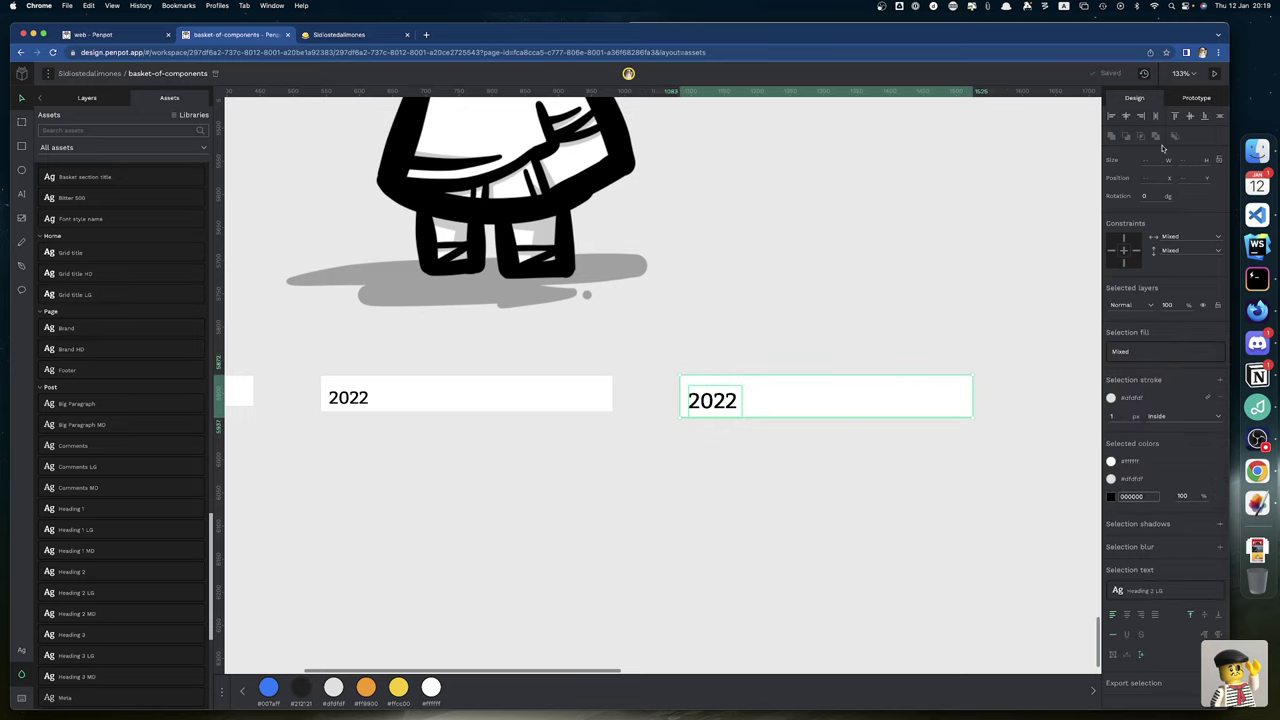
{"action": "left_click", "coordinate": [1176, 117]}
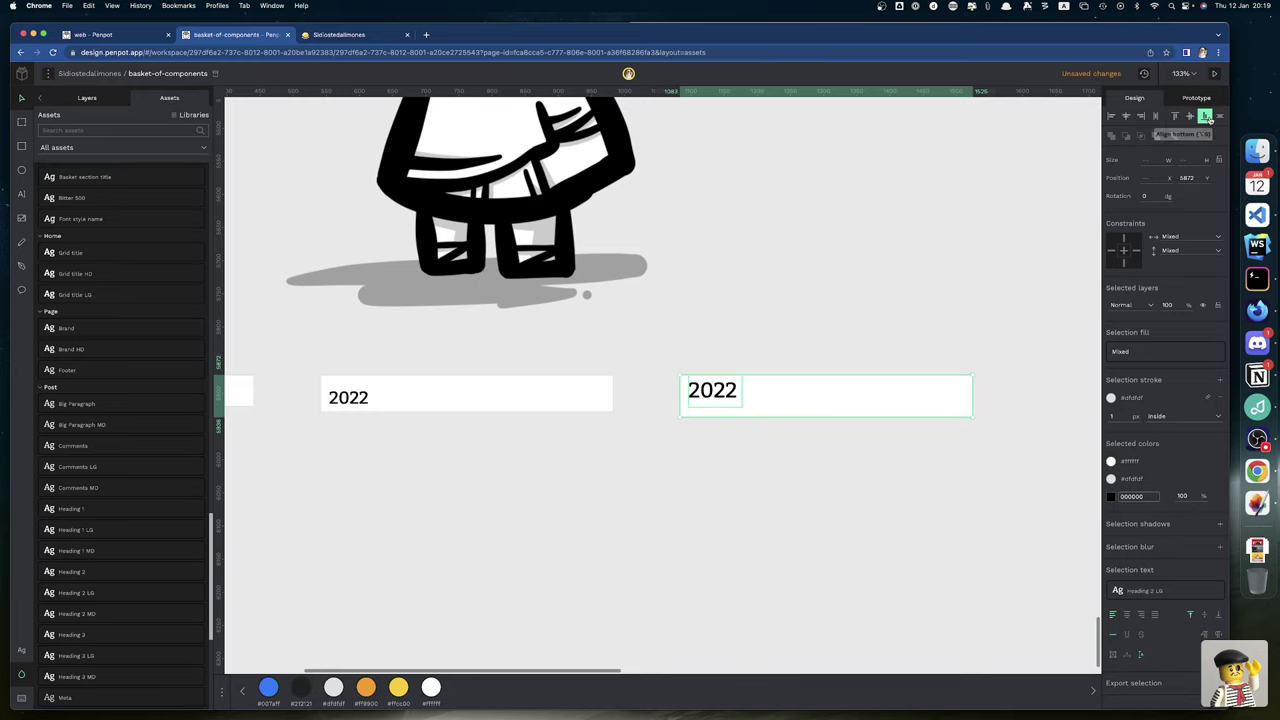
{"action": "left_click", "coordinate": [1190, 117]}
{"action": "left_click", "coordinate": [822, 476]}
Compare the enlarged divider with the original and check the size and position of its text and background
{"action": "scroll", "coordinate": [501, 514], "scroll_direction": "left", "scroll_amount": 5}
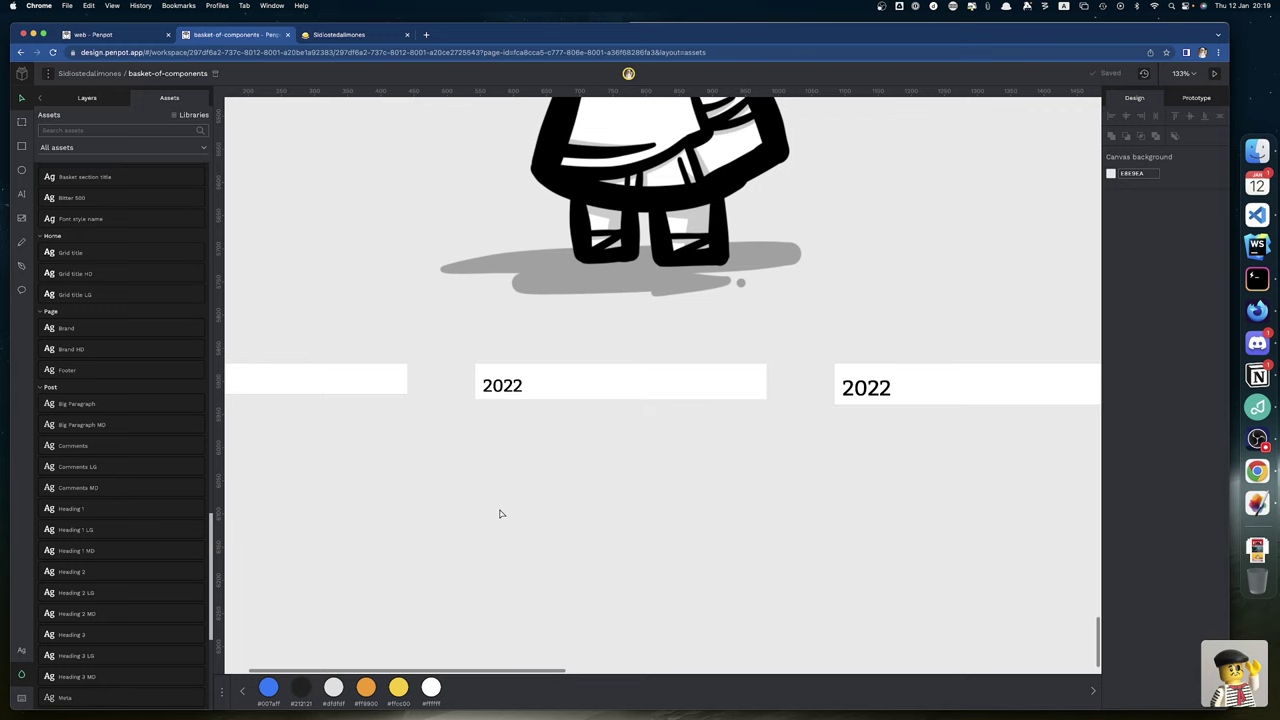
{"action": "scroll", "coordinate": [501, 514], "scroll_direction": "right", "scroll_amount": 6}
{"action": "left_click", "coordinate": [693, 372]}
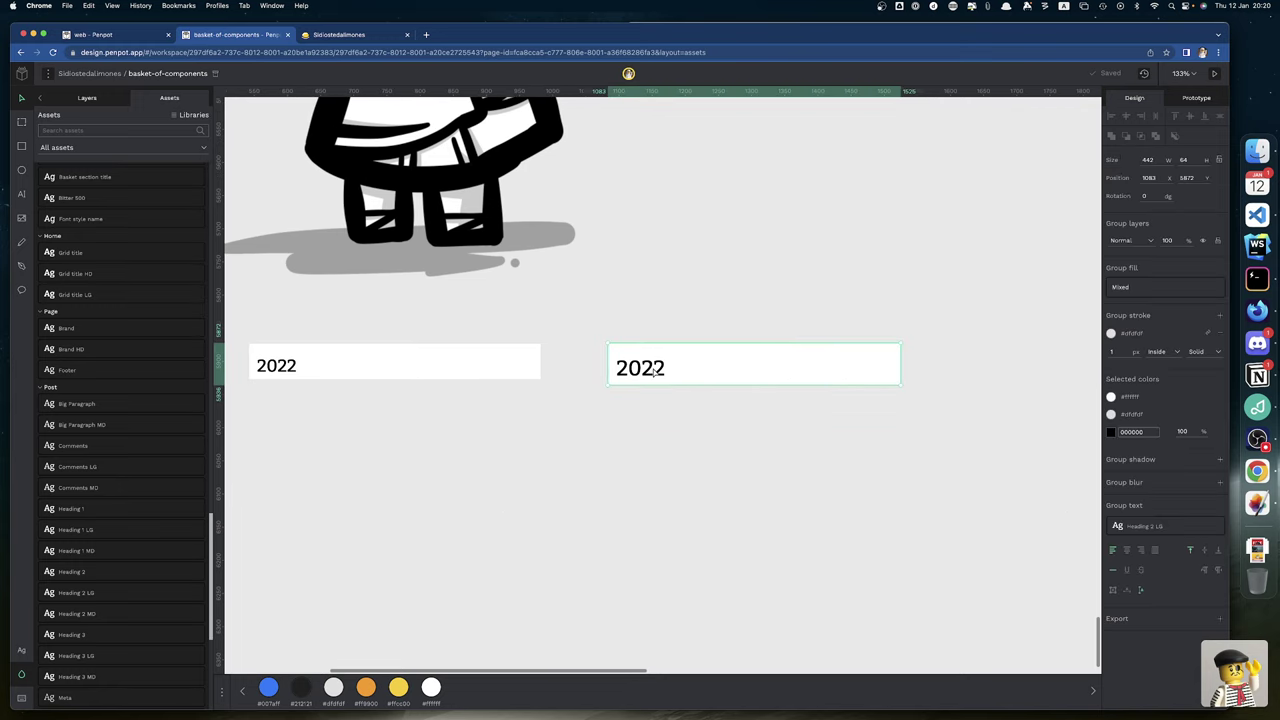
{"action": "double_click", "coordinate": [662, 371]}
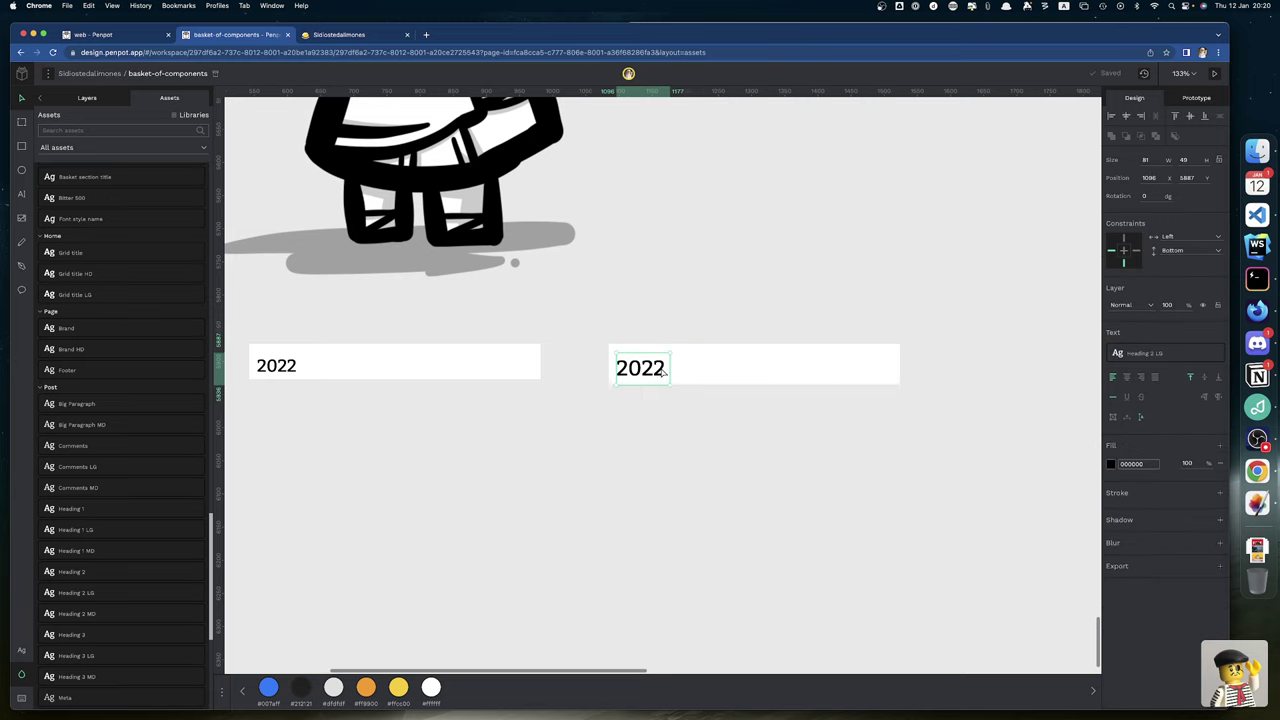
{"action": "left_click", "coordinate": [714, 370]}
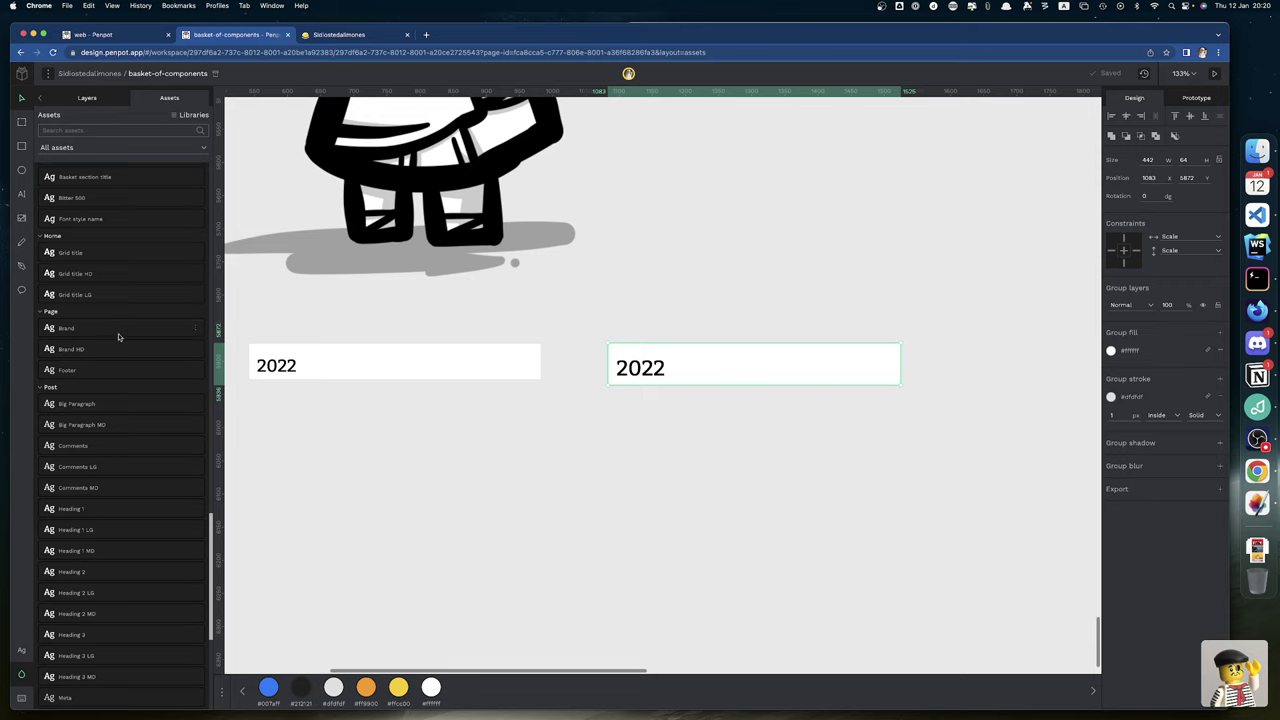
Rename the enlarged divider group as year-divider-lg and create a component from it
{"action": "left_click", "coordinate": [88, 98]}
{"action": "scroll", "coordinate": [120, 600], "scroll_direction": "down", "scroll_amount": 5}
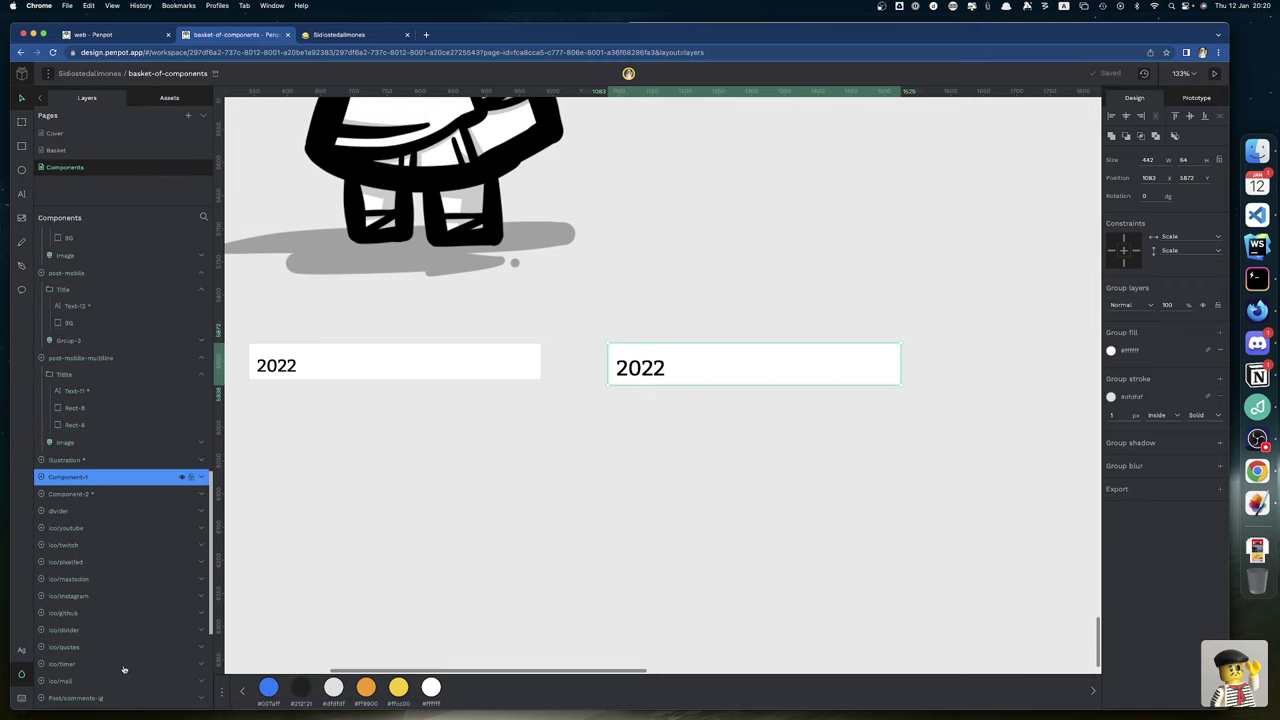
{"action": "left_click", "coordinate": [75, 581]}
{"action": "double_click", "coordinate": [75, 581]}
{"action": "key", "text": "BackSpace"}
{"action": "key", "text": "BackSpace"}
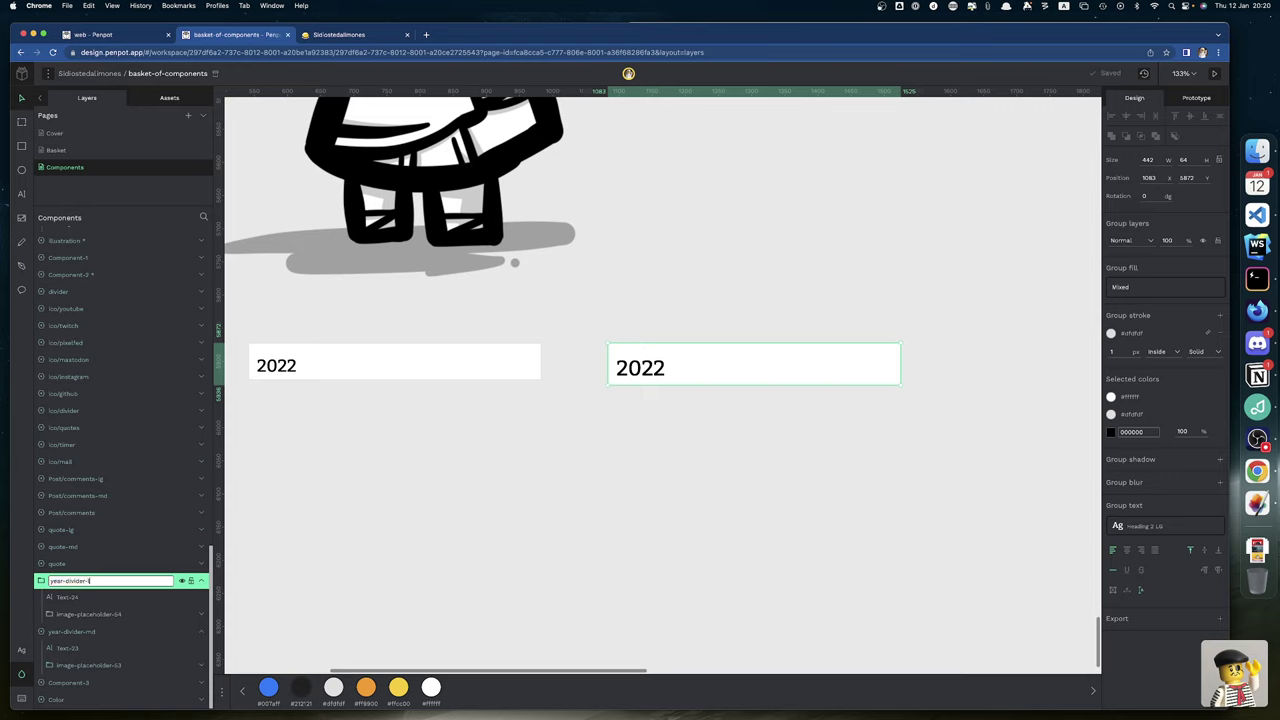
{"action": "type", "text": "lg"}
{"action": "key", "text": "Return"}
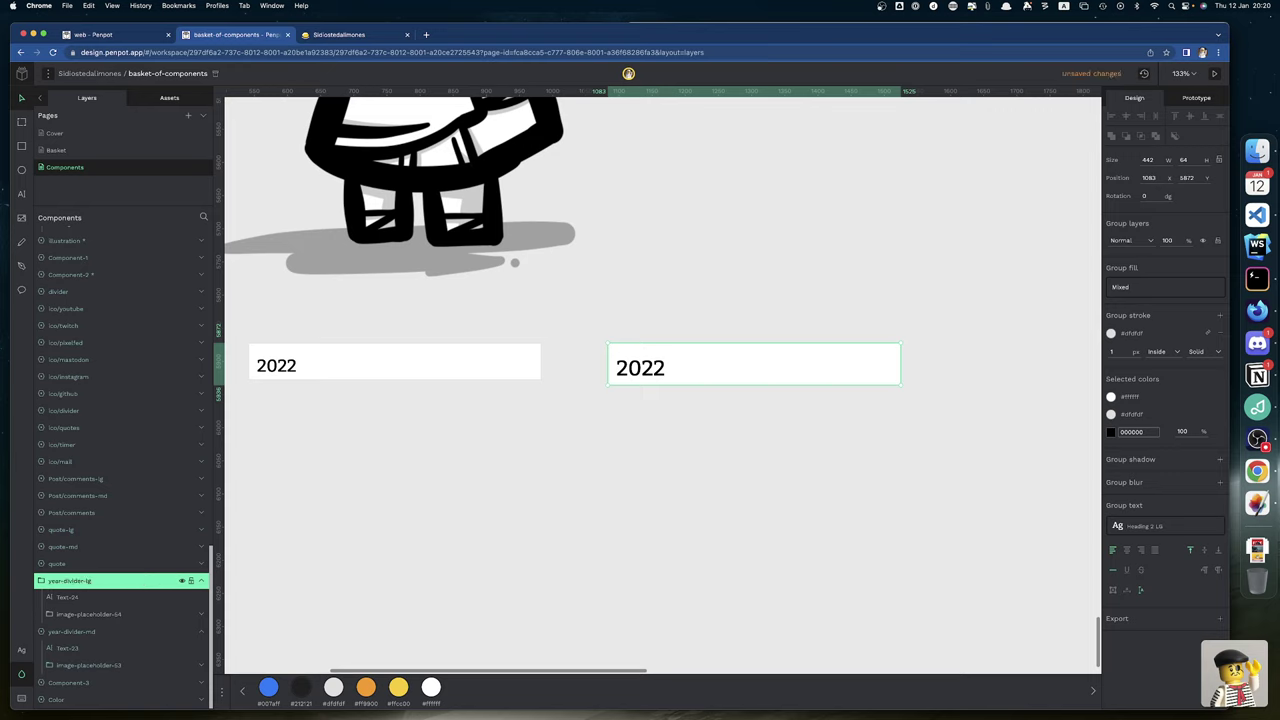
{"action": "left_click", "coordinate": [90, 585]}
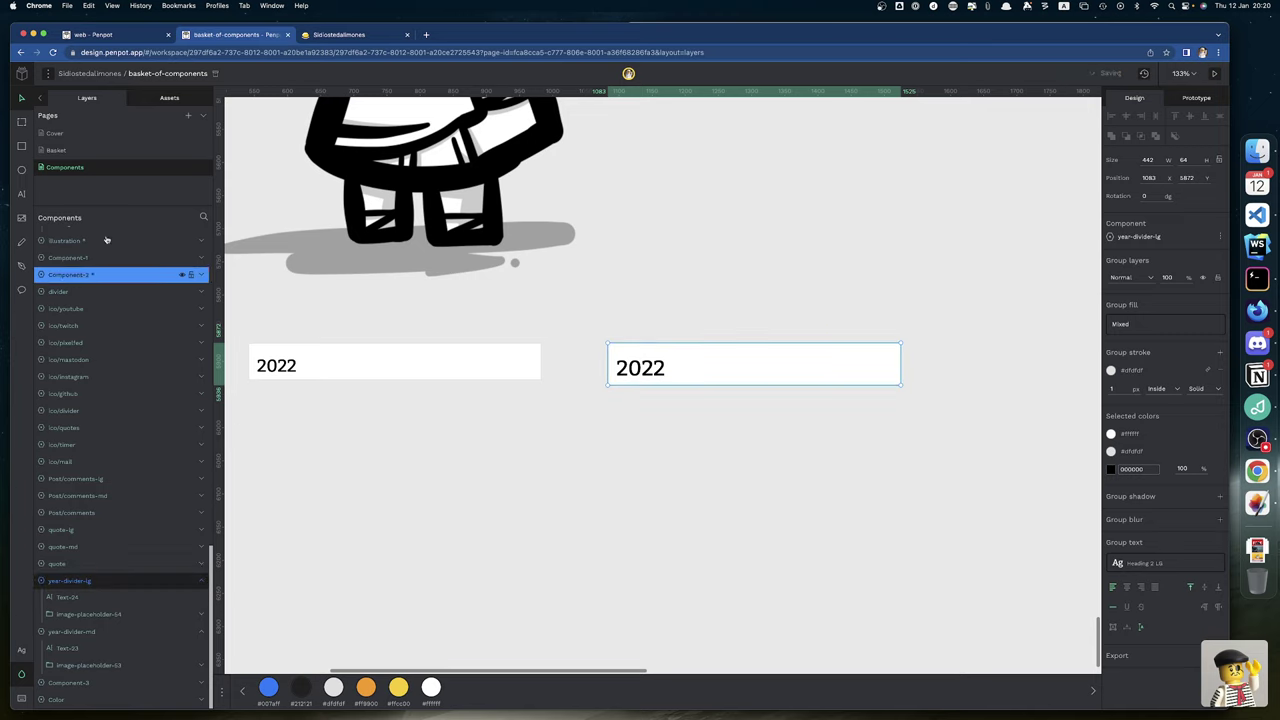
Move the year-divider-lg and year-divider-md components into the Post grid / Page group of the local library
{"action": "left_click", "coordinate": [180, 100]}
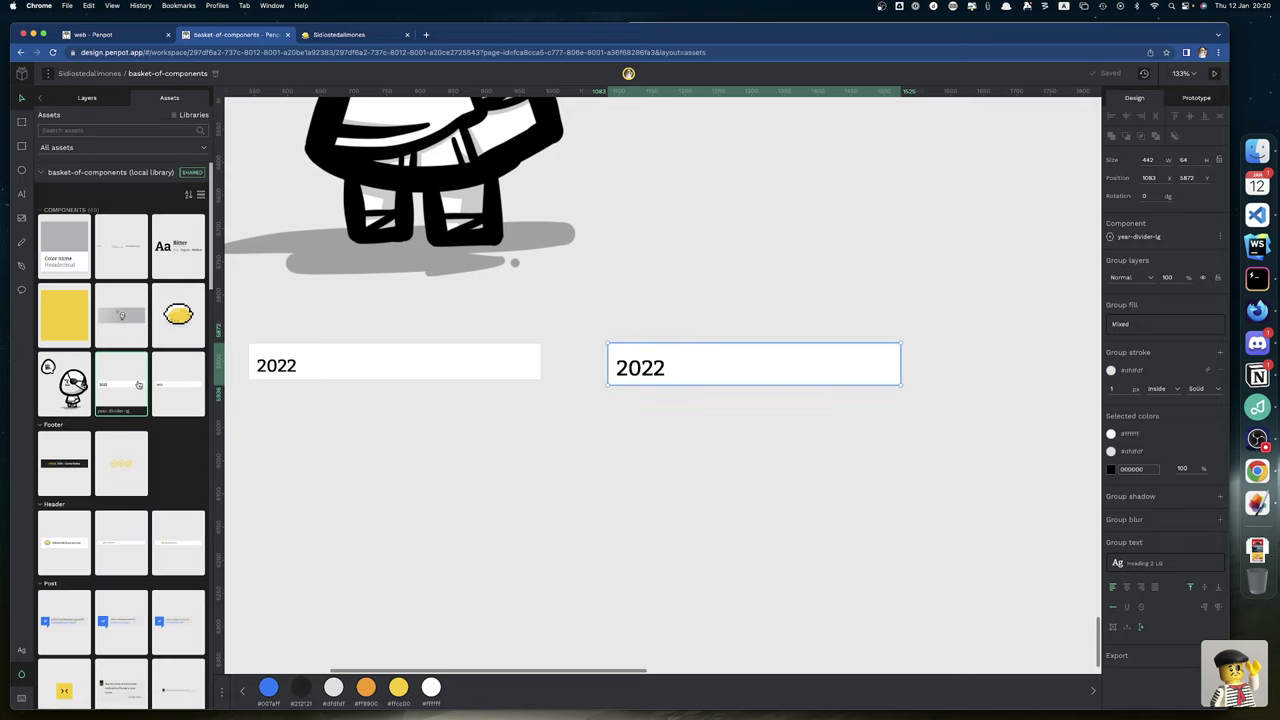
{"action": "left_click", "coordinate": [171, 398]}
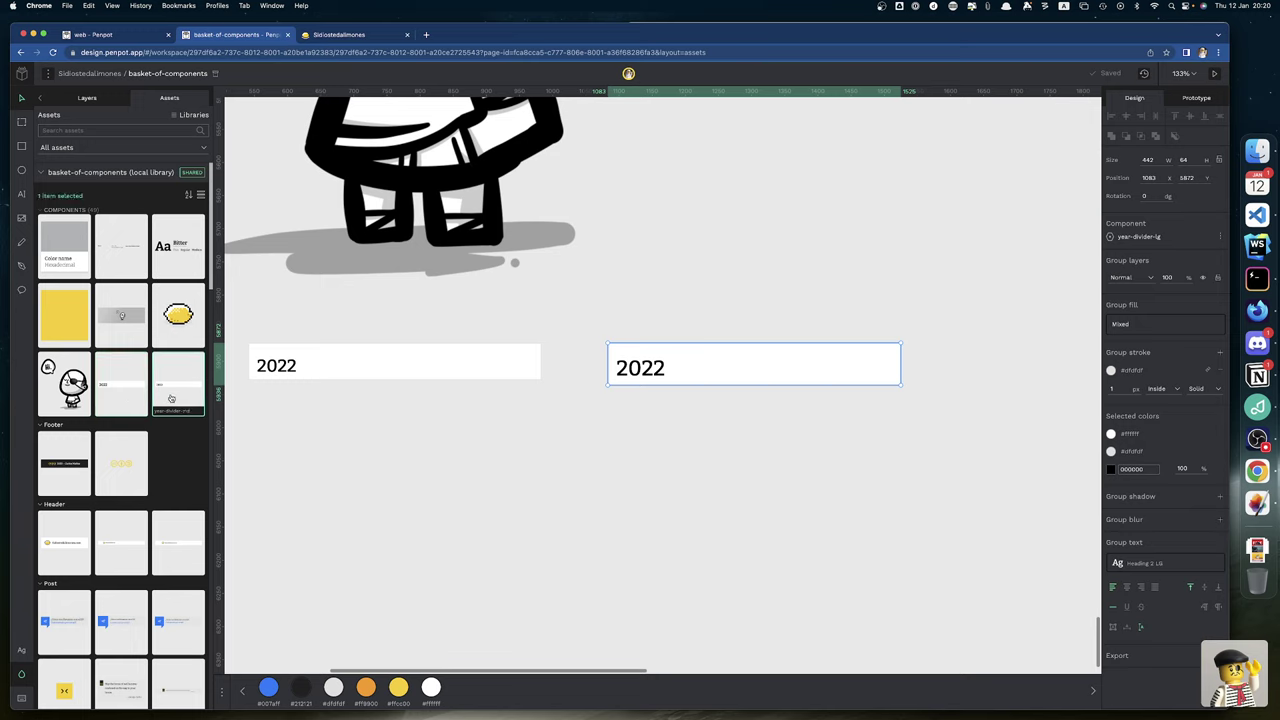
{"action": "scroll", "coordinate": [128, 479], "scroll_direction": "down", "scroll_amount": 4}
{"action": "scroll", "coordinate": [128, 479], "scroll_direction": "down", "scroll_amount": 1}
{"action": "scroll", "coordinate": [100, 440], "scroll_direction": "up", "scroll_amount": 1}
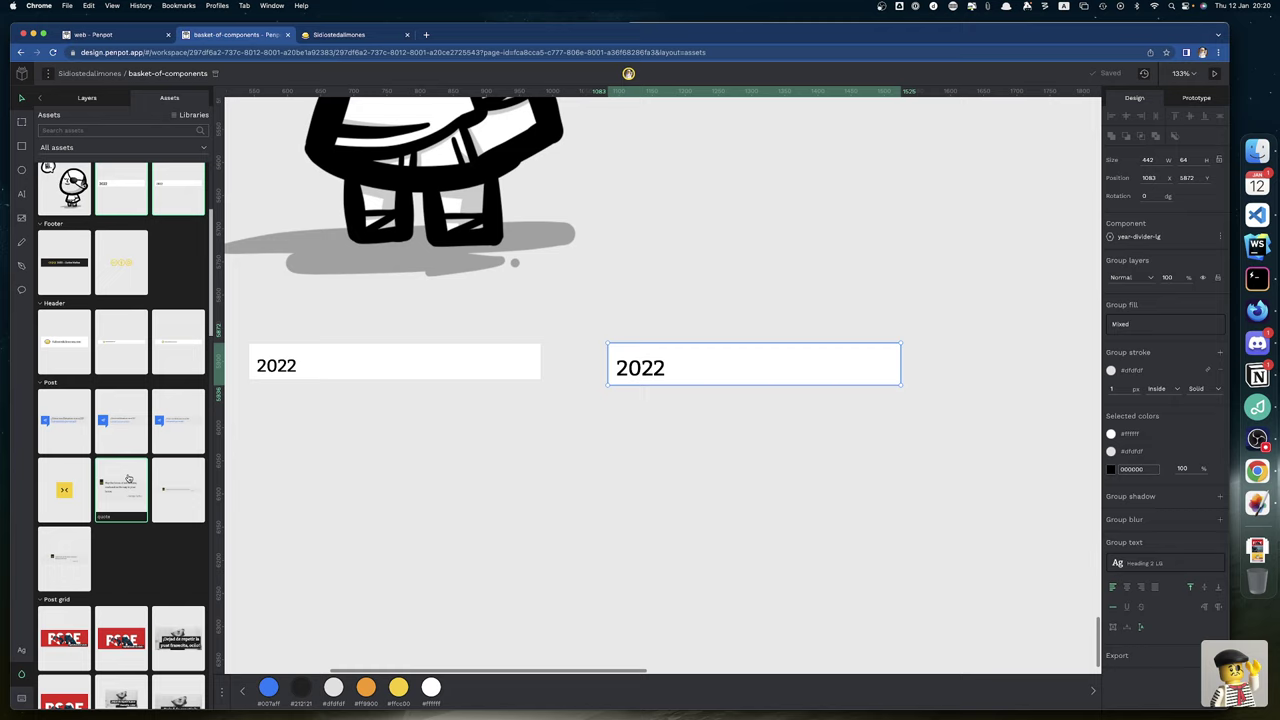
{"action": "left_click", "coordinate": [41, 387]}
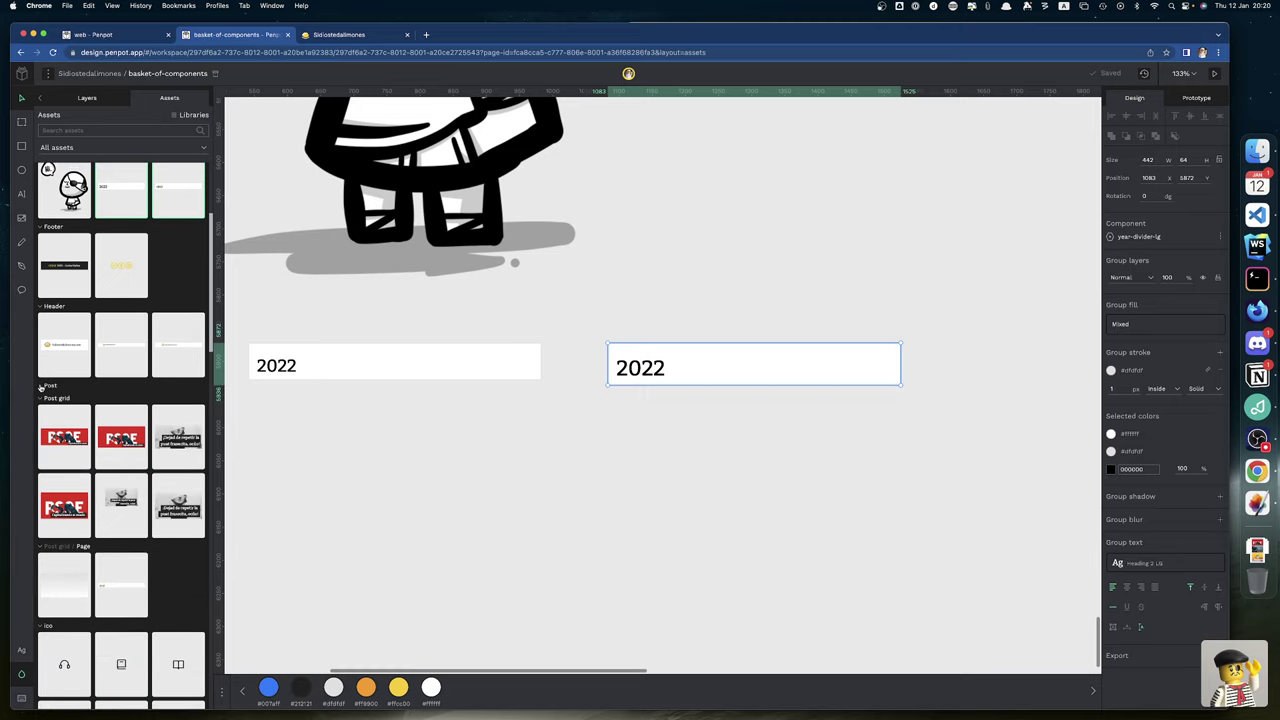
{"action": "left_click", "coordinate": [41, 398]}
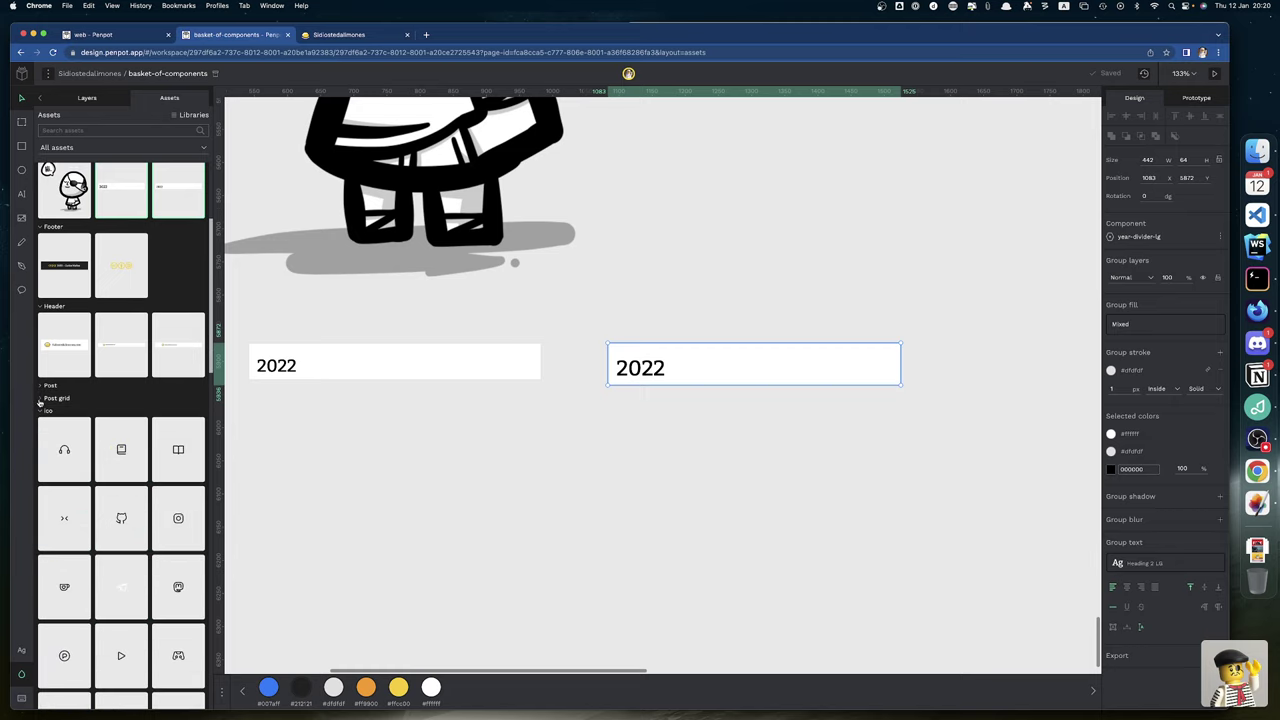
{"action": "left_click", "coordinate": [40, 400]}
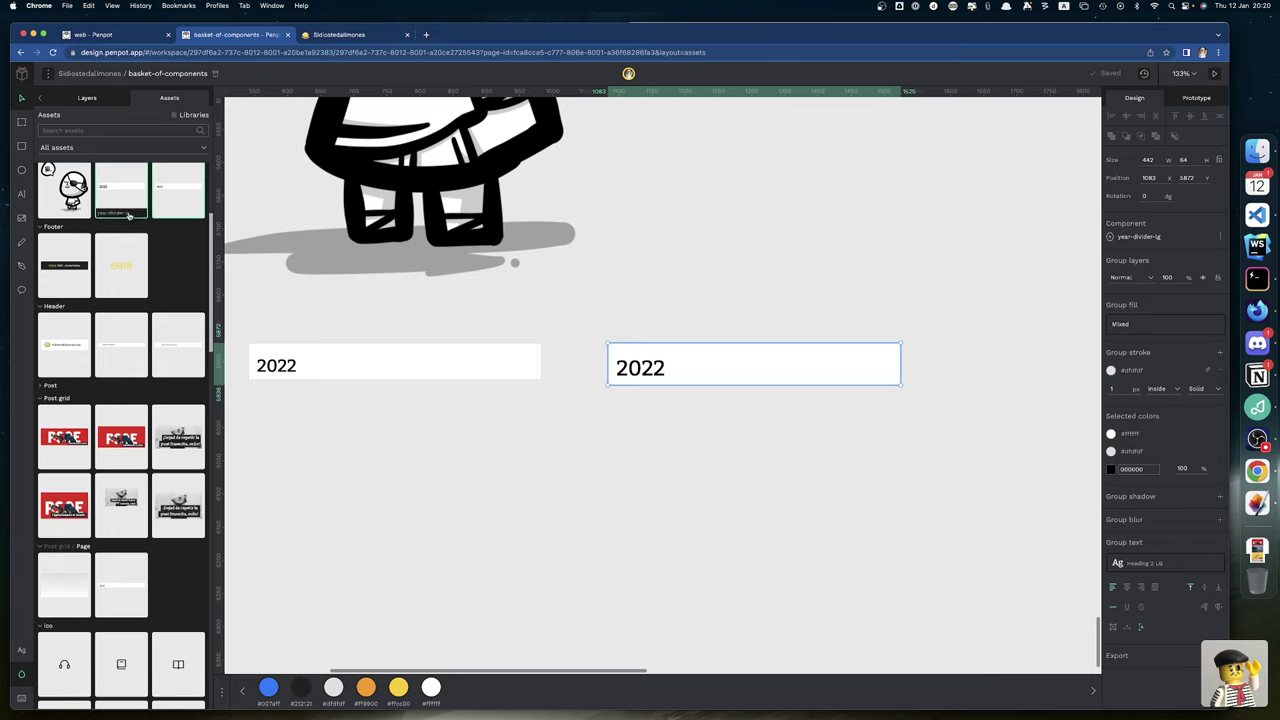
{"action": "left_click_drag", "start_coordinate": [115, 202], "coordinate": [171, 603]}
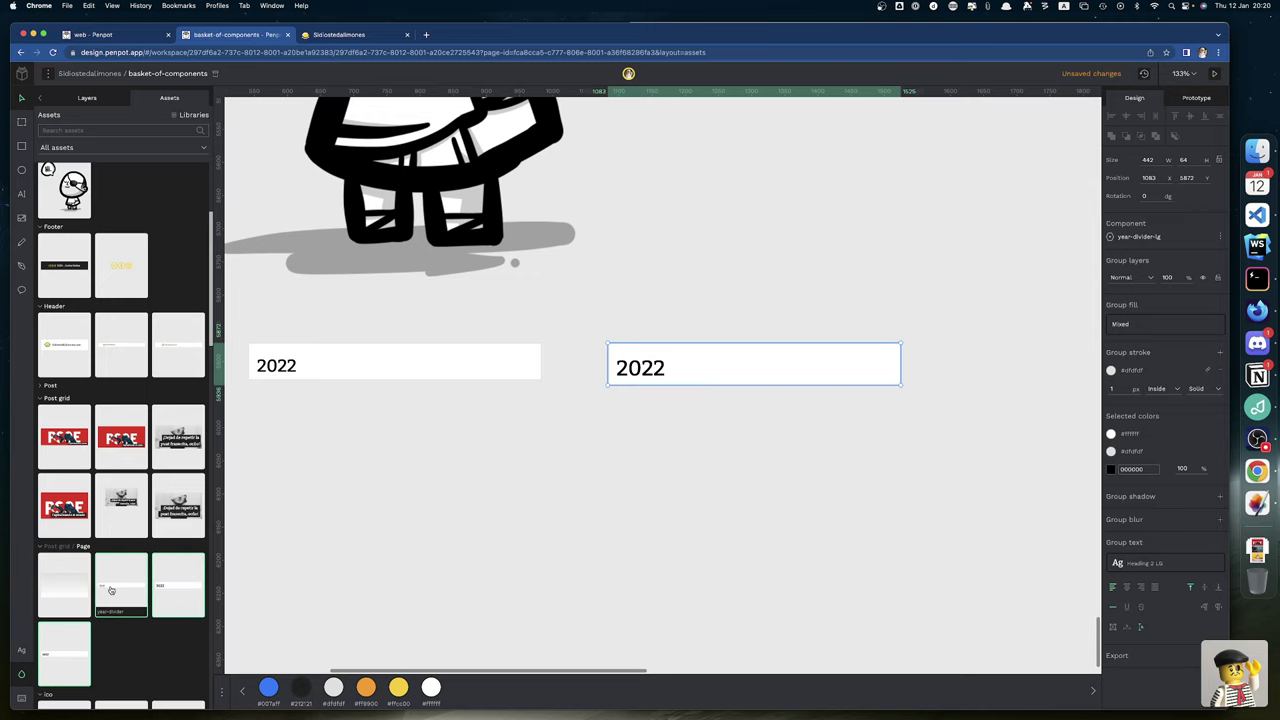
Apply the shared library updates in the web file and reset the overrides on the tablet layout's main post
{"action": "left_click", "coordinate": [145, 38]}
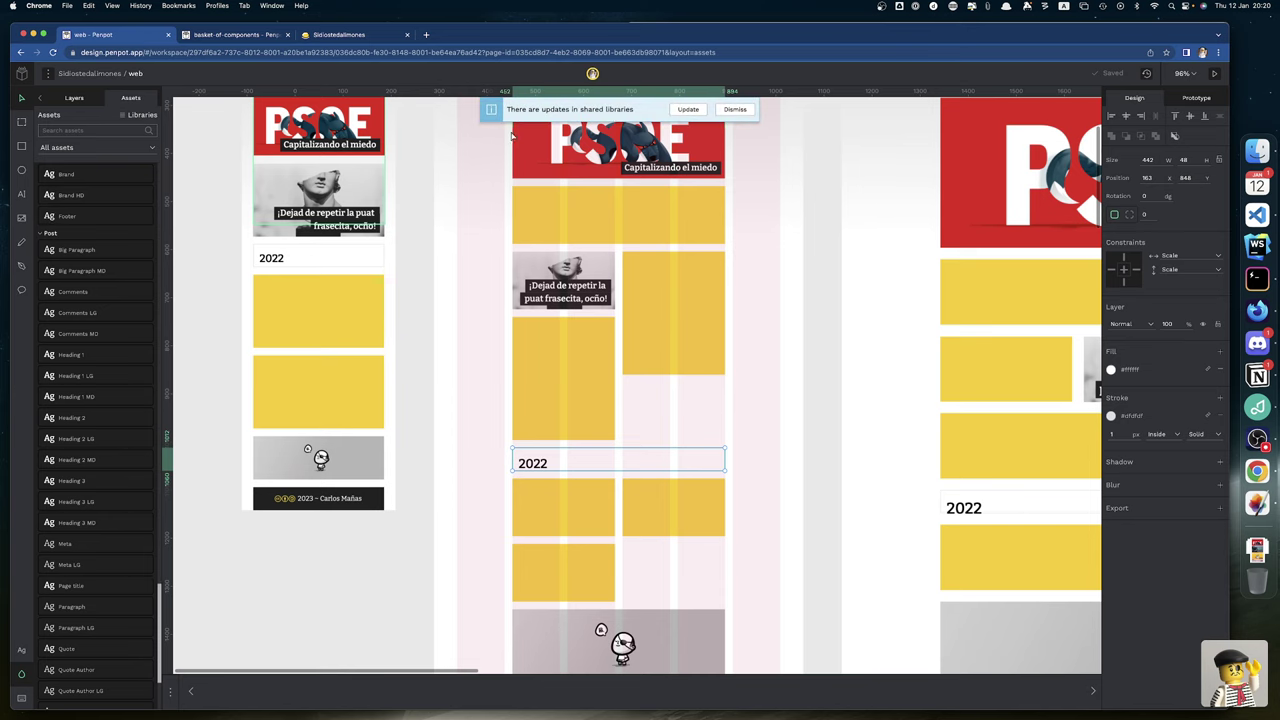
{"action": "left_click", "coordinate": [690, 110]}
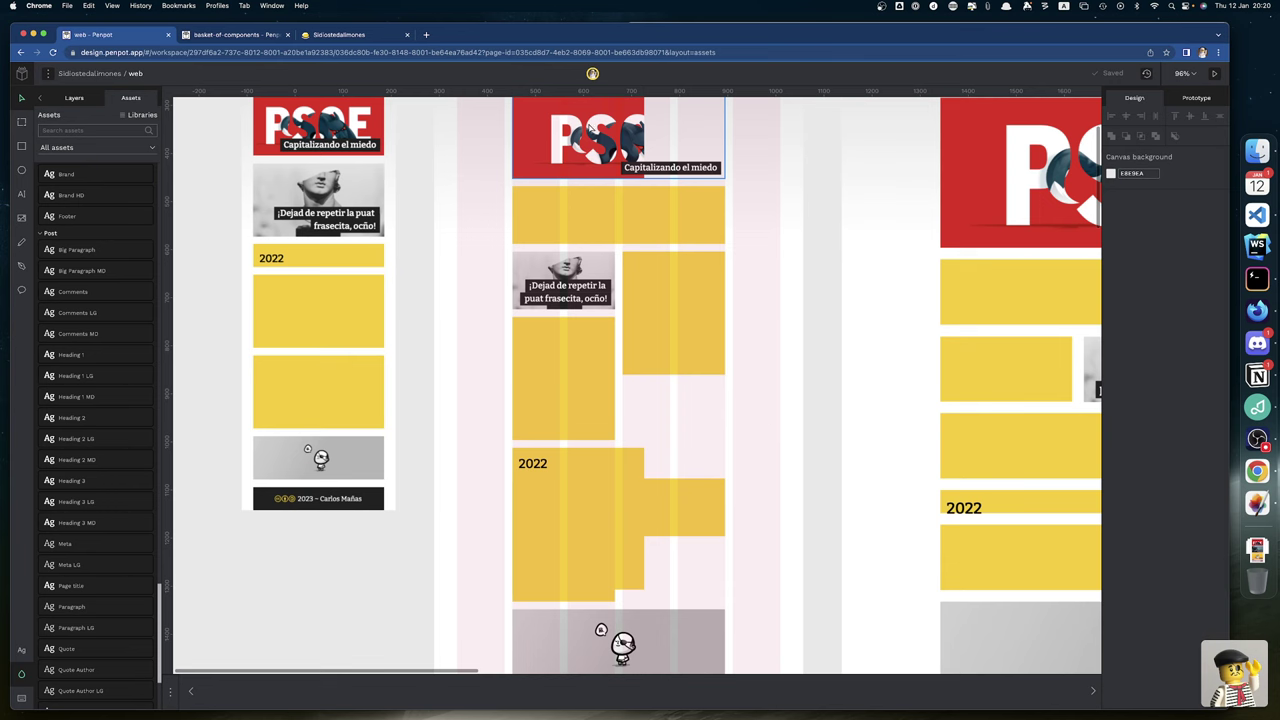
{"action": "right_click", "coordinate": [590, 128]}
{"action": "left_click", "coordinate": [623, 460]}
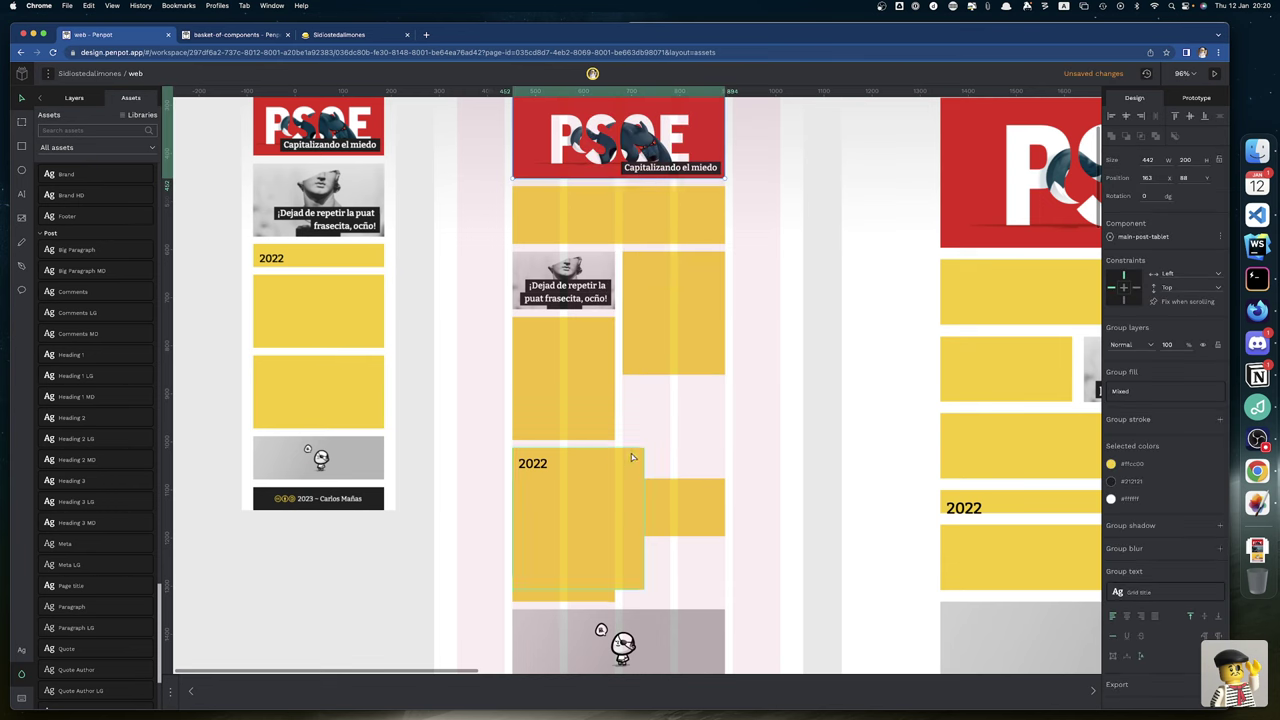
Inspect the tablet year divider and reset the overrides on the mobile layout's 2022 year divider
{"action": "scroll", "coordinate": [1029, 308], "scroll_direction": "right", "scroll_amount": 3}
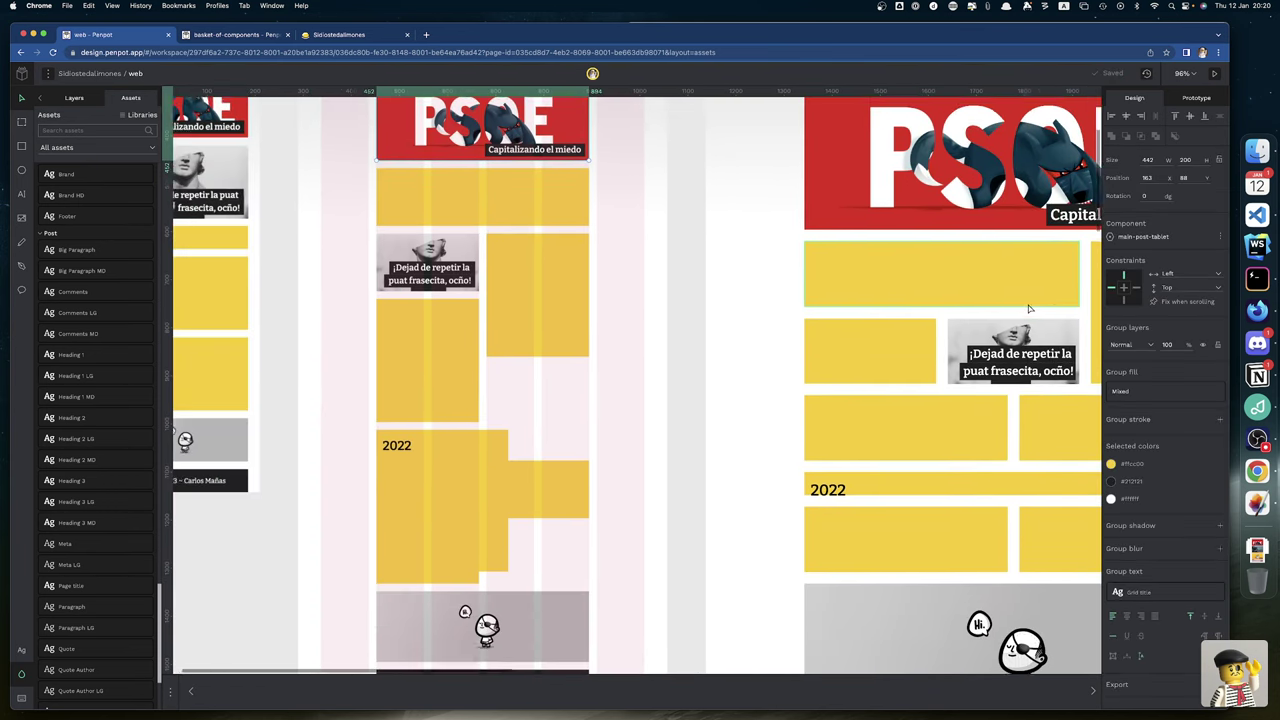
{"action": "scroll", "coordinate": [1029, 308], "scroll_direction": "down", "scroll_amount": 3}
{"action": "scroll", "coordinate": [865, 325], "scroll_direction": "left", "scroll_amount": 4}
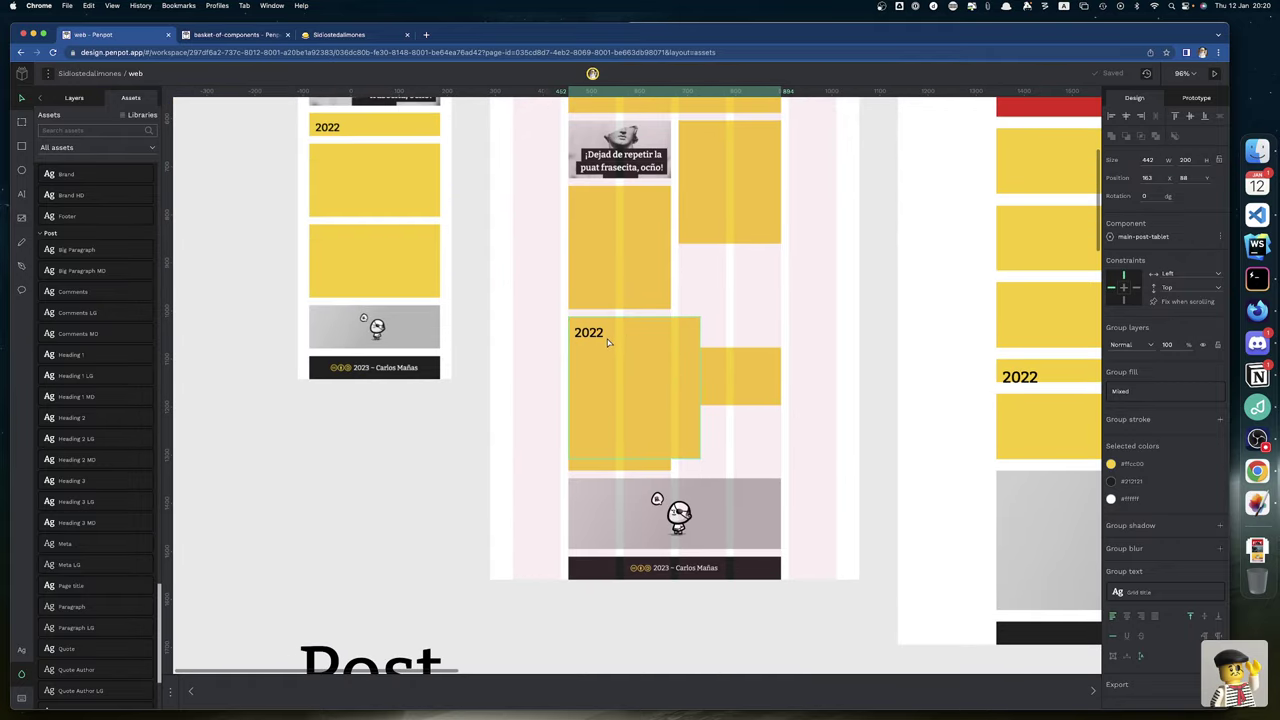
{"action": "left_click", "coordinate": [607, 343]}
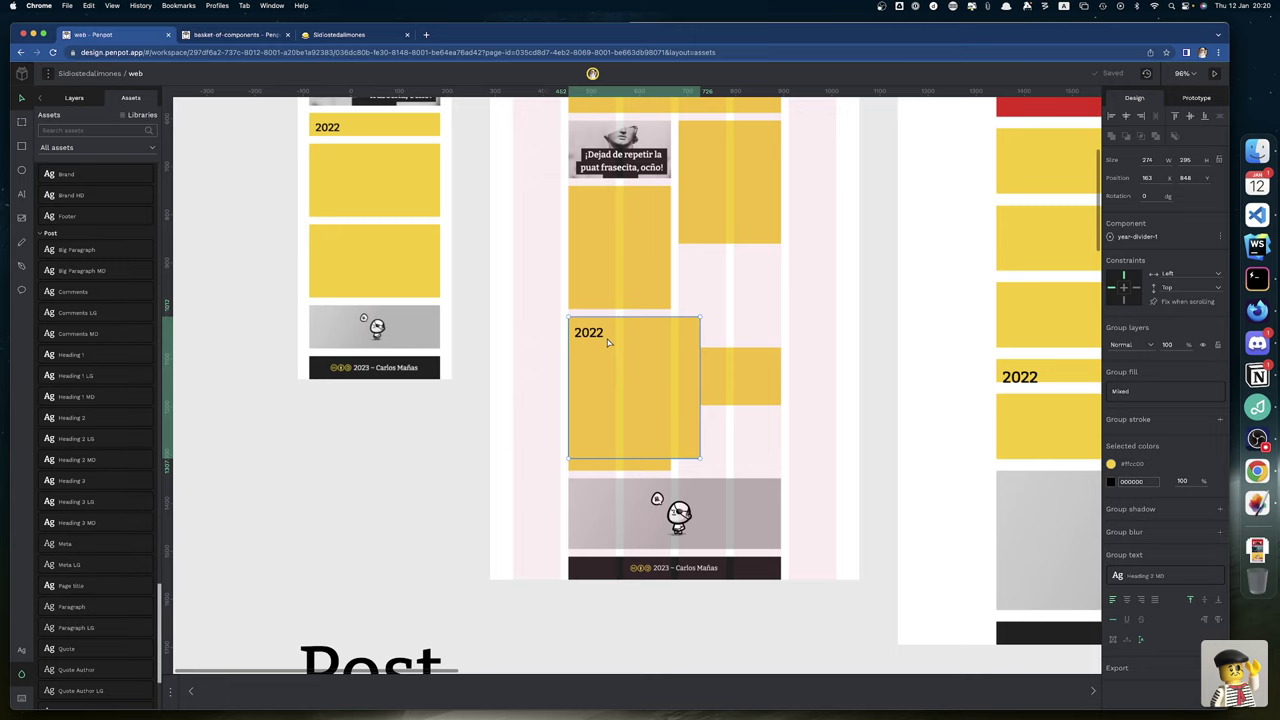
{"action": "right_click", "coordinate": [366, 123]}
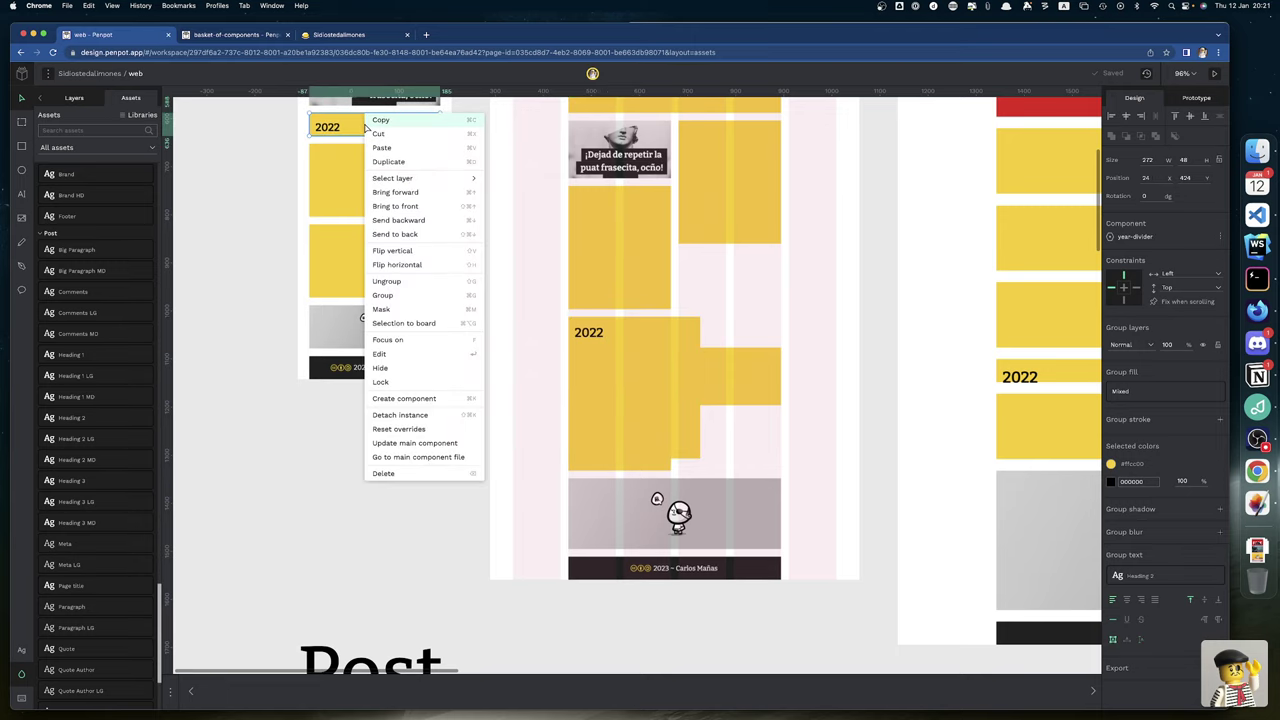
{"action": "left_click", "coordinate": [398, 429]}
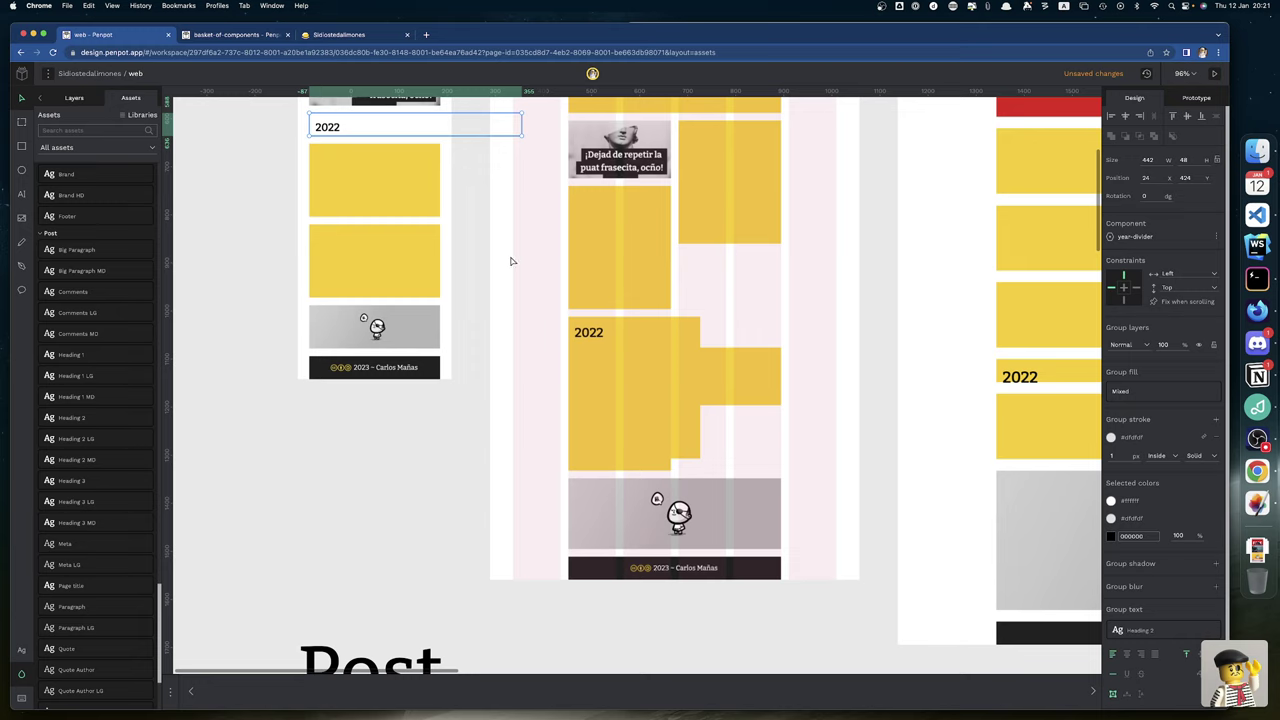
Narrow the mobile layout's 2022 year divider to 272 px wide to match the content column
{"action": "left_click", "coordinate": [463, 194]}
{"action": "left_click", "coordinate": [370, 131]}
{"action": "left_click_drag", "start_coordinate": [519, 123], "coordinate": [438, 127]}
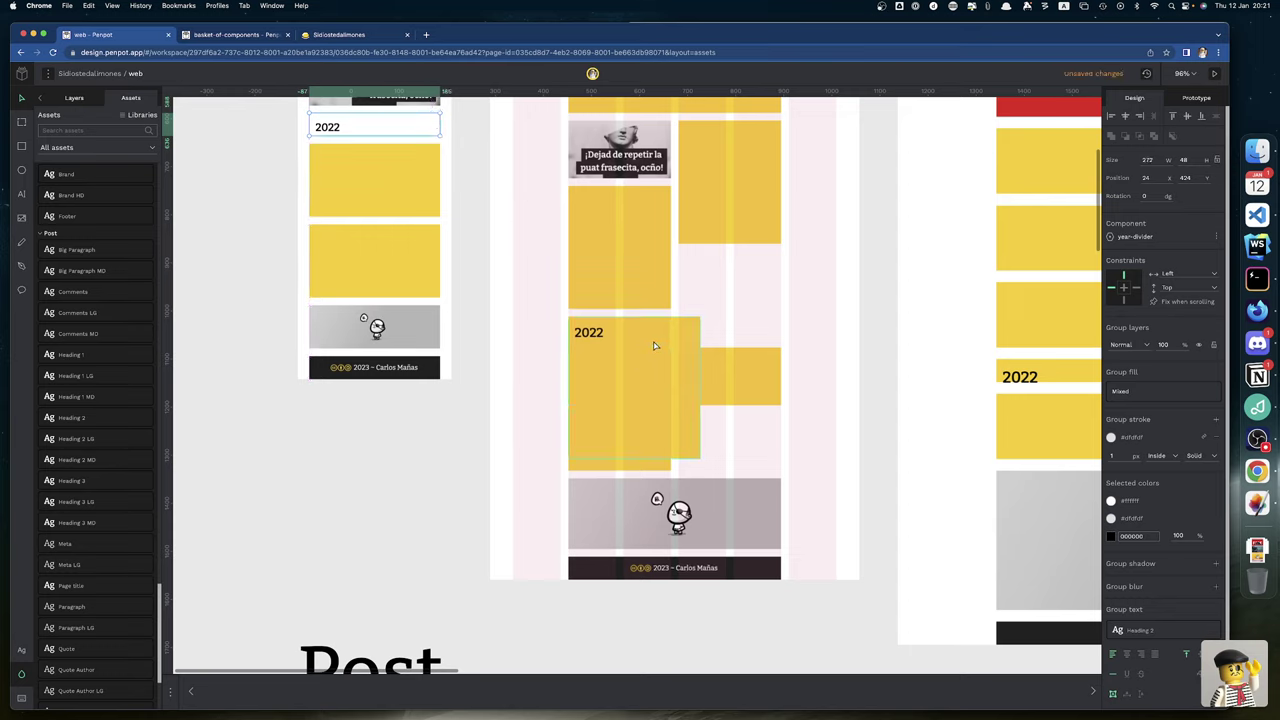
Replace the tablet layout's outdated 2022 divider with a year-divider-md instance from the Post grid / Page assets
{"action": "key", "text": "Escape"}
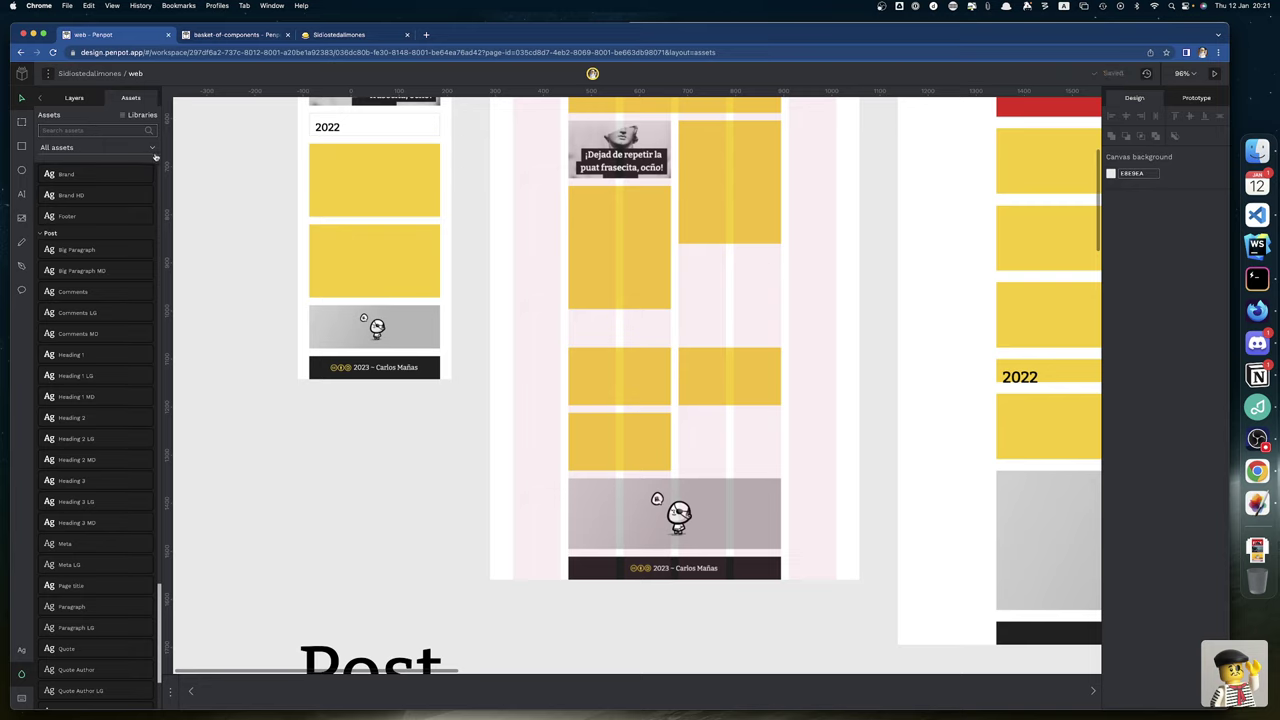
{"action": "scroll", "coordinate": [96, 230], "scroll_direction": "up", "scroll_amount": 15}
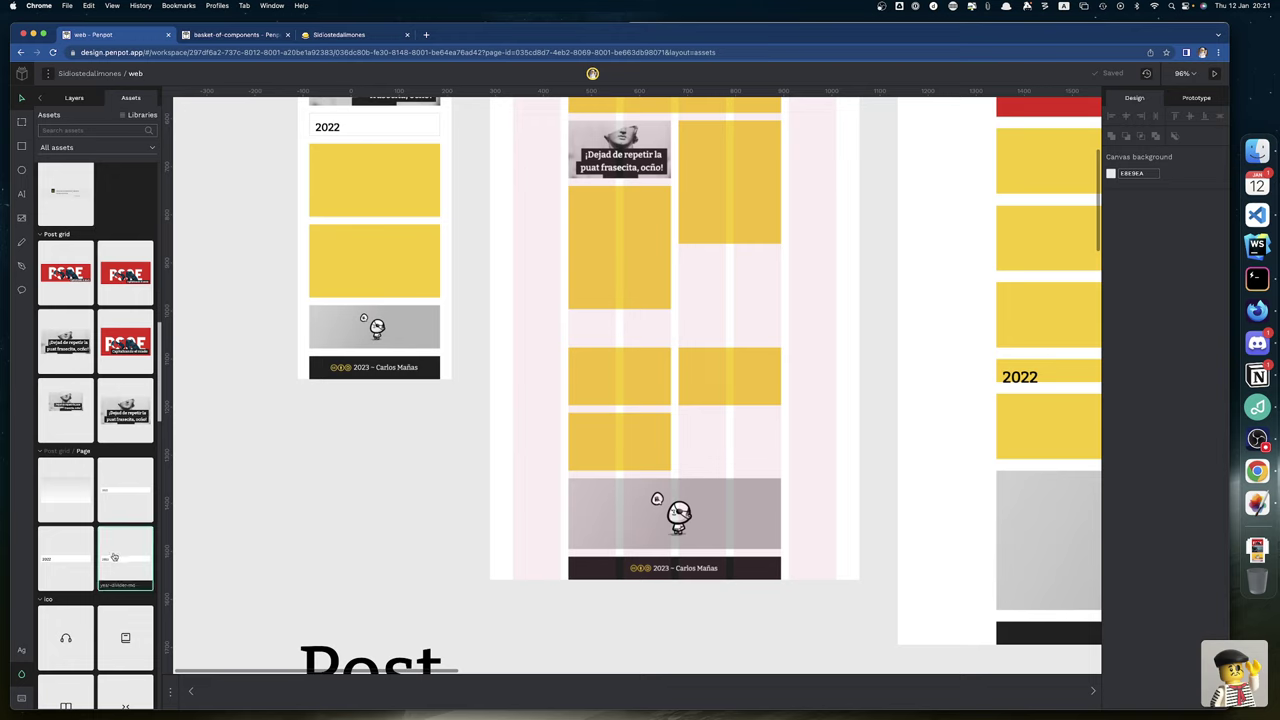
{"action": "left_click_drag", "start_coordinate": [114, 557], "coordinate": [620, 334]}
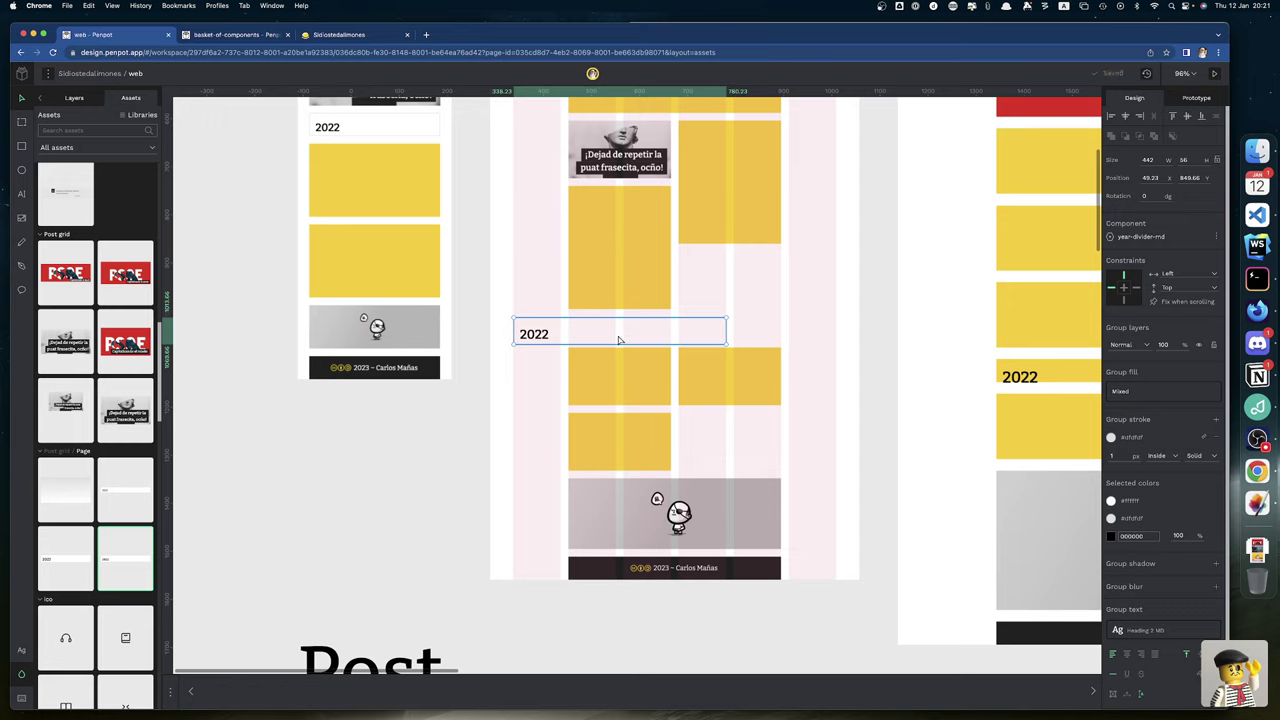
Move the new tablet year divider onto the content column and align its left edge with the placeholder above it
{"action": "key", "text": "shift+Right"}
{"action": "key", "text": "shift+Right"}
{"action": "key", "text": "shift+Right"}
{"action": "key", "text": "shift+Right"}
{"action": "key", "text": "shift+Right"}
{"action": "key", "text": "shift+Right"}
{"action": "key", "text": "shift+Right"}
{"action": "key", "text": "shift+Right"}
{"action": "key", "text": "shift+Right"}
{"action": "key", "text": "shift+Right"}
{"action": "key", "text": "shift+Right"}
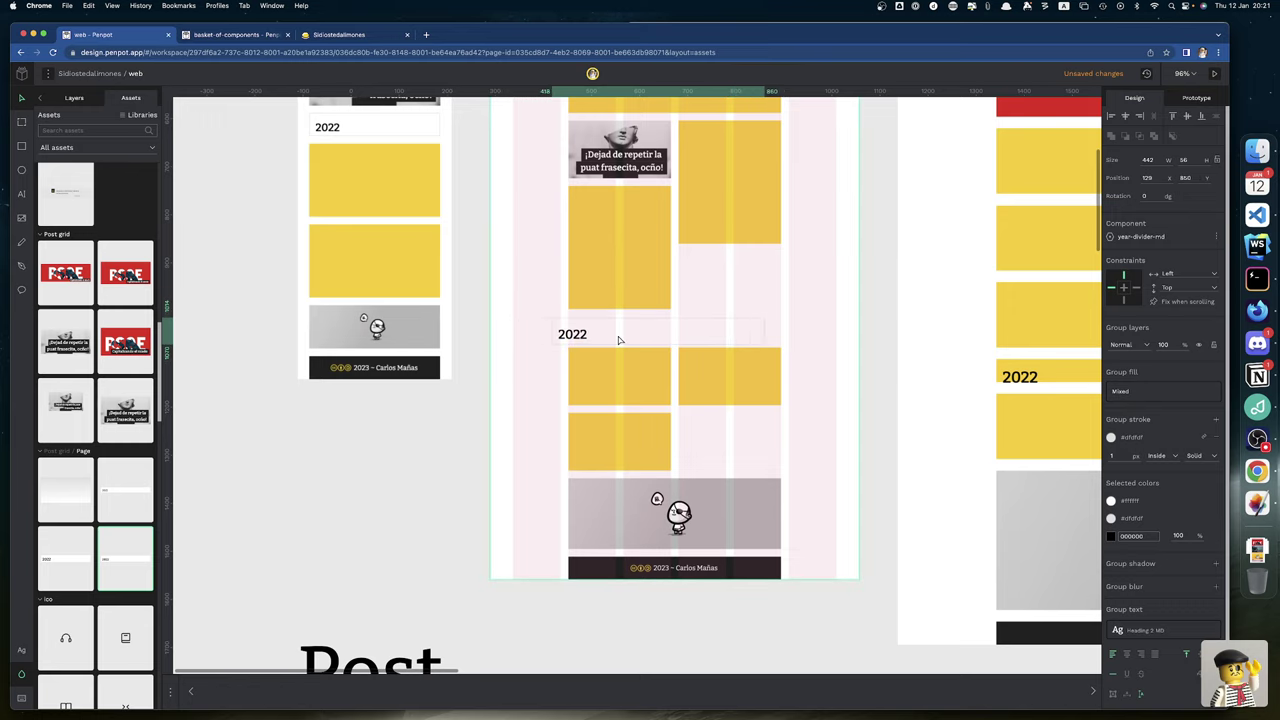
{"action": "key", "text": "shift+Right"}
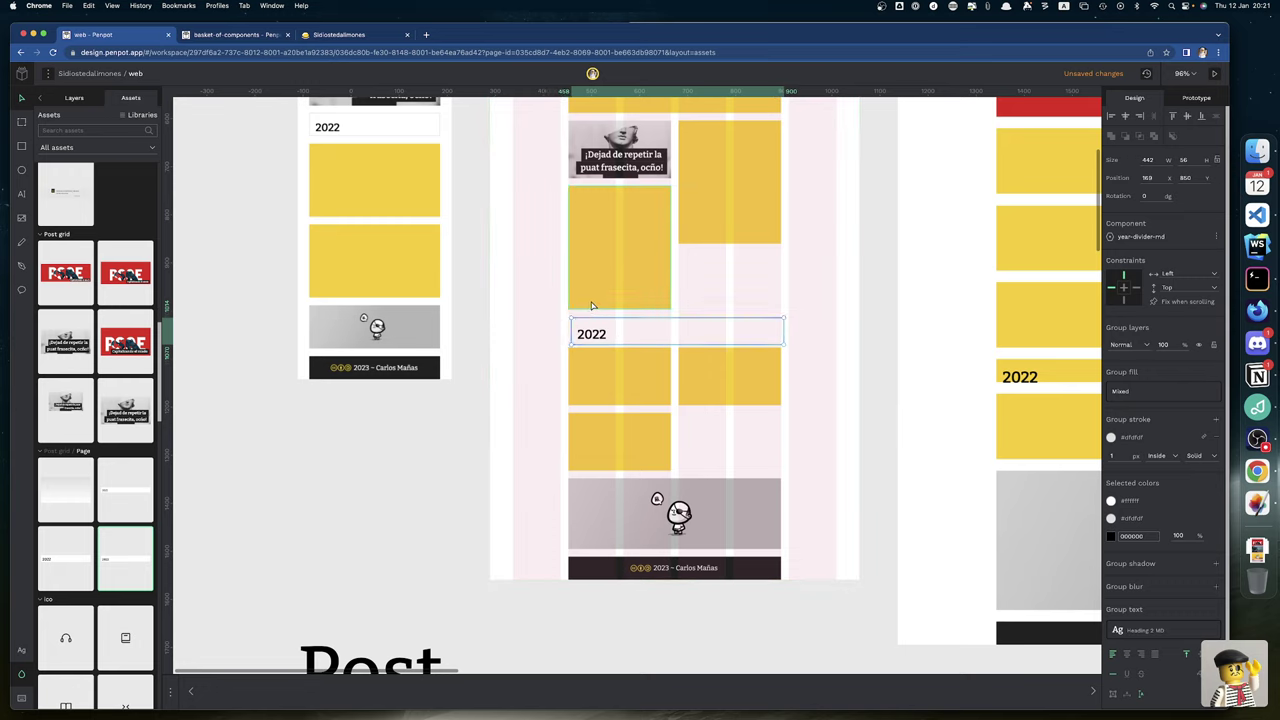
{"action": "left_click", "coordinate": [595, 303], "text": "shift"}
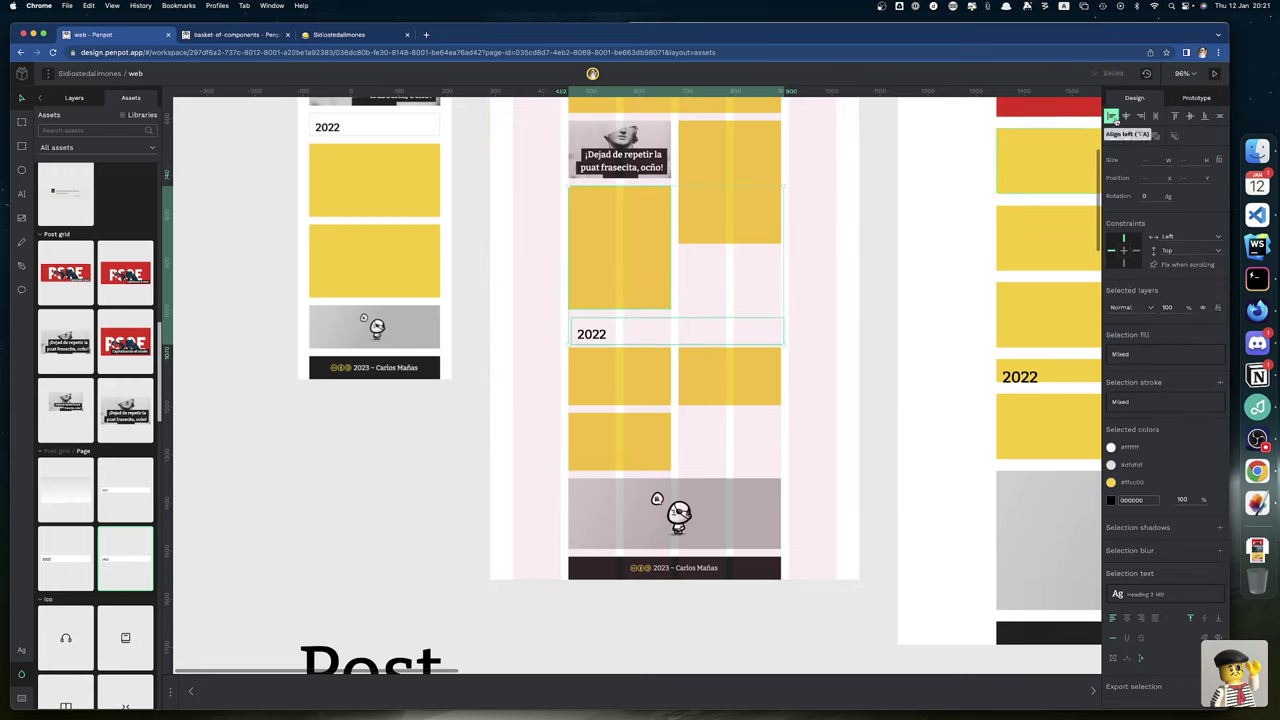
{"action": "left_click", "coordinate": [1112, 118]}
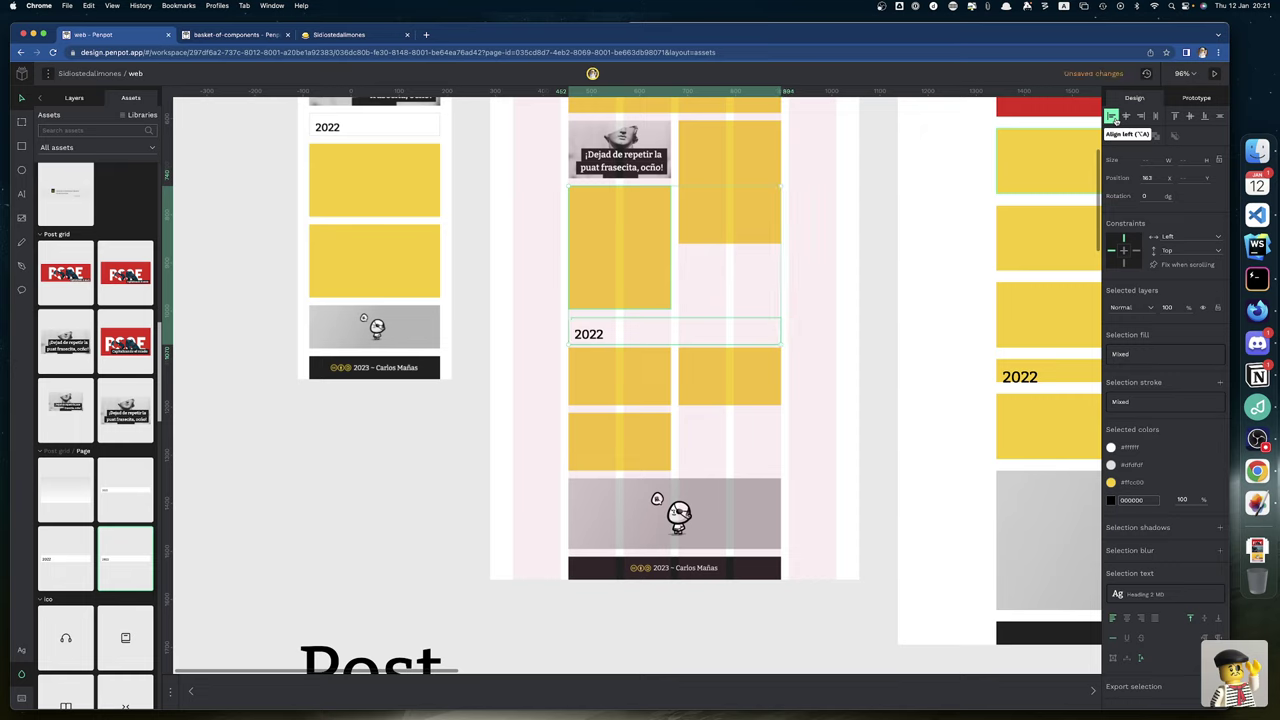
Check the divider's spacing against the neighbouring placeholders and nudge the tablet year divider up 2 px to Y 848
{"action": "left_click", "coordinate": [648, 245]}
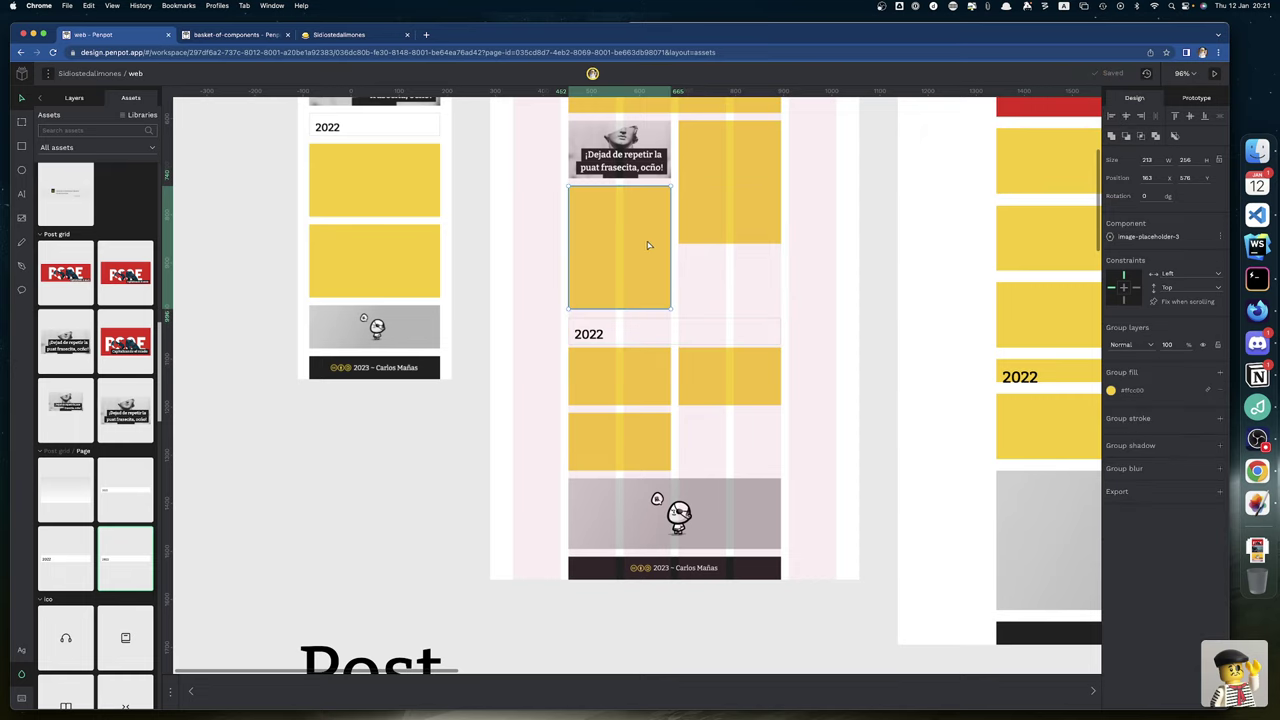
{"action": "left_click", "coordinate": [609, 355]}
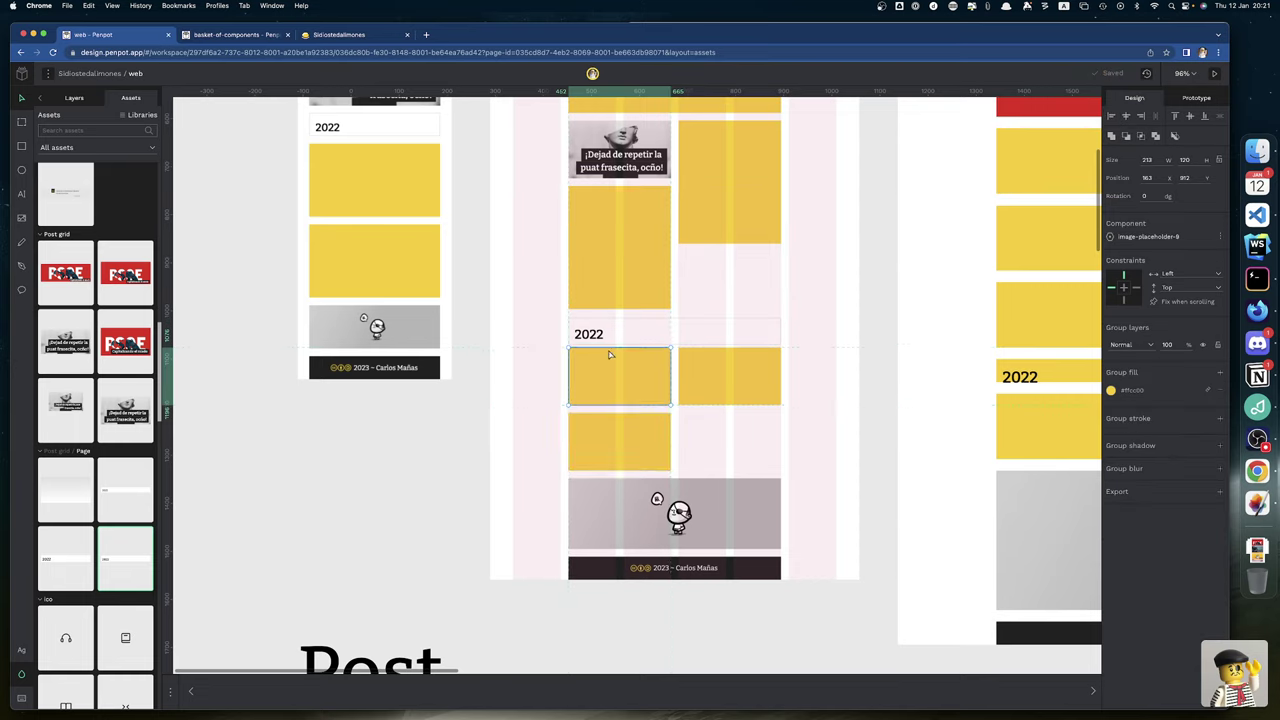
{"action": "left_click", "coordinate": [605, 338]}
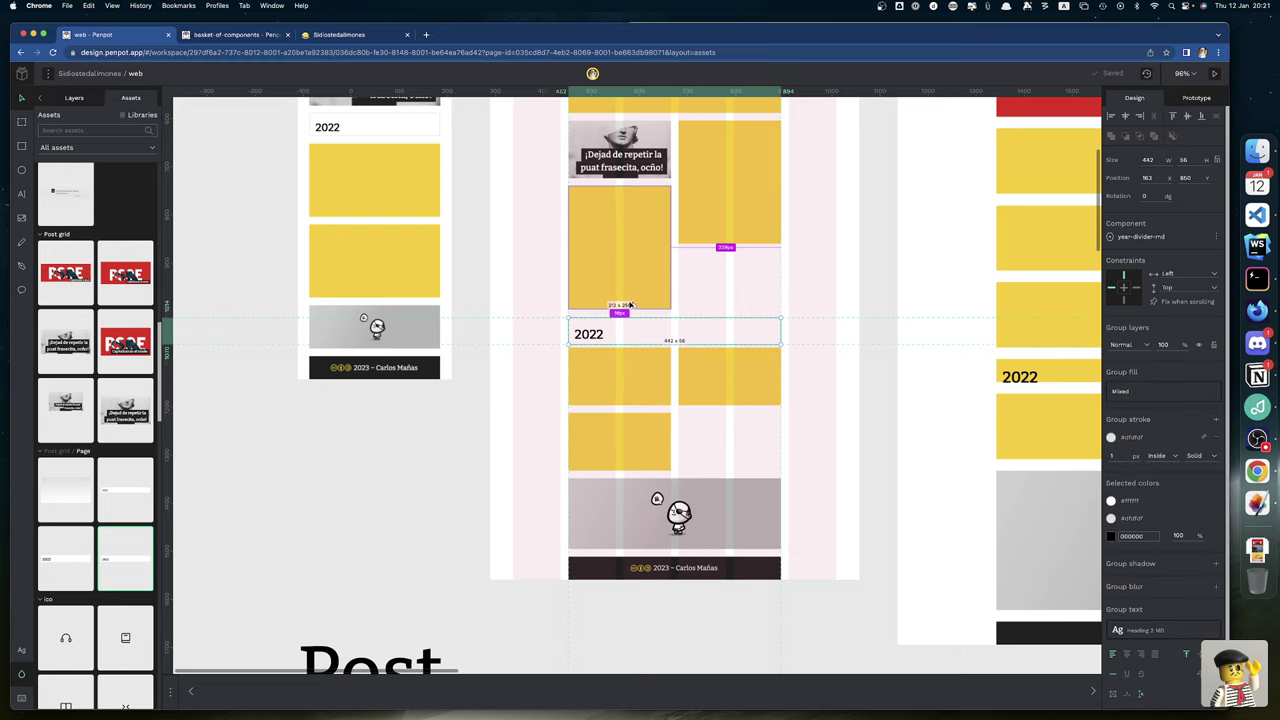
{"action": "key", "text": "Up"}
{"action": "key", "text": "Up"}
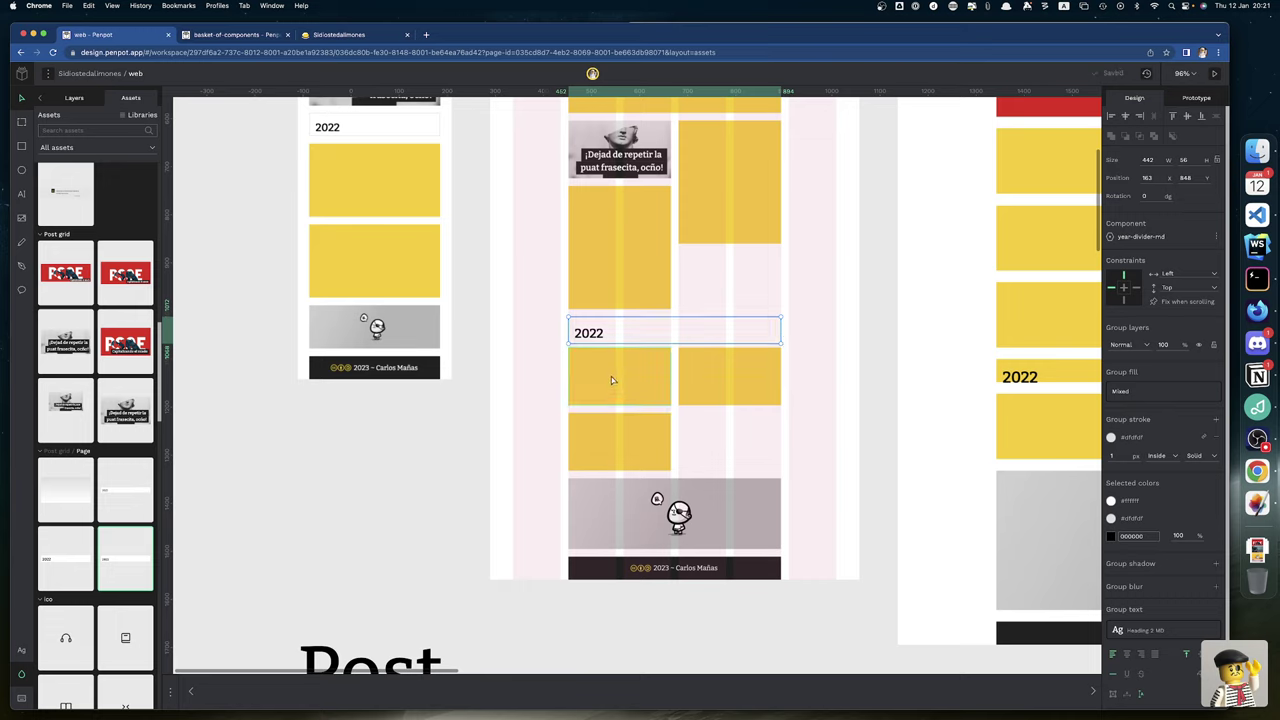
{"action": "key", "text": "alt"}
Try increasing the home-tablet board's height by 8 px to 1403
{"action": "scroll", "coordinate": [636, 366], "scroll_direction": "up", "scroll_amount": 5}
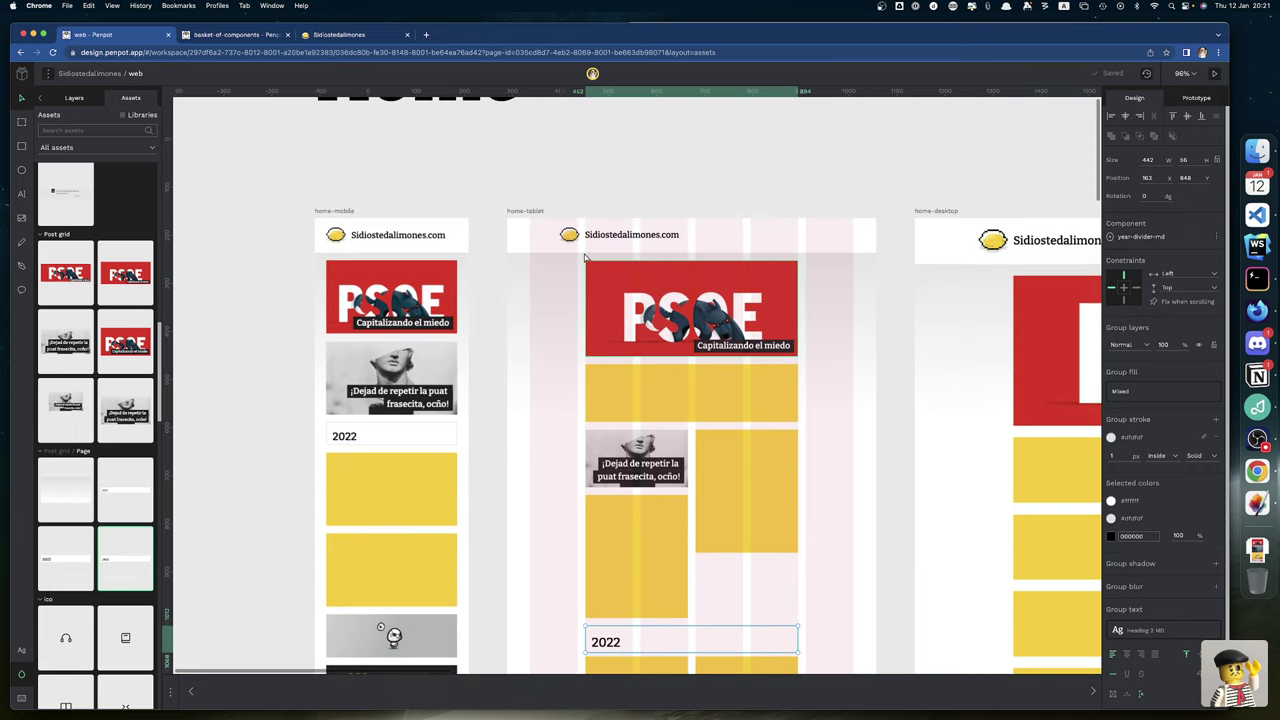
{"action": "left_click", "coordinate": [530, 213]}
{"action": "left_click", "coordinate": [1198, 175]}
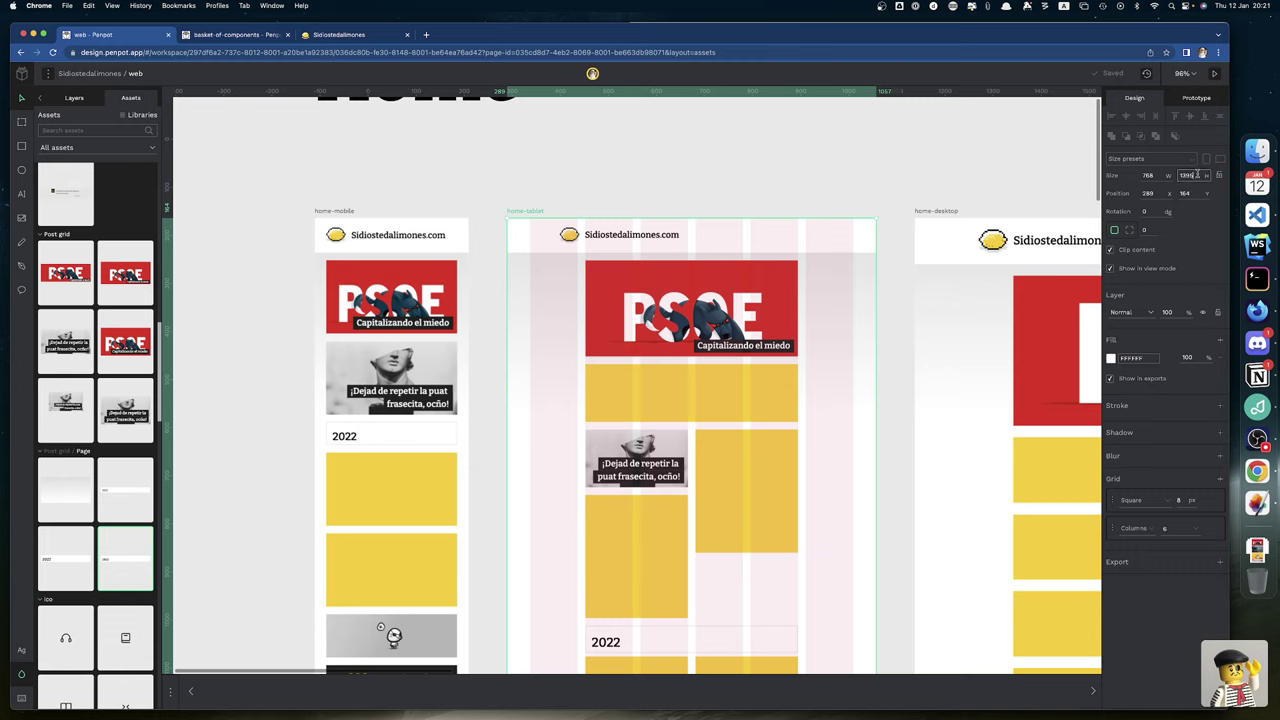
{"action": "type", "text": "+8"}
{"action": "key", "text": "Return"}
{"action": "scroll", "coordinate": [706, 489], "scroll_direction": "down", "scroll_amount": 1}
{"action": "scroll", "coordinate": [706, 489], "scroll_direction": "down", "scroll_amount": 6}
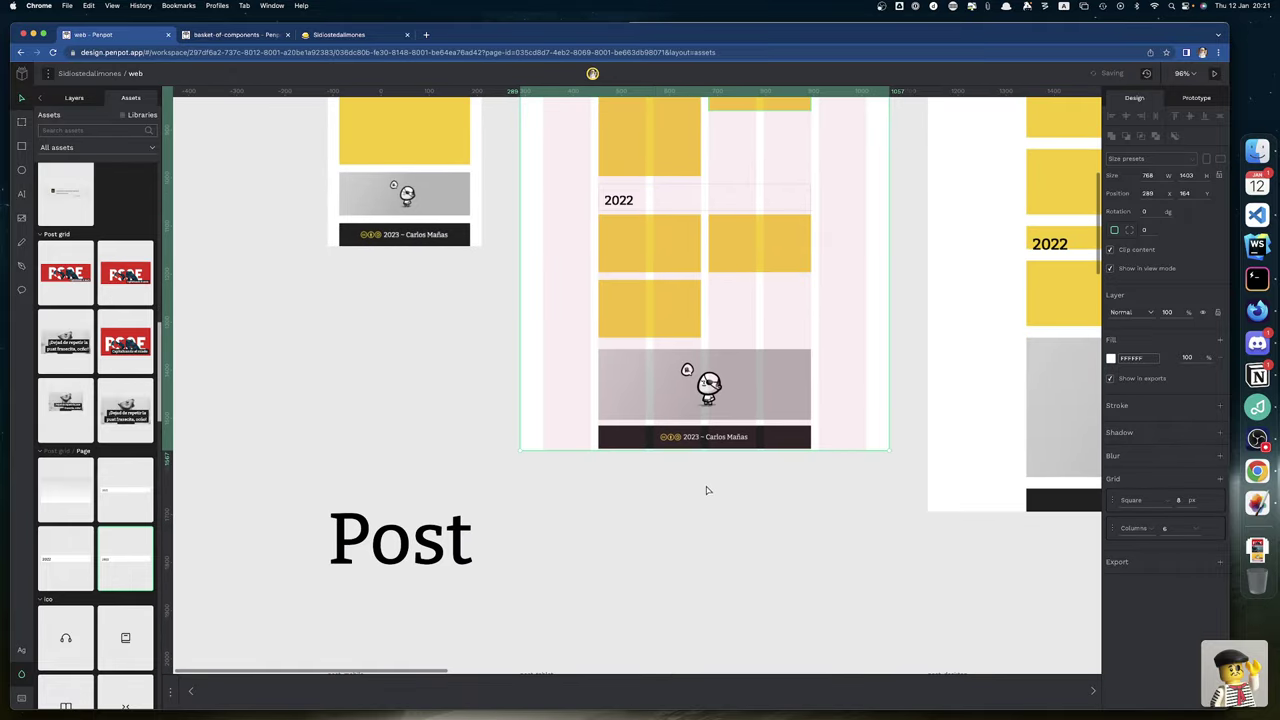
Set the vertical constraint of the tablet layout's footer and the illustration banner above it to Bottom
{"action": "left_click", "coordinate": [629, 441]}
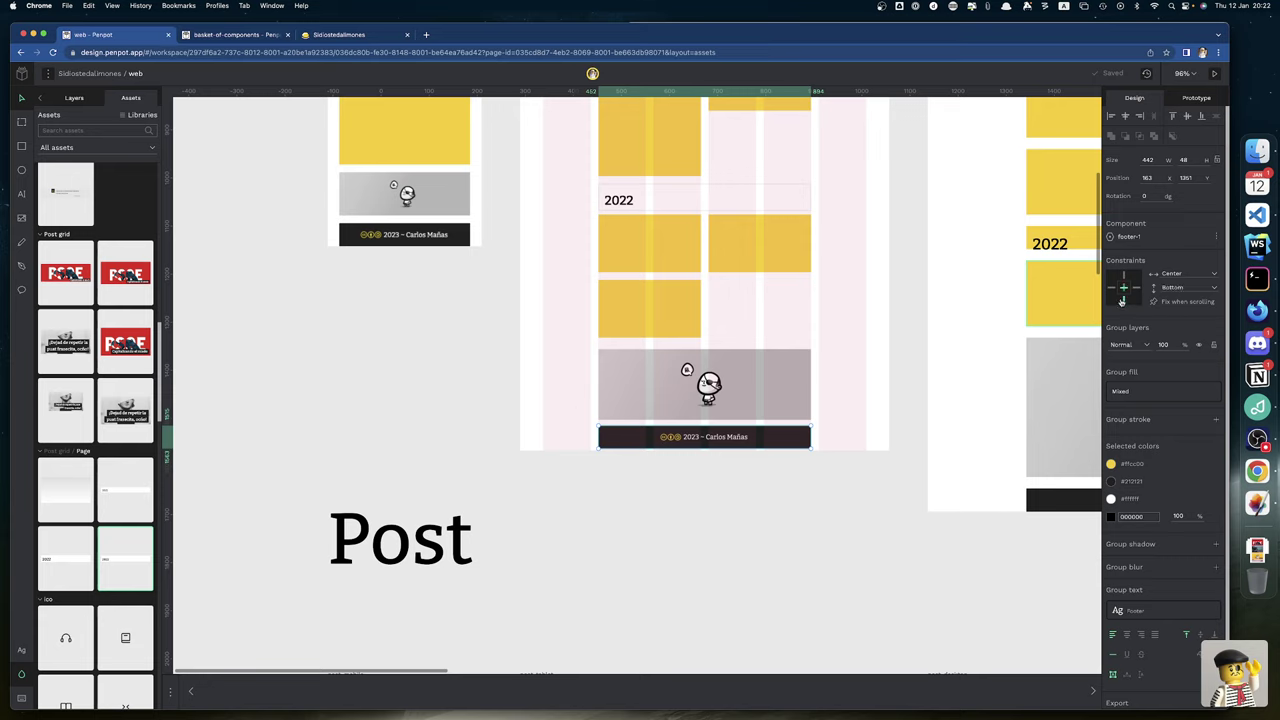
{"action": "left_click", "coordinate": [1123, 288]}
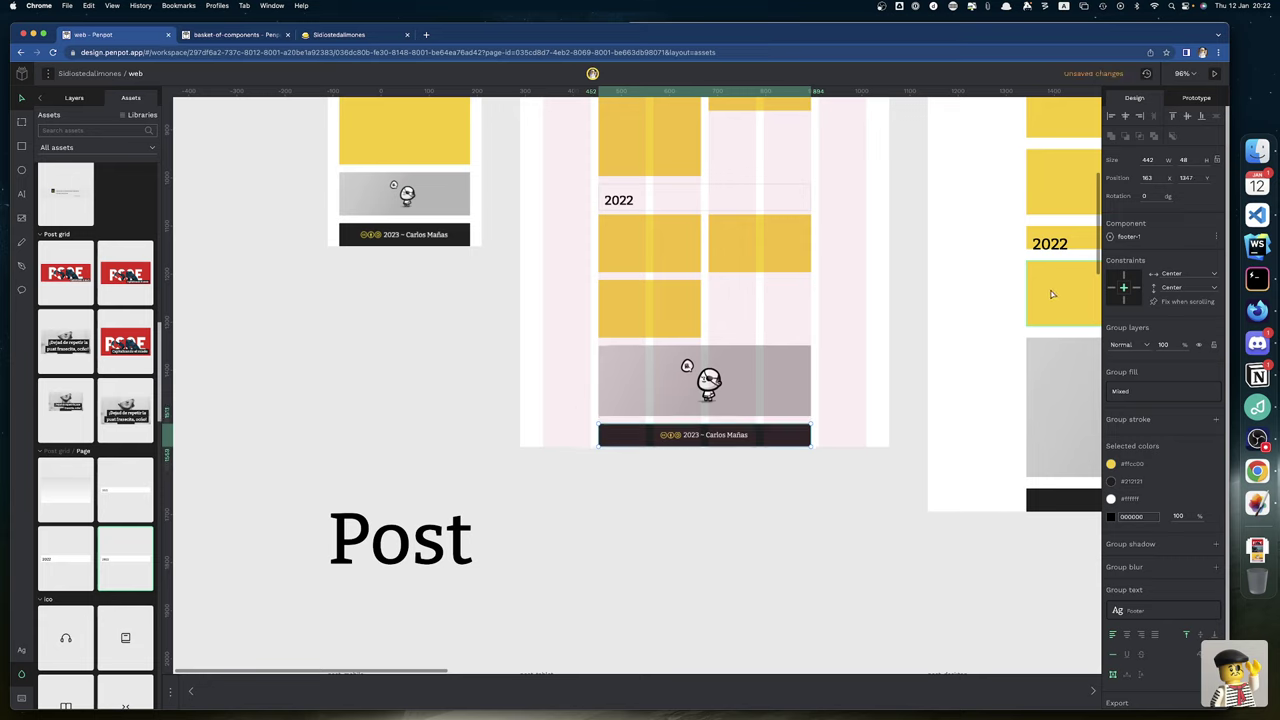
{"action": "left_click", "coordinate": [750, 395], "text": "shift"}
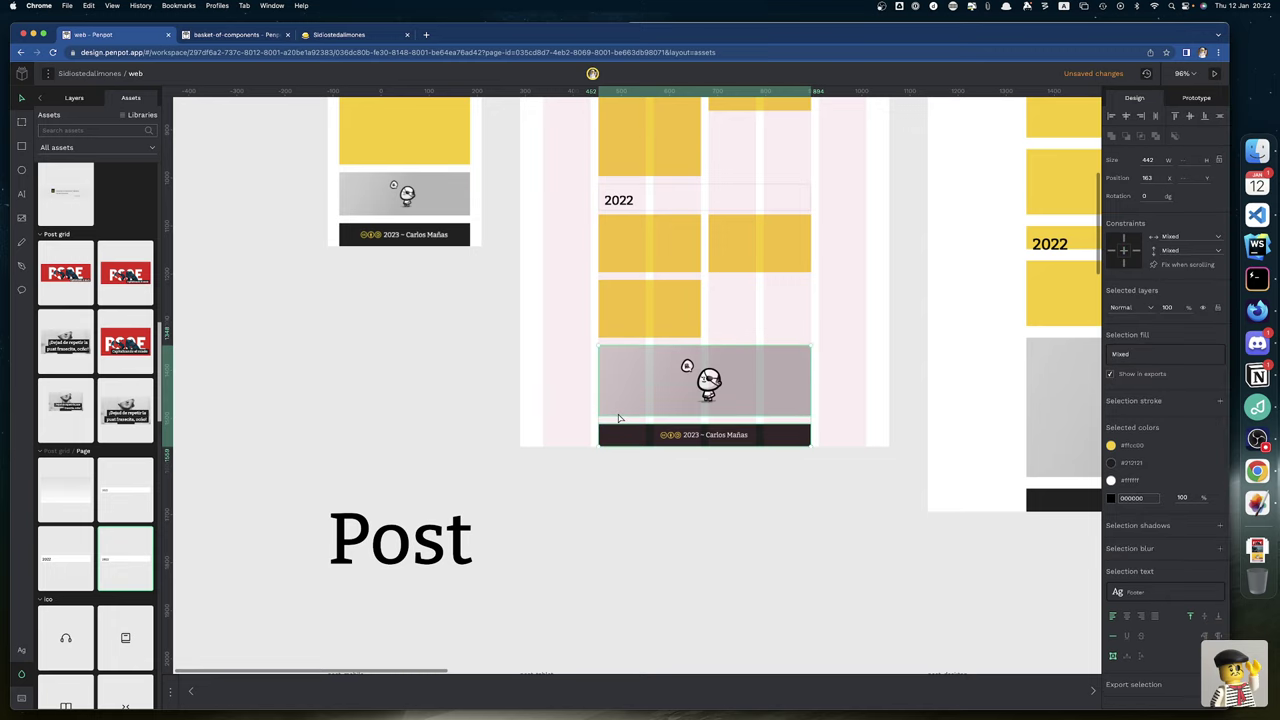
{"action": "left_click", "coordinate": [1124, 264]}
{"action": "left_click", "coordinate": [1122, 251]}
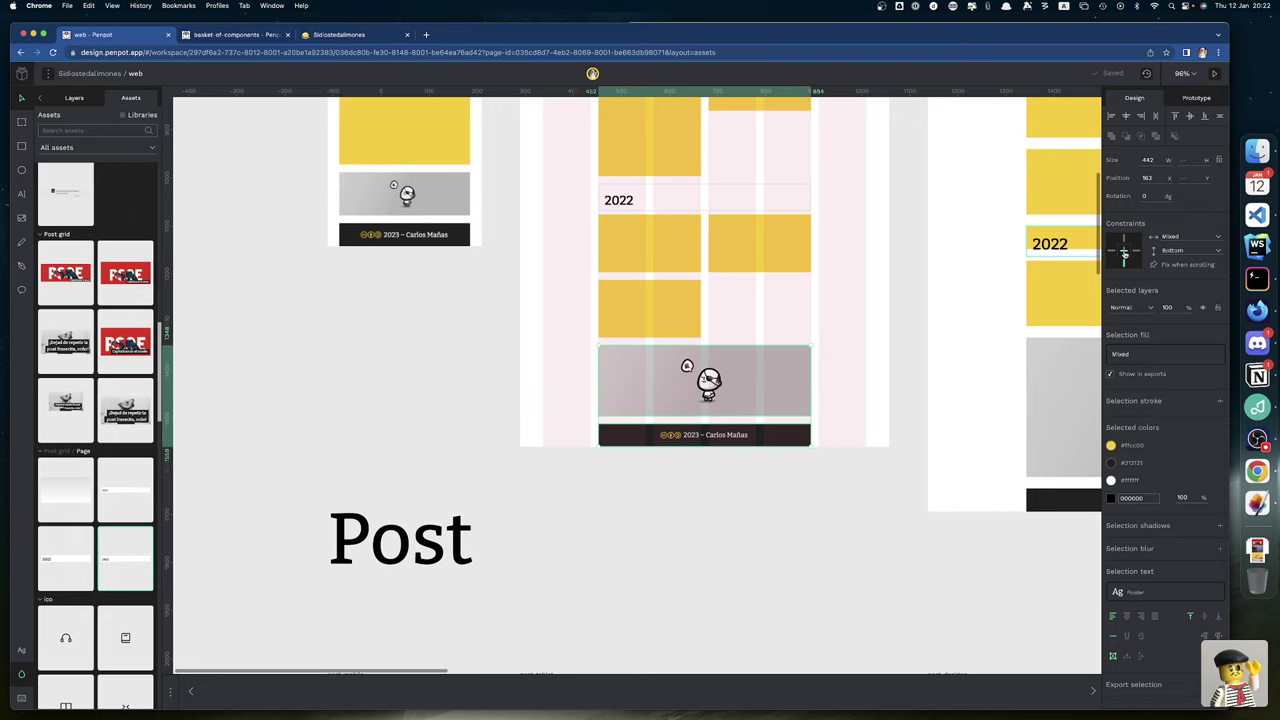
{"action": "left_click", "coordinate": [908, 514]}
Select the home-tablet board and open its height value for editing
{"action": "scroll", "coordinate": [535, 407], "scroll_direction": "up", "scroll_amount": 4}
{"action": "scroll", "coordinate": [535, 407], "scroll_direction": "up", "scroll_amount": 5}
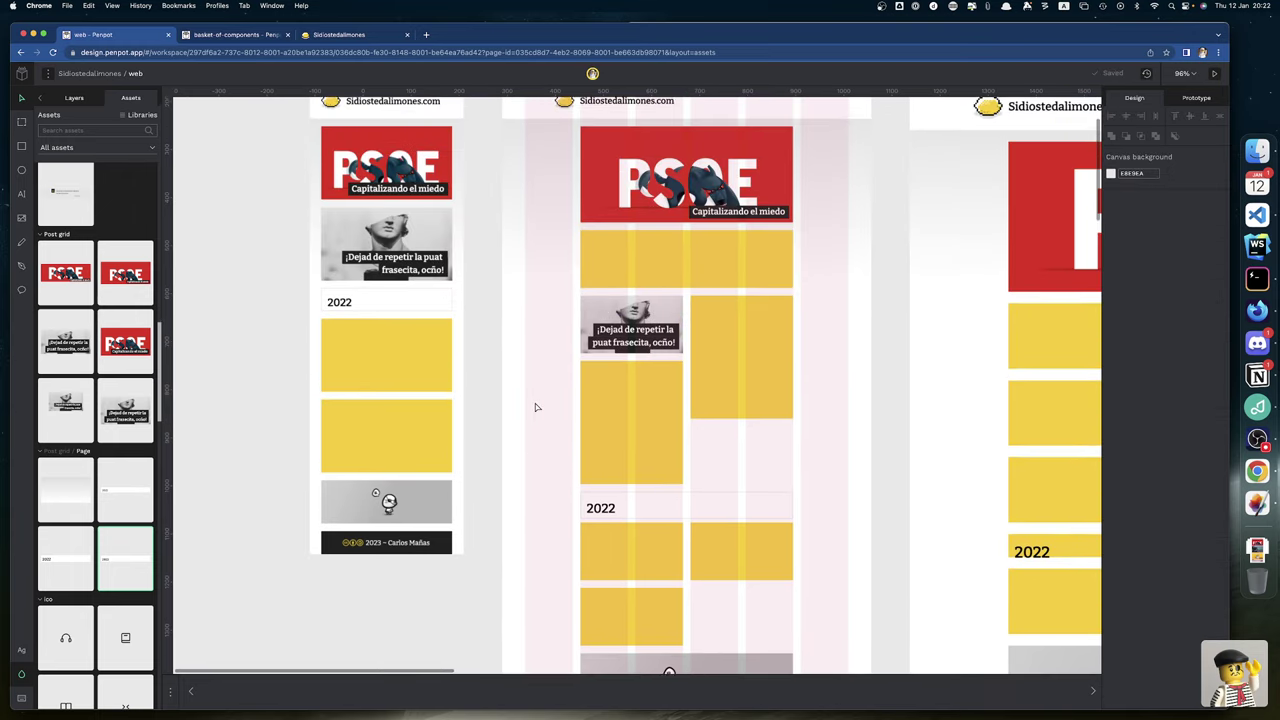
{"action": "left_click", "coordinate": [510, 220]}
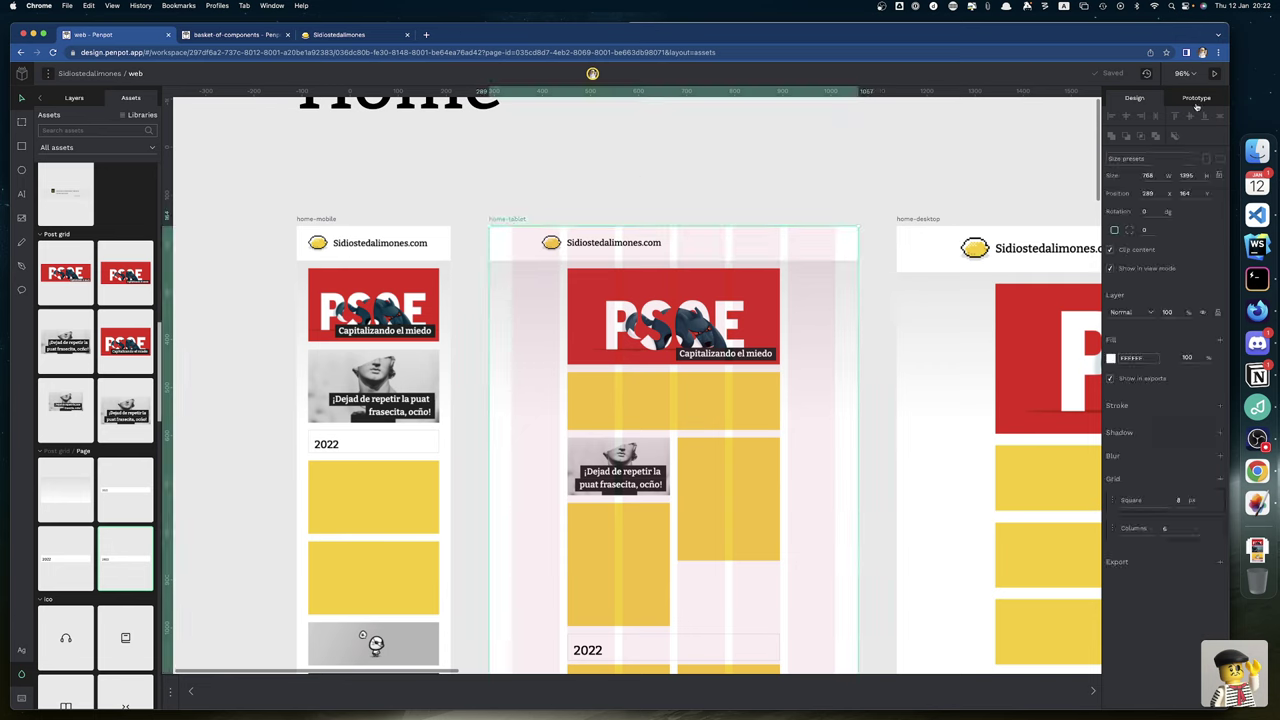
{"action": "left_click", "coordinate": [1197, 175]}
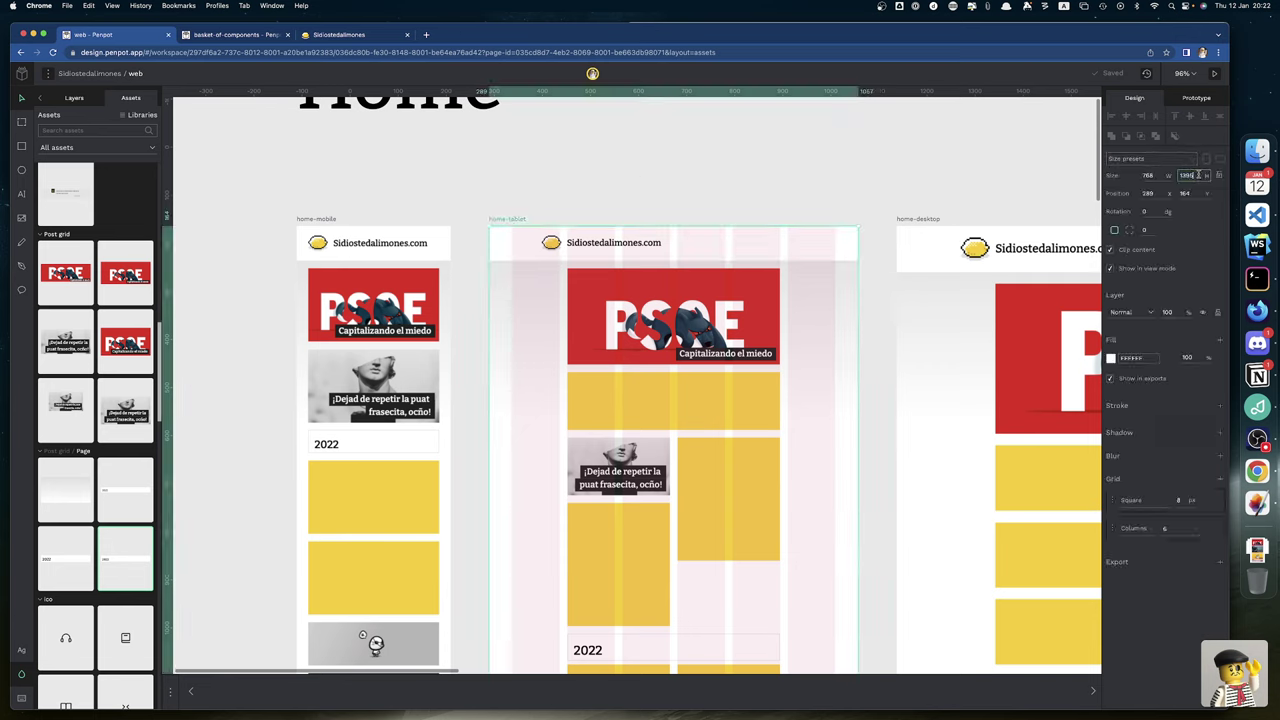